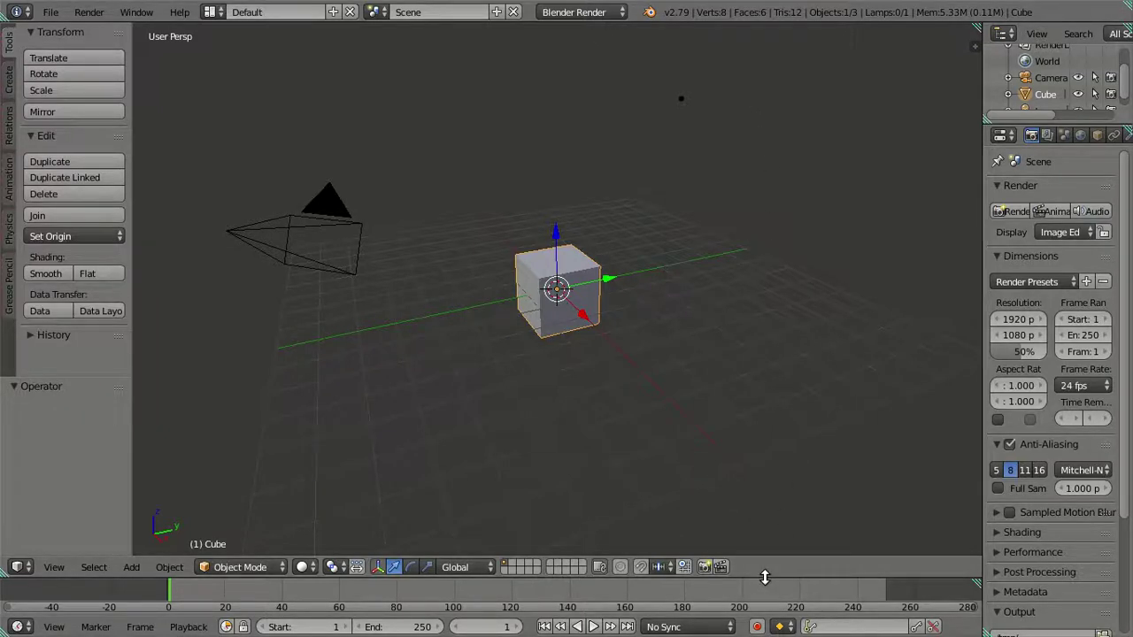
Step: Enlarge the 3D viewport and switch the render engine to Cycles Render
left_click_drag(765, 577, 765, 615)
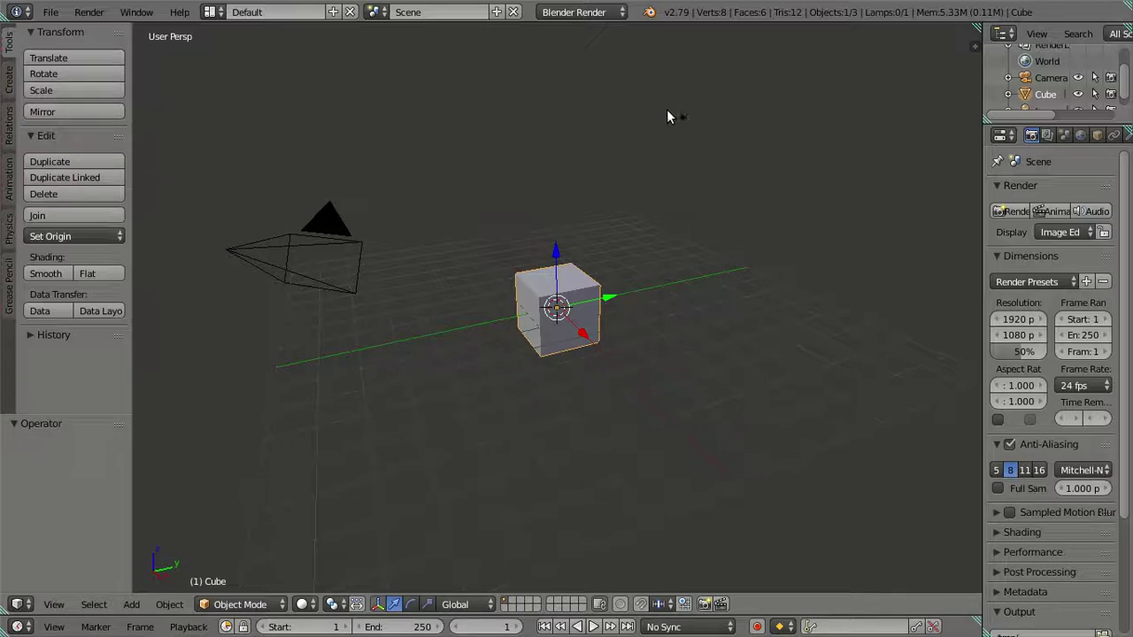
left_click(574, 13)
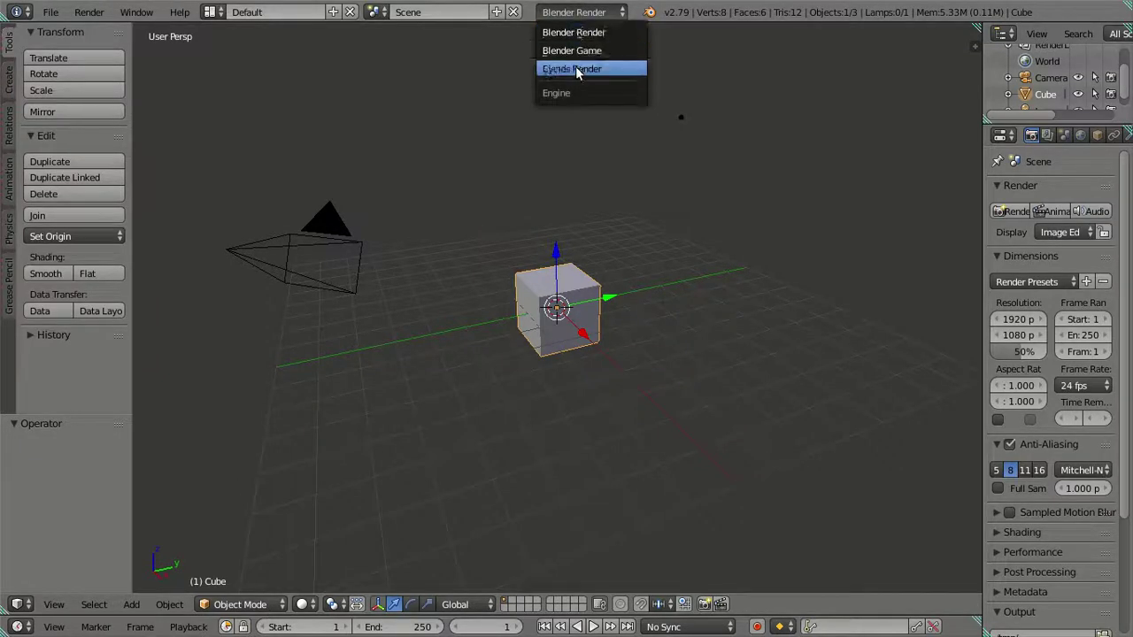
left_click(576, 70)
Step: Delete the default lamp and cube, then select the camera in orthographic view
right_click(679, 120)
key("x")
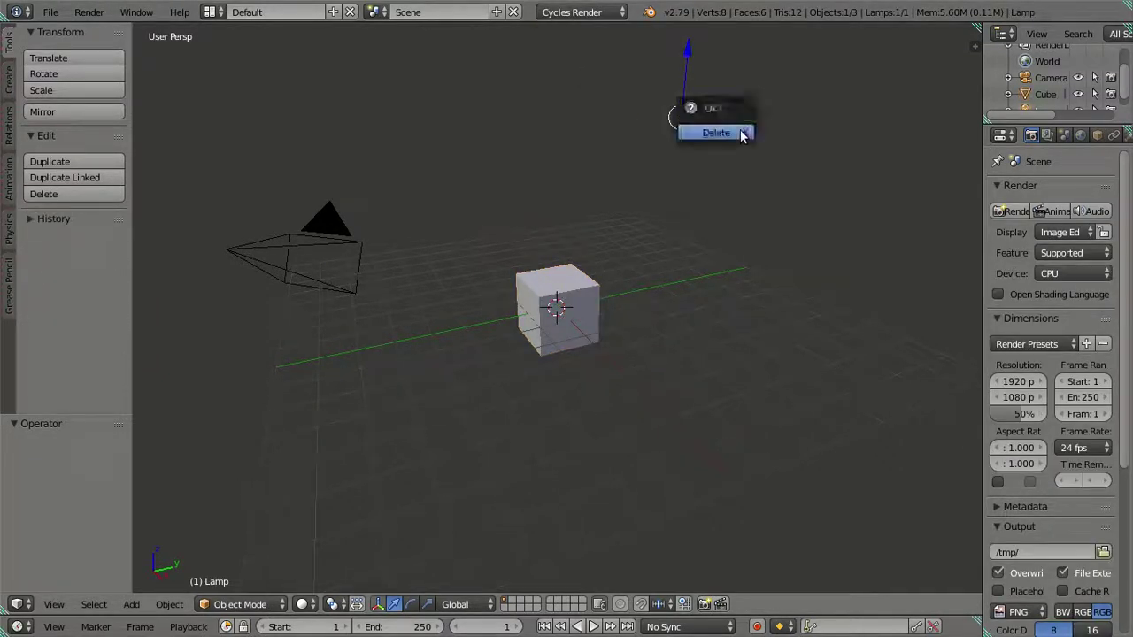
left_click(740, 131)
right_click(571, 296)
key("x")
left_click(569, 296)
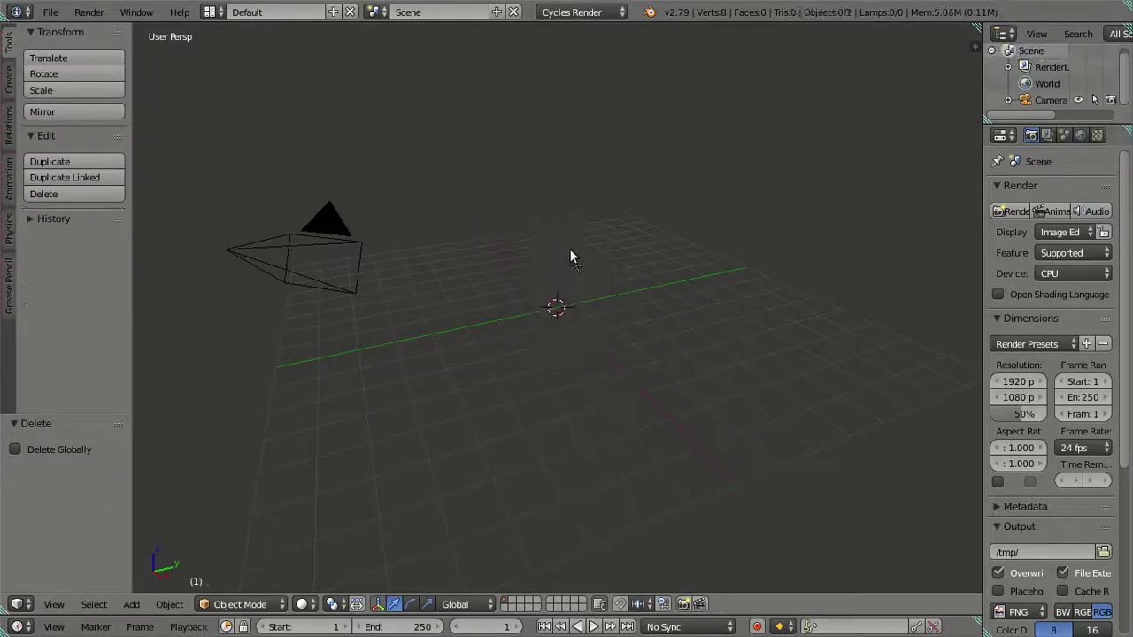
key("a")
key("KP_5")
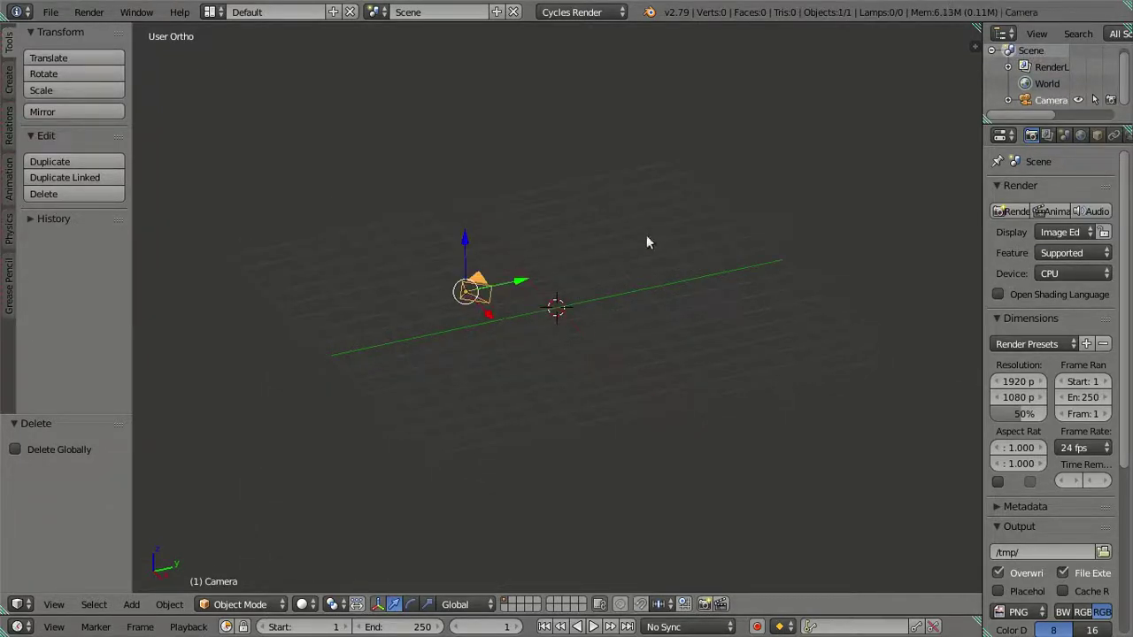
Step: Hide the camera and add a mesh circle with 15 vertices, zooming in on it
key("h")
key("shift+a")
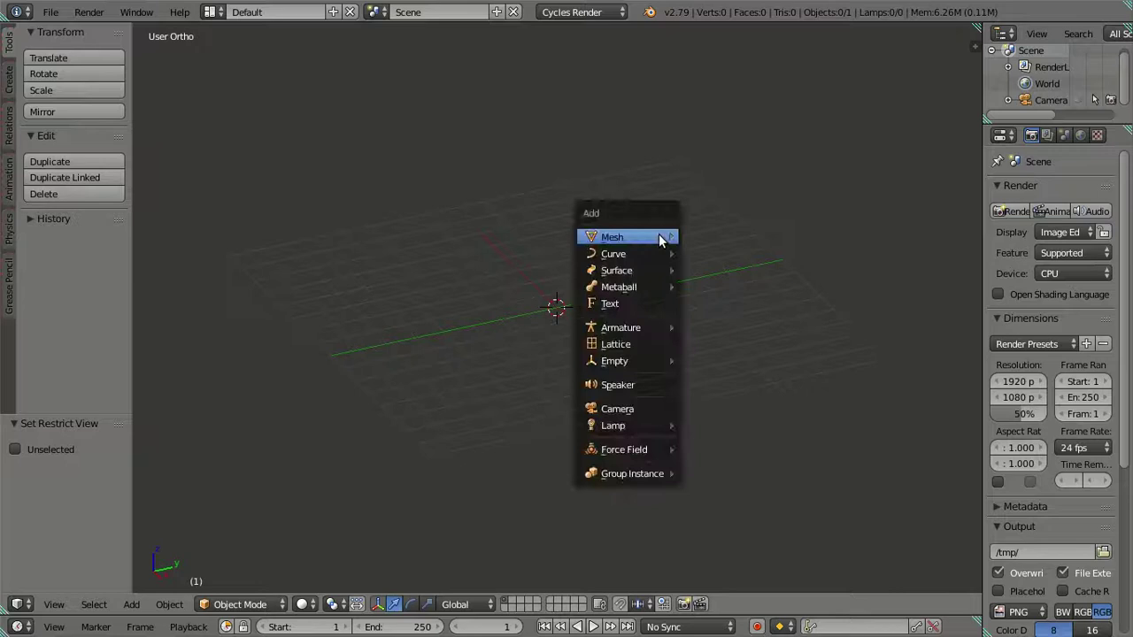
left_click(716, 269)
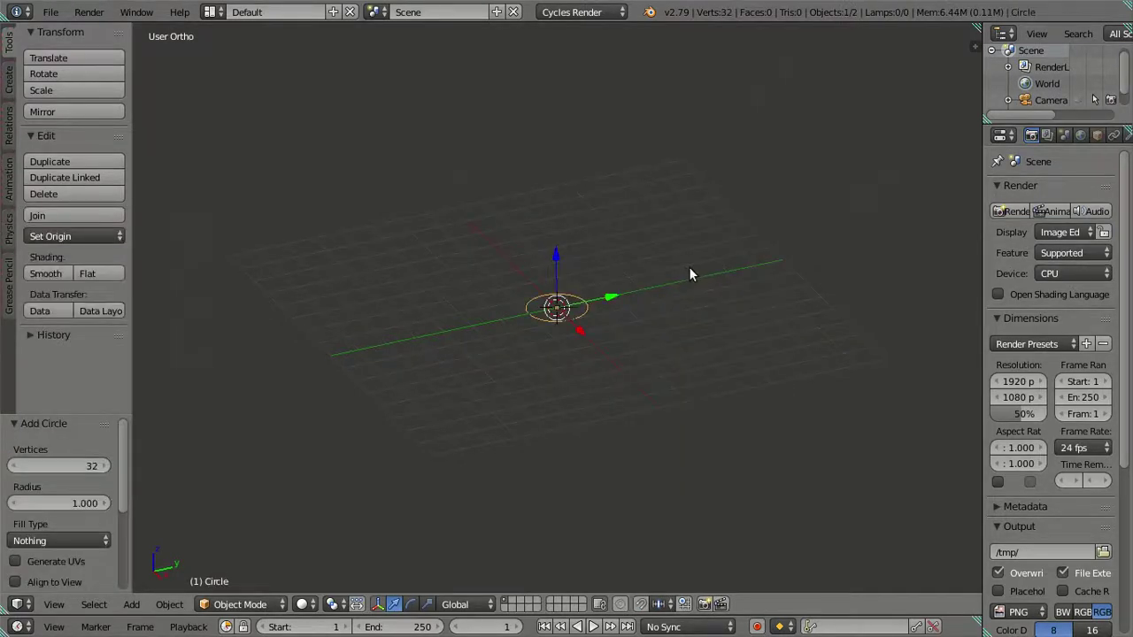
left_click(55, 466)
type("15")
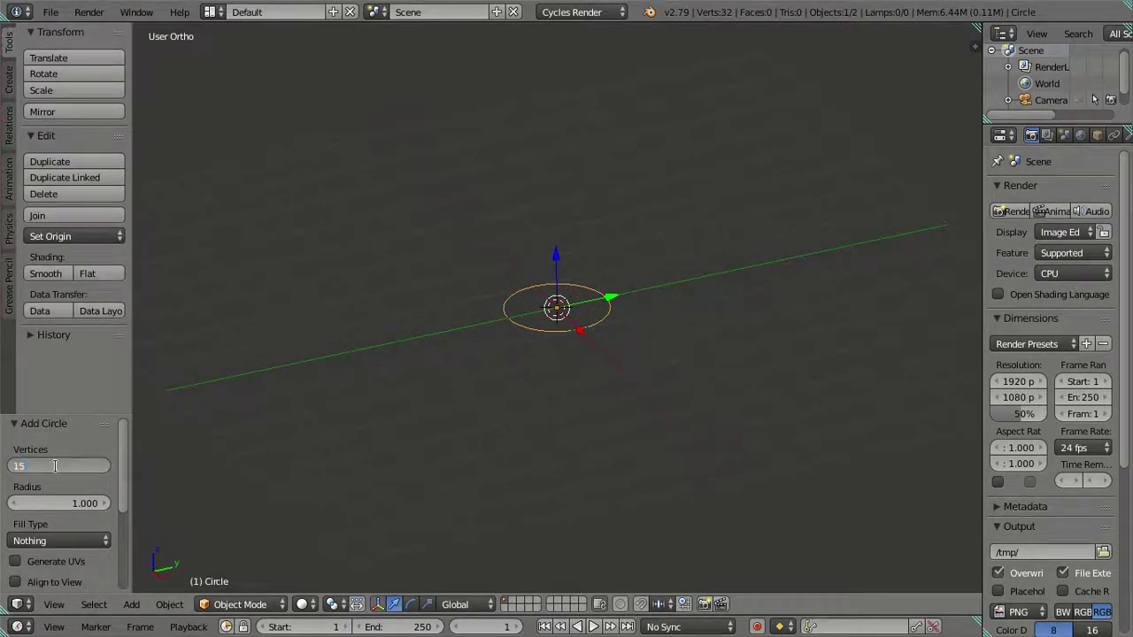
key("Return")
scroll(700, 261, "up", 3)
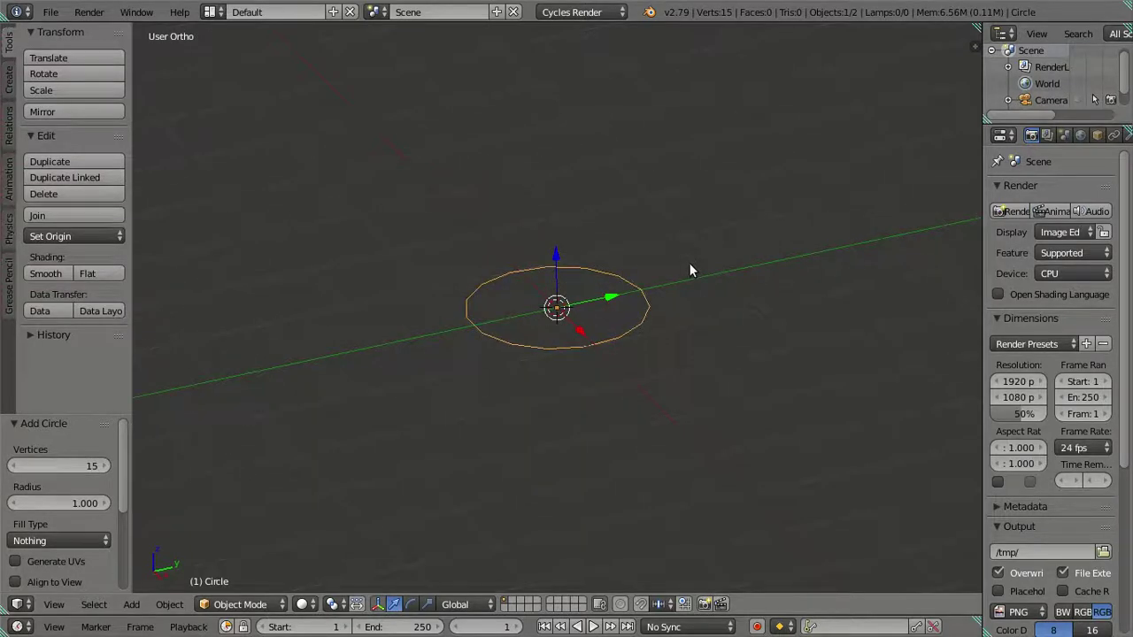
Step: Enter Edit Mode with edge select and show the properties side panel
key("Tab")
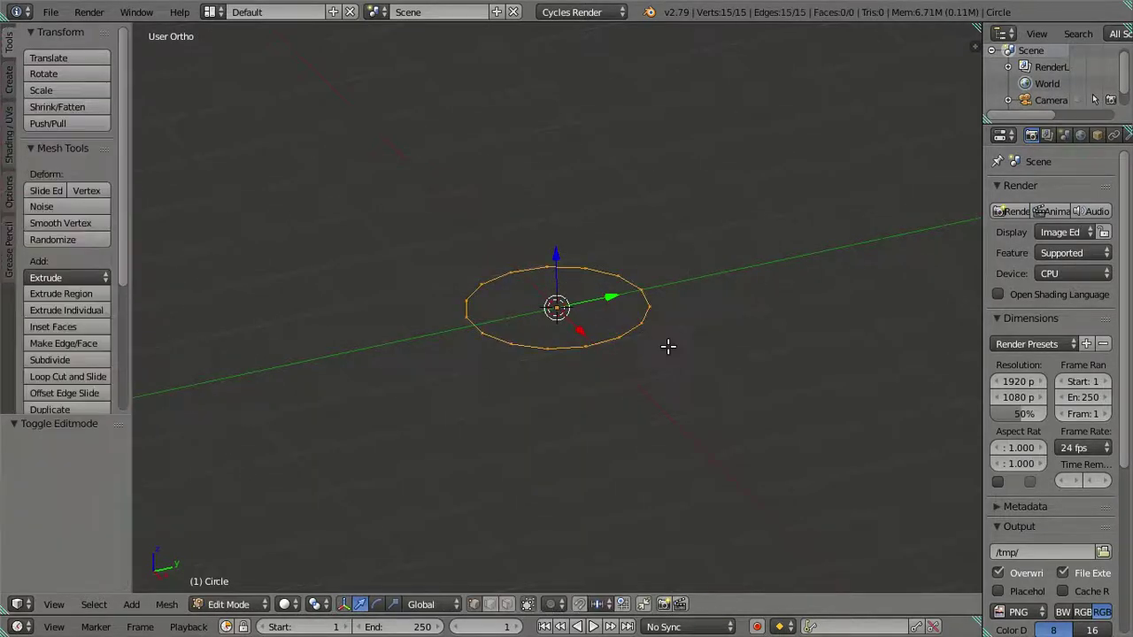
key("ctrl+Tab")
left_click(657, 362)
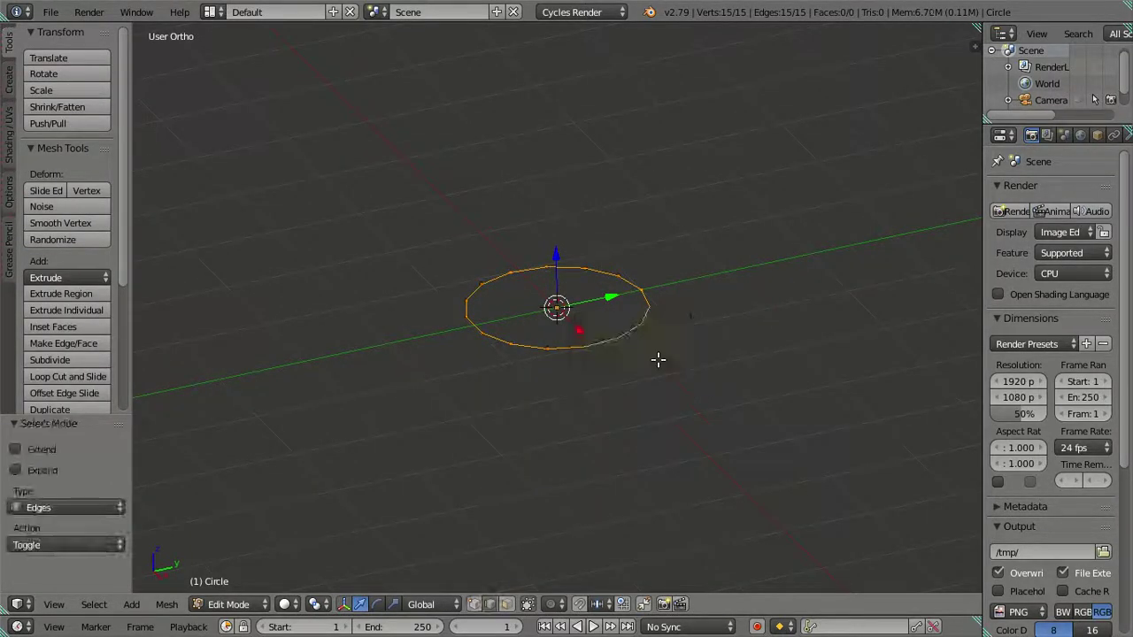
middle_click_drag(609, 354, 547, 369)
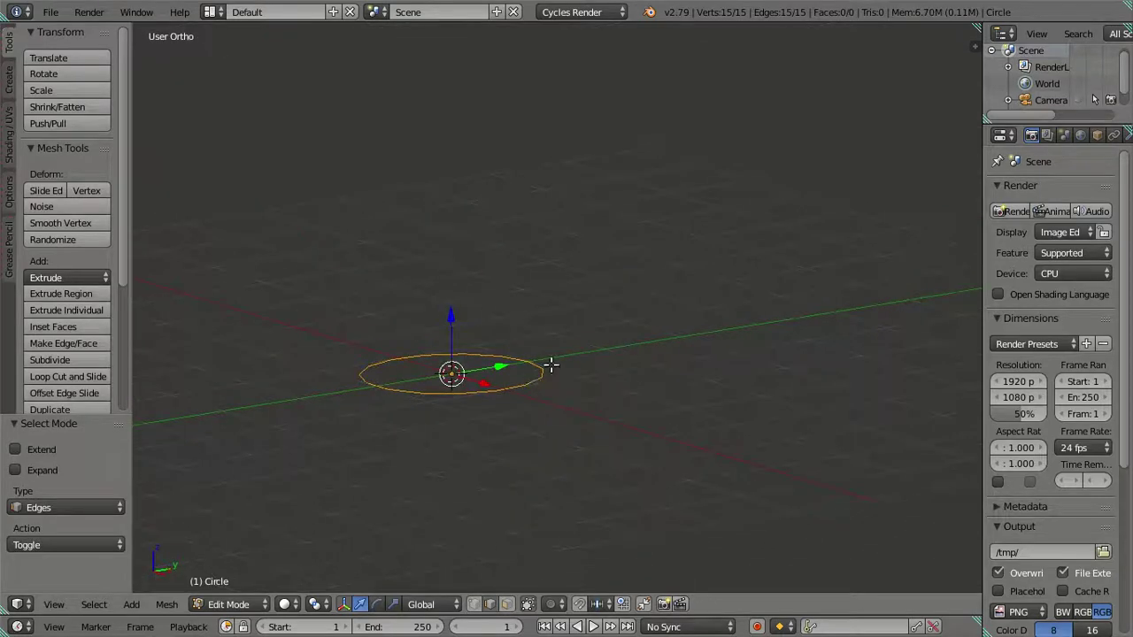
key("n")
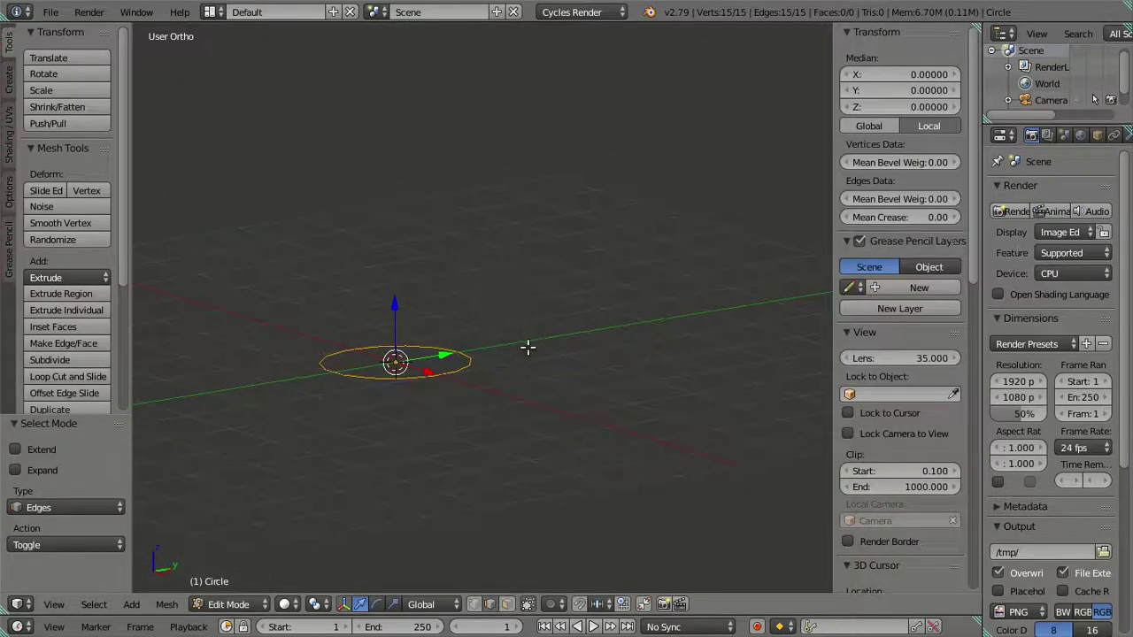
Step: Extrude the circle 3 units up along Z, then switch to front view
key("e")
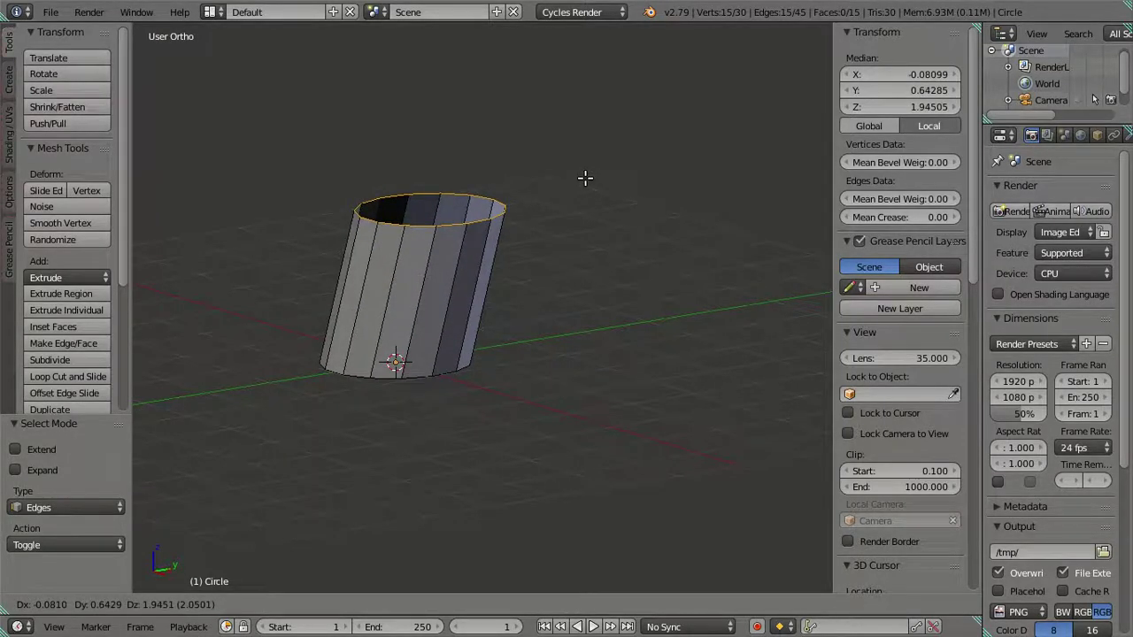
type("z3")
key("Return")
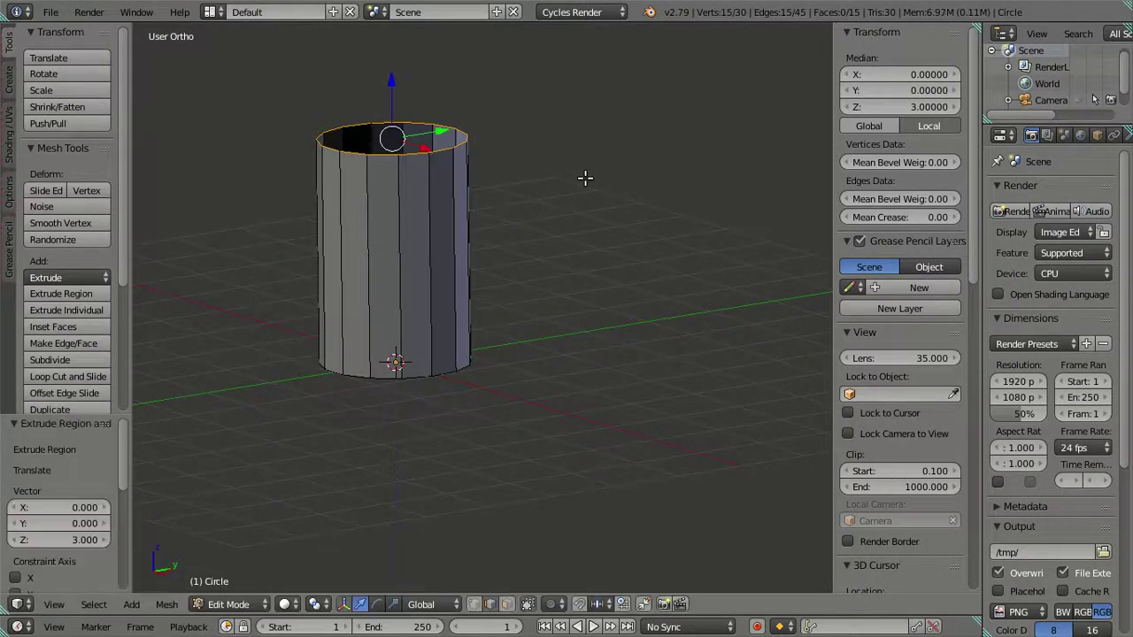
mouse_move(535, 271)
middle_mouse_down()
mouse_move(566, 283)
mouse_move(622, 352)
mouse_move(569, 374)
mouse_move(600, 373)
middle_mouse_up()
key("KP_1")
Step: Add two-cut loop cuts across the cylinder and in its lower section
mouse_move(643, 289)
middle_mouse_down("shift")
mouse_move(534, 313)
mouse_move(504, 308)
middle_mouse_up("shift")
key("ctrl+r")
scroll(546, 295, "up", 1)
left_click(546, 295)
right_click(546, 295)
scroll(547, 293, "up", 3)
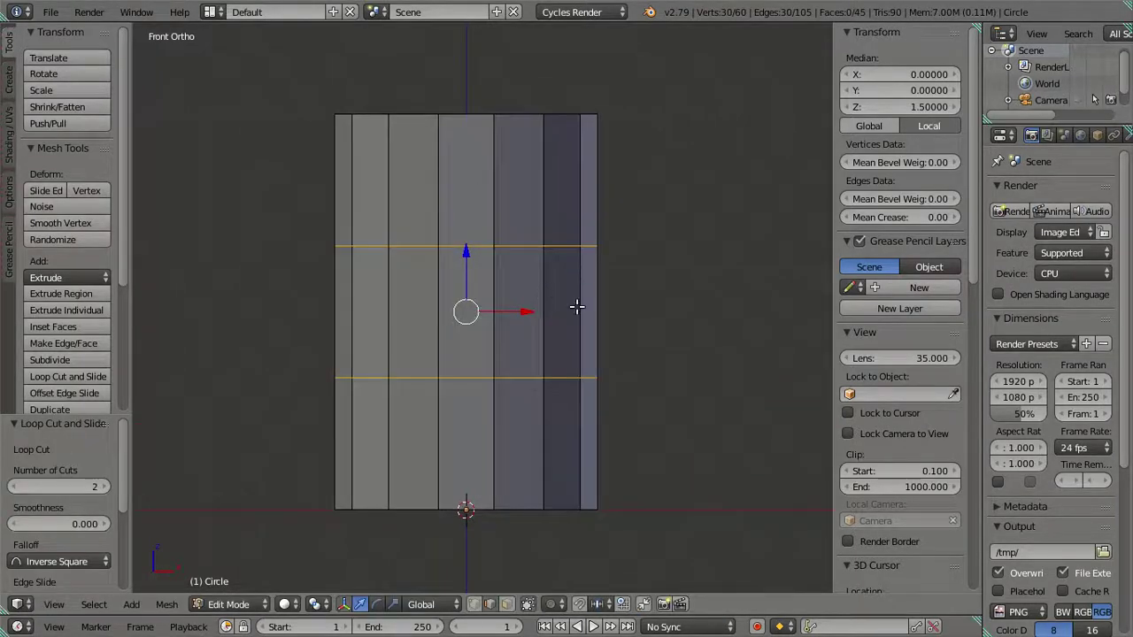
key("ctrl+r")
left_click(566, 421)
right_click(564, 422)
Step: Add two-cut loop cuts in the cylinder's top and middle sections
key("ctrl+r")
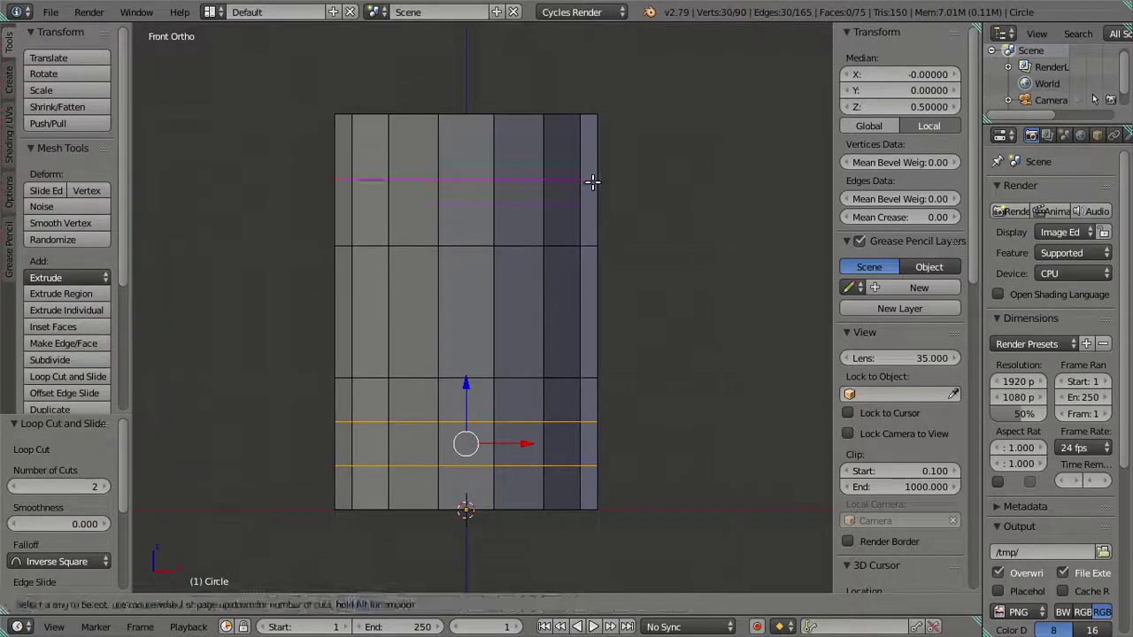
left_click(588, 185)
right_click(610, 221)
key("a")
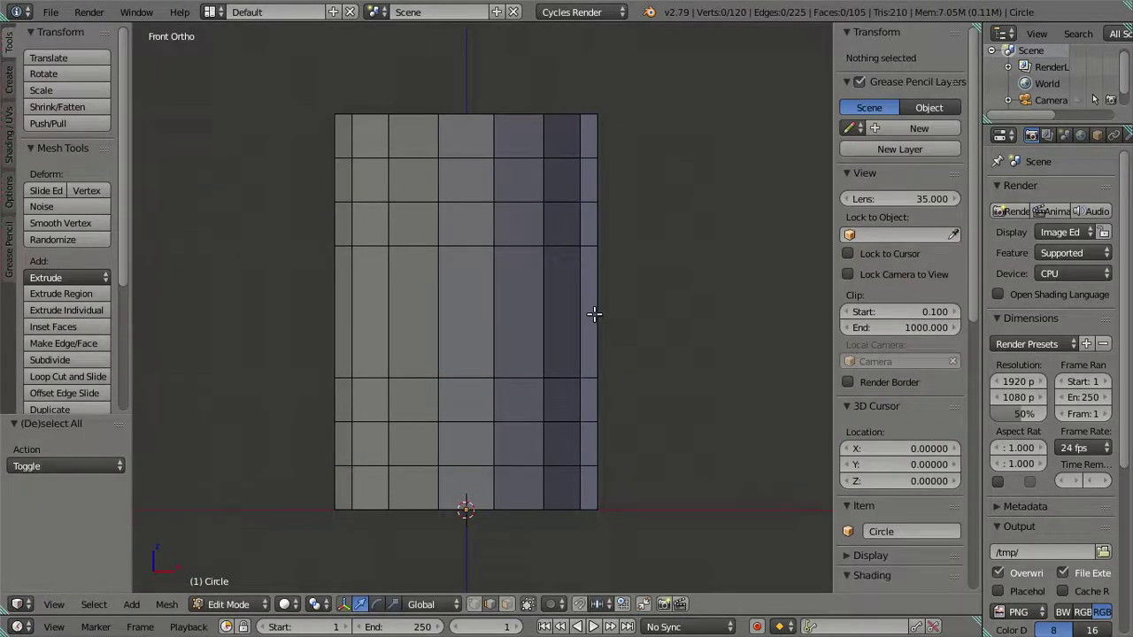
key("ctrl+r")
left_click(594, 313)
right_click(594, 313)
key("a")
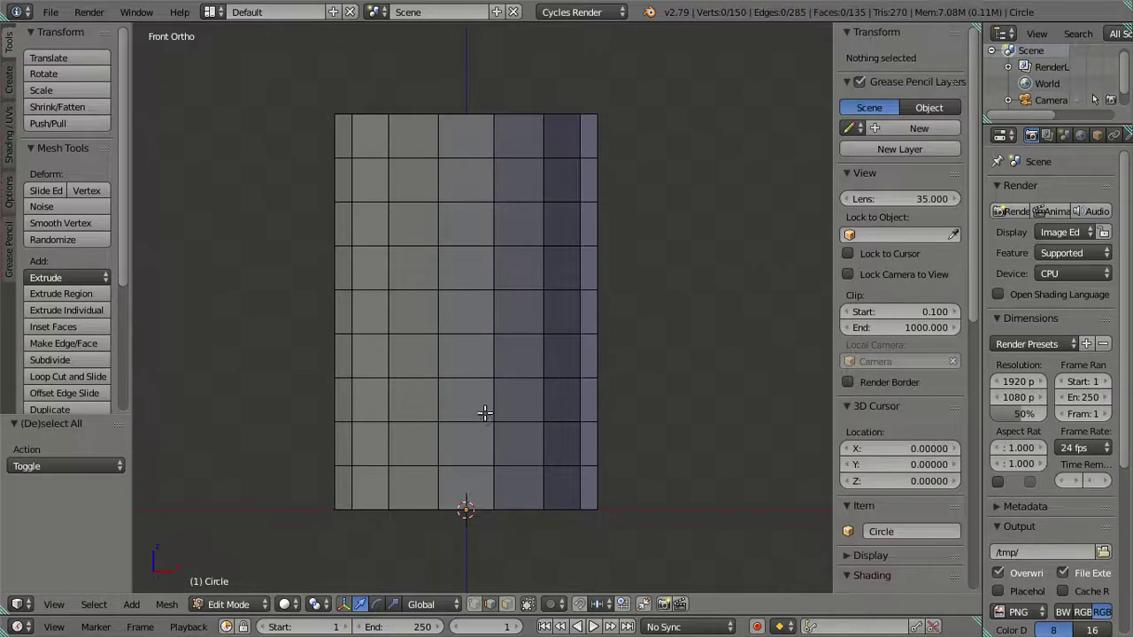
Step: Dissolve three middle edge loops and select the second loop from the top
right_click(466, 422, "alt")
right_click(460, 378, "alt+shift")
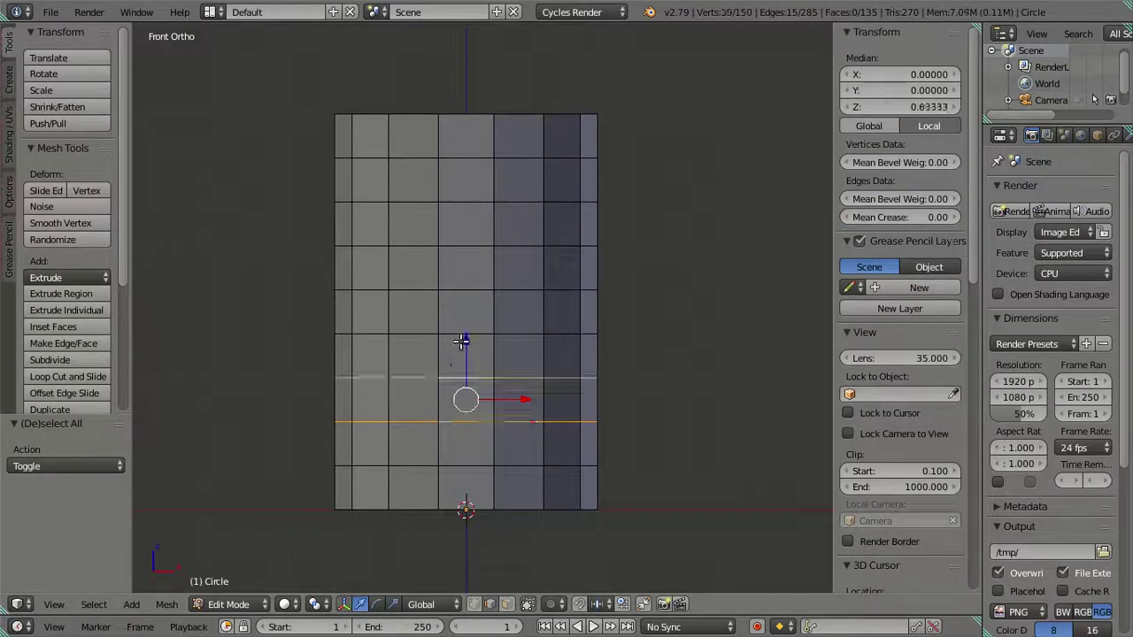
right_click(462, 335, "alt+shift")
key("x")
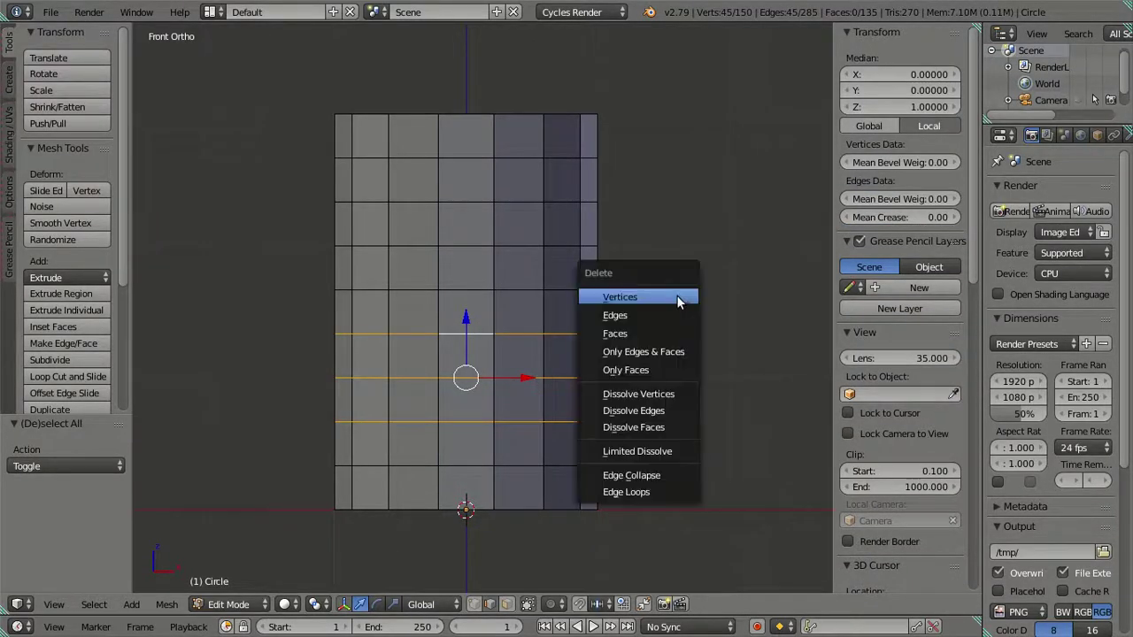
left_click(664, 410)
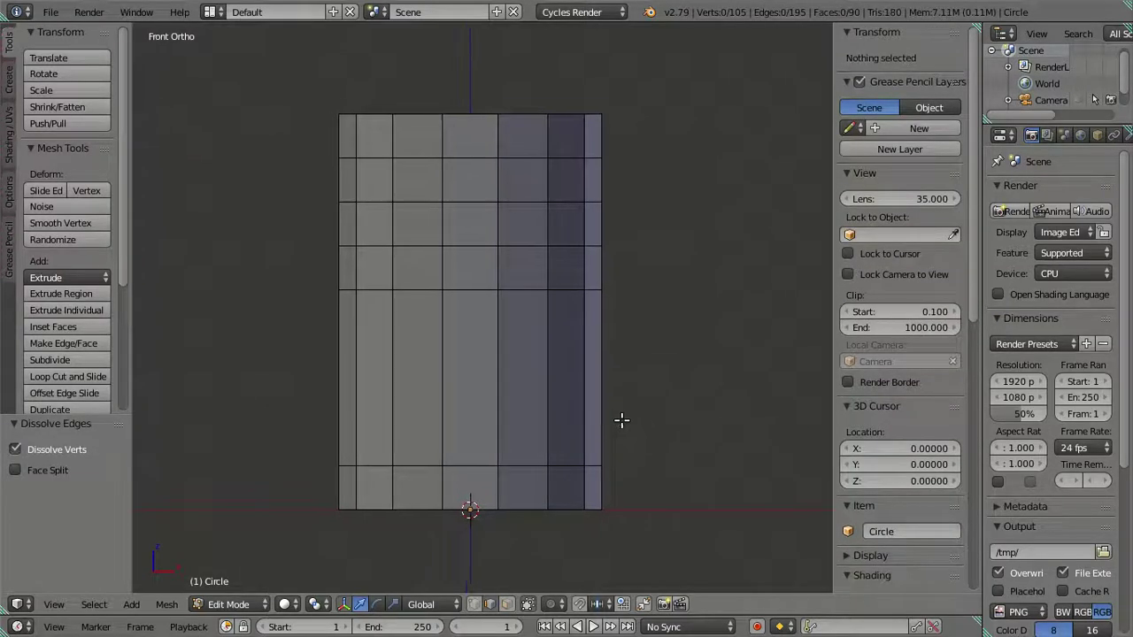
middle_click_drag(618, 415, 626, 396, "shift")
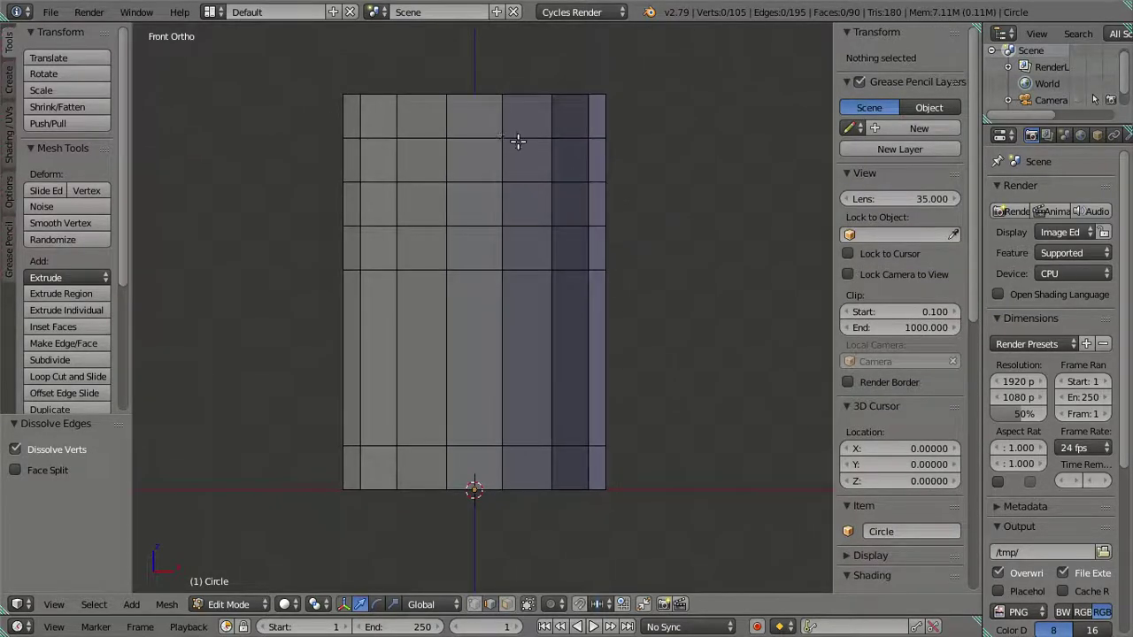
right_click(528, 181, "alt")
Step: Select the top two edge loops and scale them to 0.8 along X
right_click(520, 137, "alt+shift")
key("s")
key("x")
key("BackSpace")
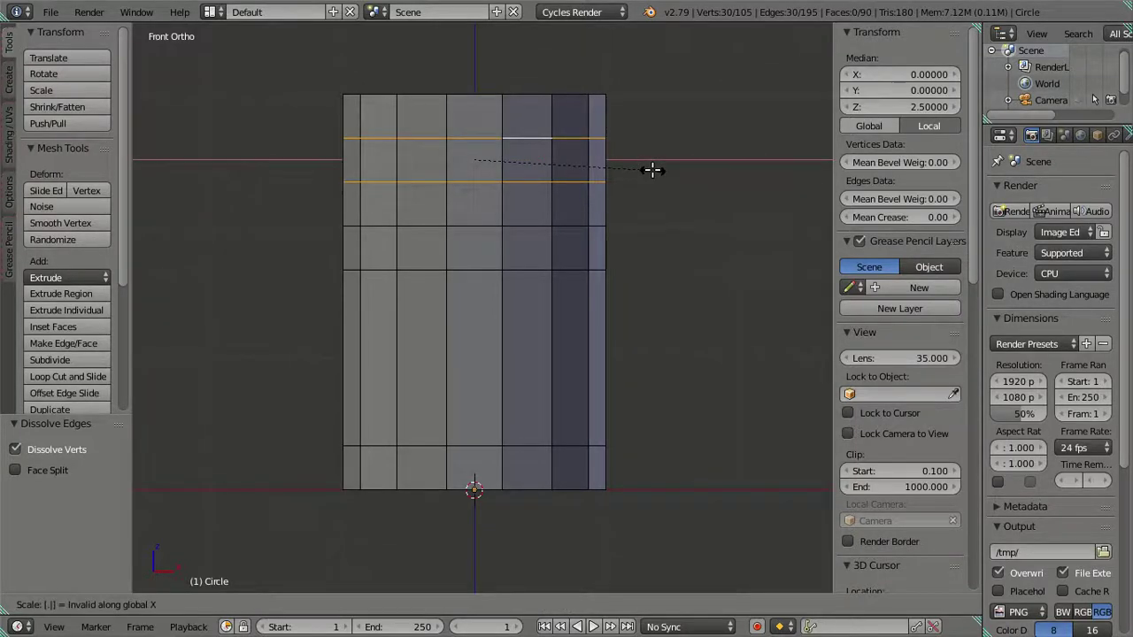
type(".8")
key("Return")
Step: Scale the same loops to 0.8 along Y, then deselect and view the bottle from below
mouse_move(653, 170)
middle_mouse_down()
mouse_move(586, 257)
mouse_move(526, 268)
mouse_move(710, 187)
middle_mouse_up()
type("sy")
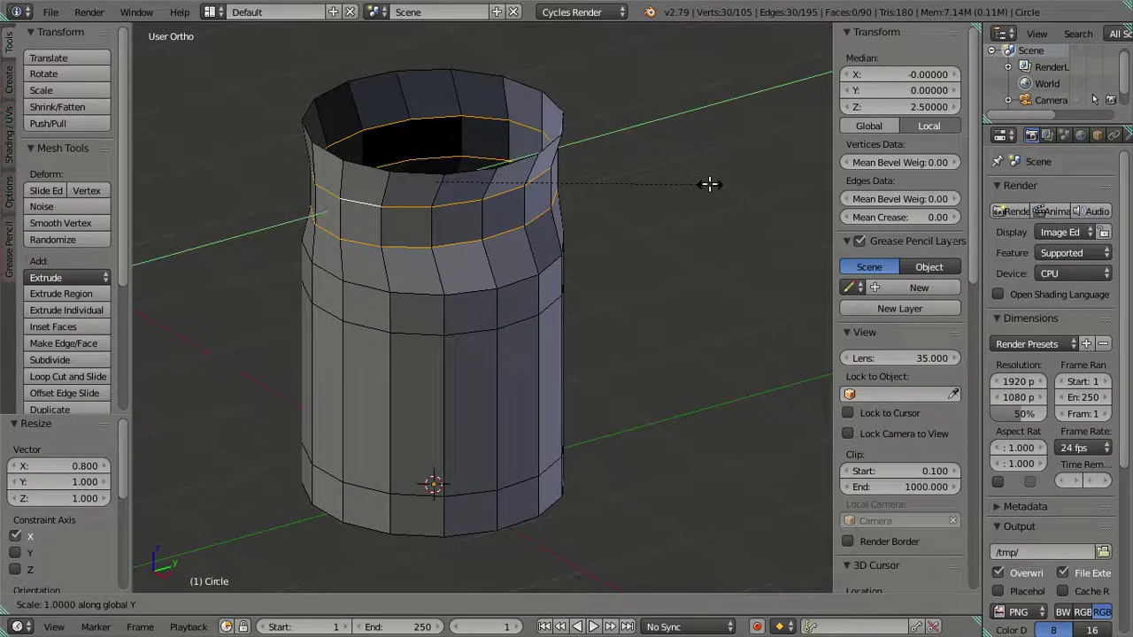
type(".8")
key("Return")
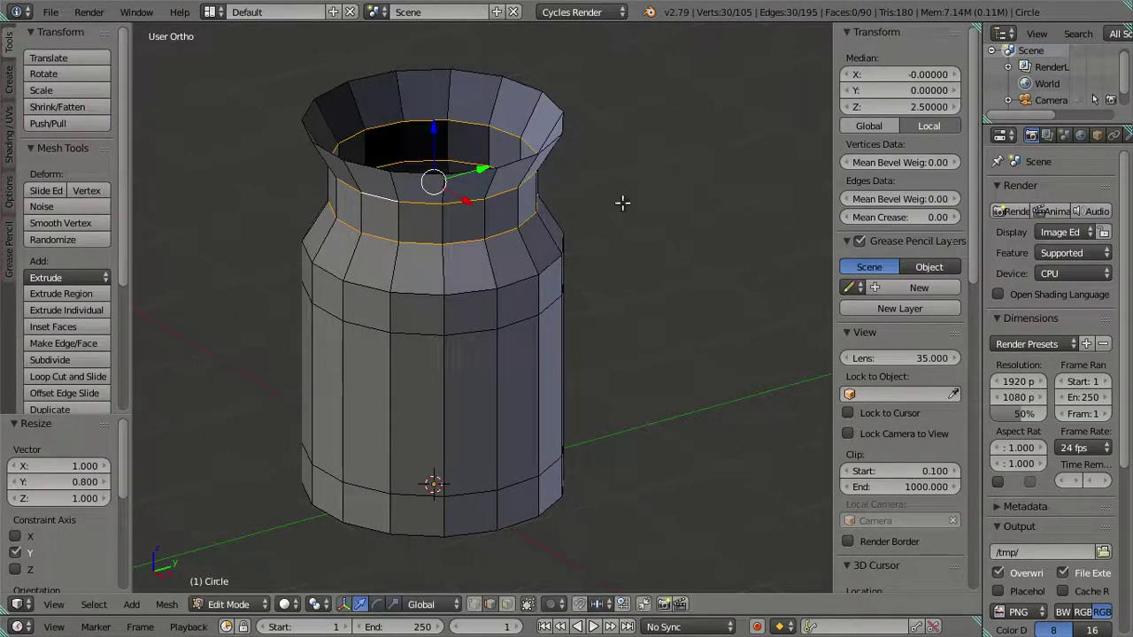
mouse_move(615, 217)
middle_mouse_down()
mouse_move(662, 162)
mouse_move(687, 189)
middle_mouse_up()
key("a")
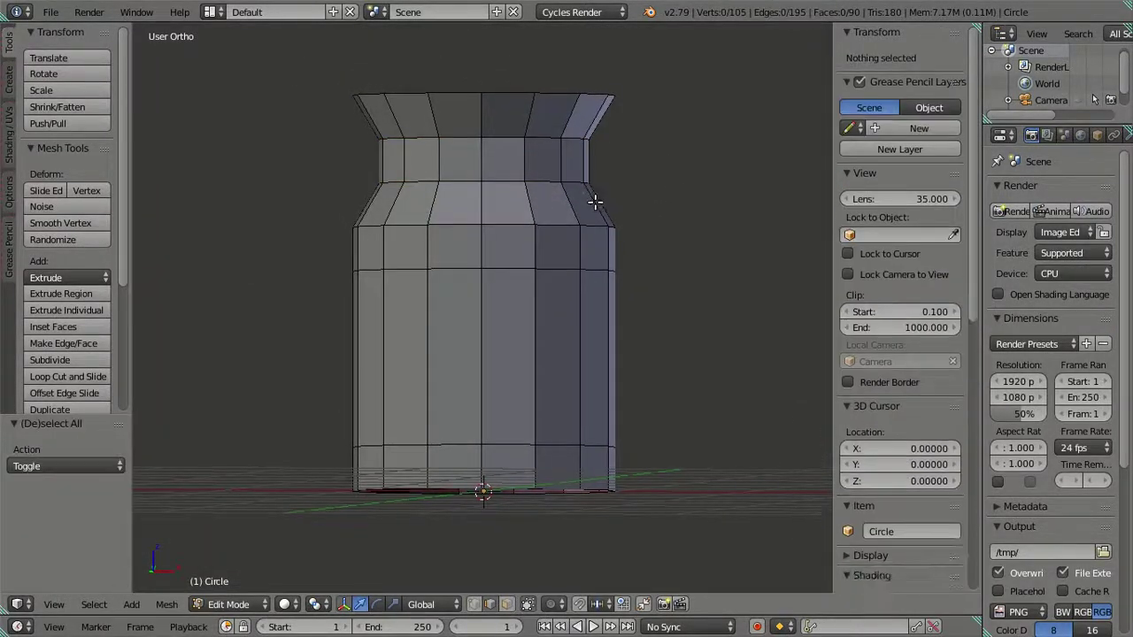
middle_click_drag(597, 197, 601, 241)
mouse_move(576, 293)
middle_mouse_down()
mouse_move(556, 240)
mouse_move(567, 334)
middle_mouse_up()
Step: Extrude the bottom edge loop and shrink it inward to 0.7
right_click(549, 437, "alt")
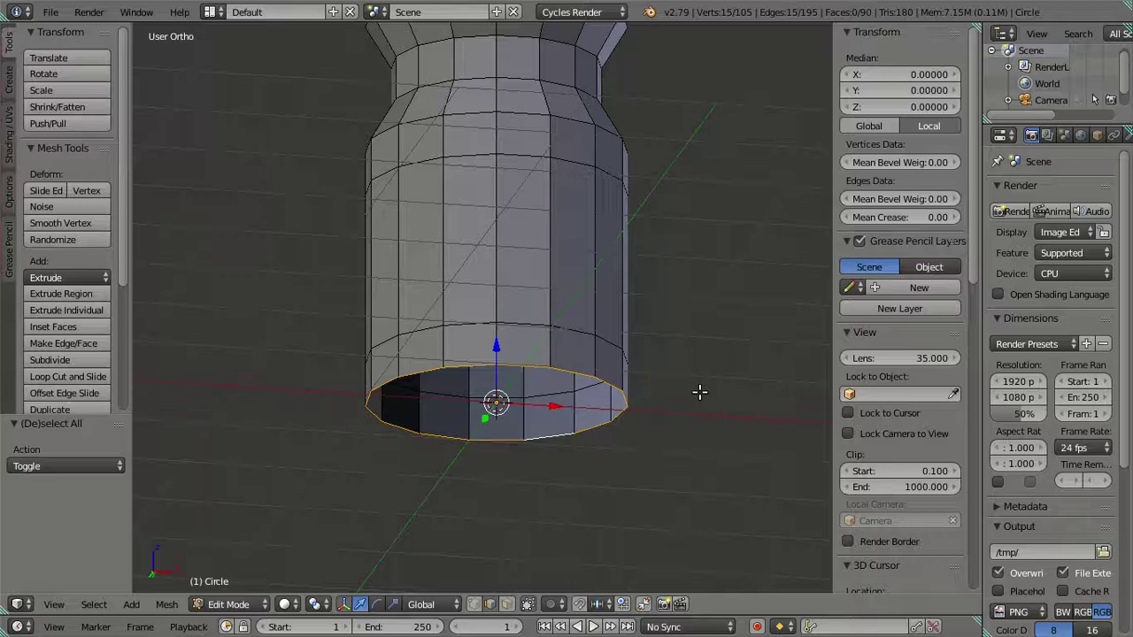
key("e")
key("s")
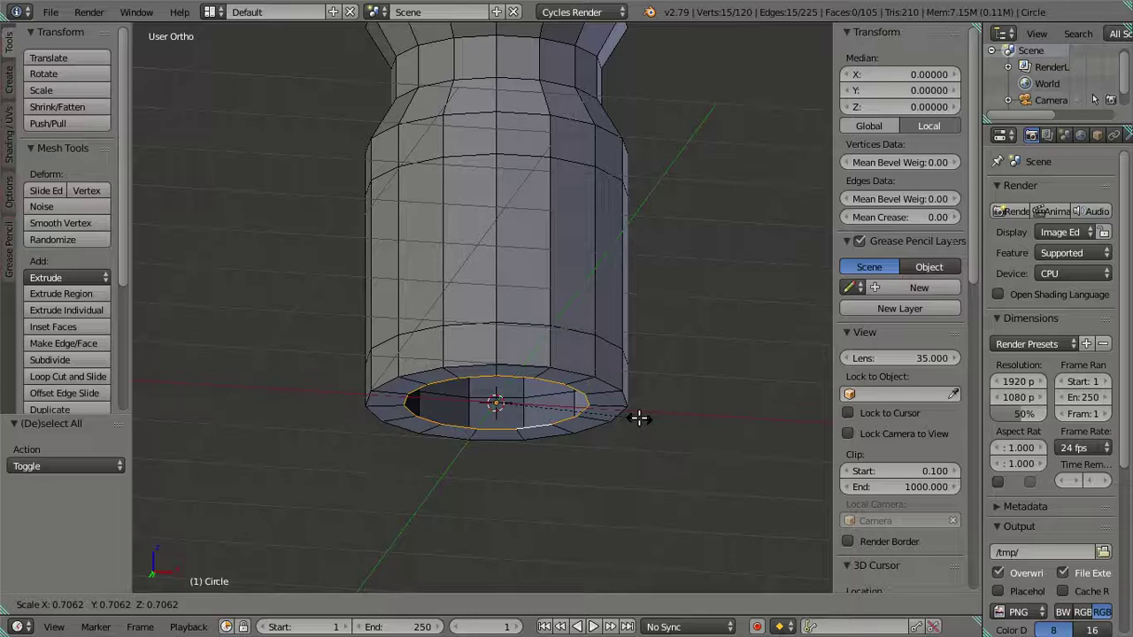
type(".7")
key("Return")
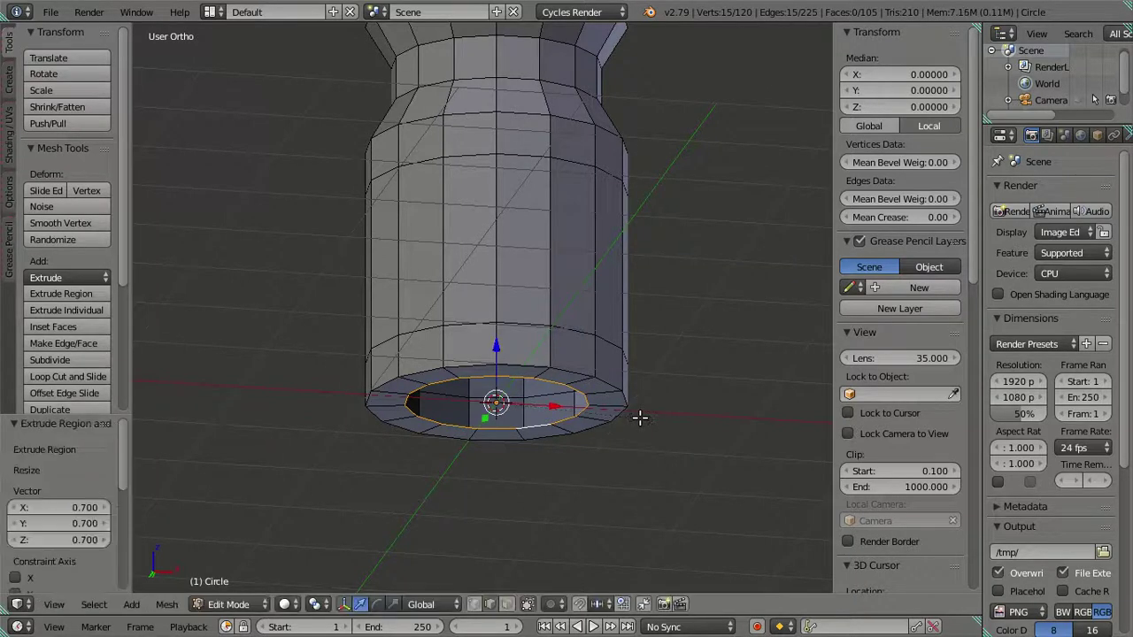
middle_click_drag(644, 417, 650, 362)
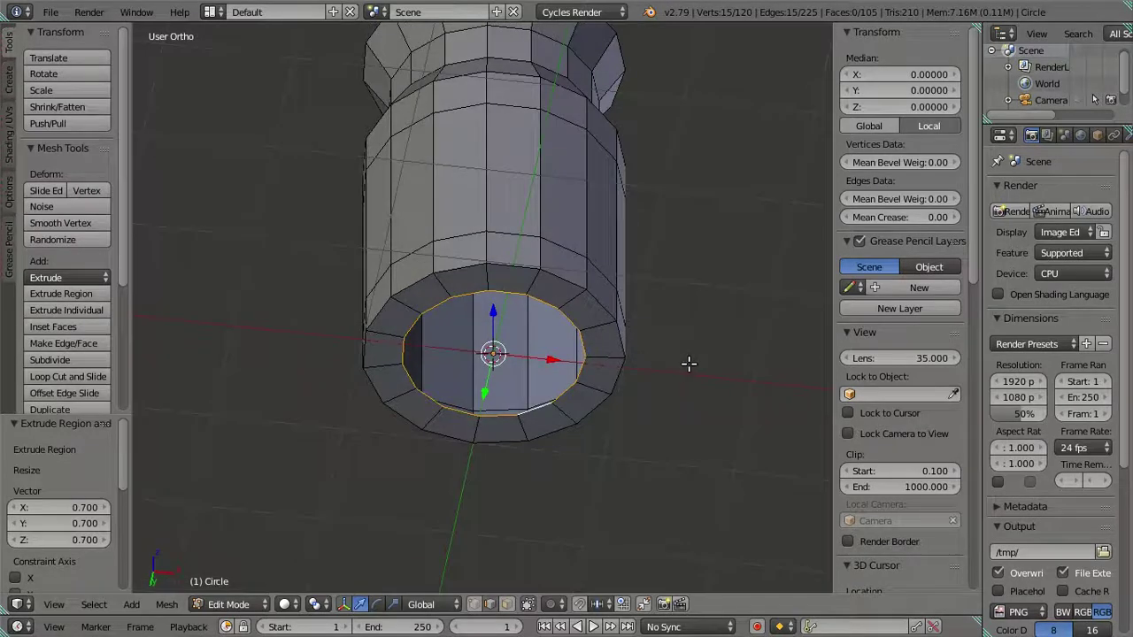
Step: Extrude the bottom ring again and scale it inward to 0.5
key("e")
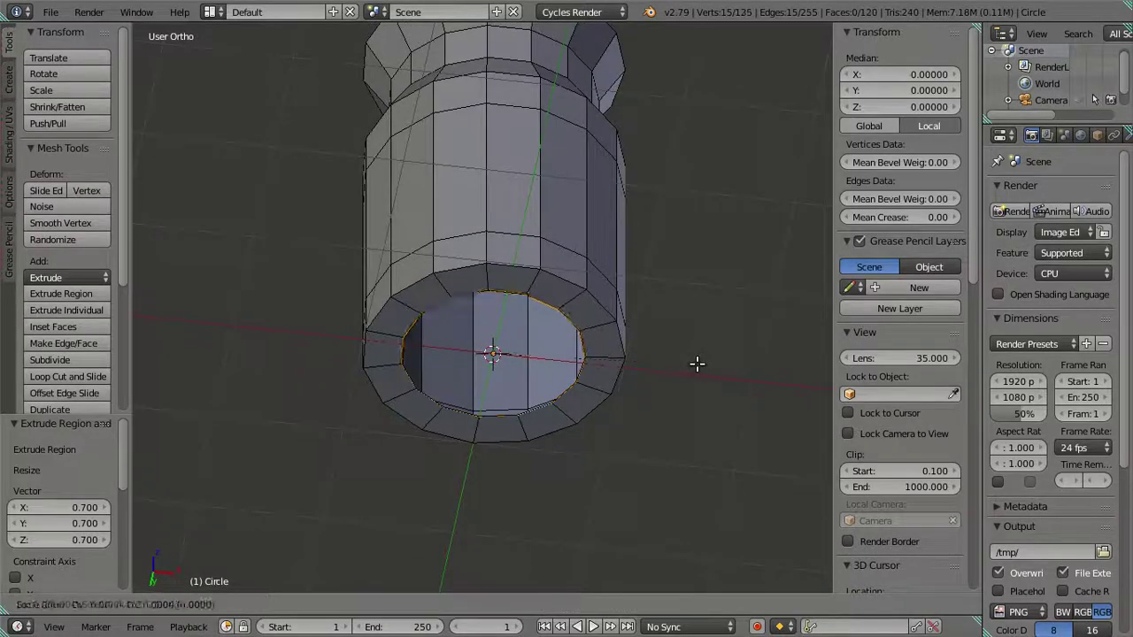
key("s")
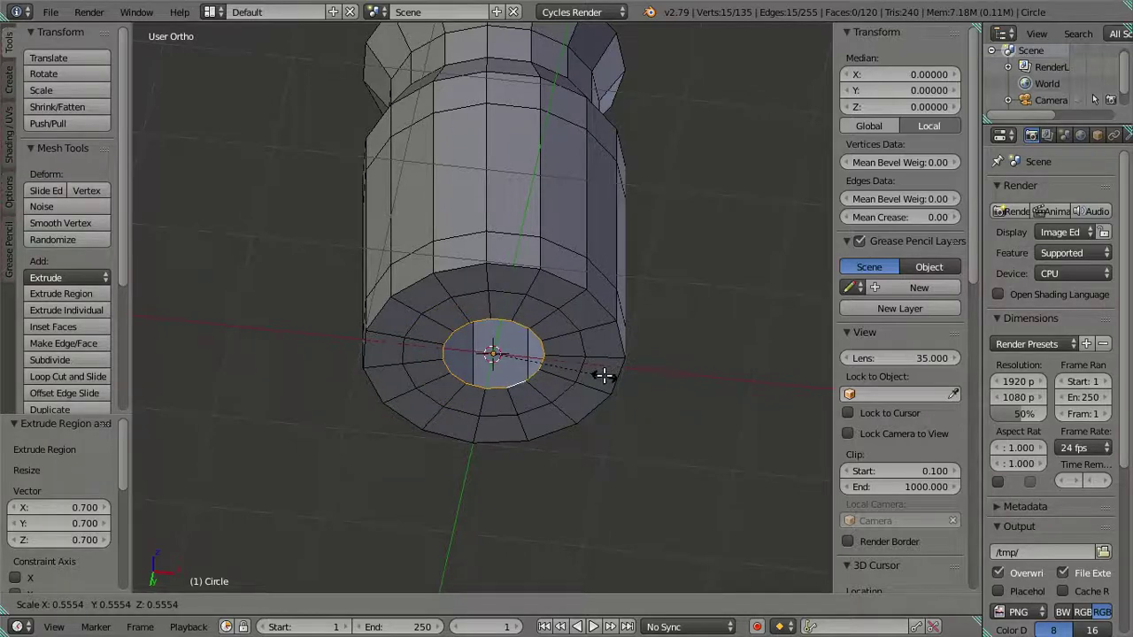
key("equal")
type("0.5")
key("Return")
middle_click_drag(602, 376, 507, 407)
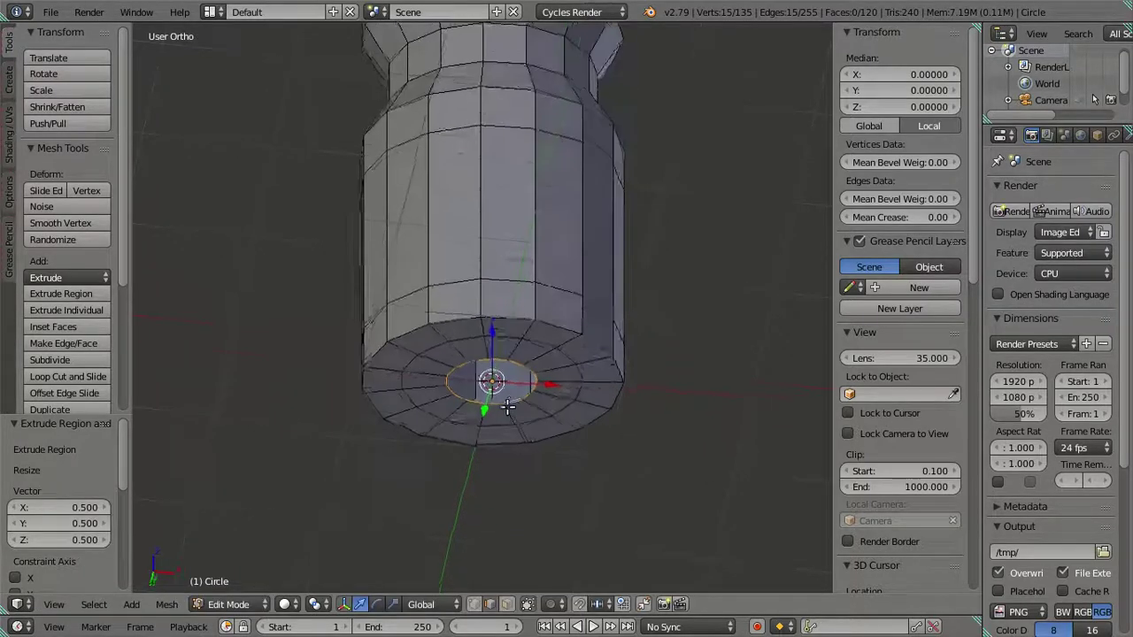
scroll(508, 406, "up", 3)
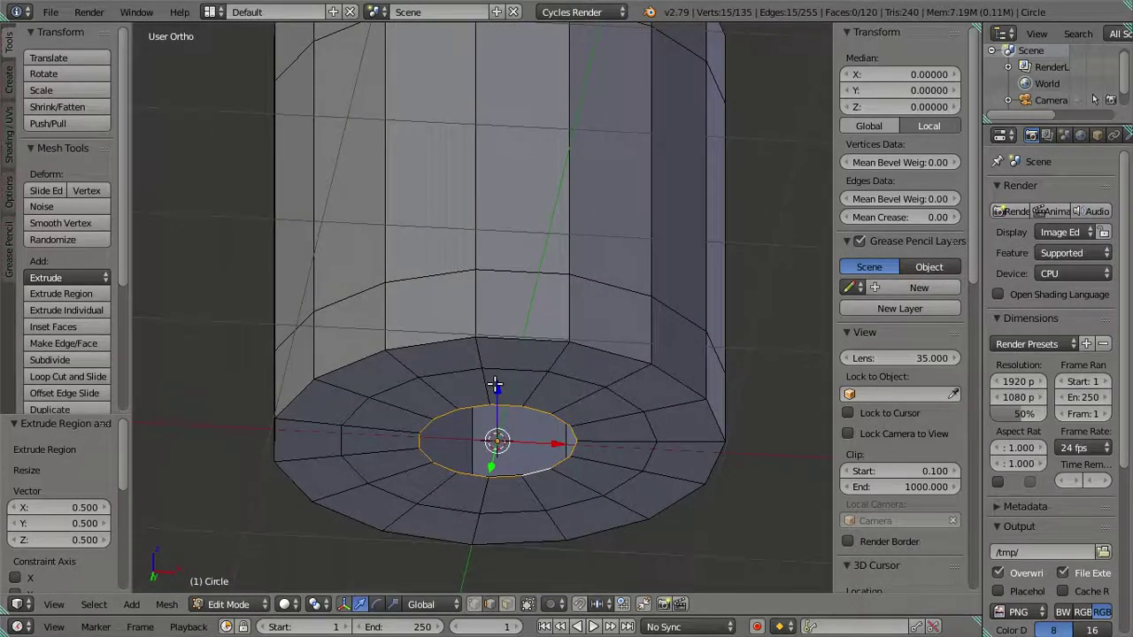
Step: Lift the inner bottom ring slightly along Z and fill it with a face
key("g")
key("z")
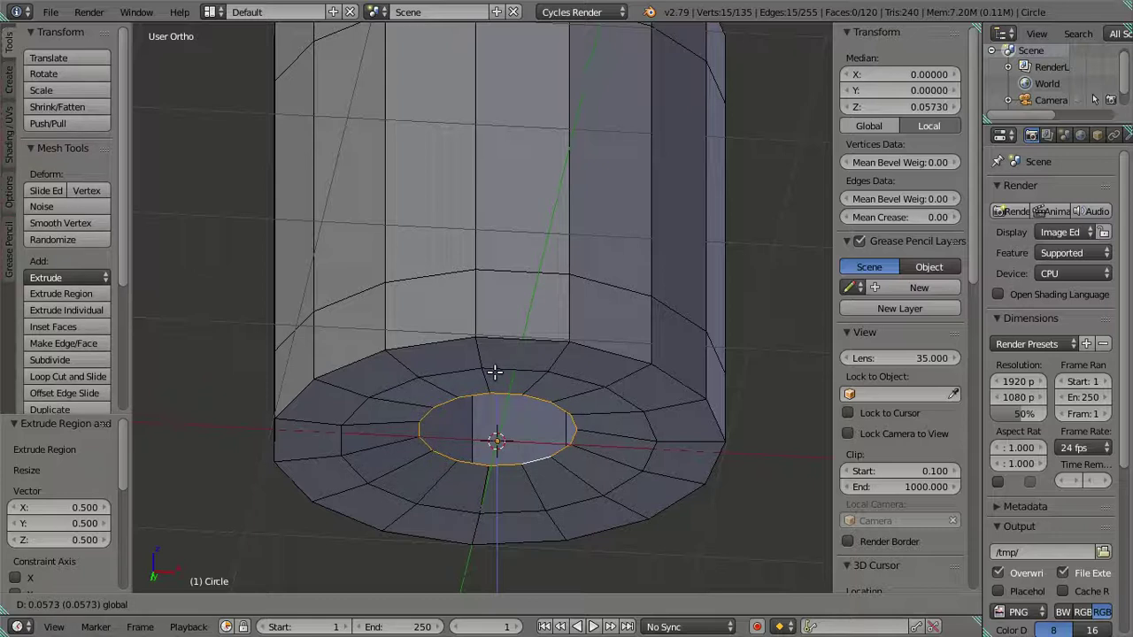
left_click(495, 371)
middle_click_drag(495, 372, 567, 474)
key("f")
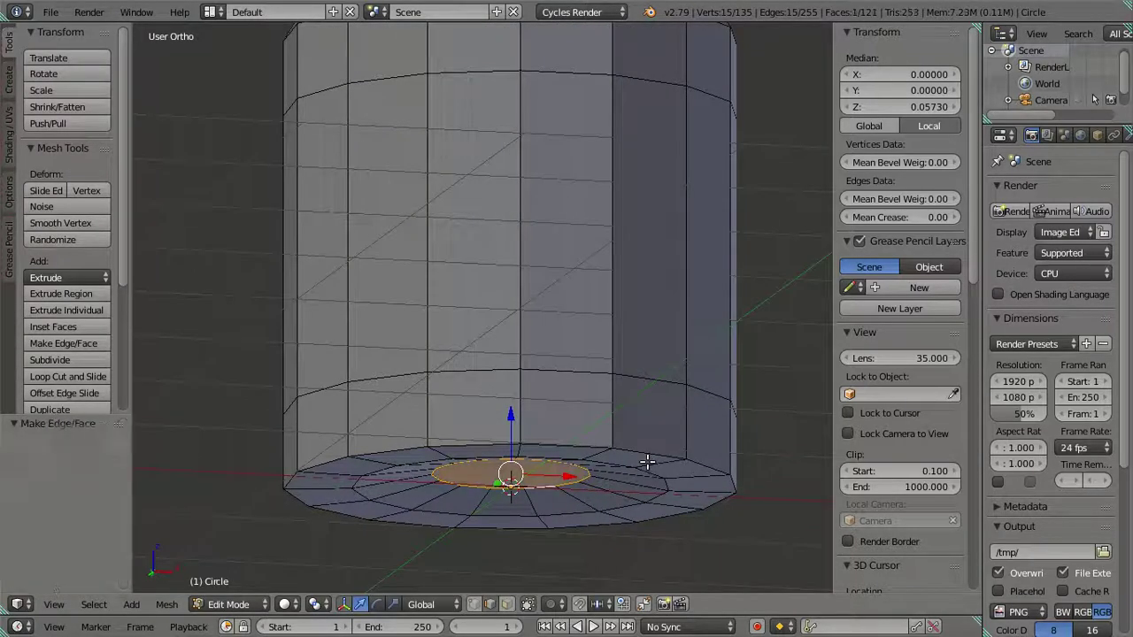
key("a")
mouse_move(640, 458)
middle_mouse_down()
mouse_move(562, 311)
mouse_move(552, 374)
mouse_move(539, 151)
mouse_move(557, 337)
mouse_move(536, 415)
mouse_move(534, 387)
mouse_move(501, 405)
middle_mouse_up()
Step: Extrude the bottle's top edge loop and set its Median Z height to 3.3
key("KP_1")
scroll(552, 313, "up", 1)
scroll(490, 337, "up", 1)
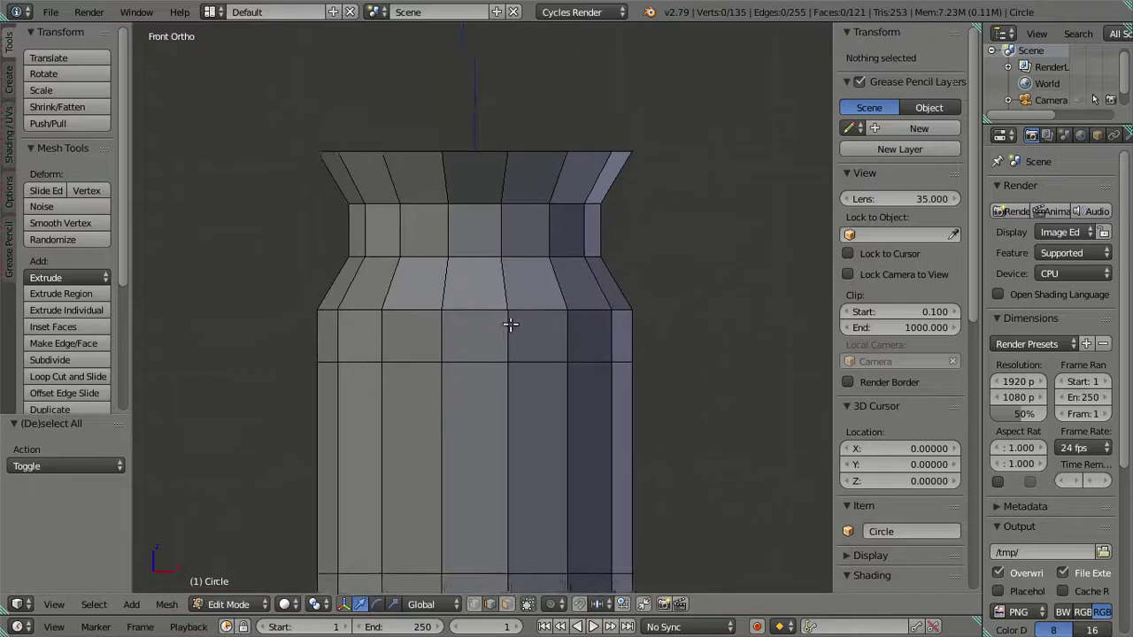
scroll(513, 267, "up", 1)
scroll(552, 276, "down", 1)
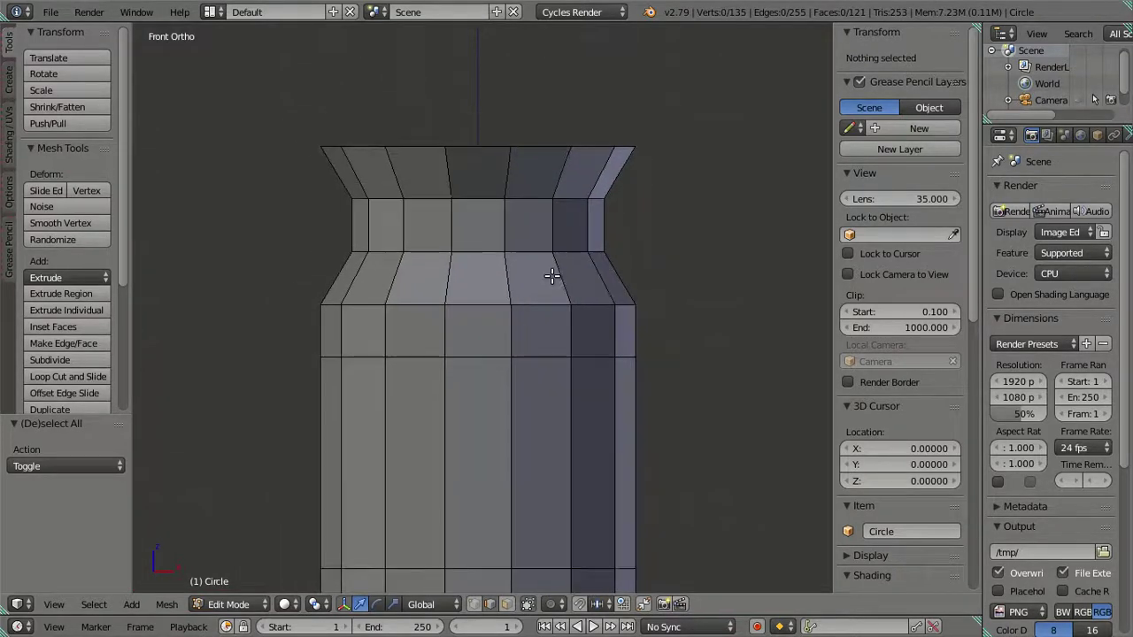
scroll(460, 210, "up", 2, "shift")
scroll(466, 202, "up", 1, "shift")
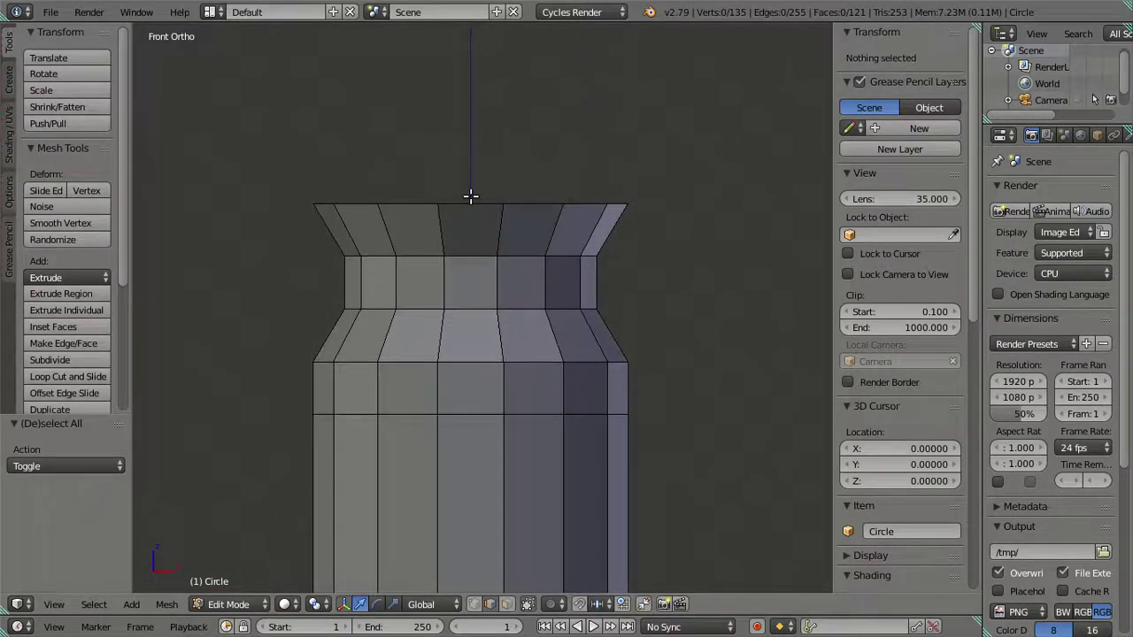
right_click(470, 196, "alt")
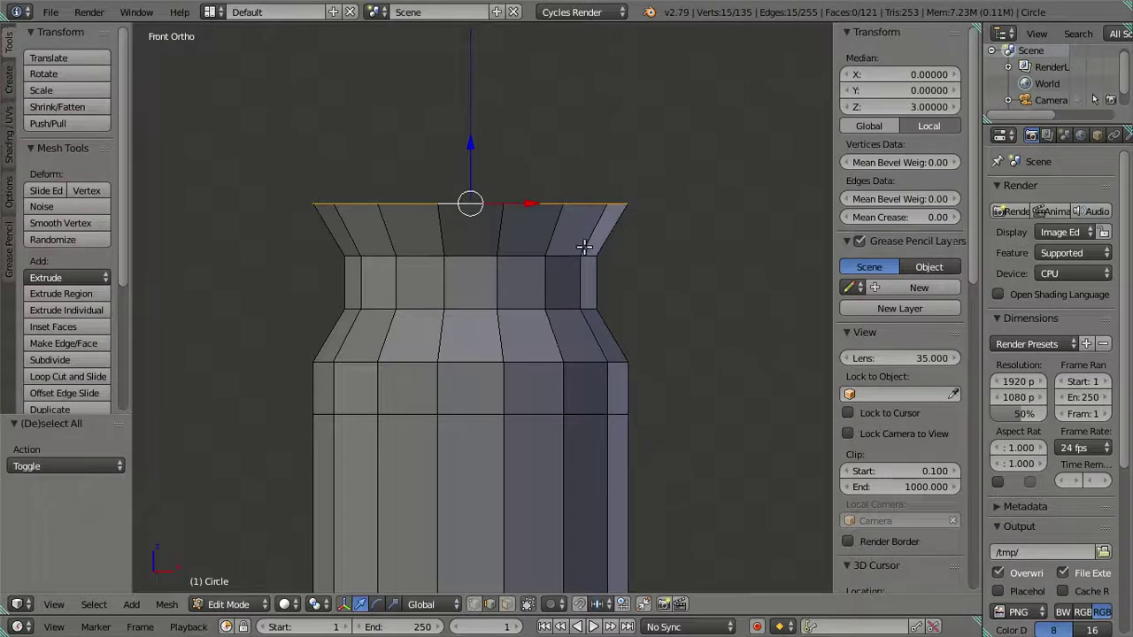
key("e")
key("Escape")
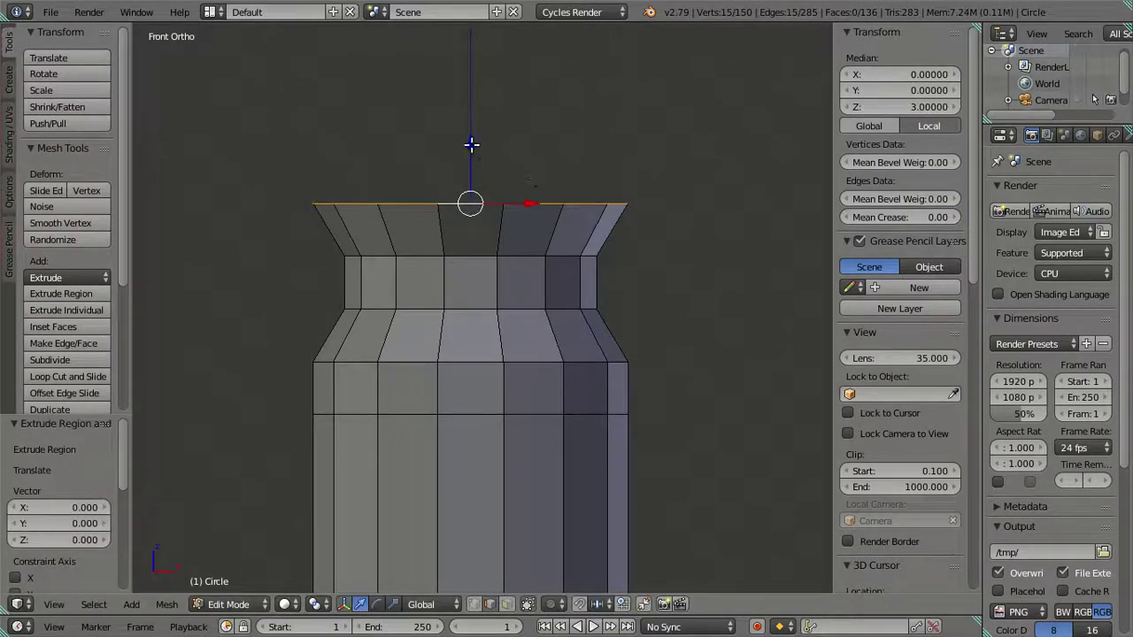
left_click_drag(465, 144, 487, 94)
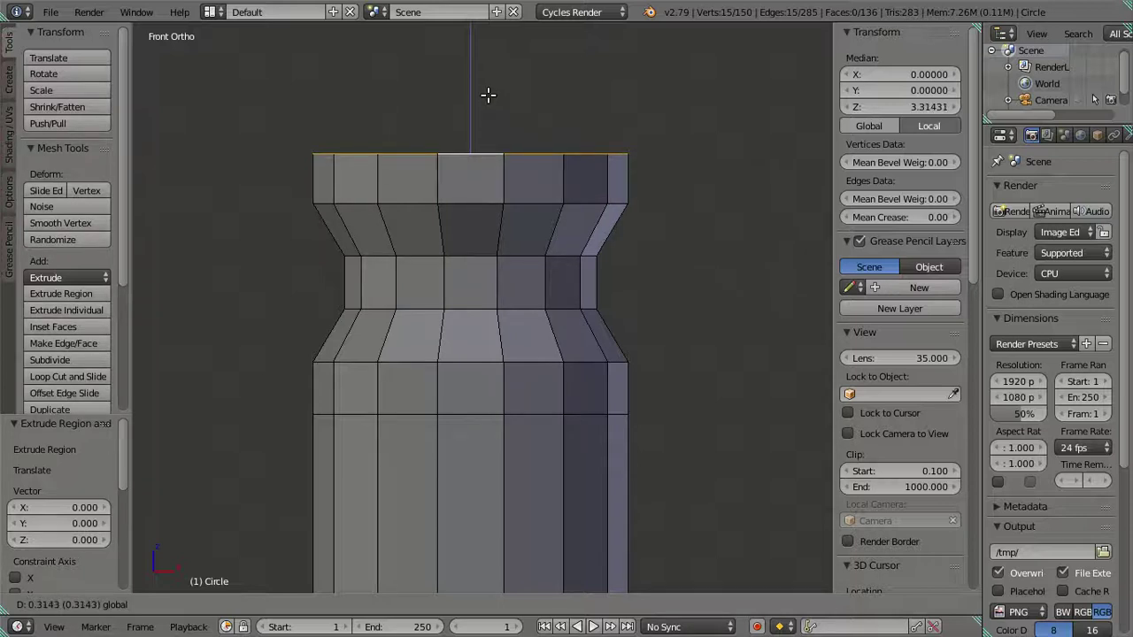
left_click(488, 95)
left_click(897, 104)
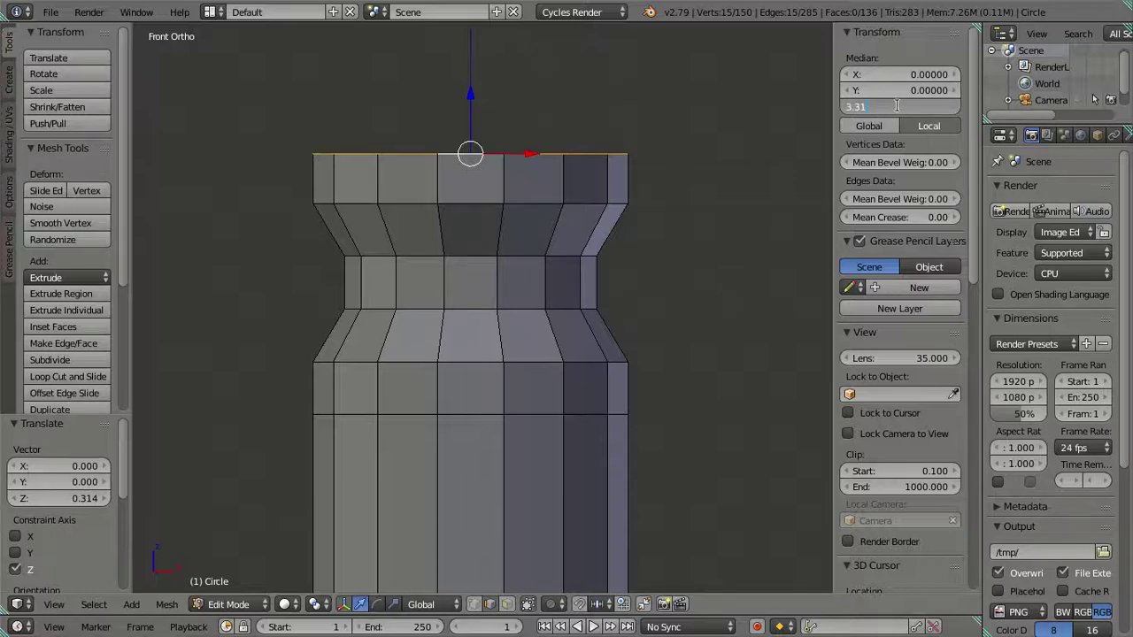
key("Return")
mouse_move(505, 151)
middle_mouse_down("shift")
mouse_move(519, 177)
mouse_move(504, 242)
middle_mouse_up("shift")
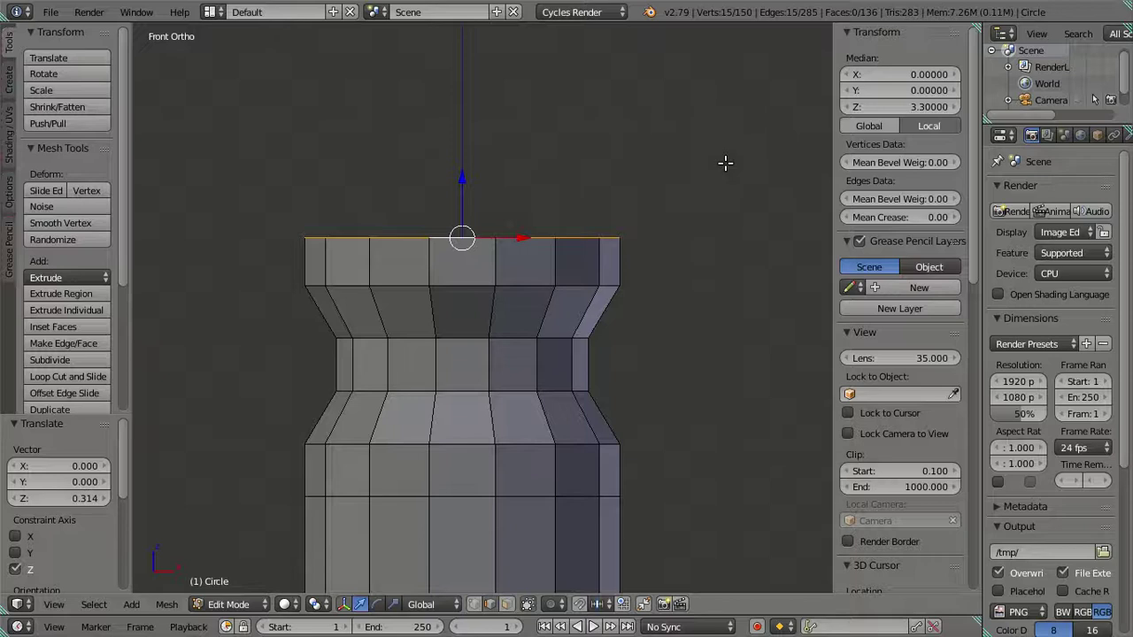
middle_click_drag(638, 180, 659, 182, "shift")
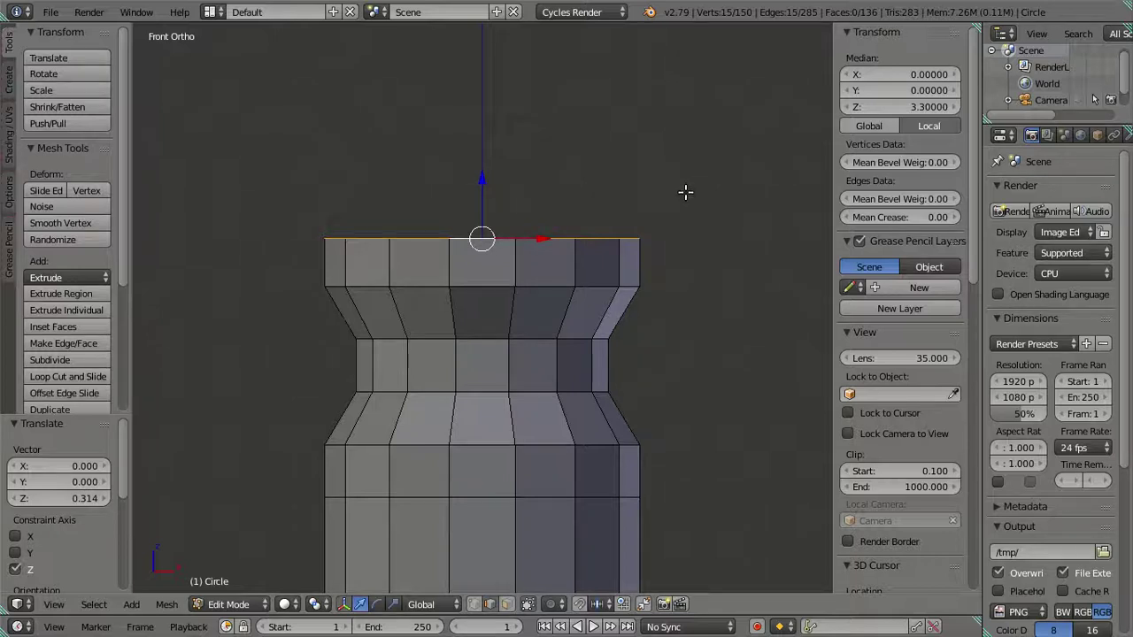
Step: Extrude another top ring at height 3.5 and scale it to 0.85
key("e")
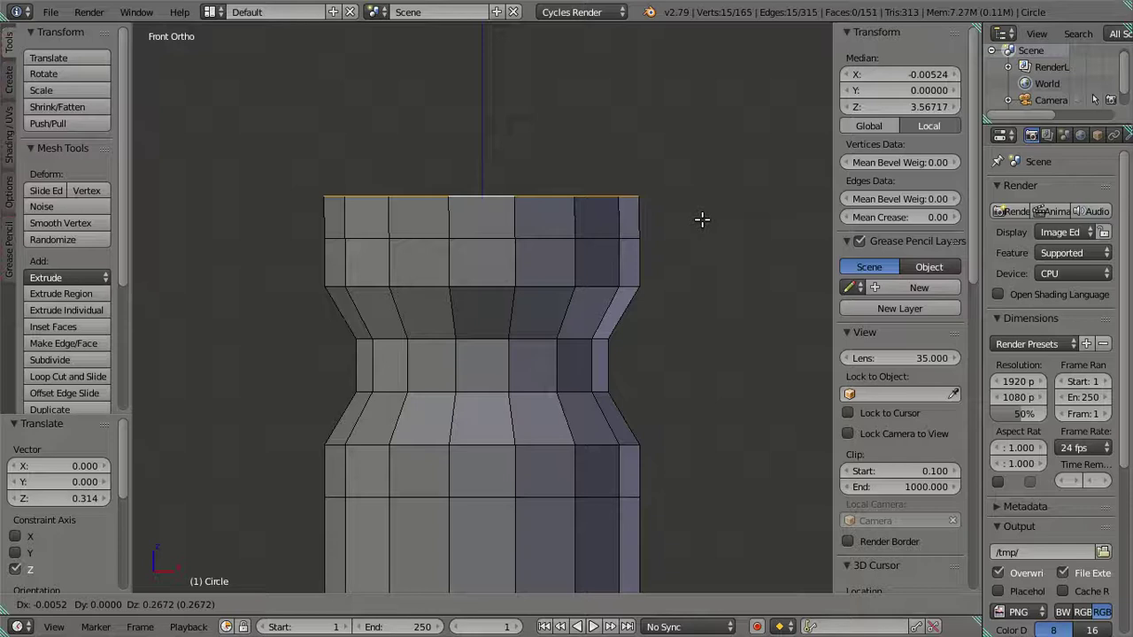
right_click(701, 220)
left_click(890, 105)
type("3.3")
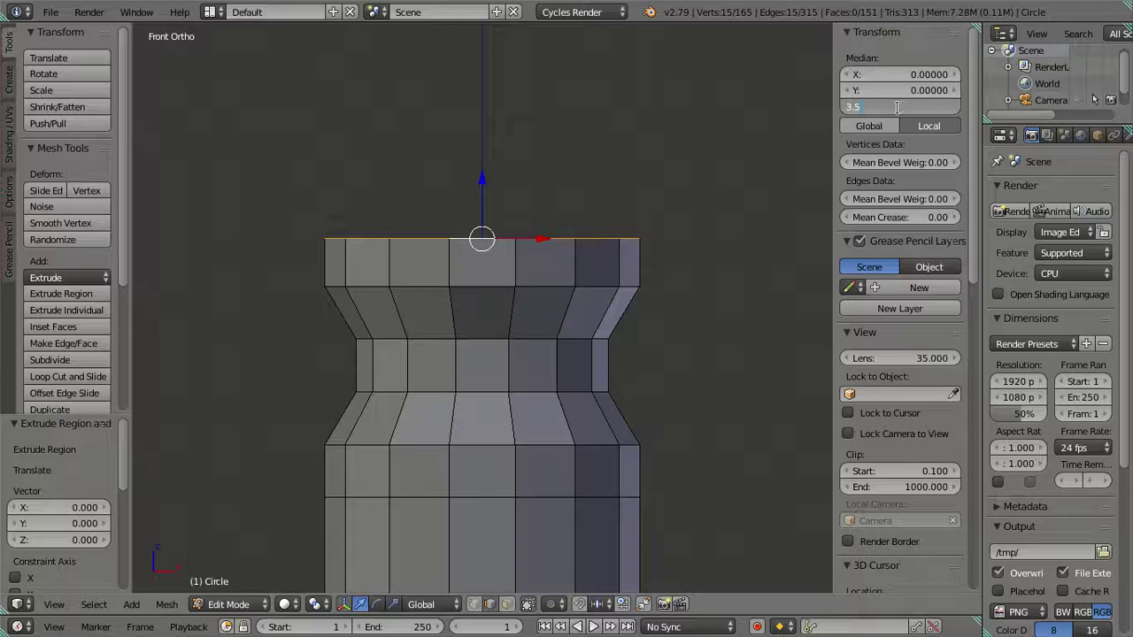
key("Return")
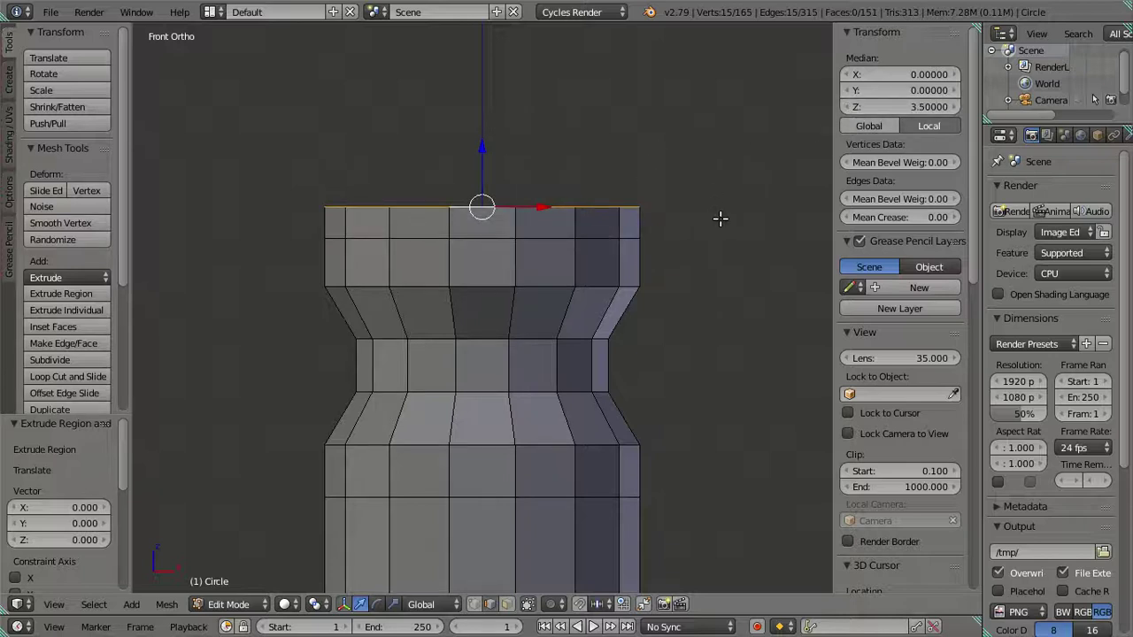
key("s")
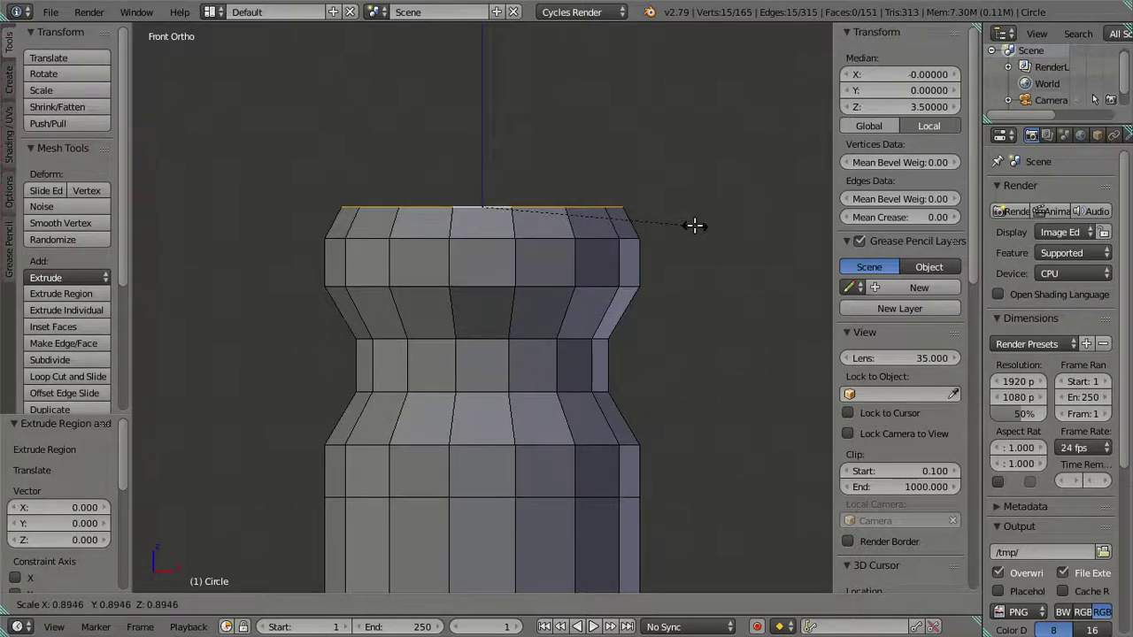
type(".85")
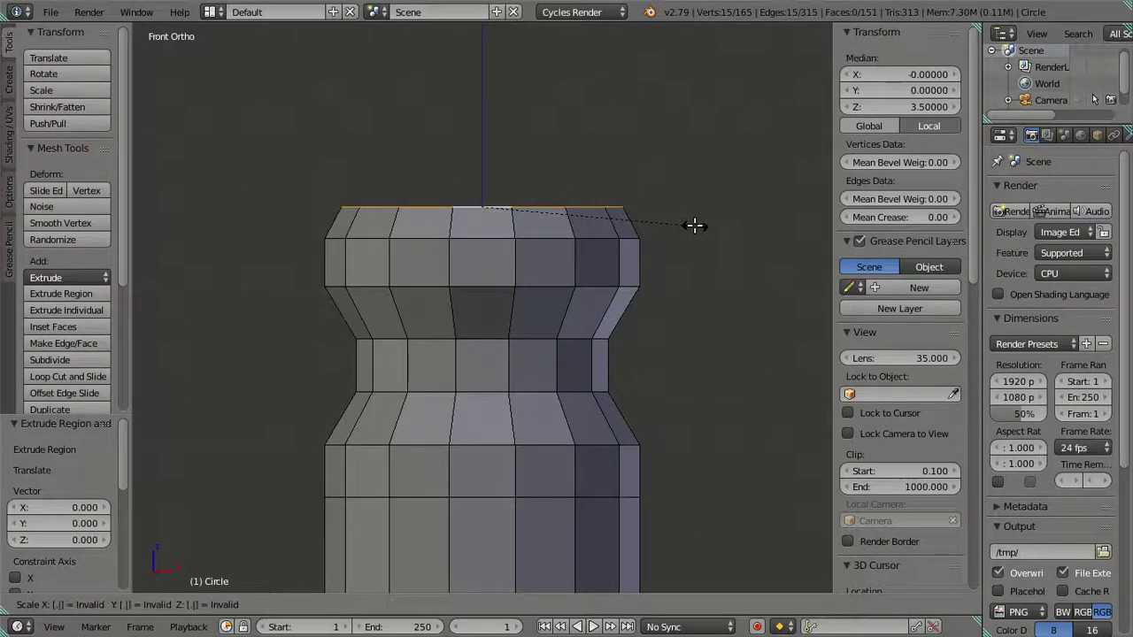
left_click(694, 226)
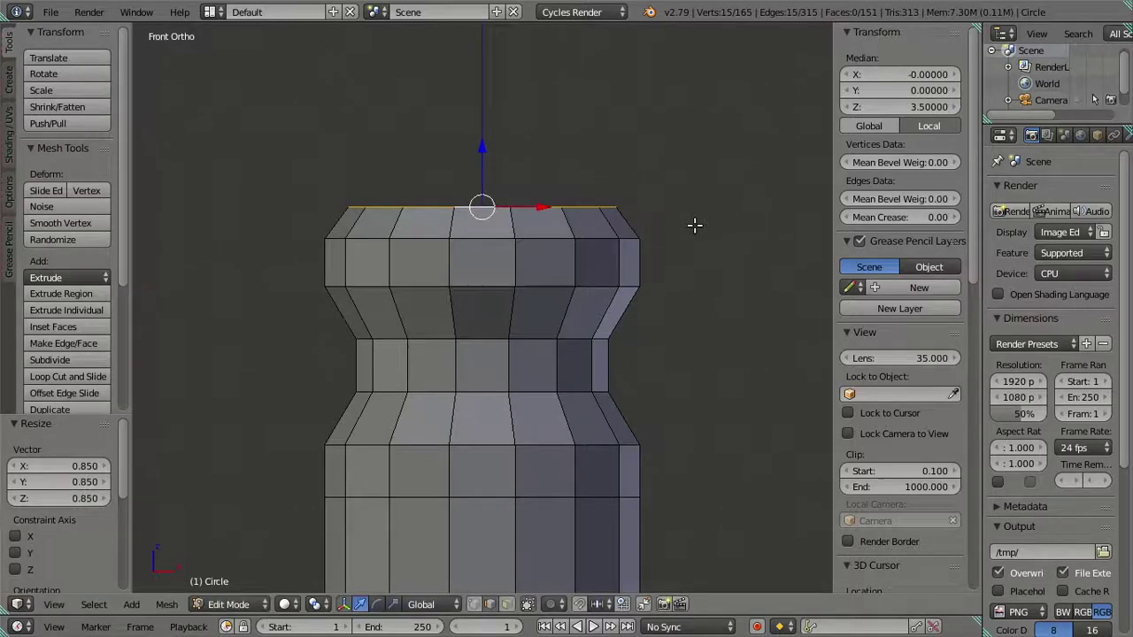
scroll(670, 218, "down", 1)
middle_click_drag(669, 218, 675, 182, "shift")
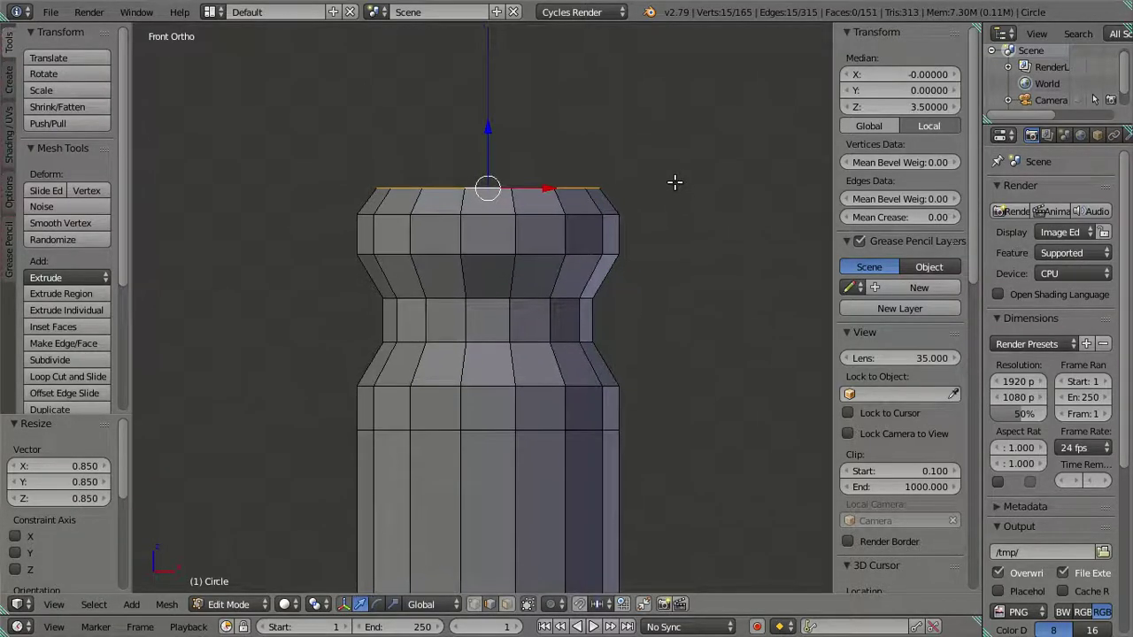
Step: Extrude the top ring inward and scale it to 0.65
middle_click_drag(558, 188, 562, 252)
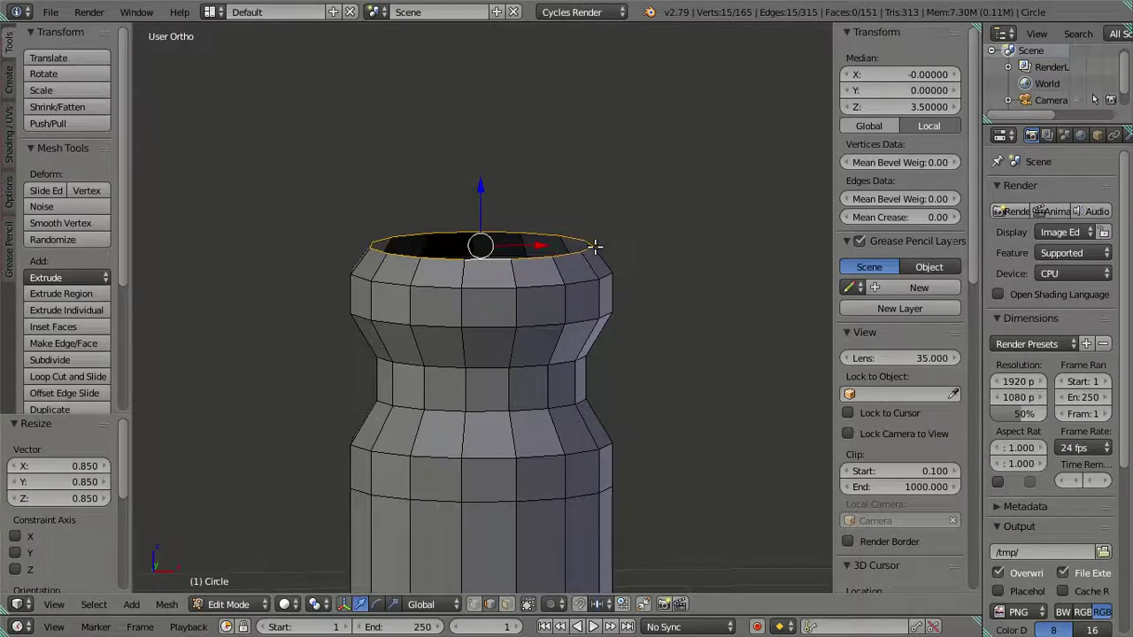
key("e")
key("s")
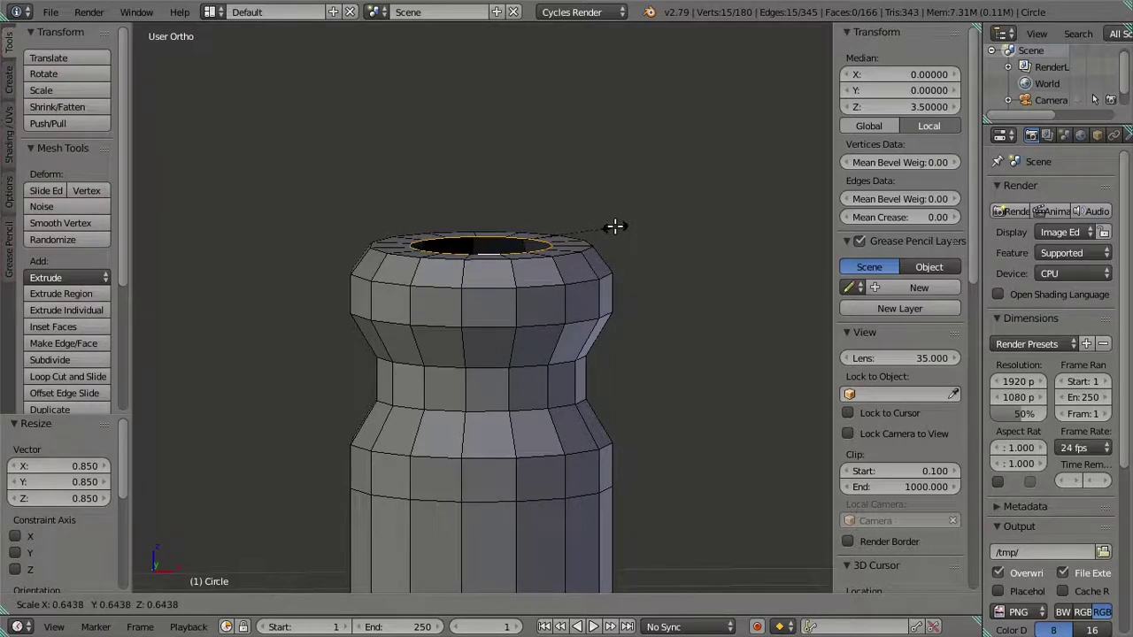
type(".6")
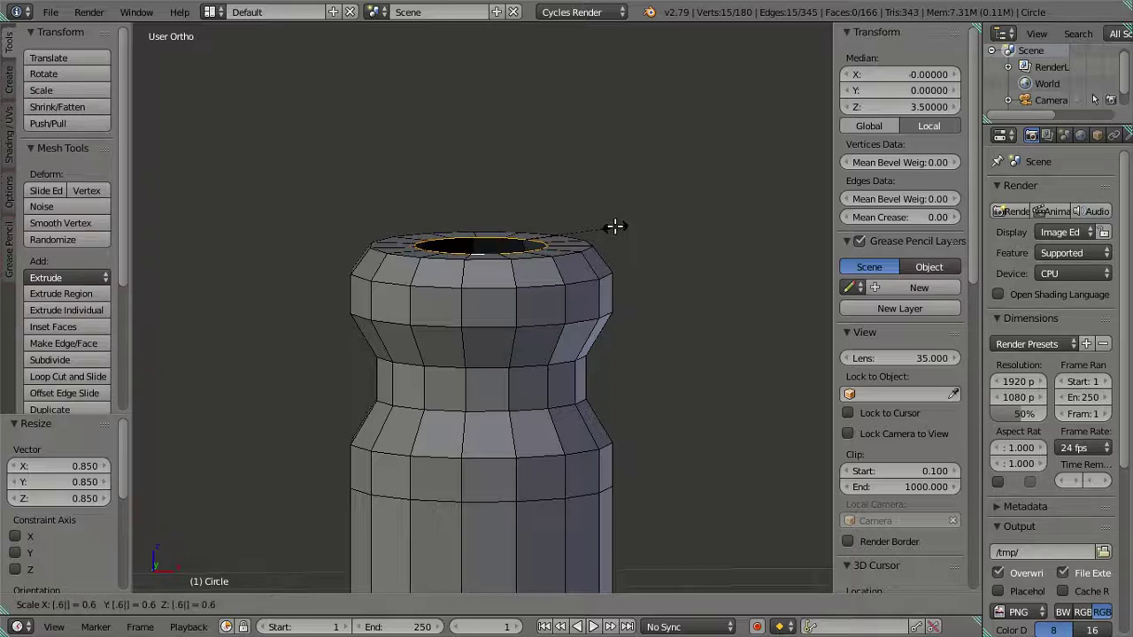
type("5")
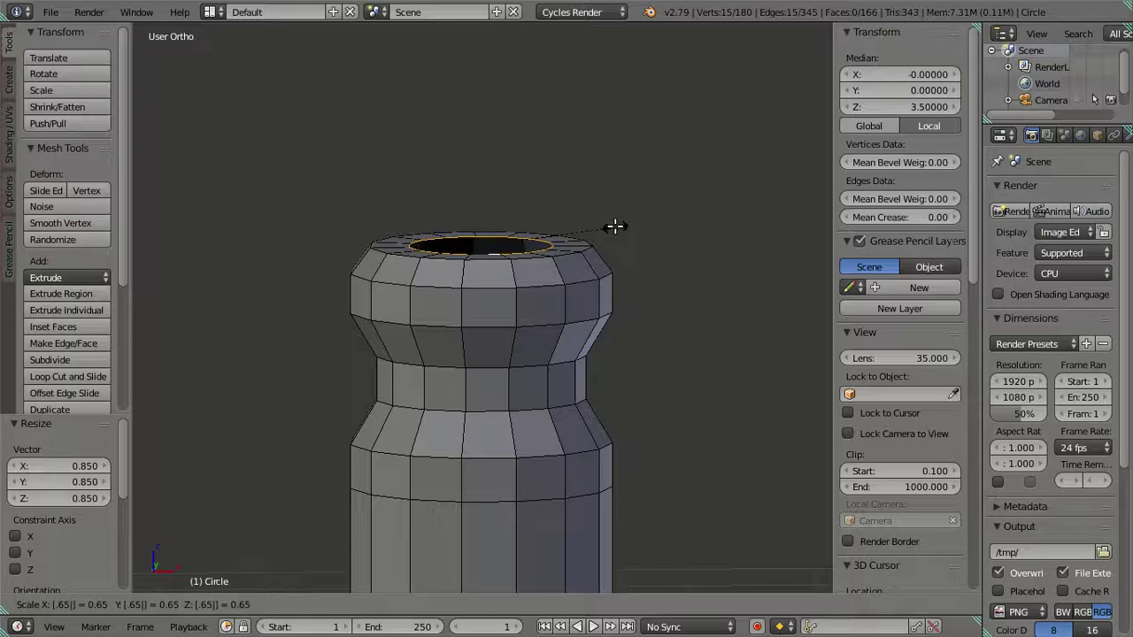
key("Return")
scroll(651, 231, "up", 1)
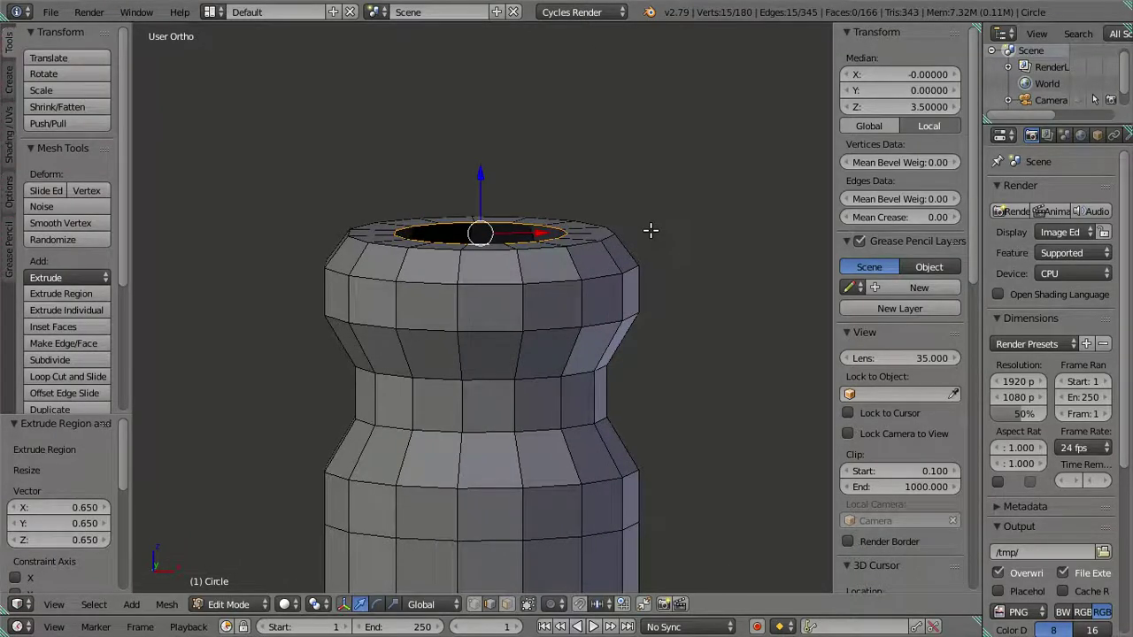
middle_click_drag(650, 232, 658, 311, "shift")
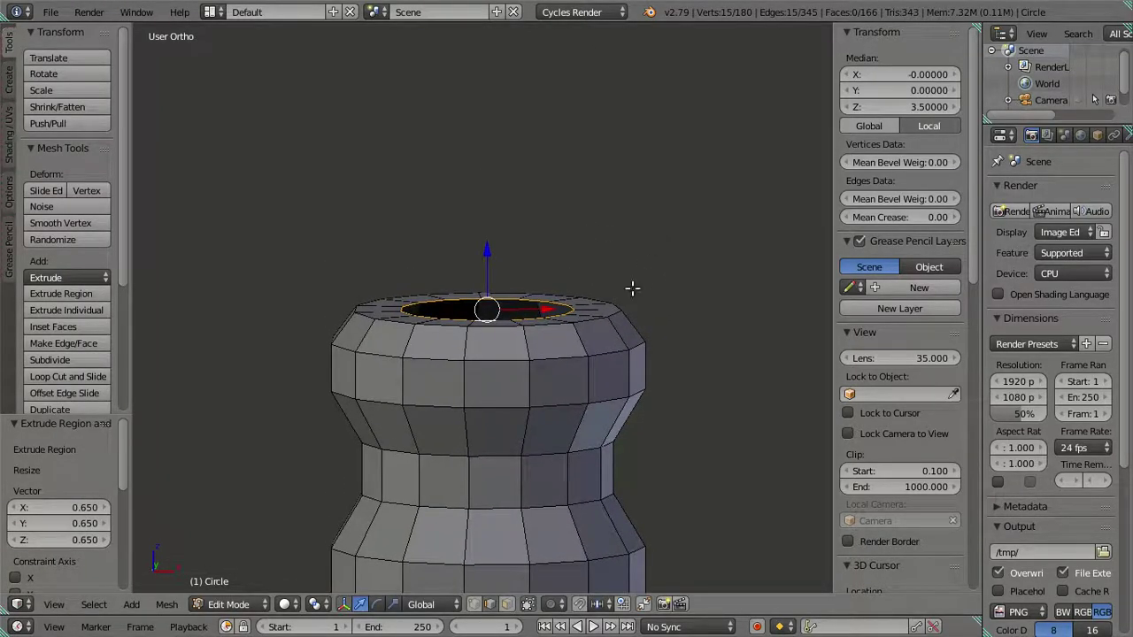
Step: Extrude another top ring, scale it by 0.9 then 0.6, and raise it vertically in front view
key("e")
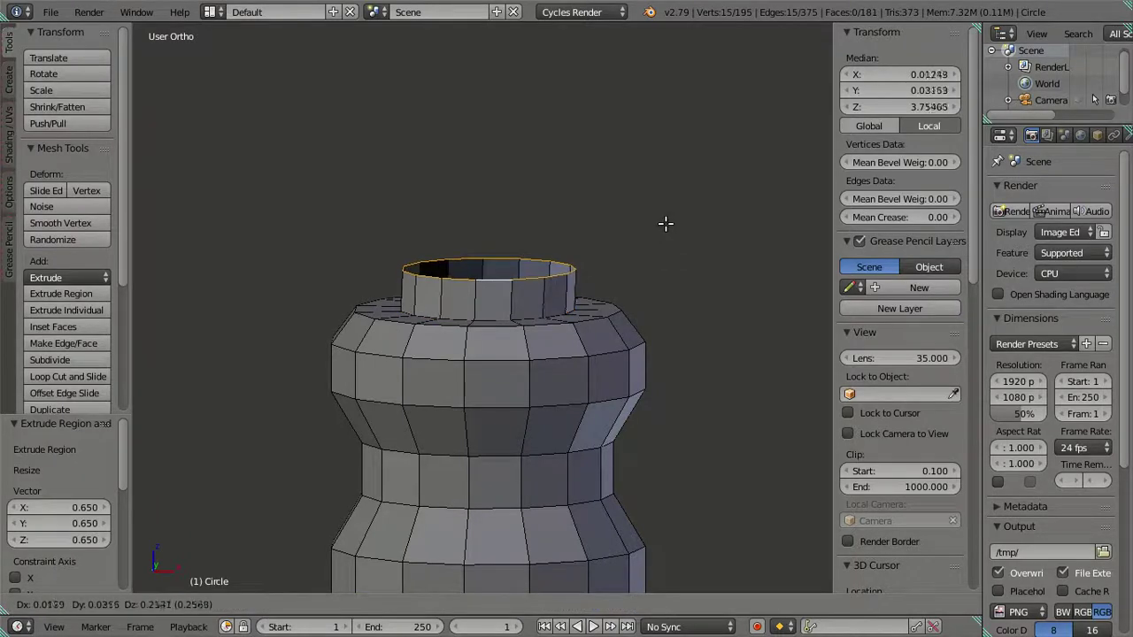
right_click(666, 224)
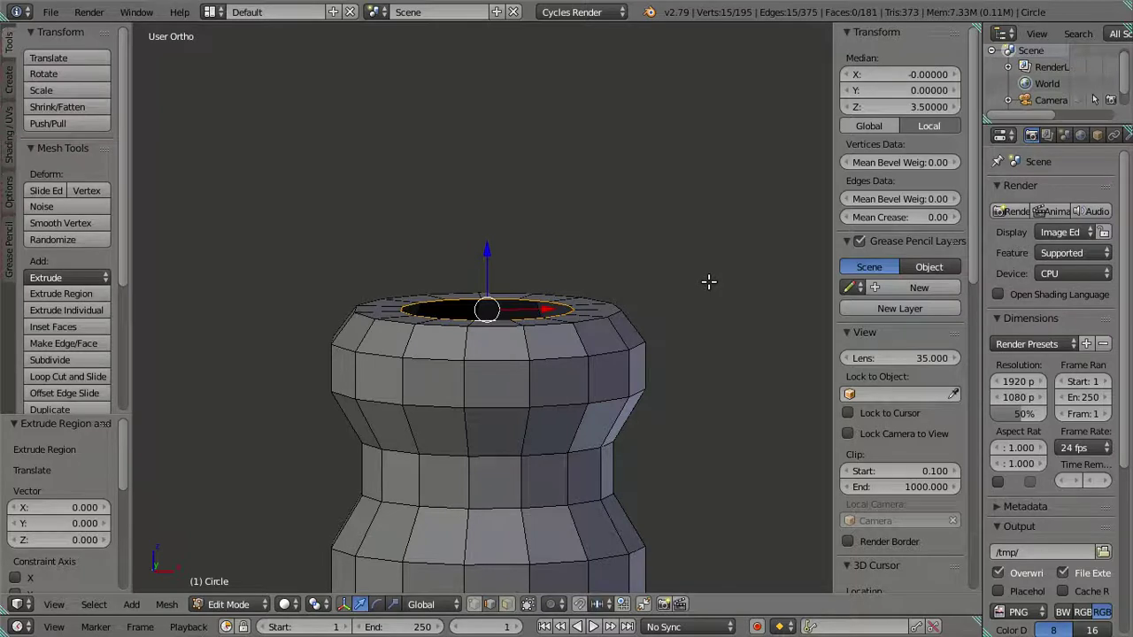
type("s.9")
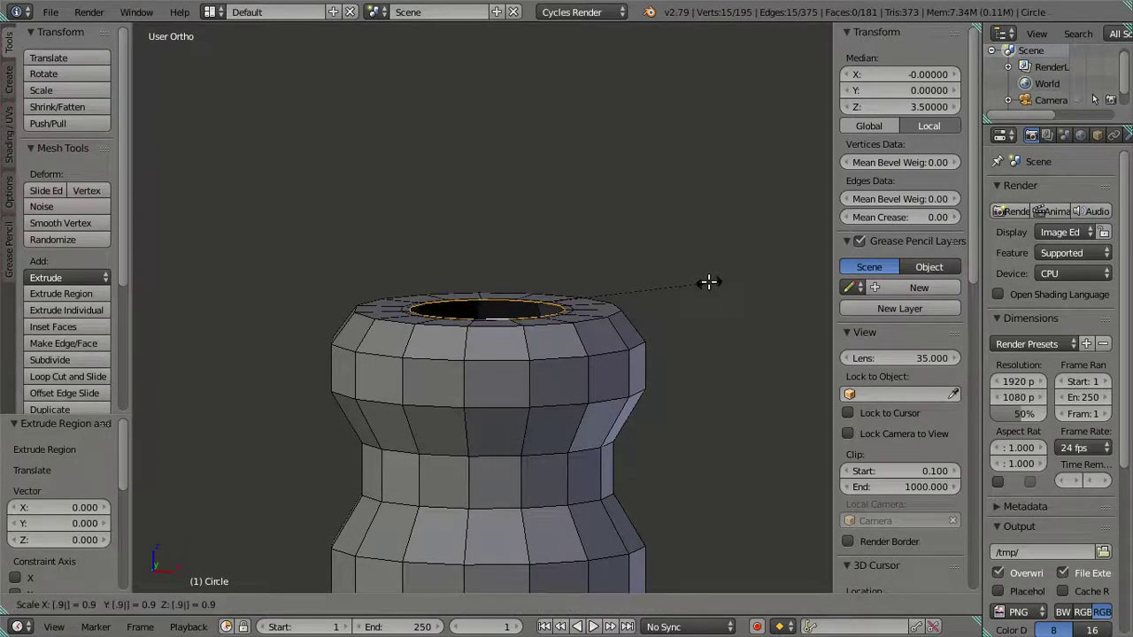
key("Return")
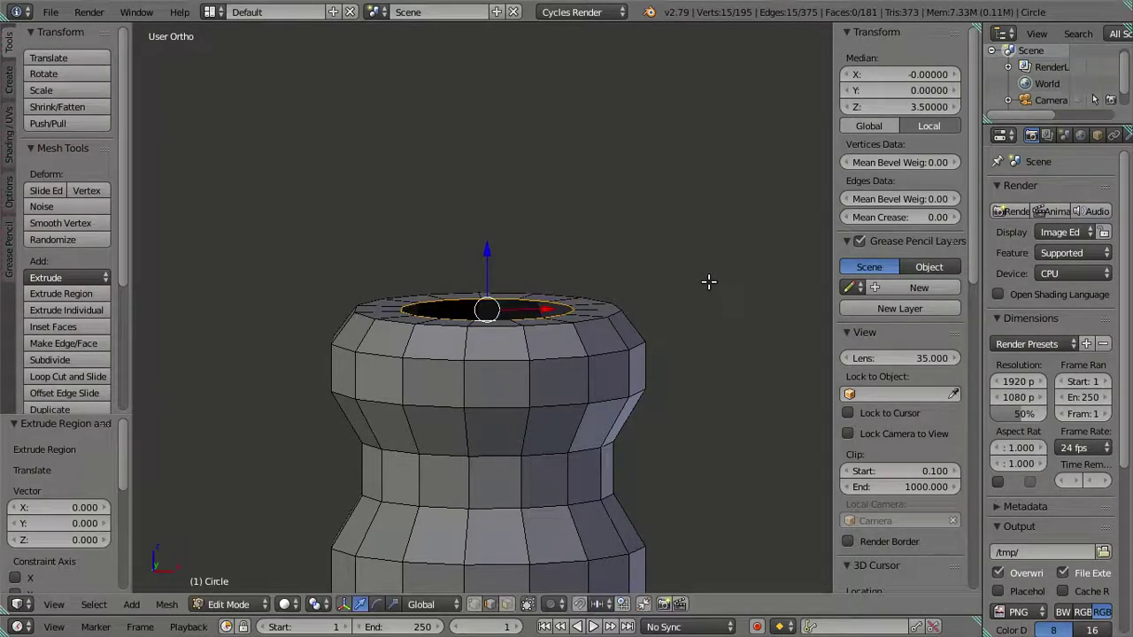
key("s")
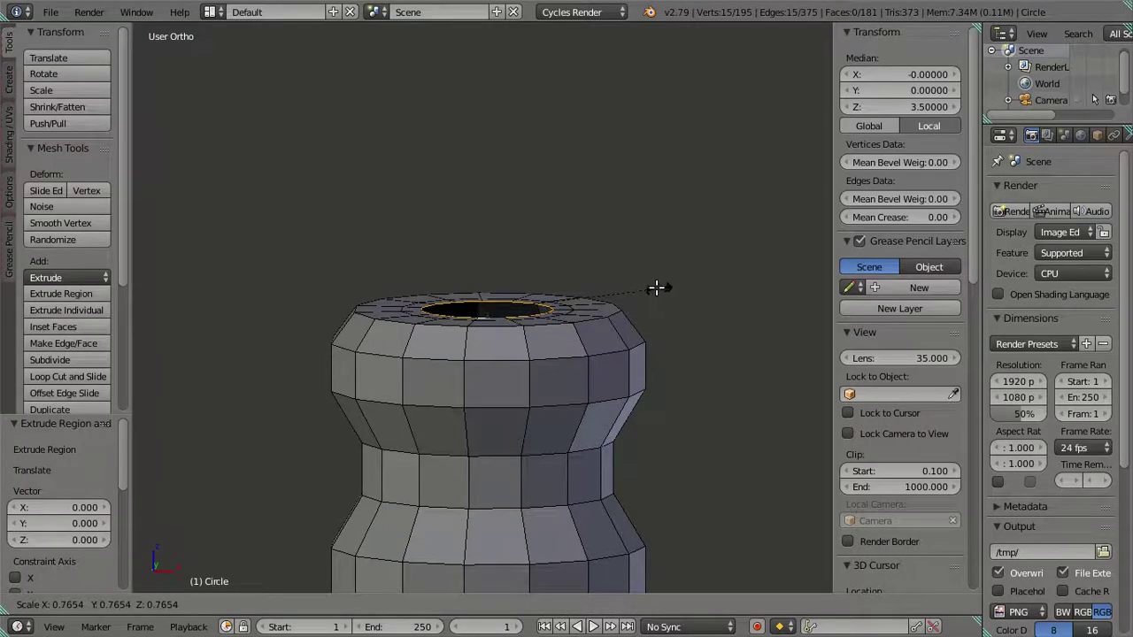
type(".8")
key("Escape")
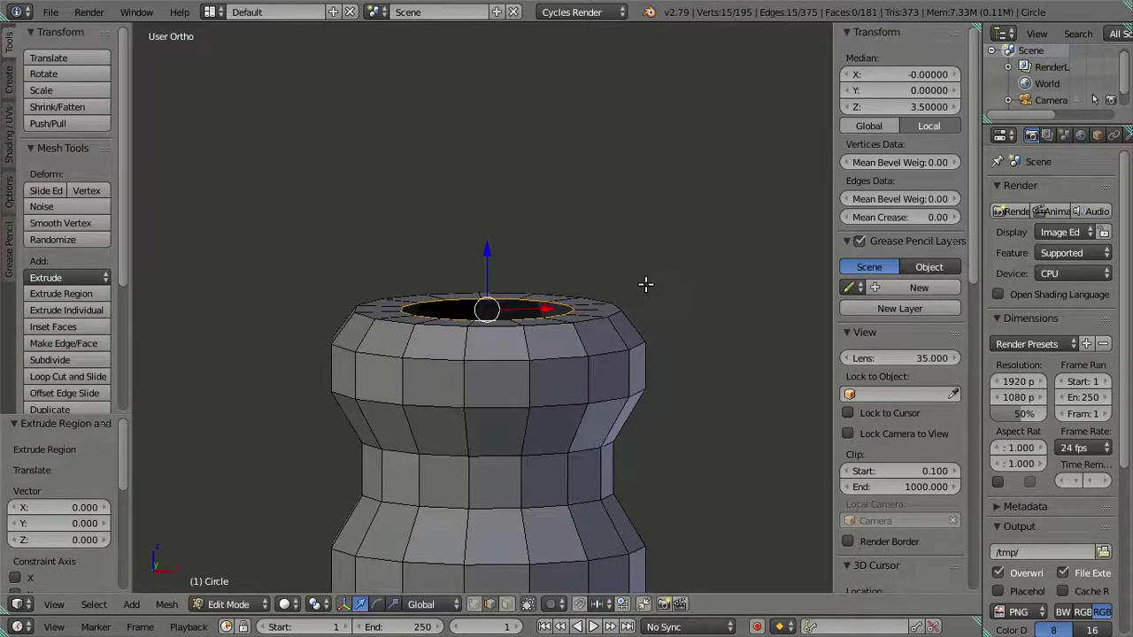
type("s.6")
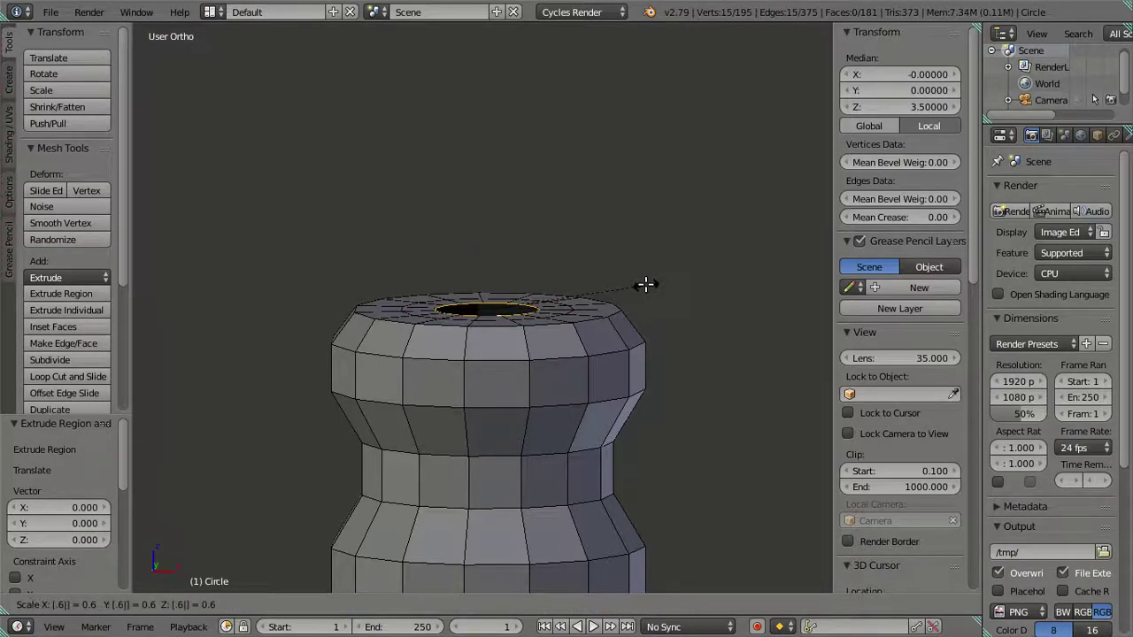
key("Return")
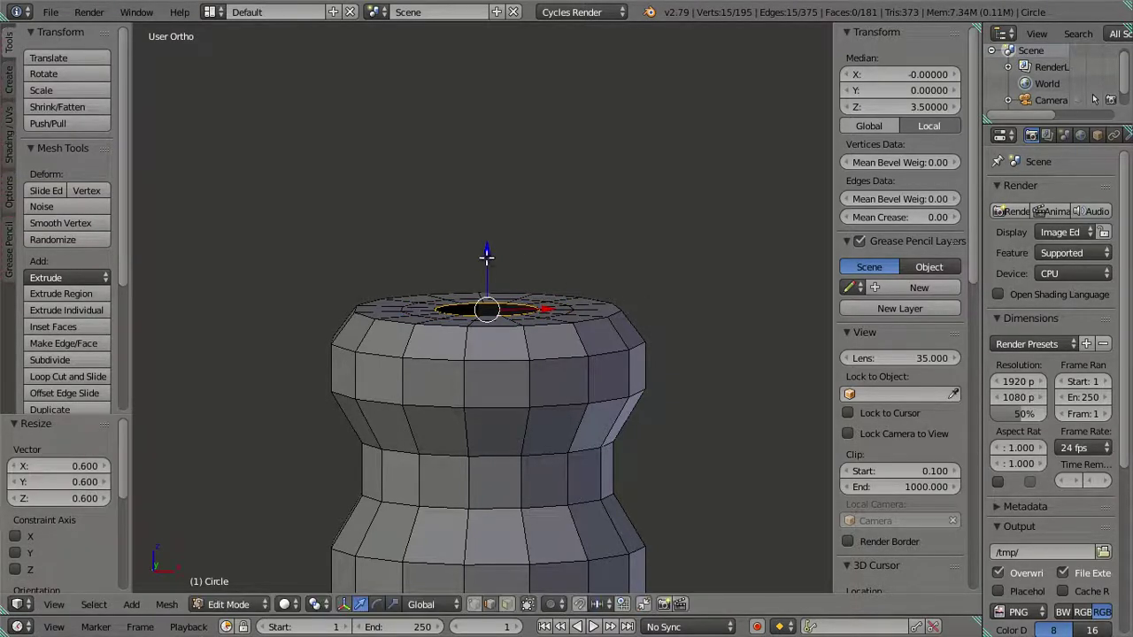
key("KP_1")
key("g")
key("z")
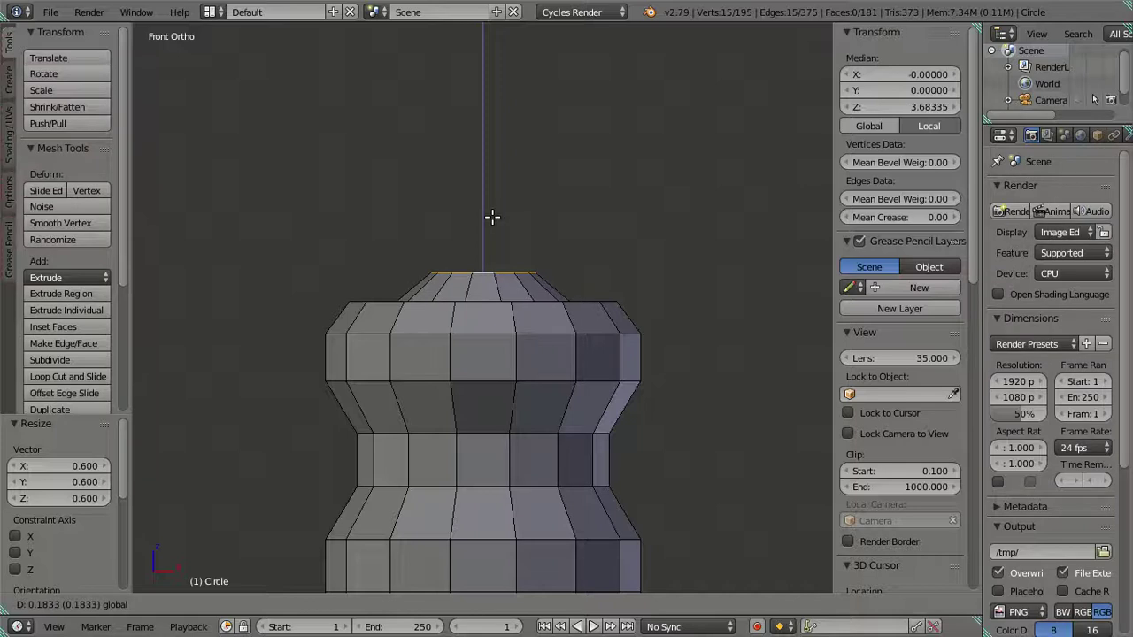
Step: Set the raised shoulder ring's Median Z height to 3.7
left_click(491, 210)
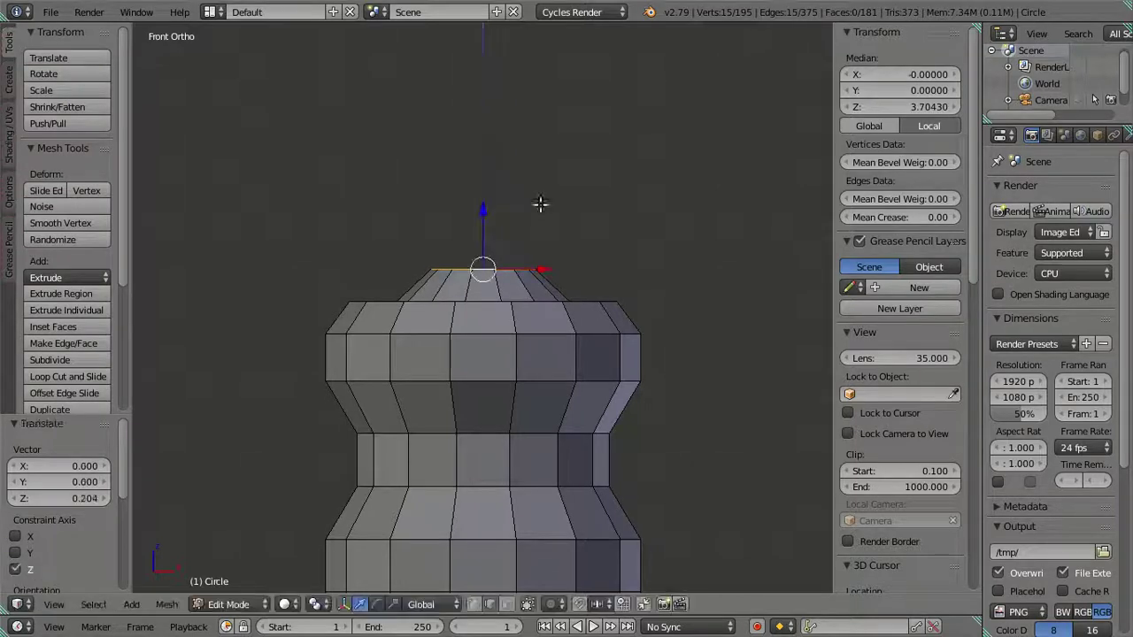
left_click(891, 104)
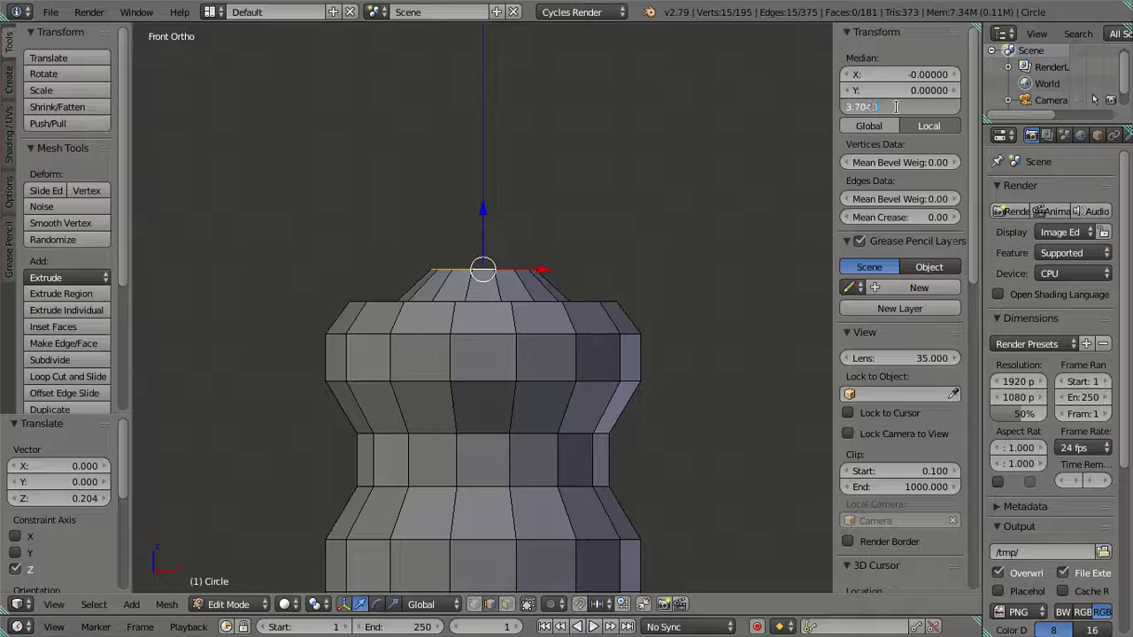
type("3.7")
key("Return")
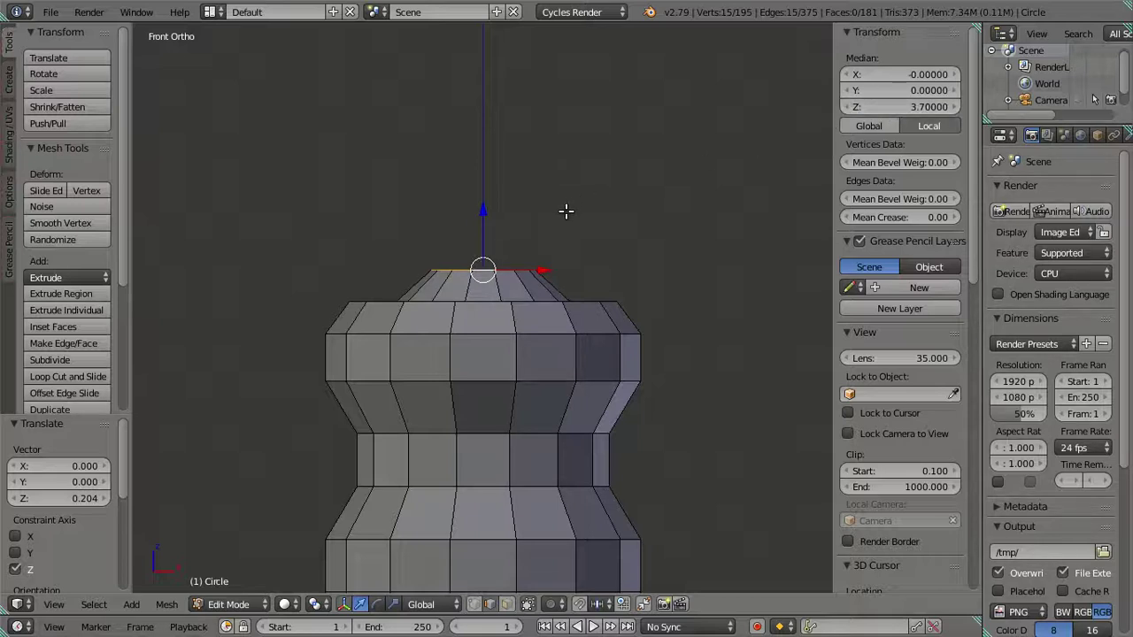
Step: Extrude the neck straight up and set its top ring height to 4.4
key("e")
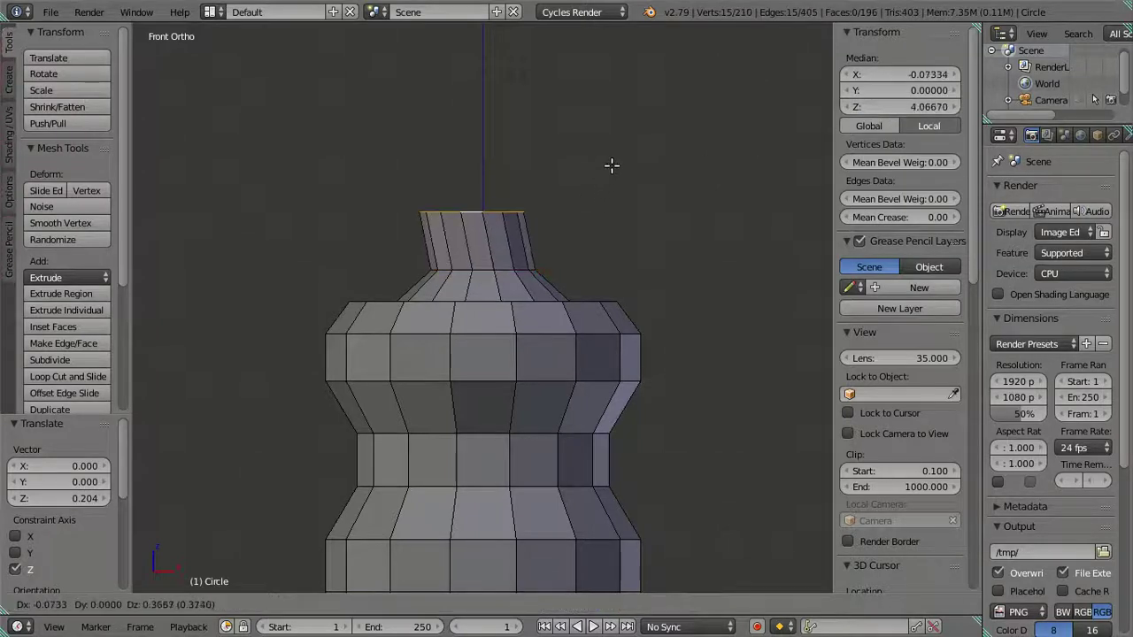
key("z")
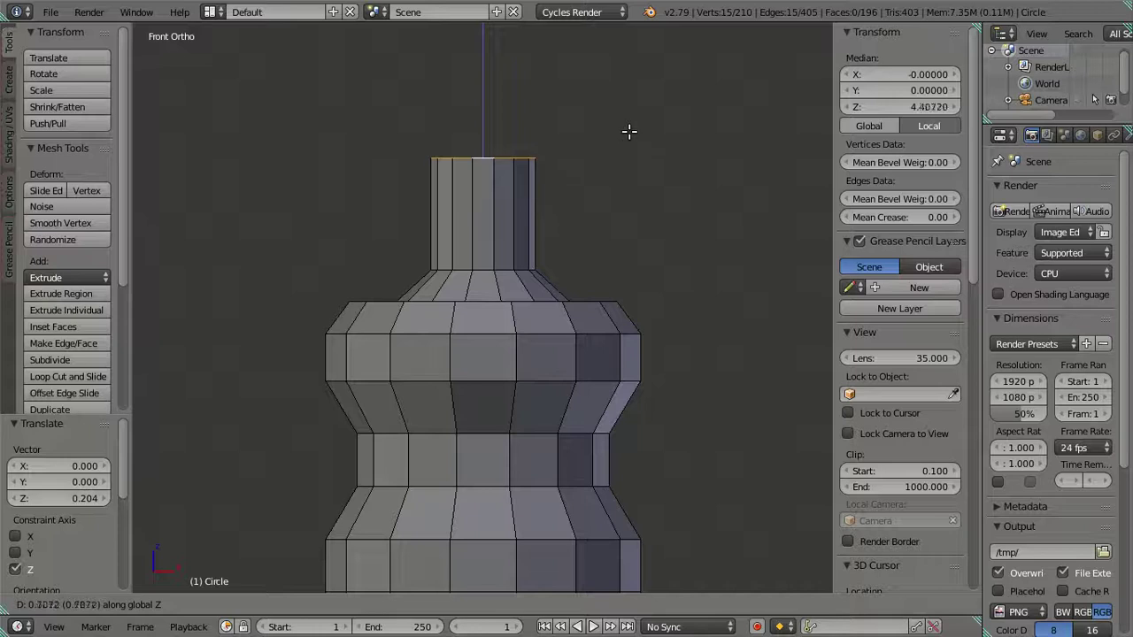
left_click(628, 133)
left_click(885, 107)
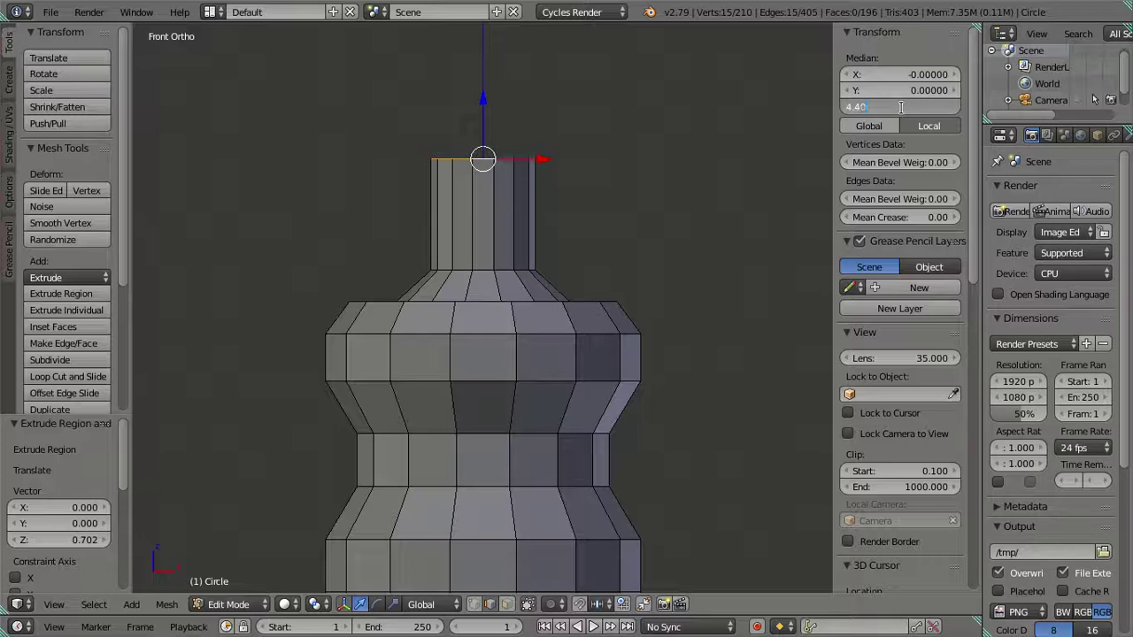
key("Return")
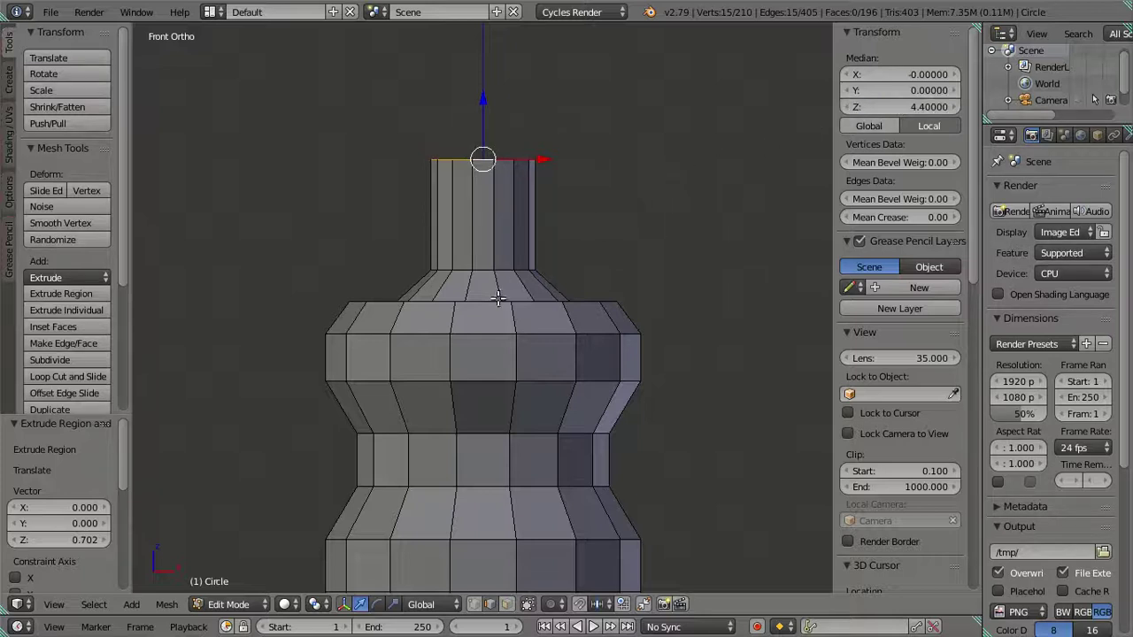
key("ctrl+r")
Step: Add four evenly spaced loop cuts around the bottle neck
scroll(535, 229, "up", 1)
scroll(535, 229, "up", 1)
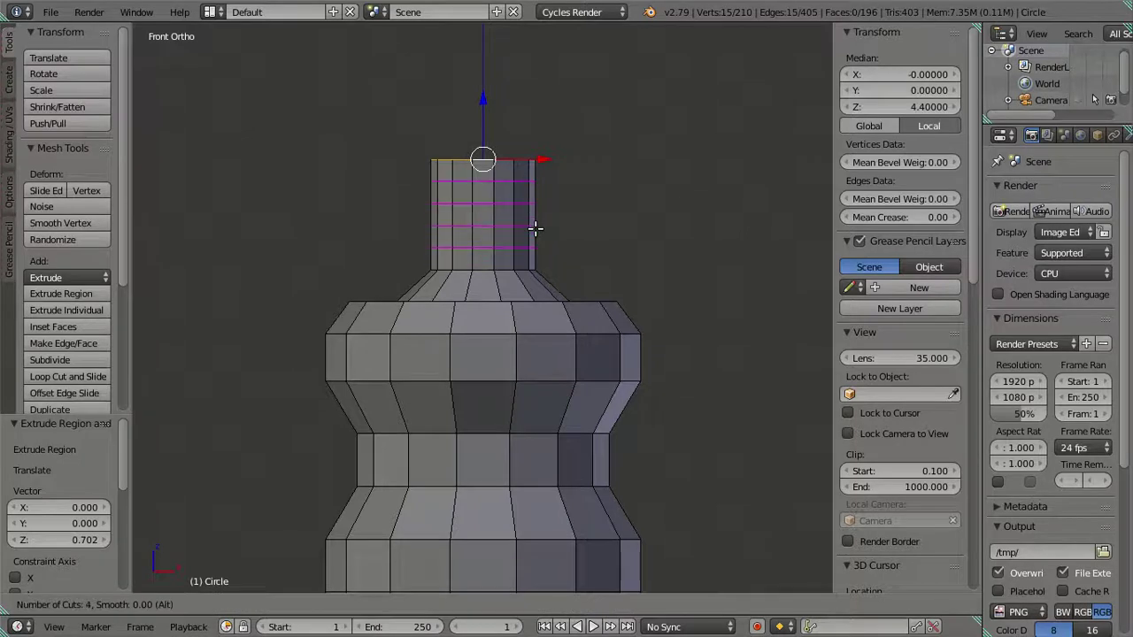
left_click(535, 229)
right_click(535, 222)
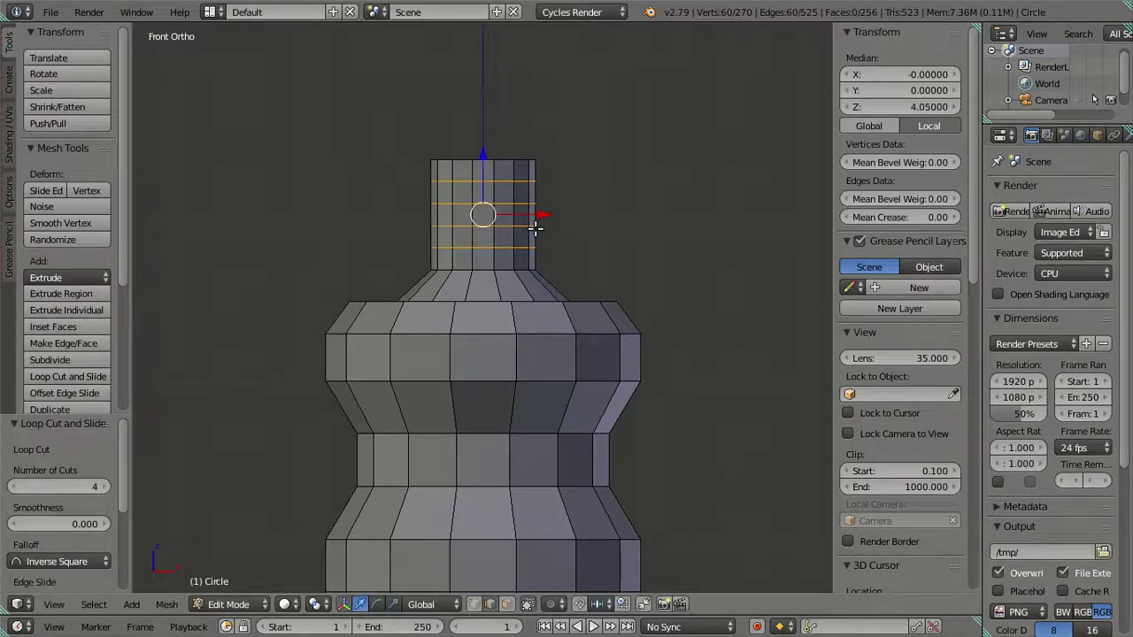
scroll(570, 215, "up", 2)
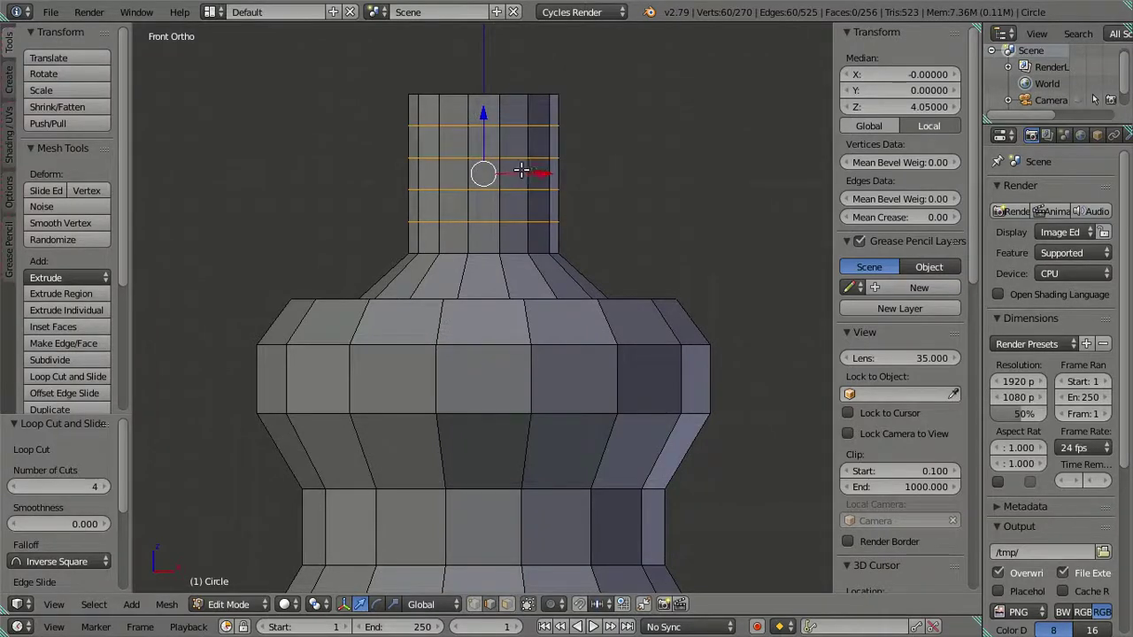
Step: Select the two middle neck loops and widen them to 1.25 scale
key("a")
right_click(476, 159, "alt")
right_click(513, 188, "alt+shift")
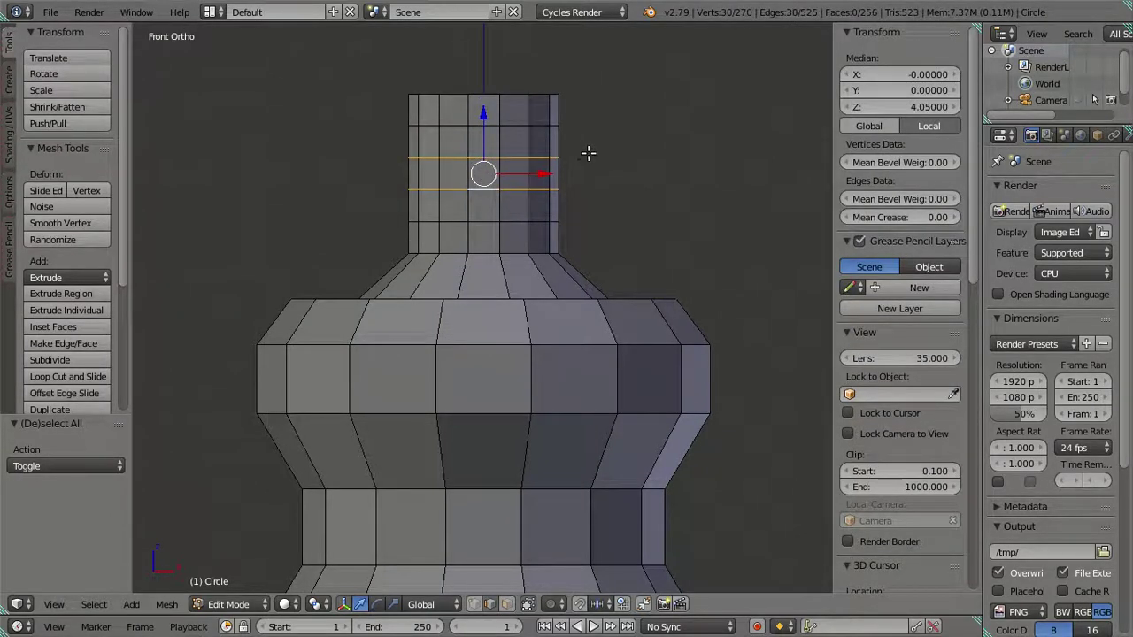
key("s")
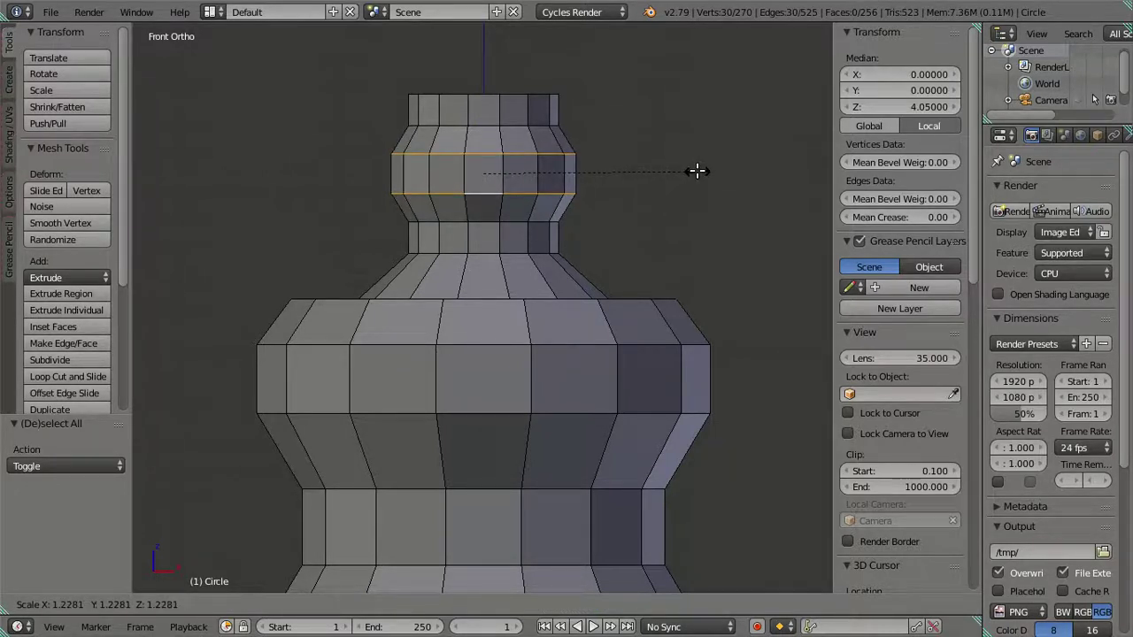
left_click(697, 171)
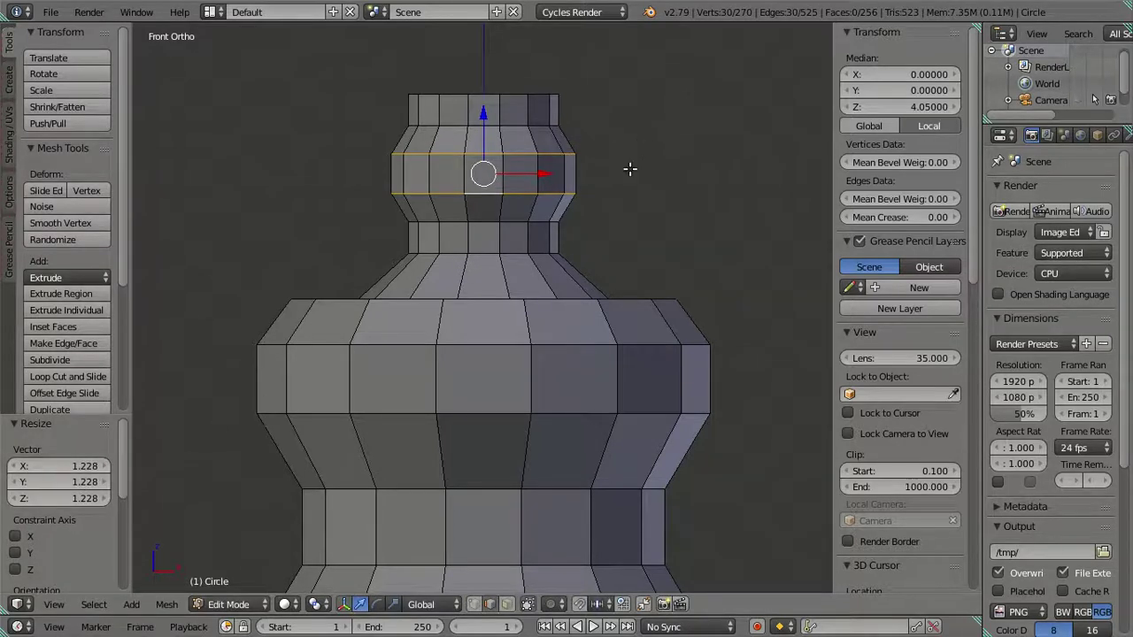
key("ctrl+z")
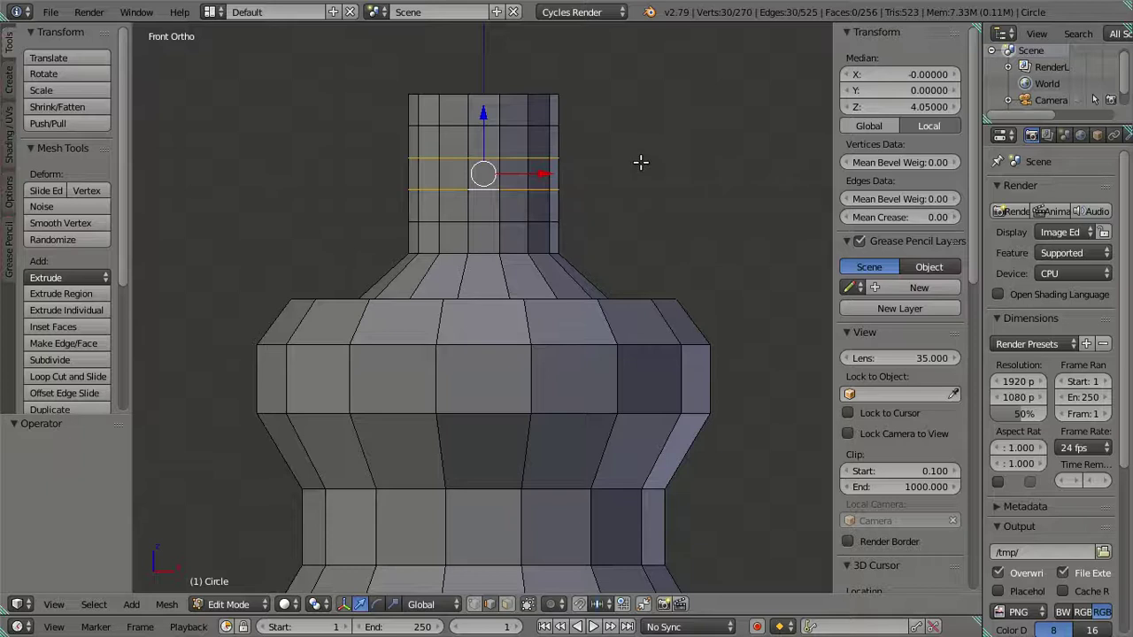
key("s")
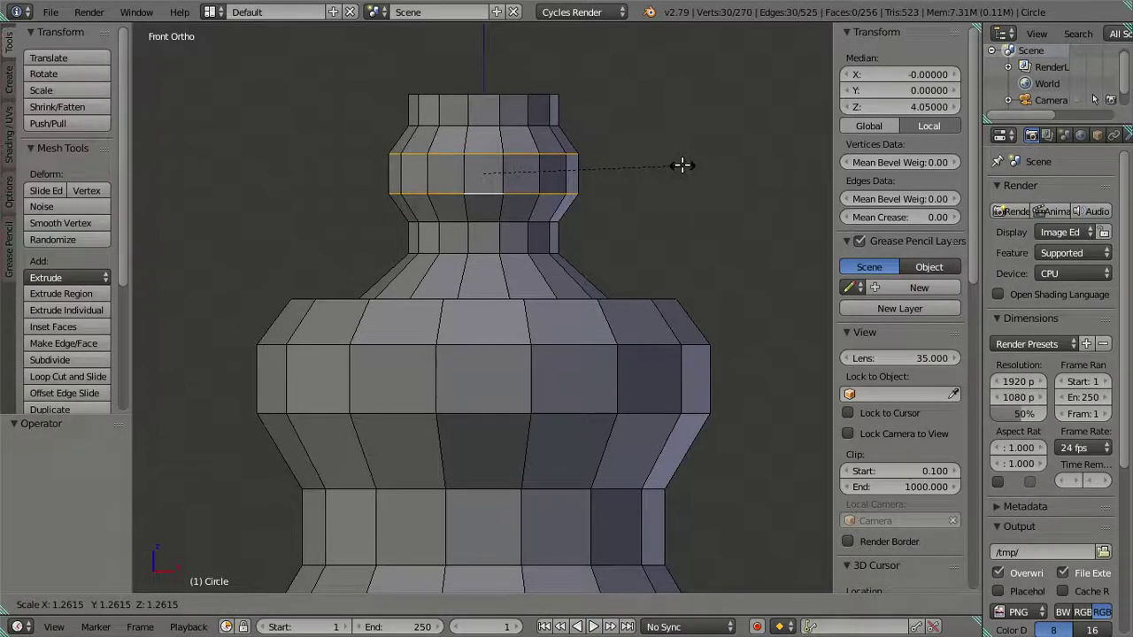
type("1.2")
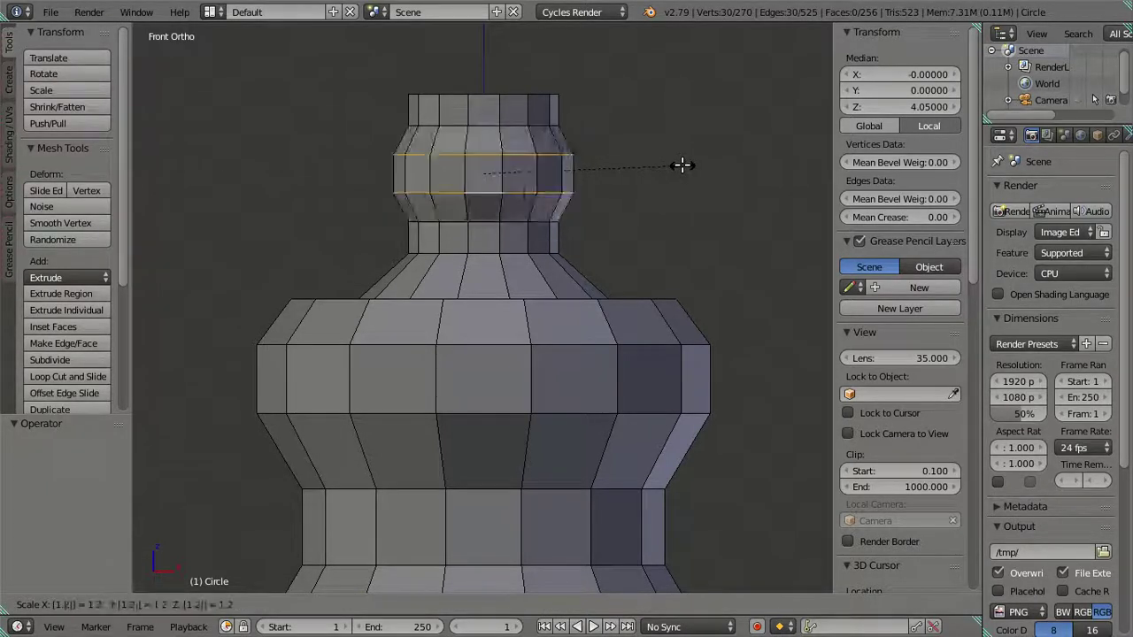
type("5")
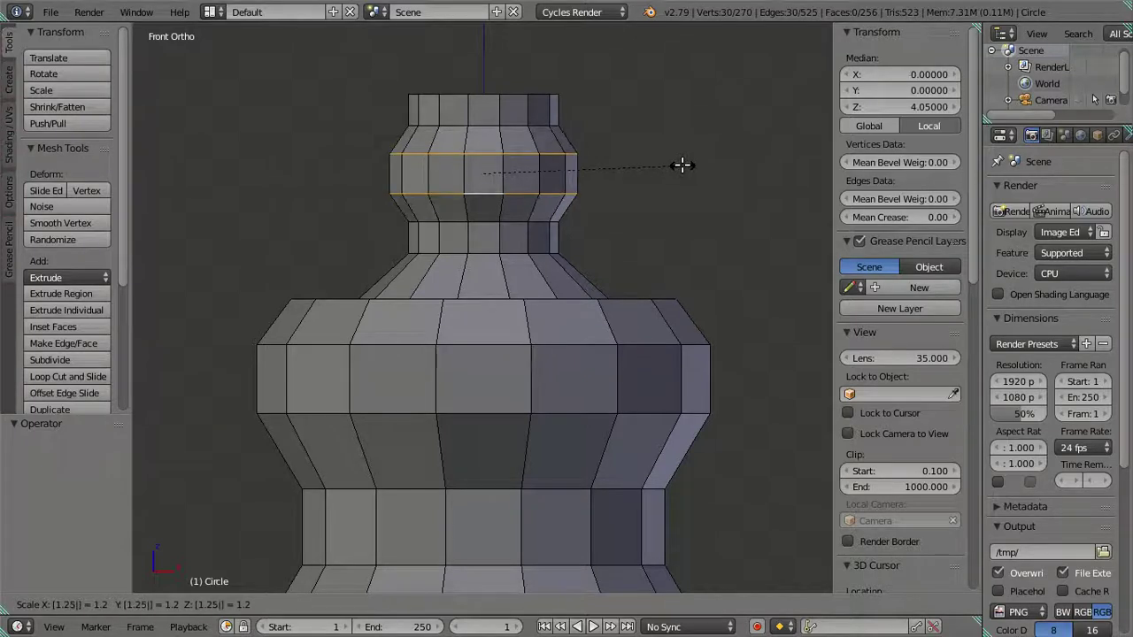
key("Return")
Step: Select only the neck's top loop and begin scaling it down
key("a")
right_click(486, 95, "alt")
key("s")
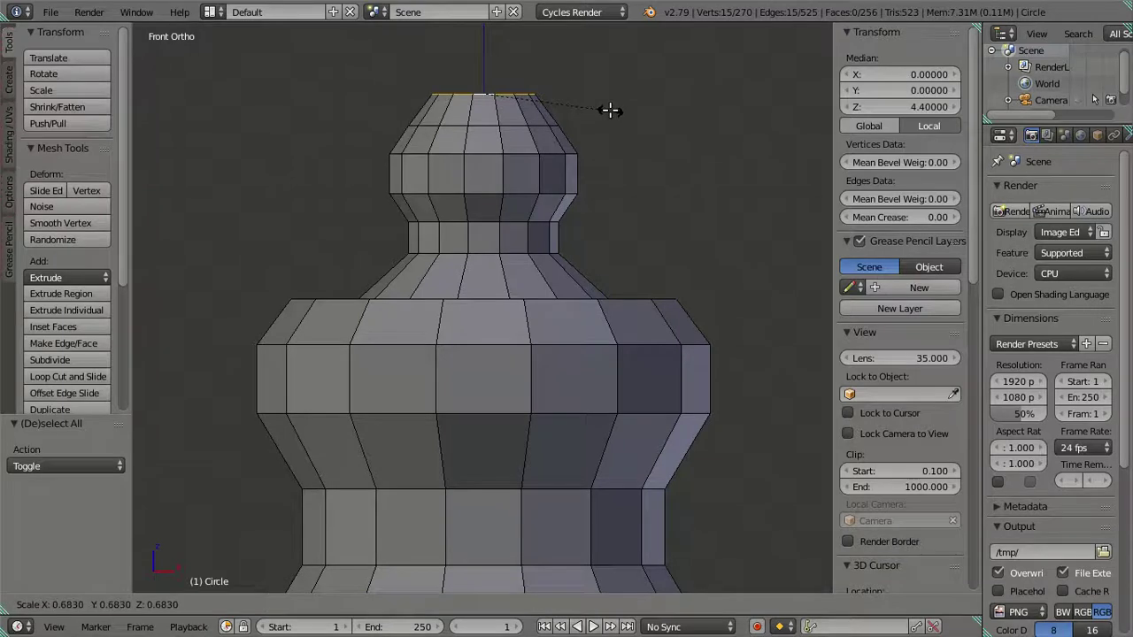
Step: Scale the neck's top loop to 0.6 and lower it to a Median Z of 4.3
type(".6")
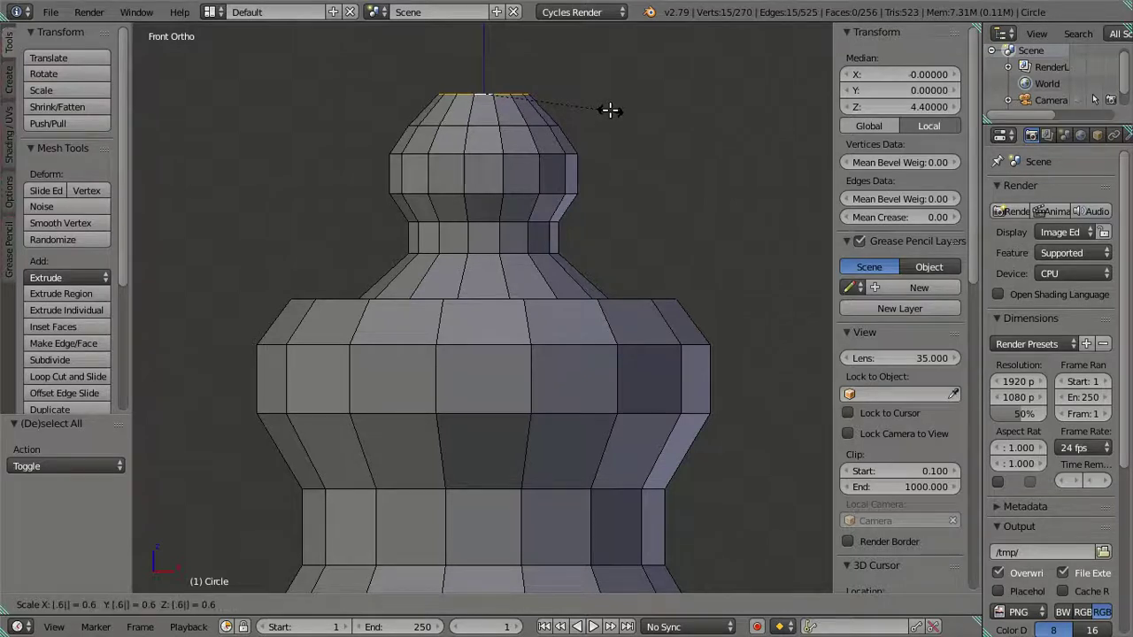
key("Return")
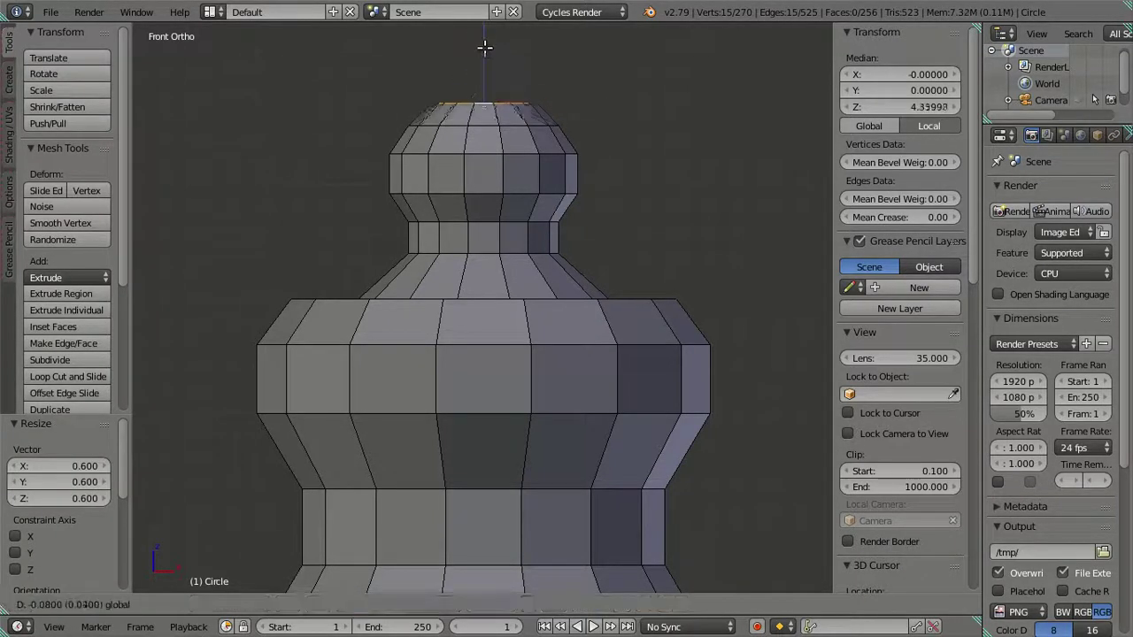
left_click_drag(482, 33, 485, 50)
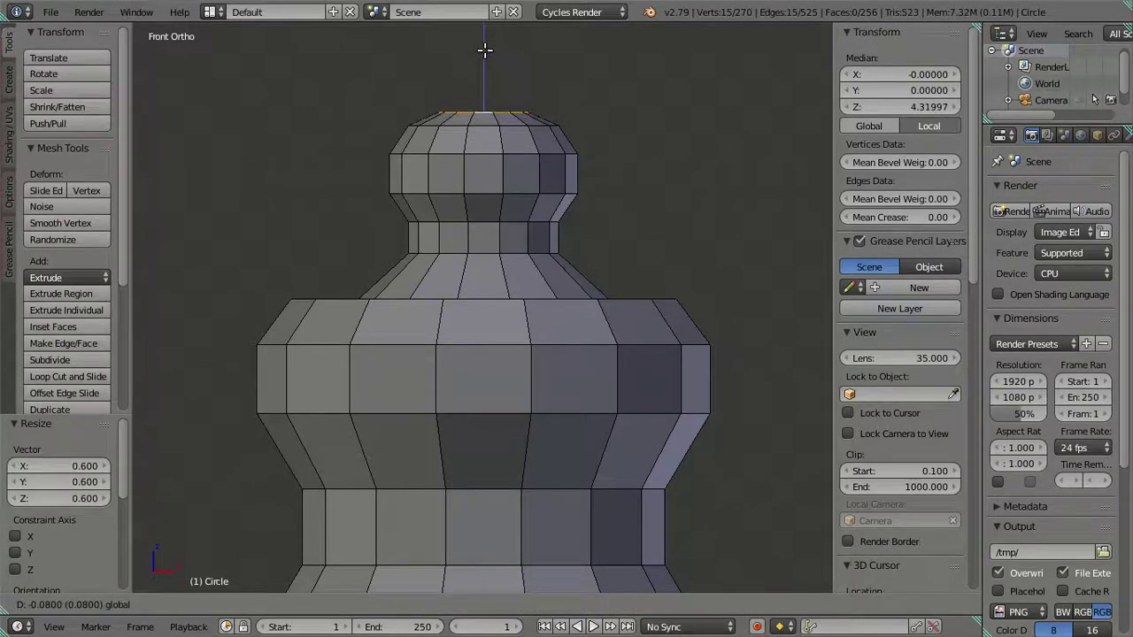
left_click_drag(484, 49, 484, 50)
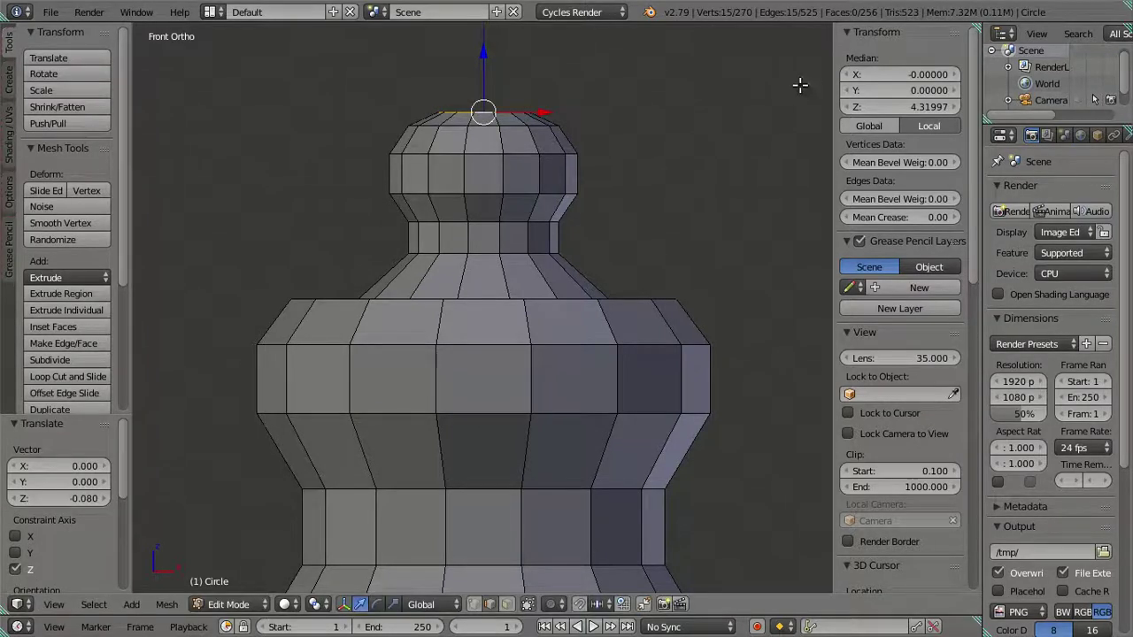
left_click(885, 106)
type("4.3")
key("Return")
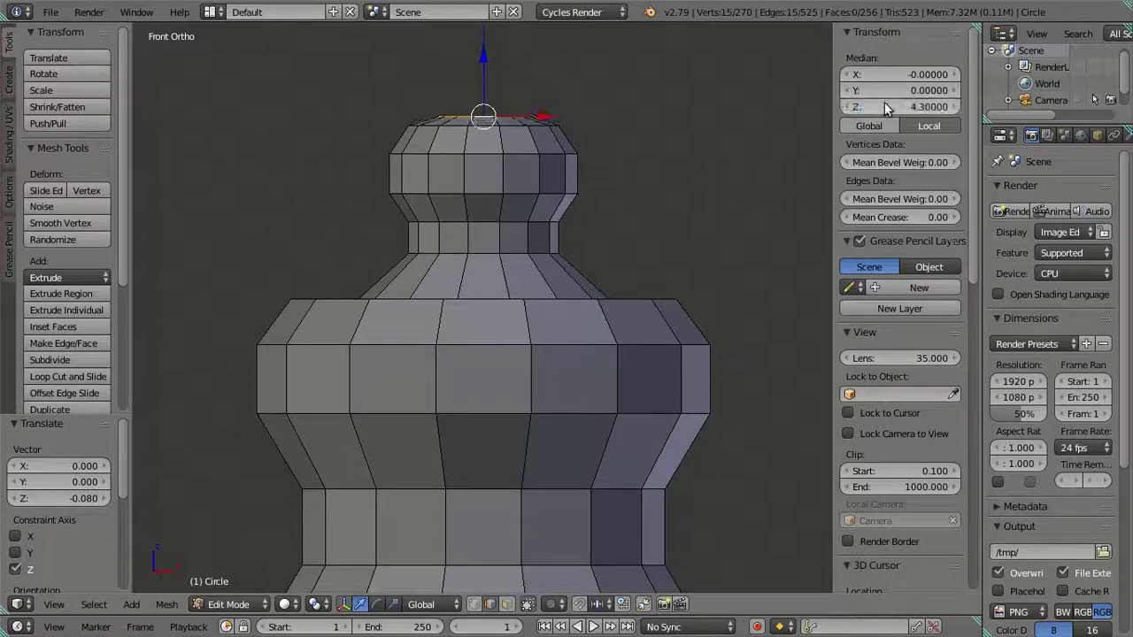
middle_click_drag(496, 118, 498, 167, "shift")
Step: Extrude the top rim inward into a ring scaled to 0.6
scroll(497, 166, "up", 3)
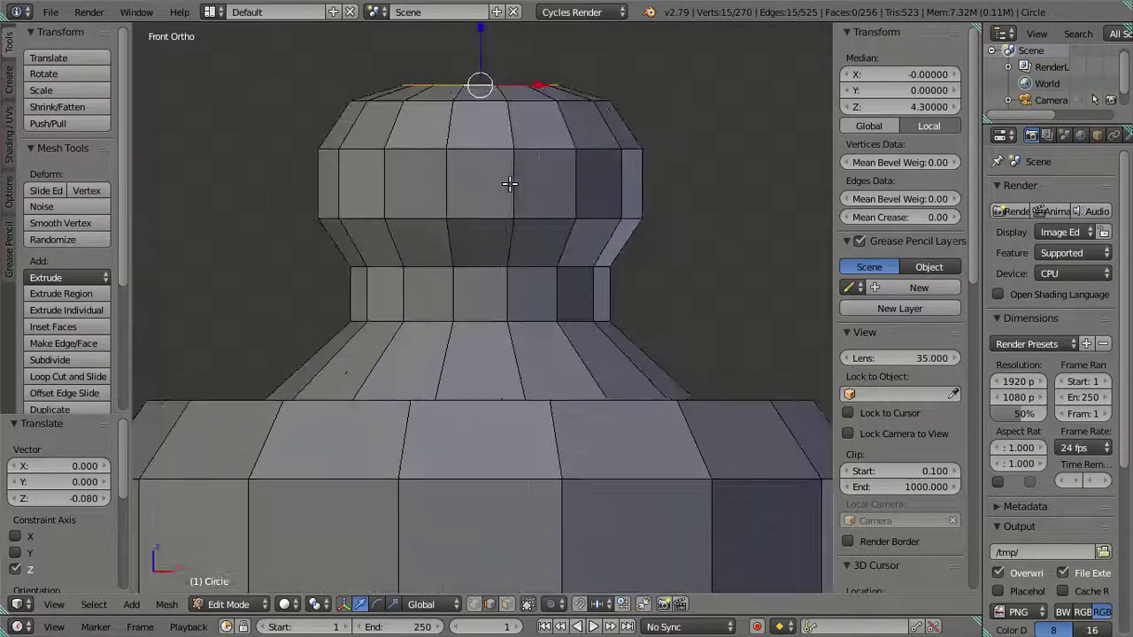
middle_click_drag(506, 215, 637, 254)
scroll(637, 255, "up", 1)
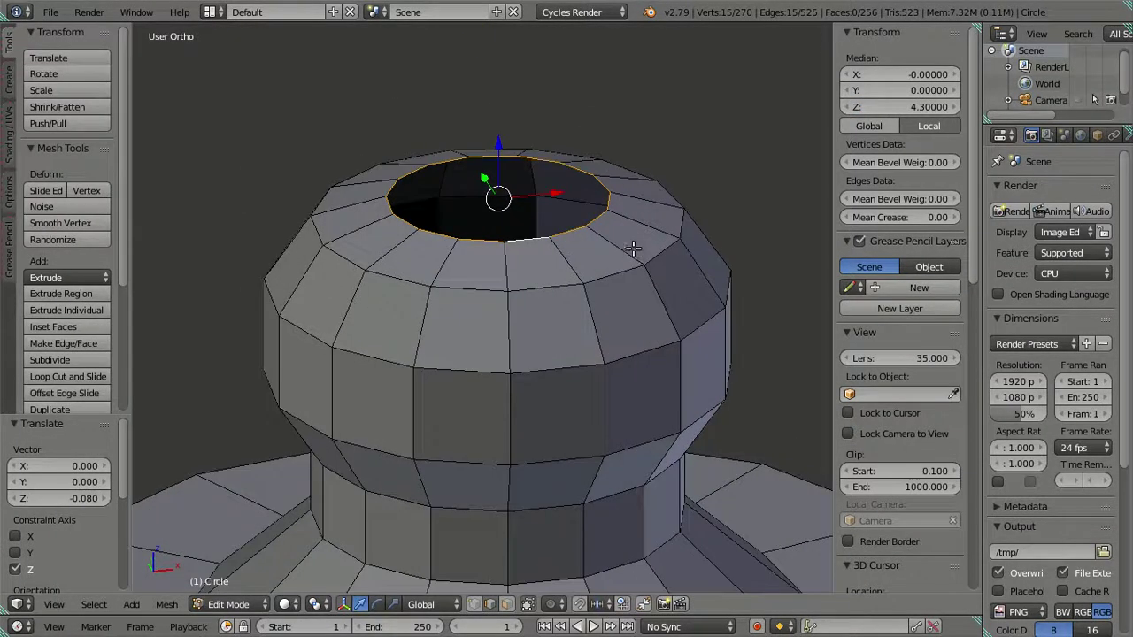
scroll(632, 248, "up", 2)
scroll(681, 214, "up", 1)
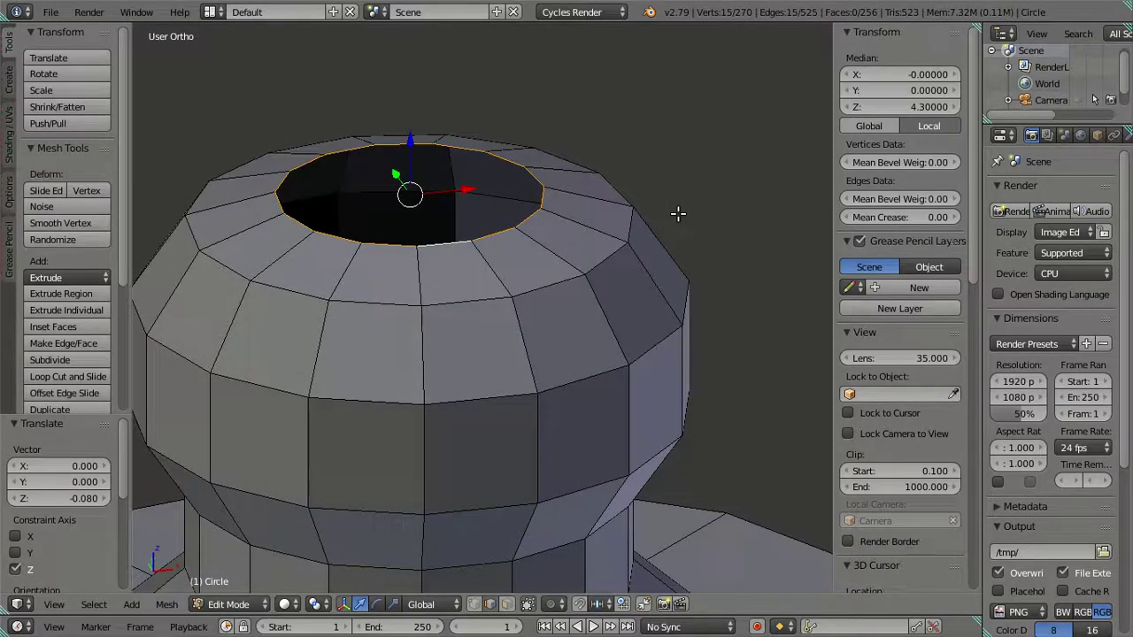
key("e")
key("s")
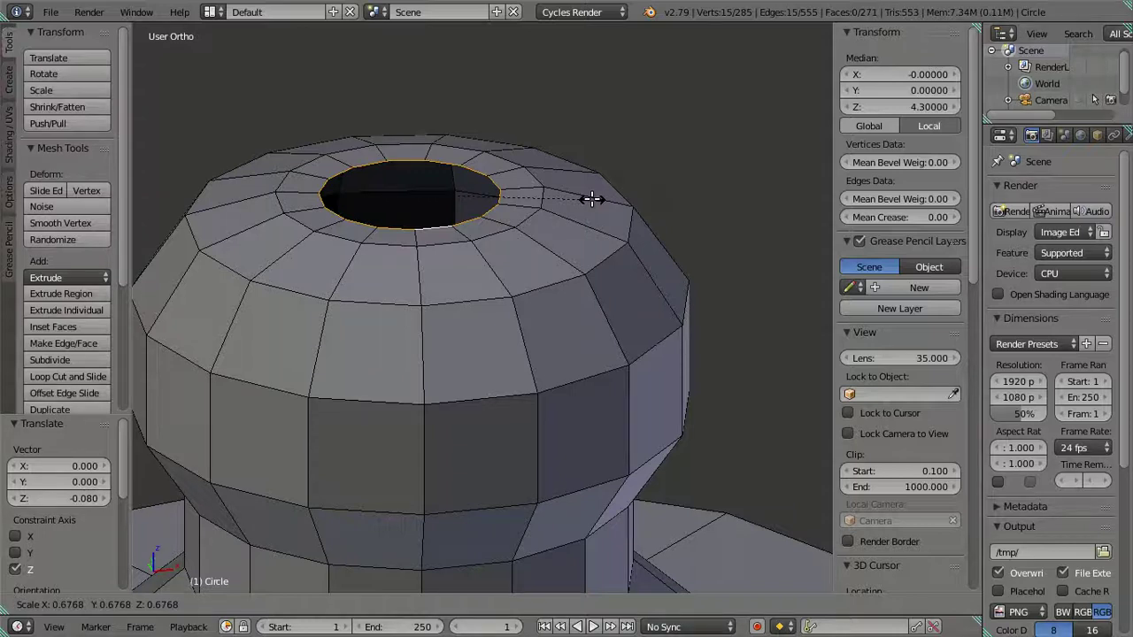
type(".6")
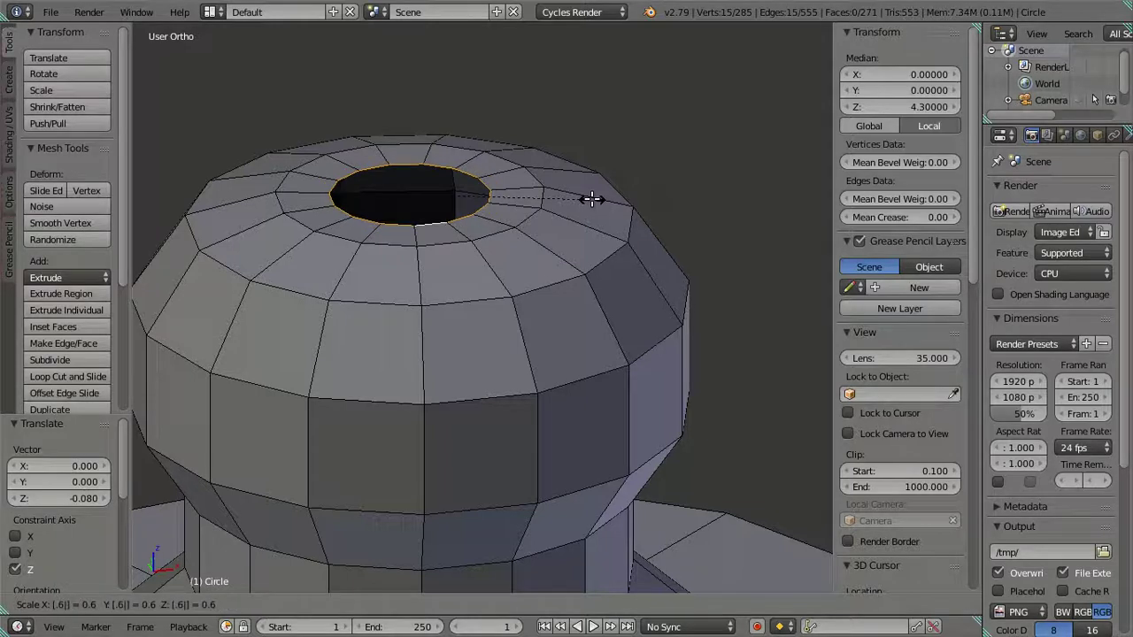
key("Return")
Step: Extrude a second, smaller inner ring scaled to 0.4
scroll(611, 200, "up", 1)
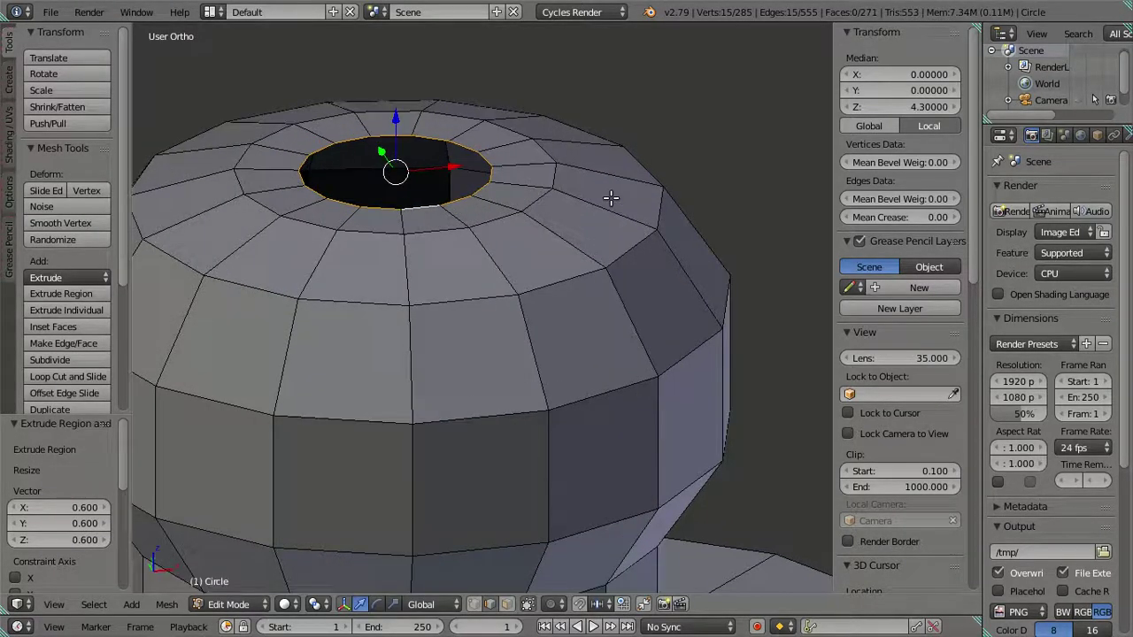
key("e")
key("s")
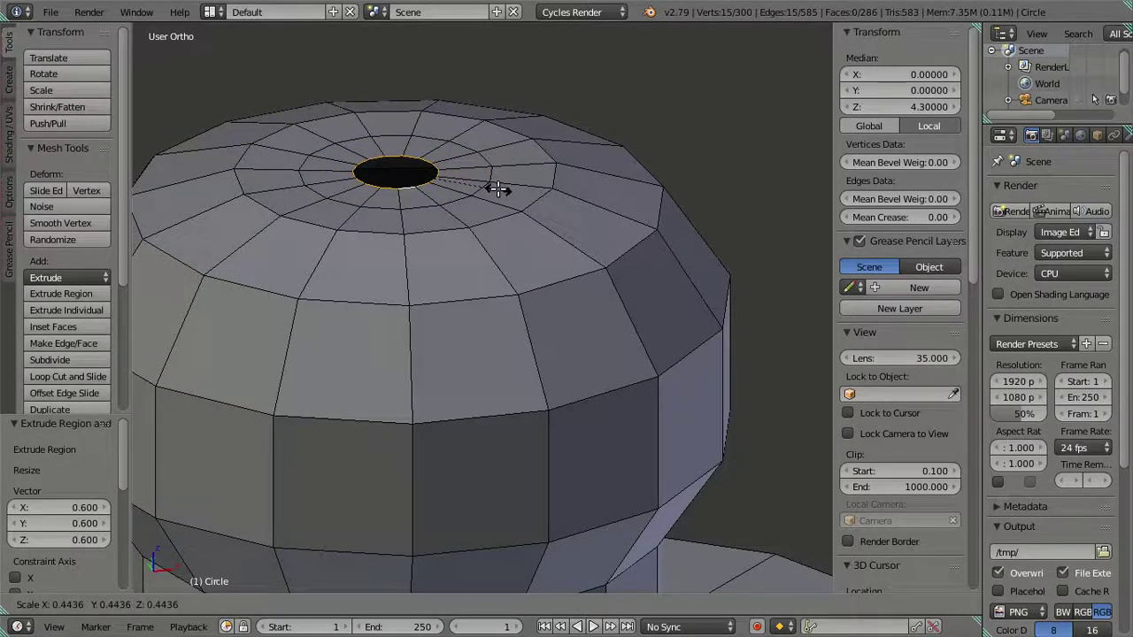
type("0.4")
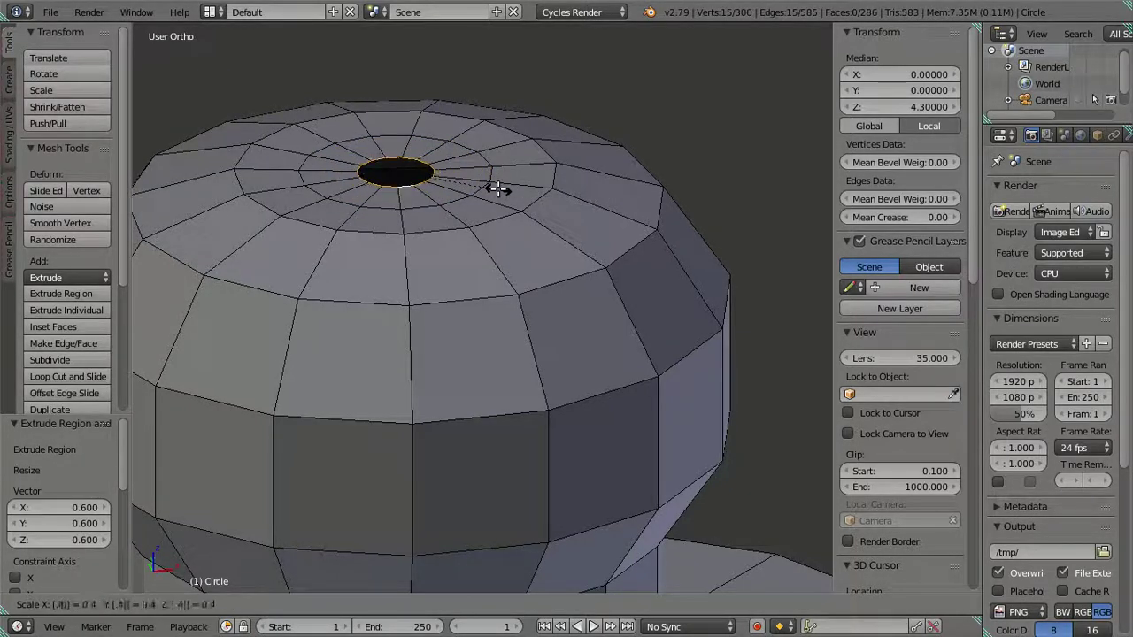
key("Return")
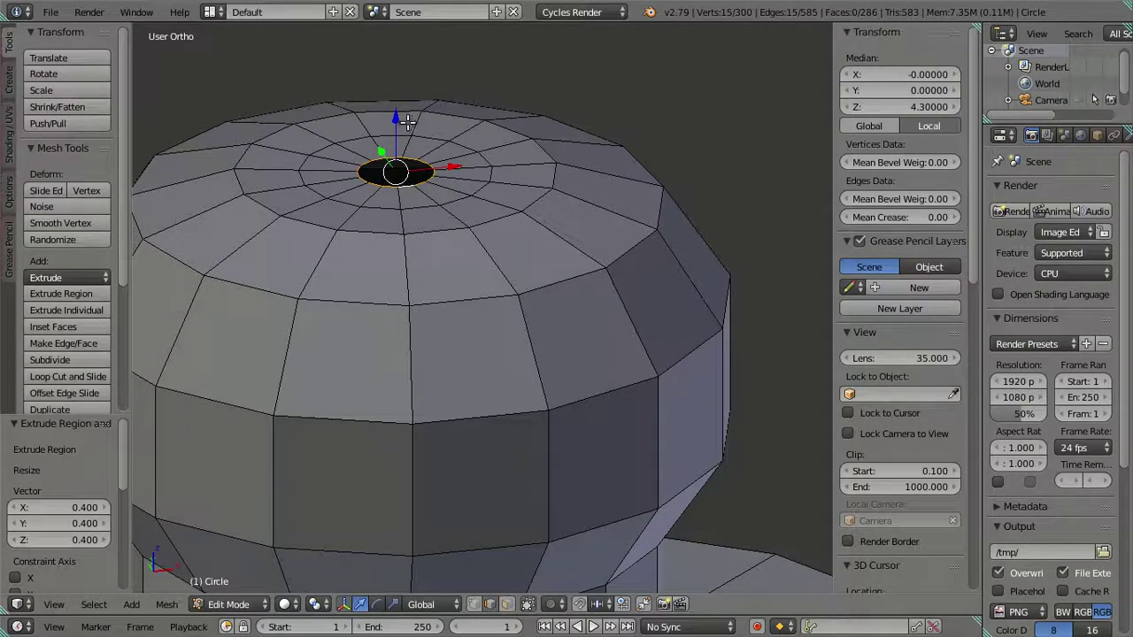
Step: Fill the inner ring with a centre face and start moving it along Z
key("f")
key("g")
key("z")
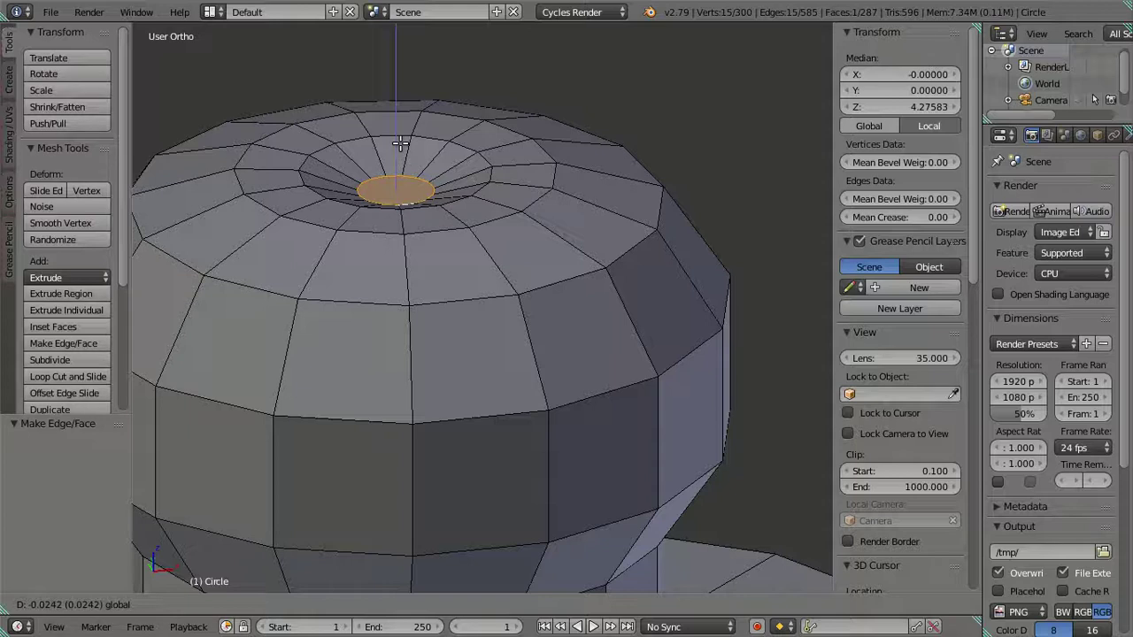
Step: Sink the centre face slightly, deselect all, and frame the bottle from the front
left_click(401, 141)
scroll(475, 167, "down", 4)
mouse_move(476, 167)
middle_mouse_down()
mouse_move(523, 311)
mouse_move(559, 266)
mouse_move(560, 334)
mouse_move(514, 299)
mouse_move(556, 328)
mouse_move(526, 283)
middle_mouse_up()
key("a")
key("KP_1")
scroll(527, 281, "up", 1)
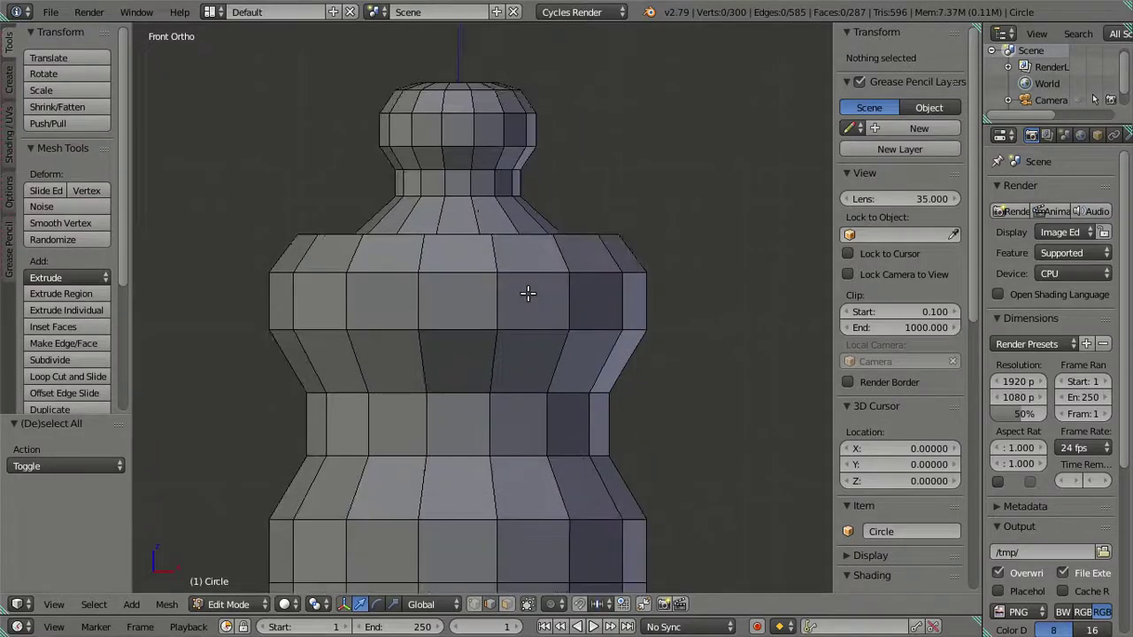
scroll(540, 262, "up", 1)
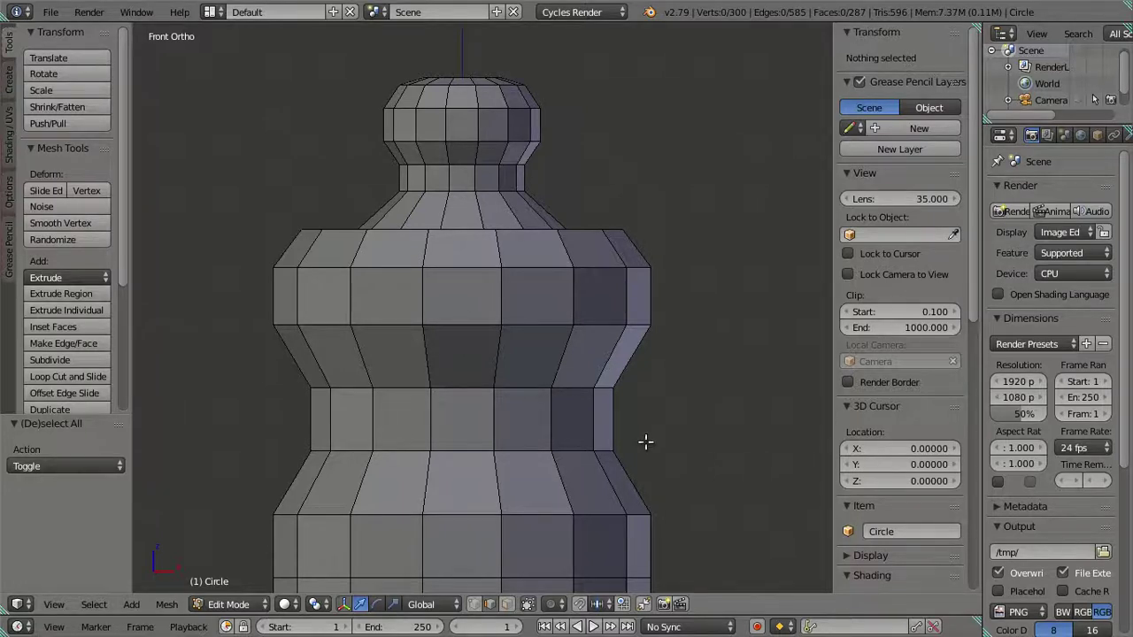
mouse_move(663, 450)
middle_mouse_down("shift")
mouse_move(637, 346)
mouse_move(655, 410)
middle_mouse_up("shift")
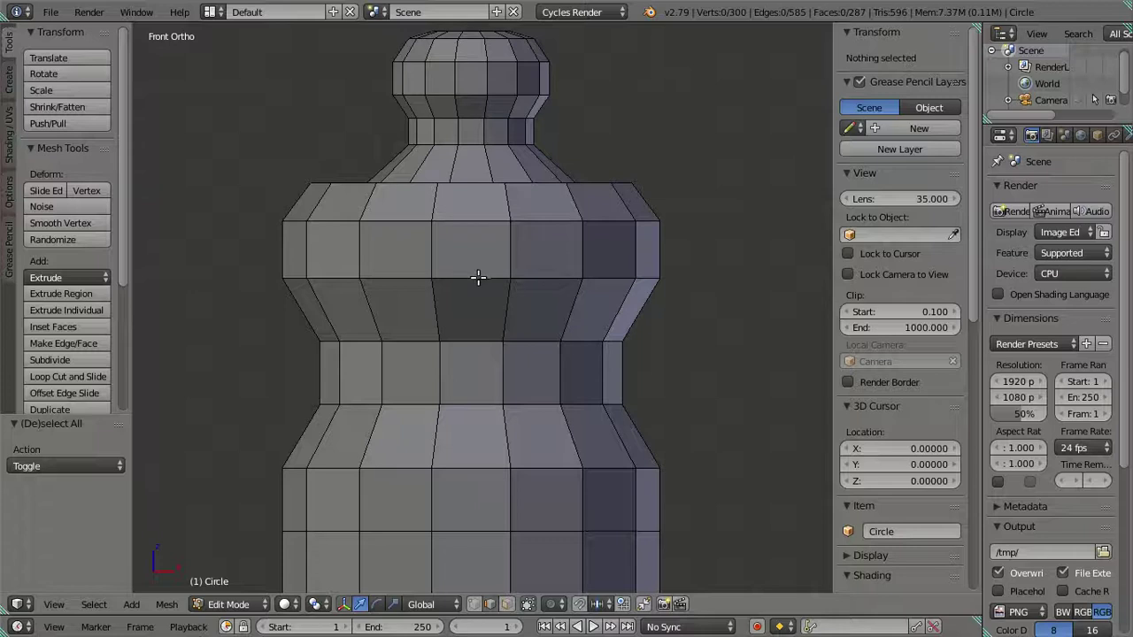
Step: Switch to wireframe, box-select the upper bottle section and lower it along Z
key("z")
scroll(466, 229, "down", 1)
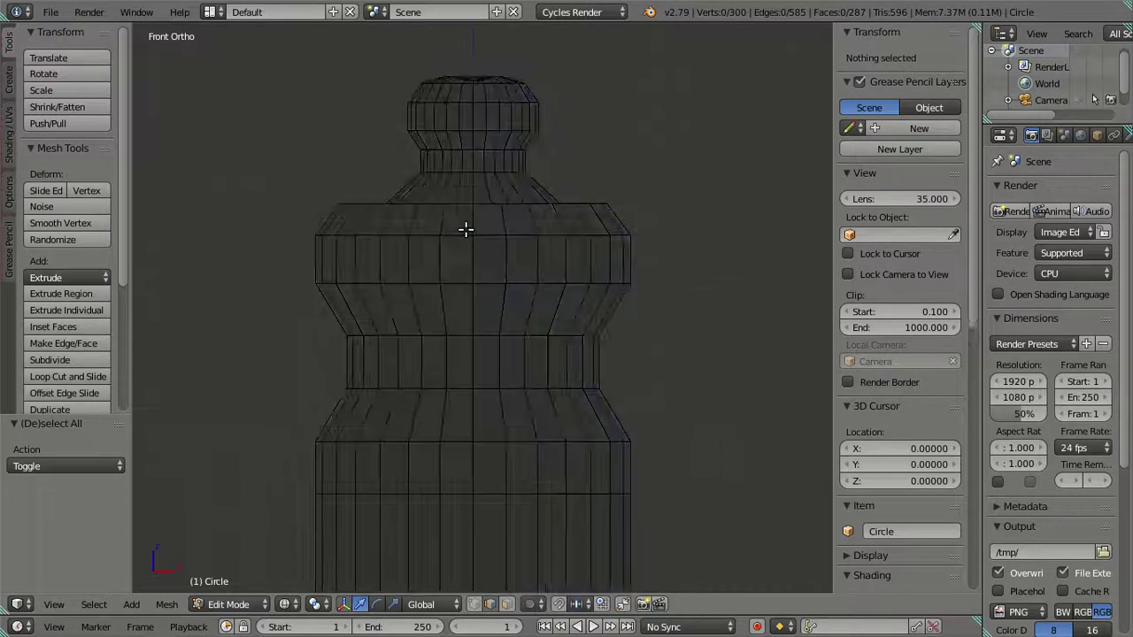
scroll(469, 245, "down", 1)
key("b")
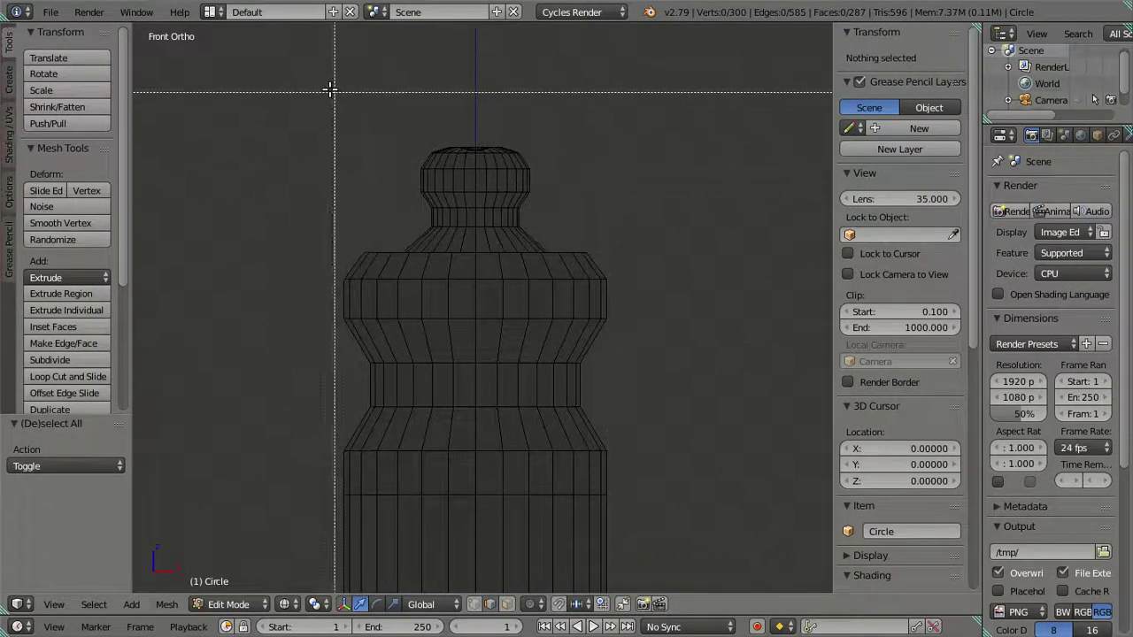
left_click_drag(276, 83, 712, 301)
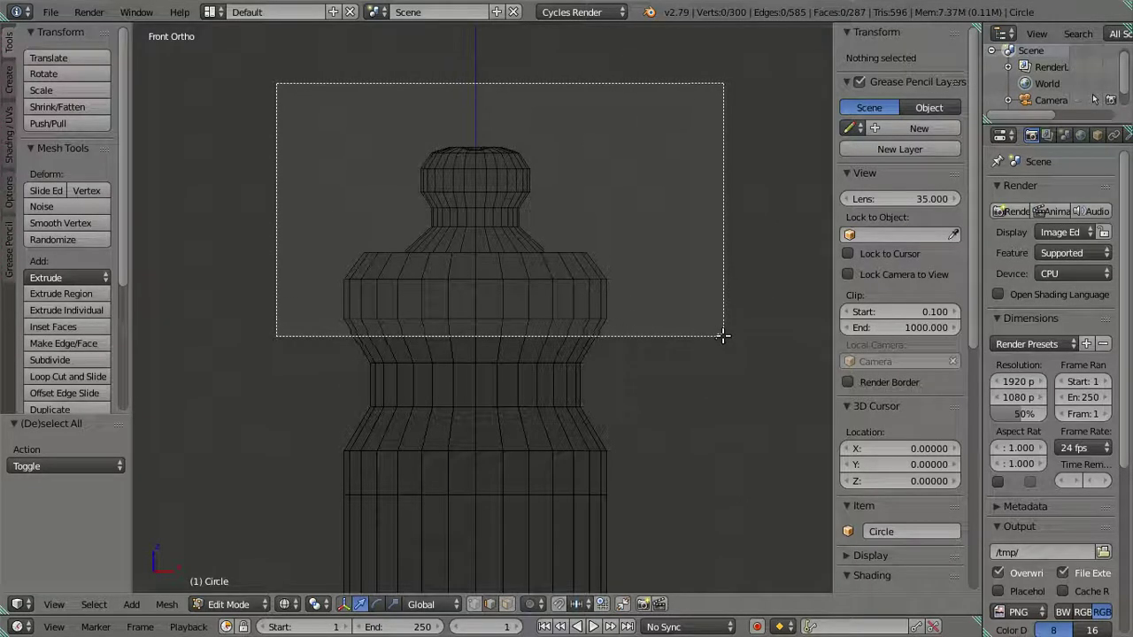
key("g")
key("z")
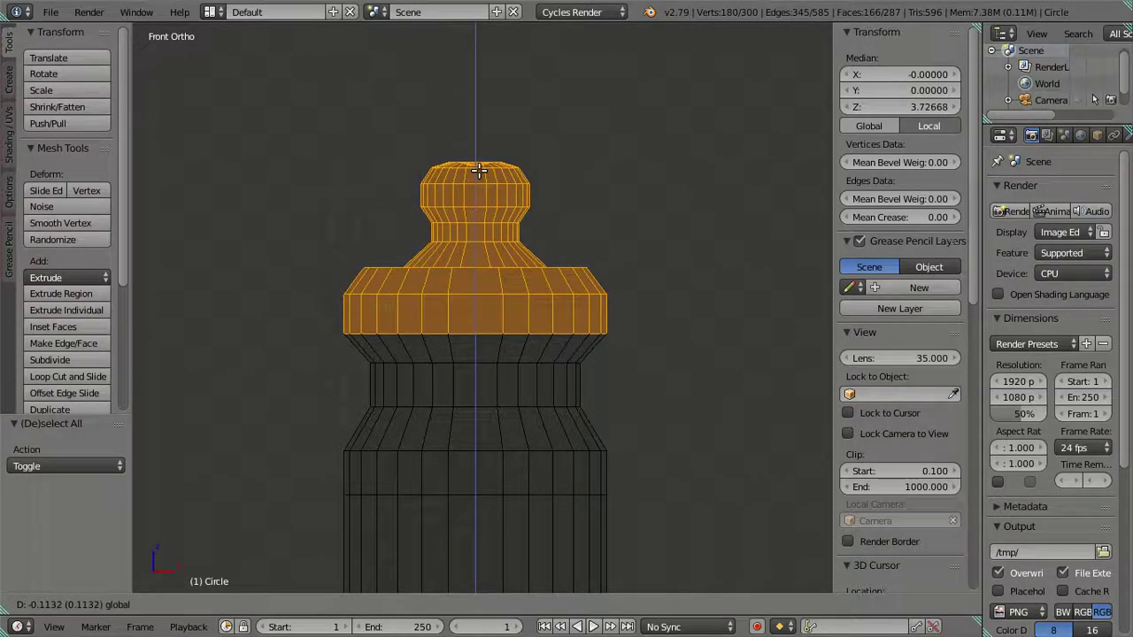
left_click(479, 170)
middle_click_drag(628, 332, 347, 336)
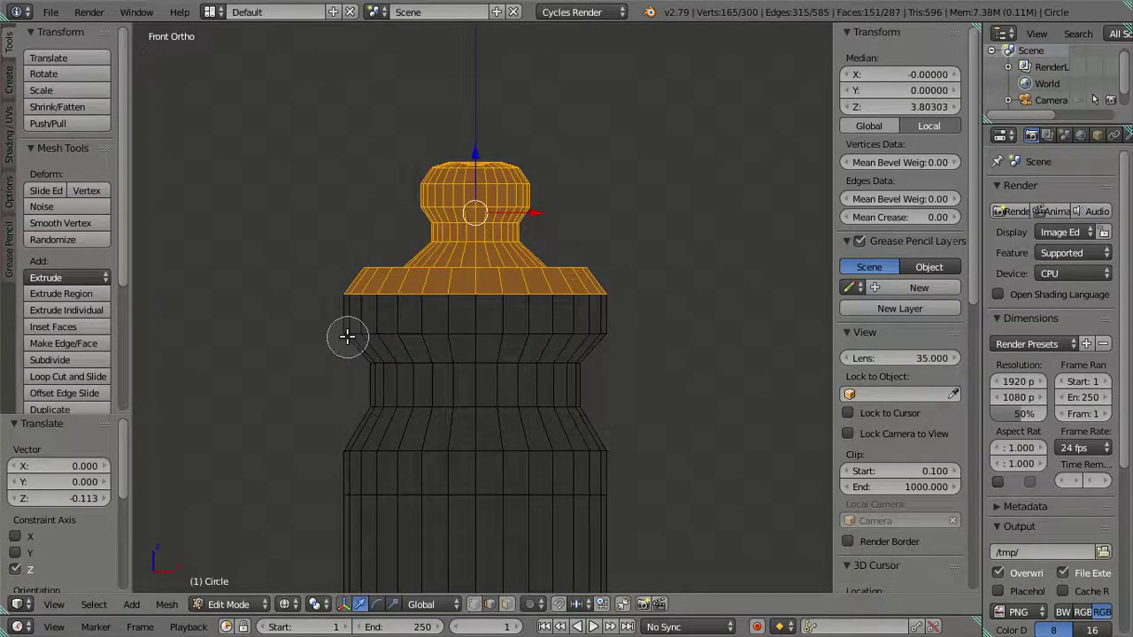
key("Escape")
key("ctrl+z")
Step: Set the upper section's Median Z to 3.7, deselect its lower ring, and nudge the rest down
left_click(914, 107)
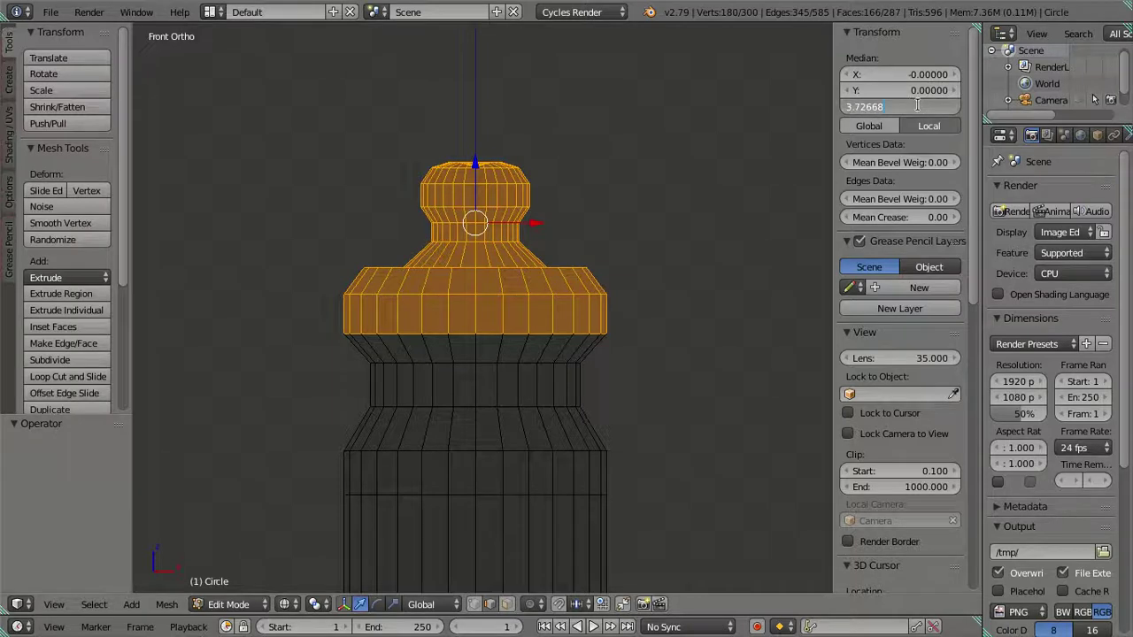
type("3.7")
key("Return")
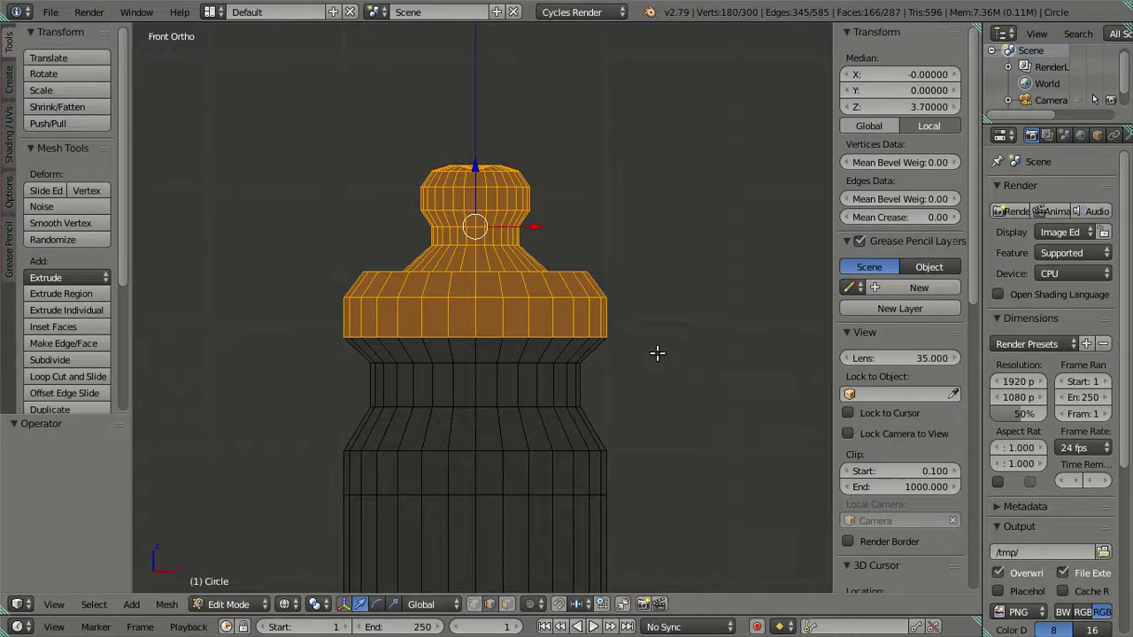
key("c")
middle_click_drag(628, 349, 341, 339)
key("Escape")
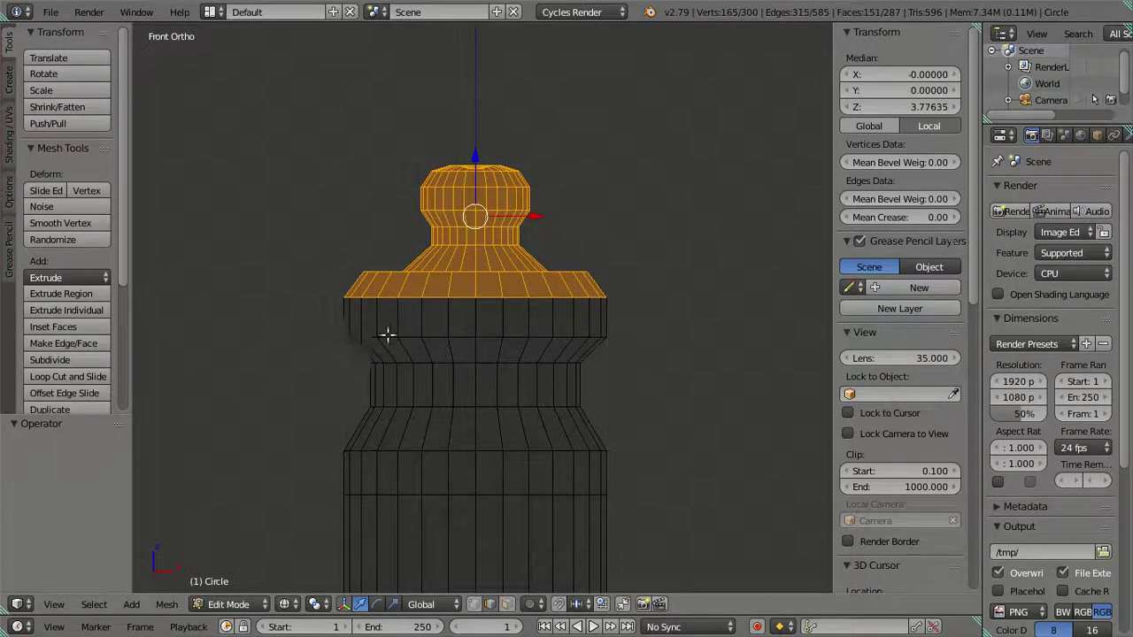
left_click_drag(474, 168, 484, 168)
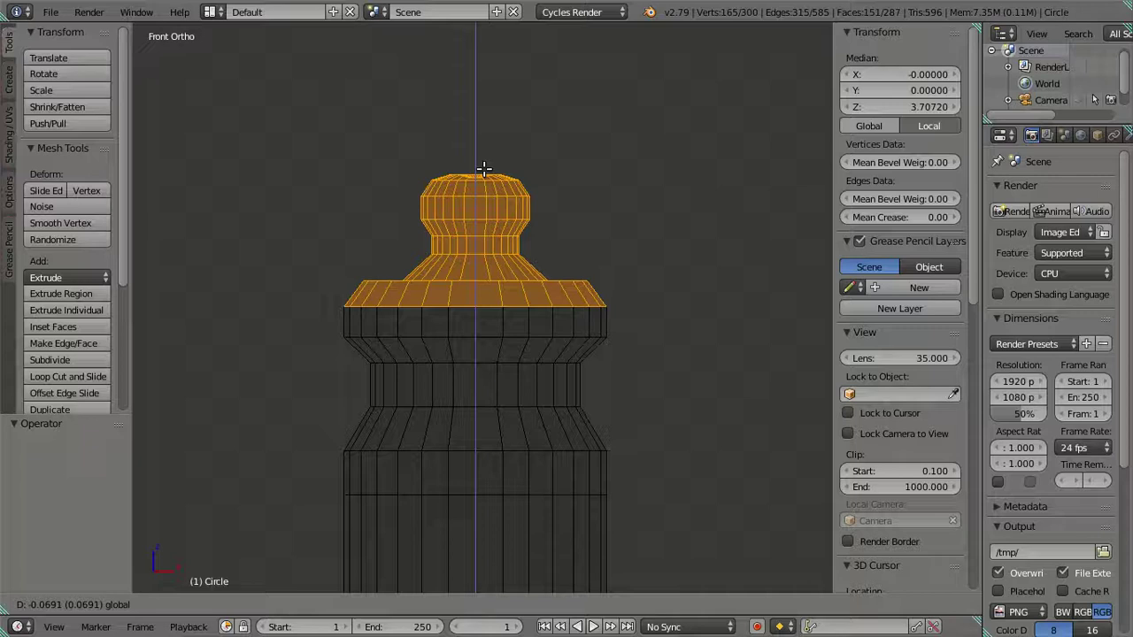
Step: Confirm the downward nudge, then box-select the top knob and raise it slightly along Z
left_click(484, 169)
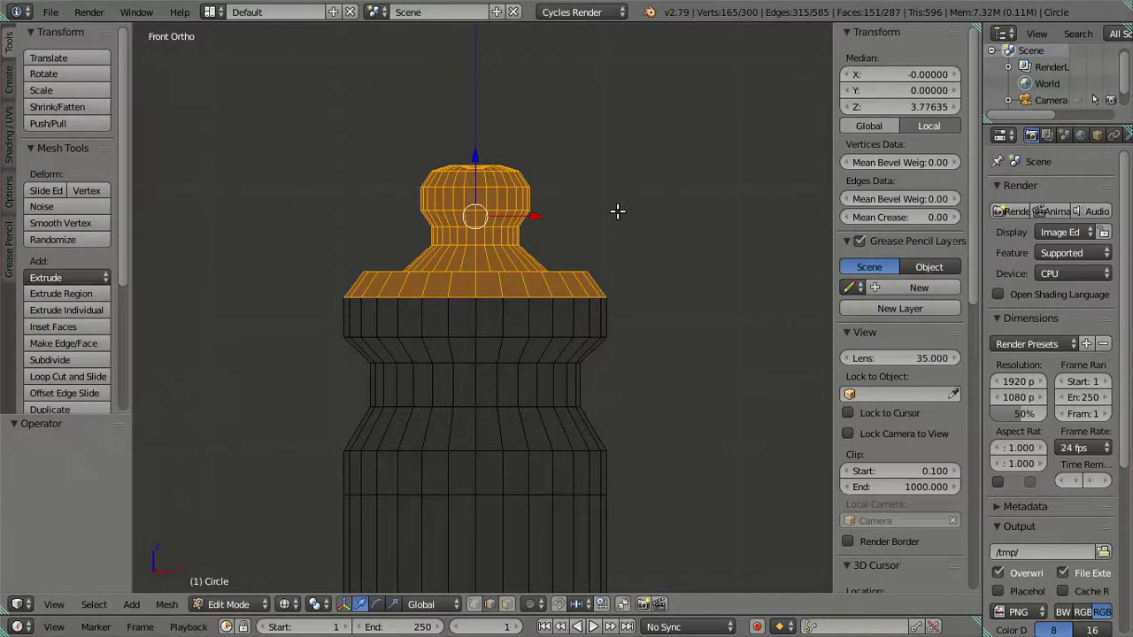
key("a")
scroll(631, 259, "up", 1)
key("b")
left_click_drag(205, 94, 687, 277)
key("g")
key("z")
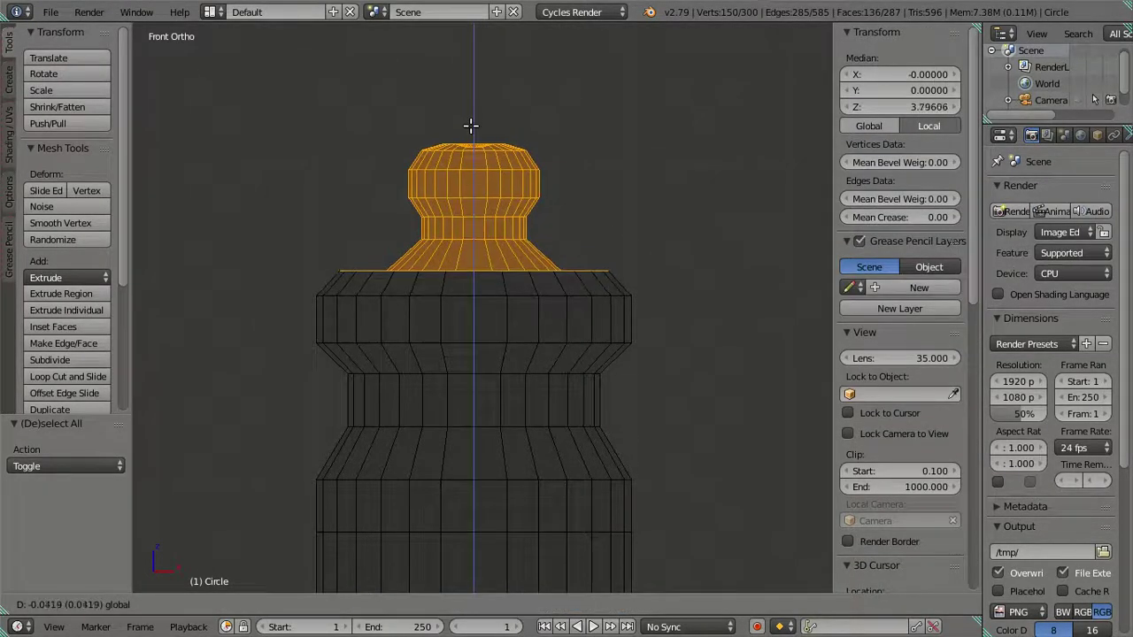
left_click(471, 126)
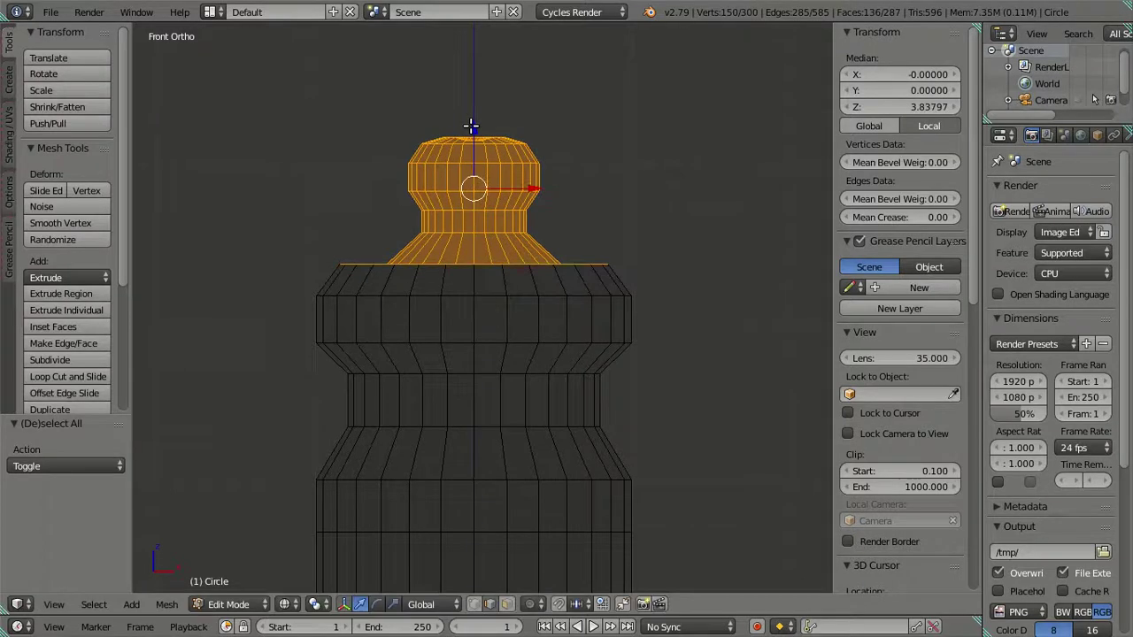
Step: Cut an extra, unslid edge loop into the wide ring below the knob
middle_click_drag(510, 232, 623, 282)
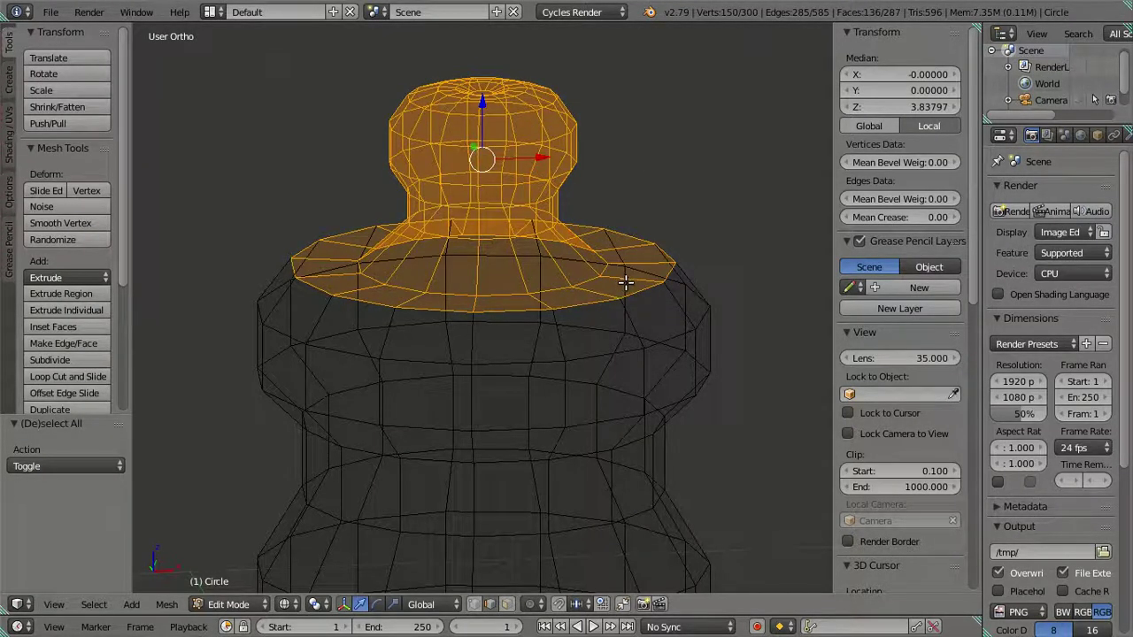
scroll(625, 281, "up", 1)
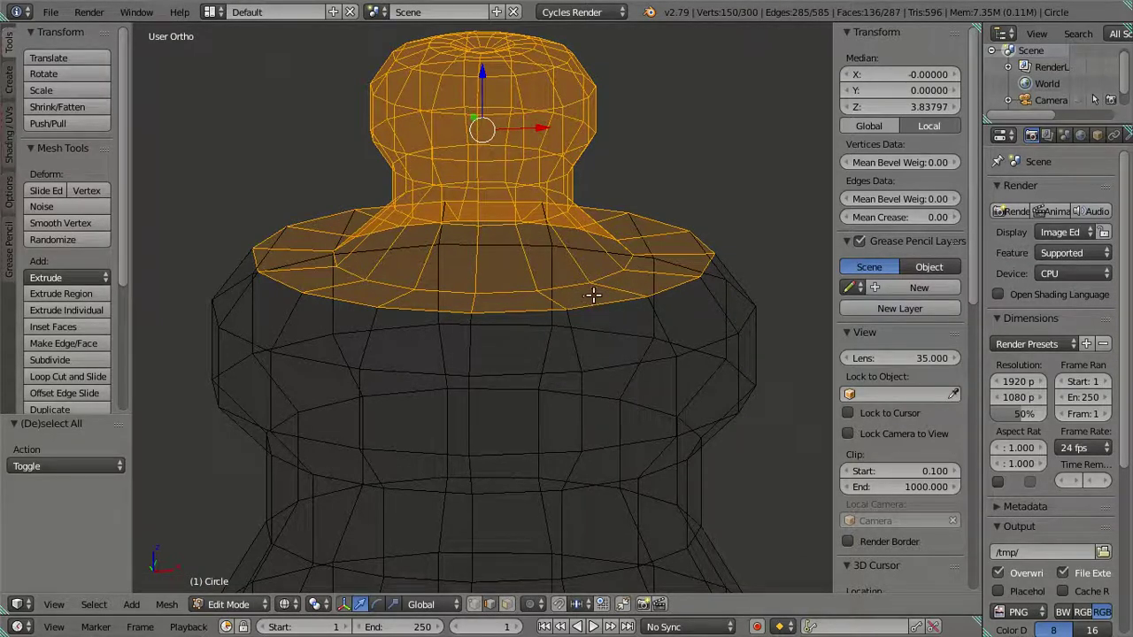
key("ctrl+r")
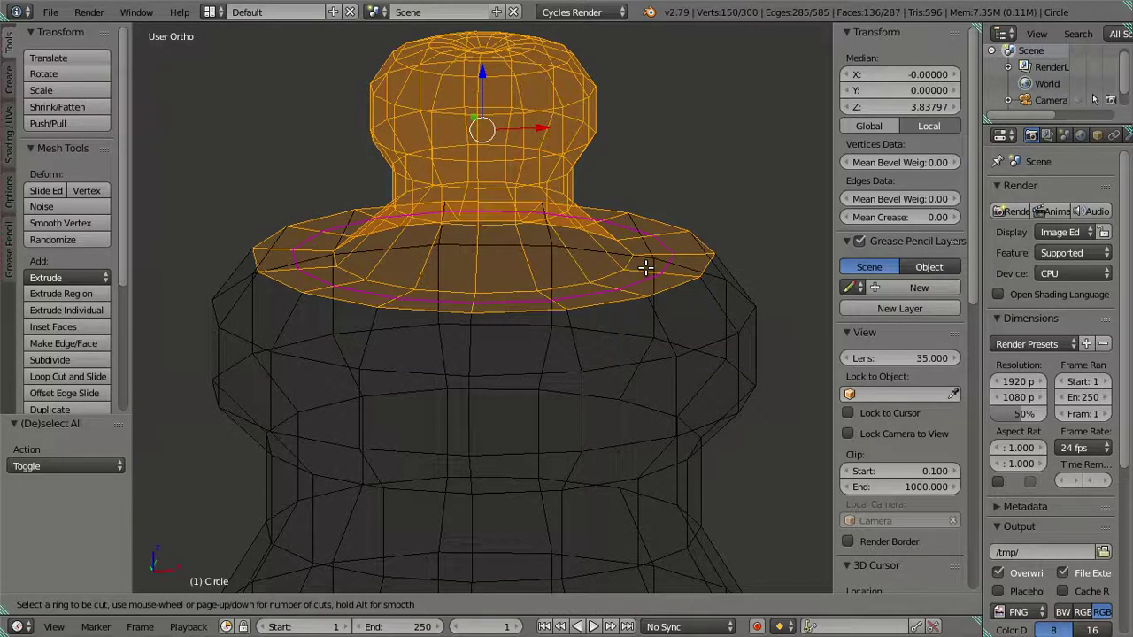
left_click(646, 268)
right_click(650, 265)
Step: In front view, box-select the top knob and lower it slightly along Z
key("a")
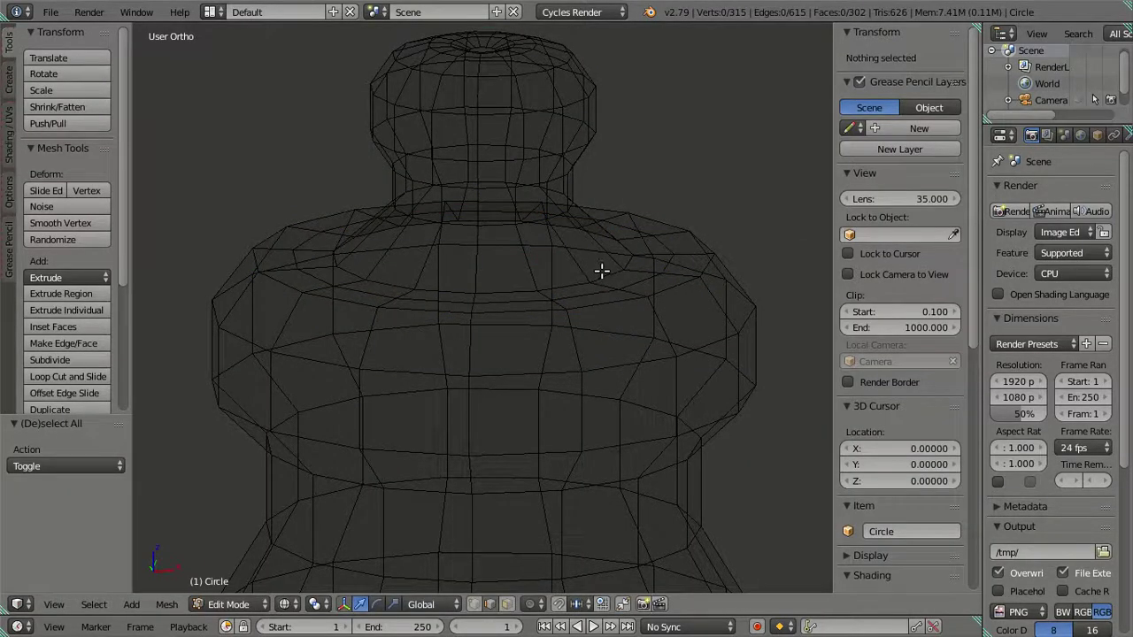
right_click(602, 270, "alt")
middle_click_drag(617, 281, 587, 227)
scroll(582, 232, "down", 3)
key("KP_1")
key("b")
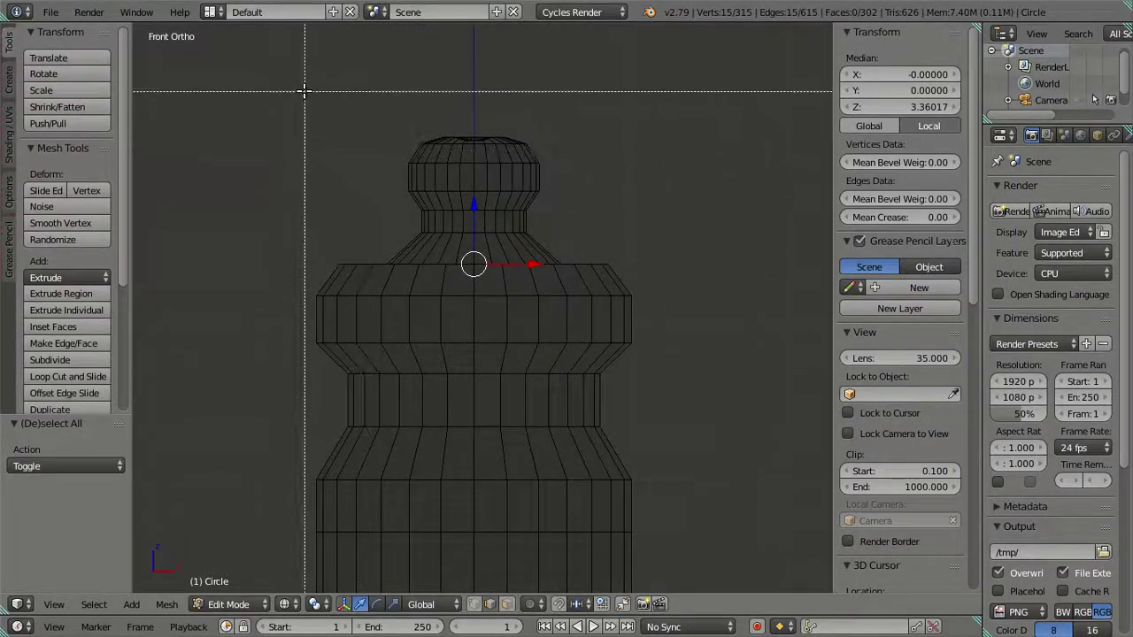
left_click_drag(304, 90, 619, 248)
scroll(492, 133, "up", 2)
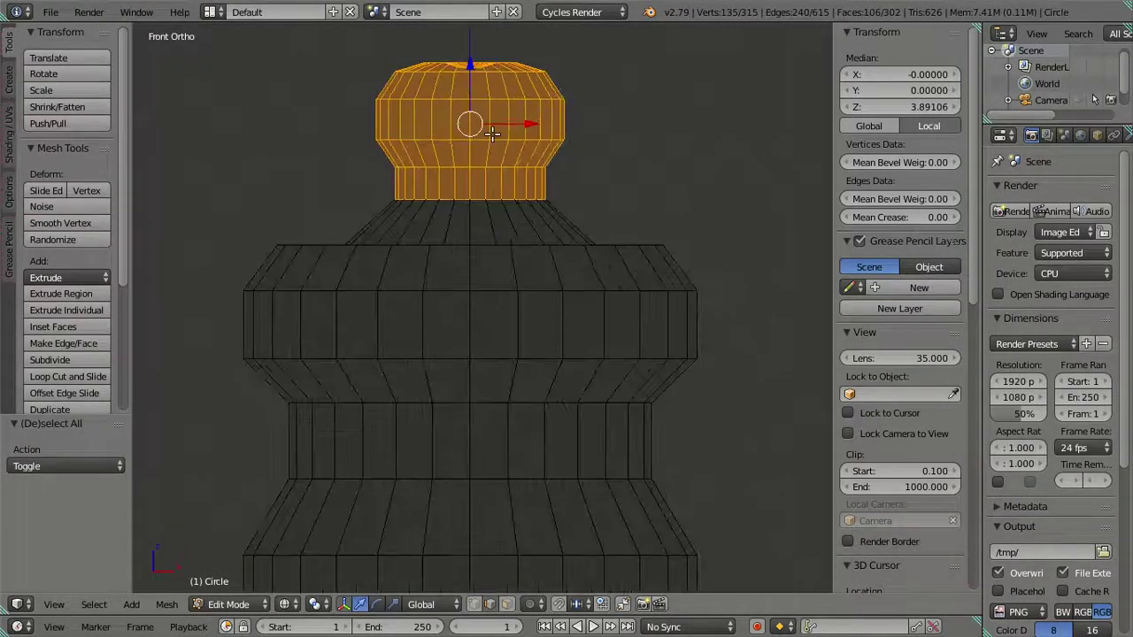
key("g")
key("z")
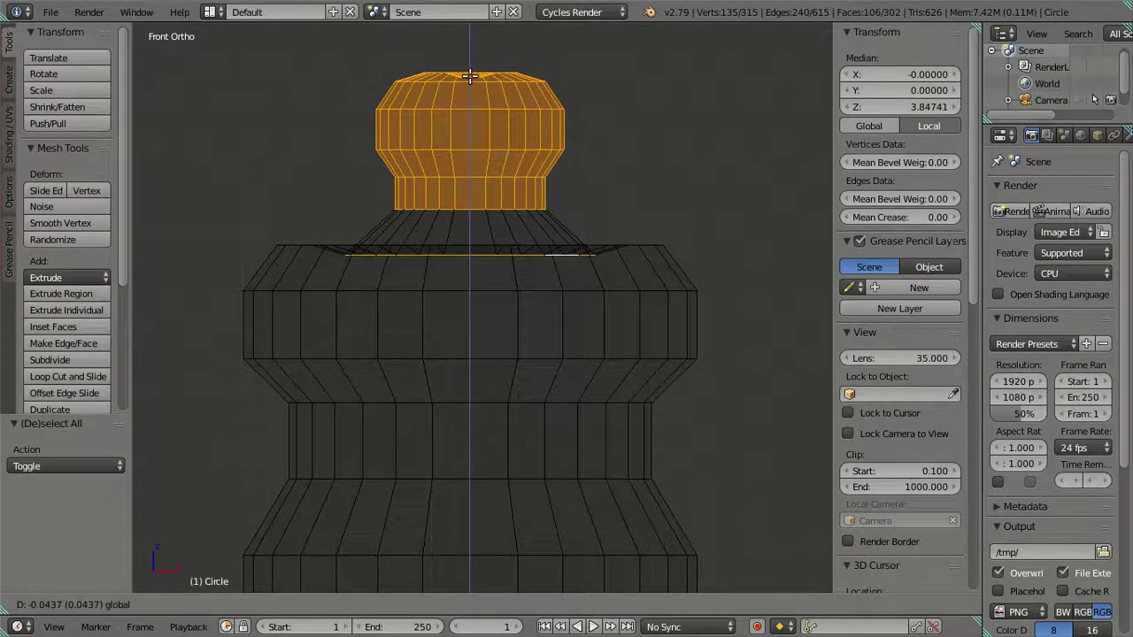
left_click(470, 80)
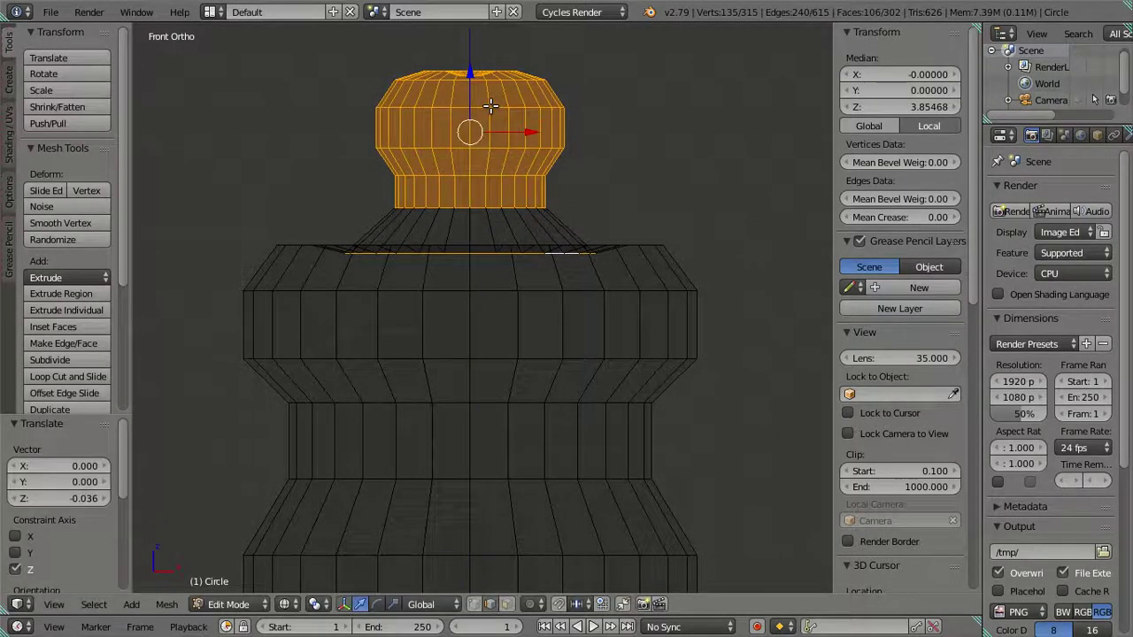
Step: Reselect the knob, lower it a bit more along Z, and deselect everything
key("a")
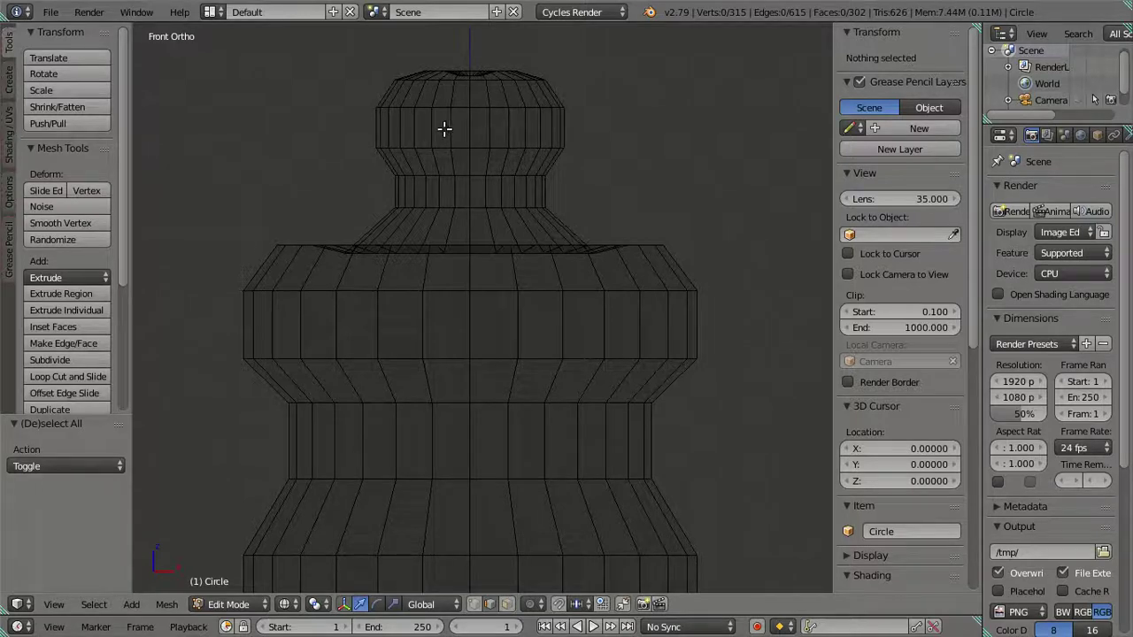
key("b")
left_click_drag(320, 37, 620, 215)
key("g")
key("z")
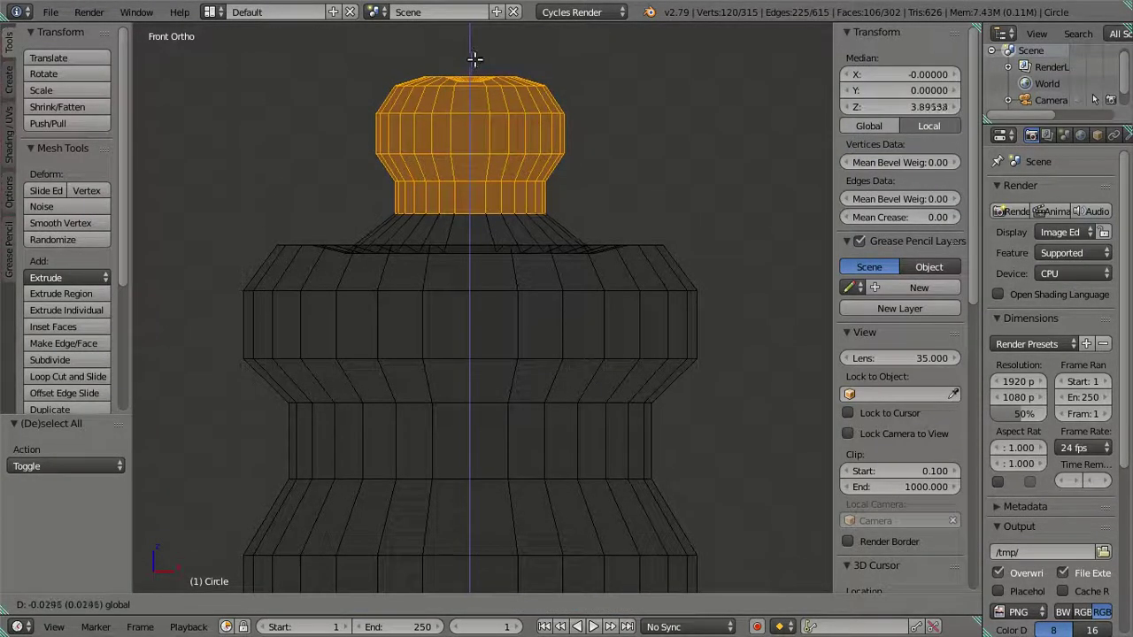
left_click(478, 60)
key("a")
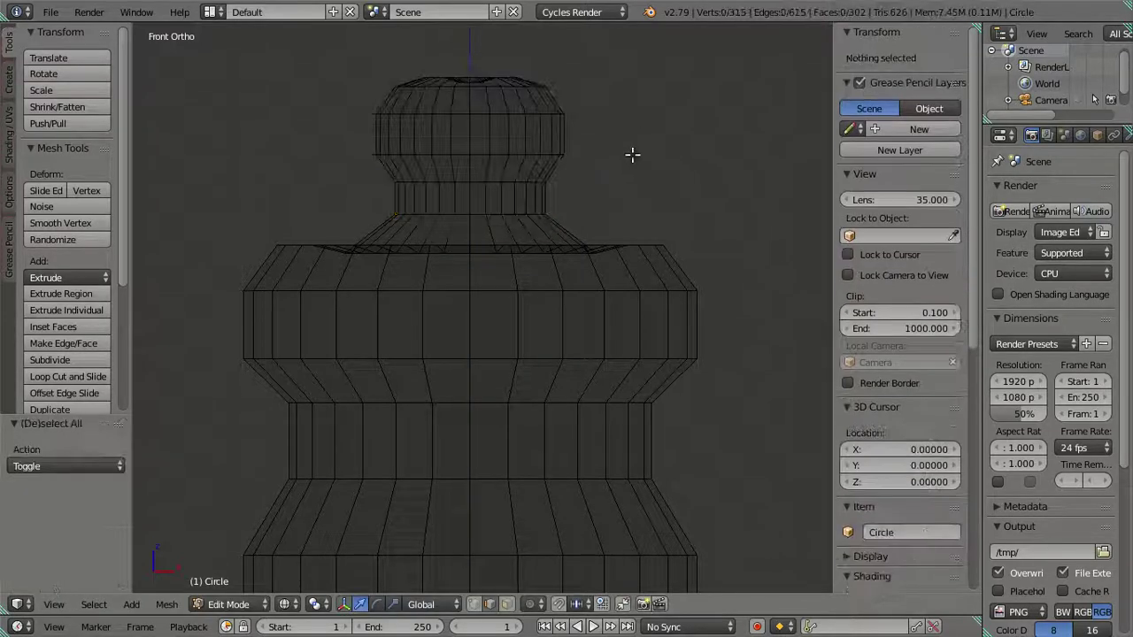
scroll(632, 156, "down", 1)
scroll(605, 205, "down", 1)
middle_click_drag(594, 210, 588, 189, "shift")
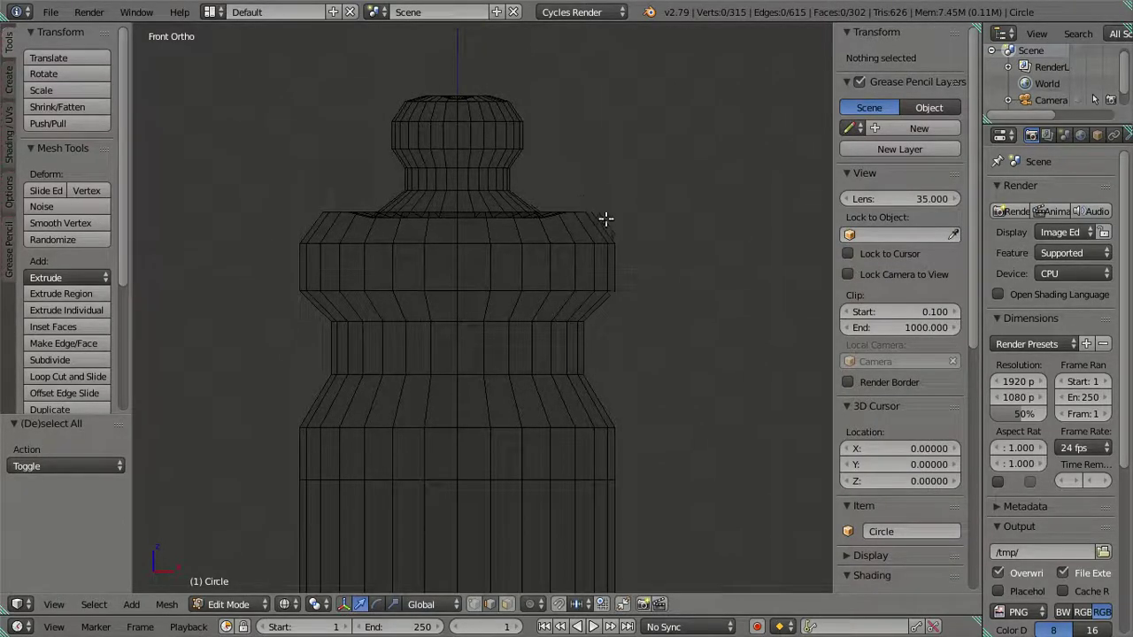
Step: Scale the shoulder and knob to 0.95 and lower them along Z
key("b")
left_click_drag(230, 54, 712, 306)
key("s")
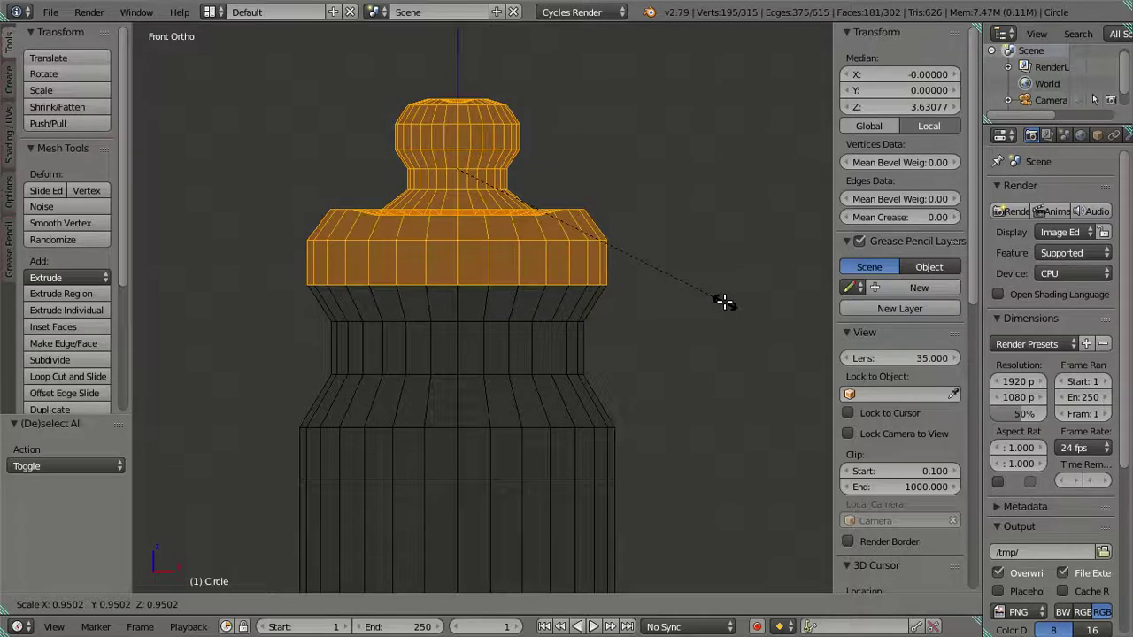
type(".9")
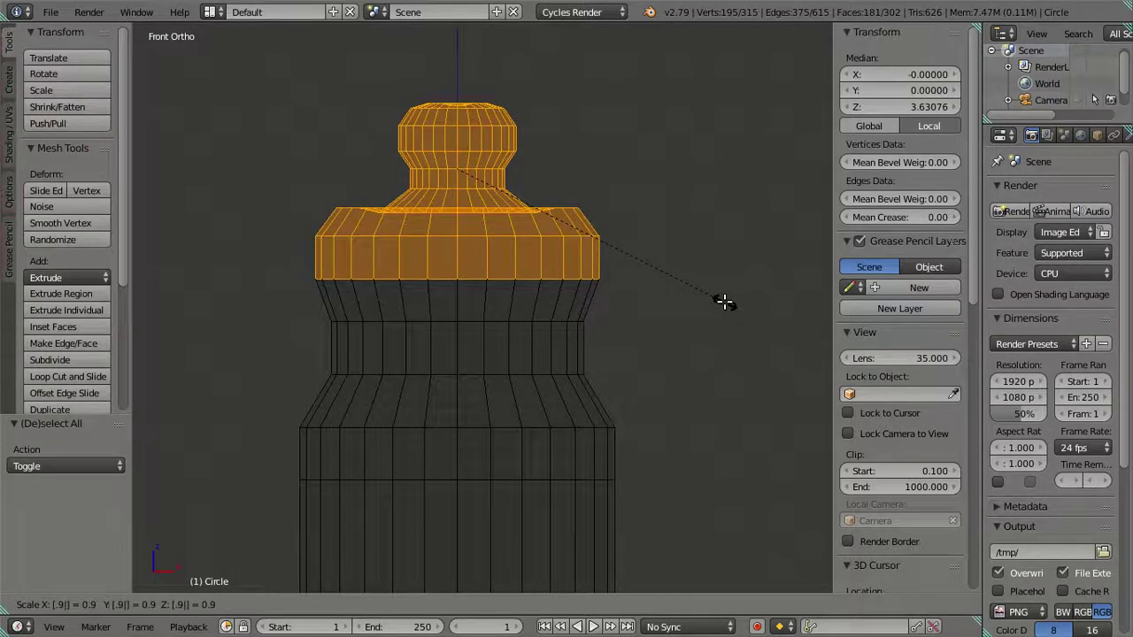
type("5")
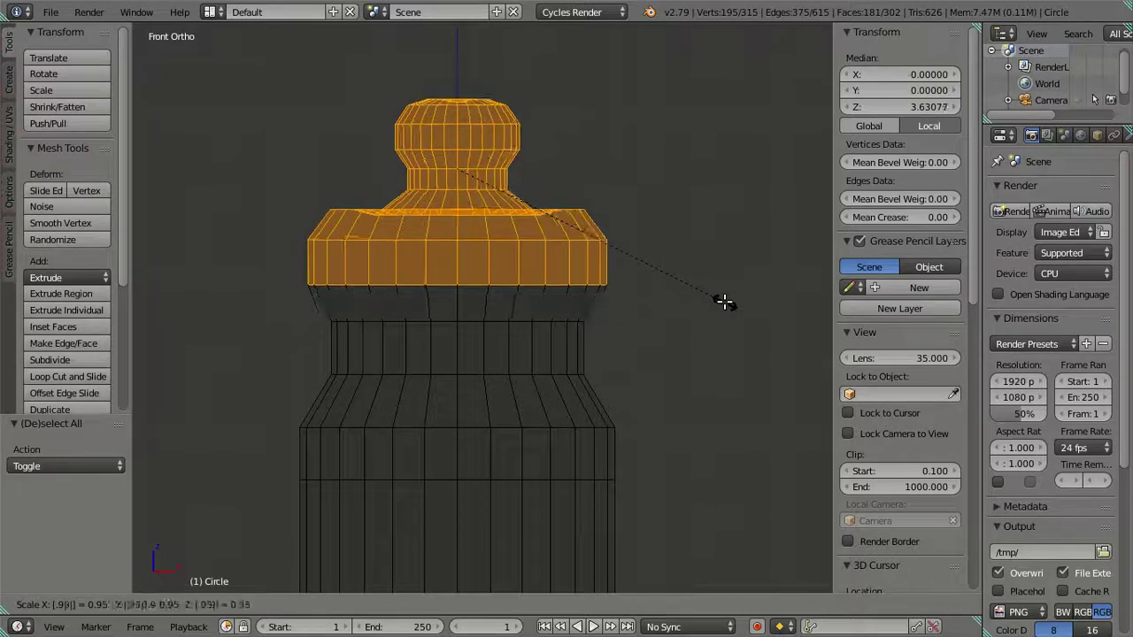
key("Return")
key("g")
key("z")
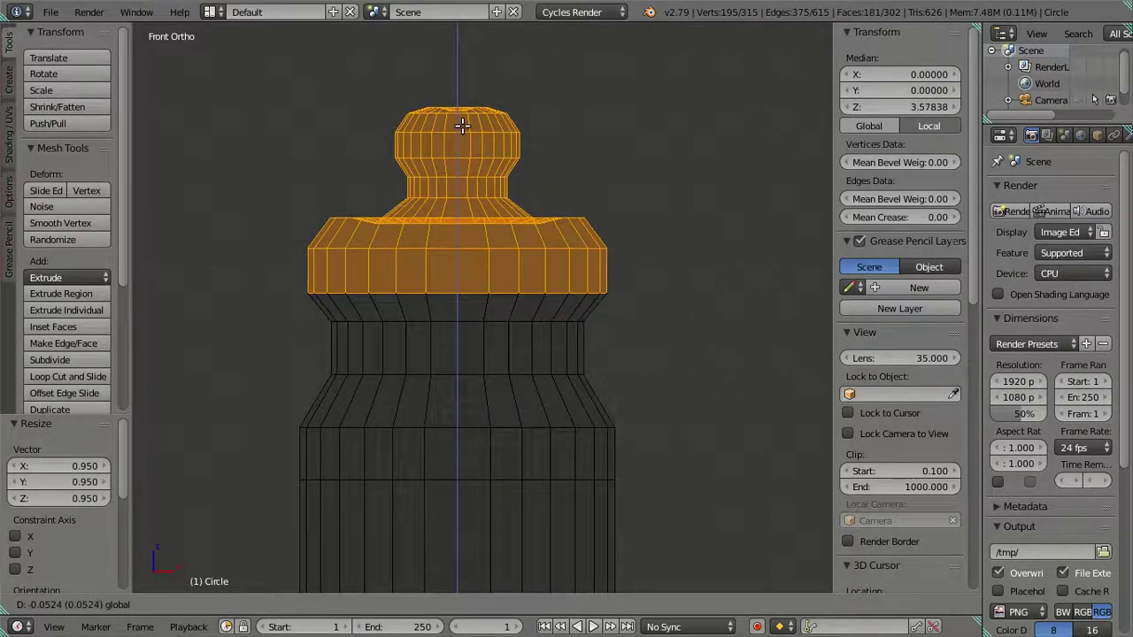
left_click(462, 126)
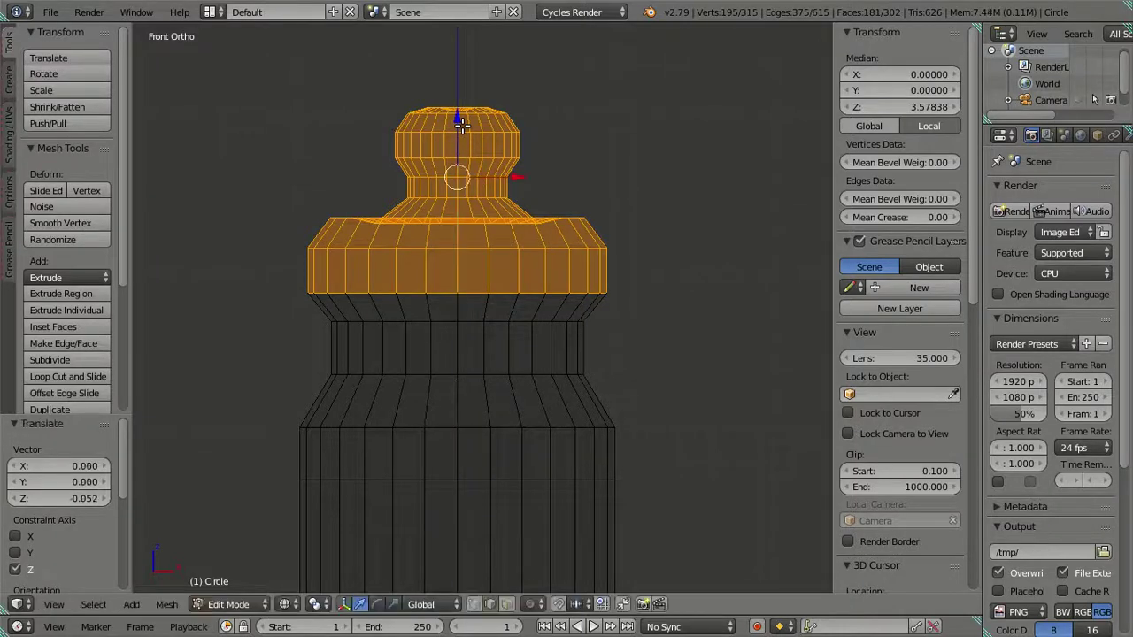
Step: Try editing the Median Z value, then undo the change and deselect all
left_click(884, 104)
key("BackSpace")
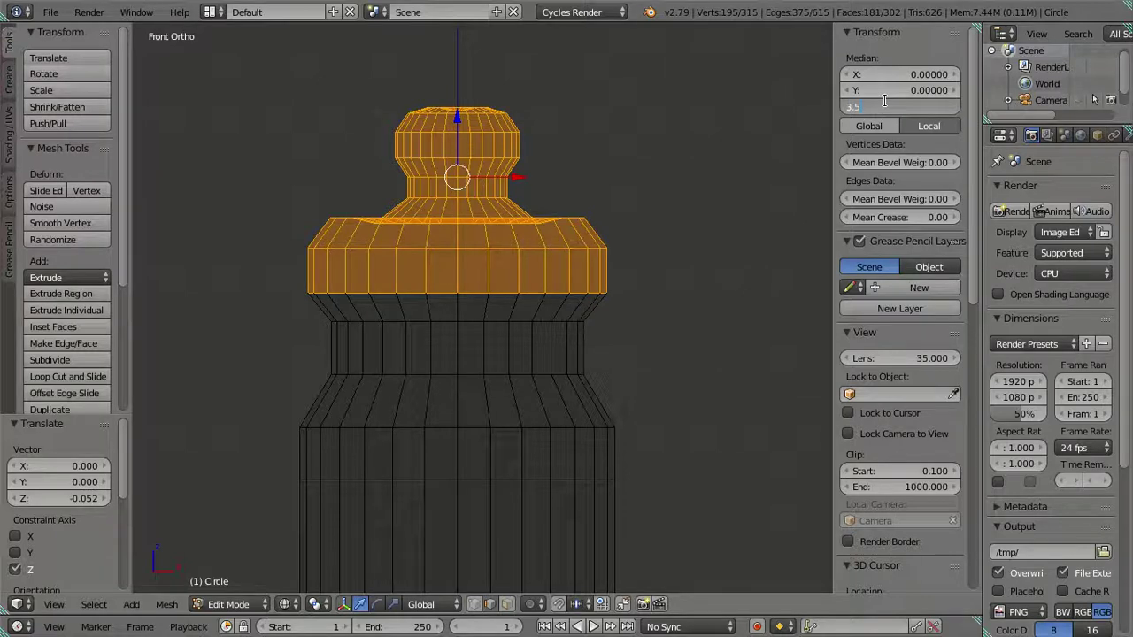
key("Return")
key("ctrl+z")
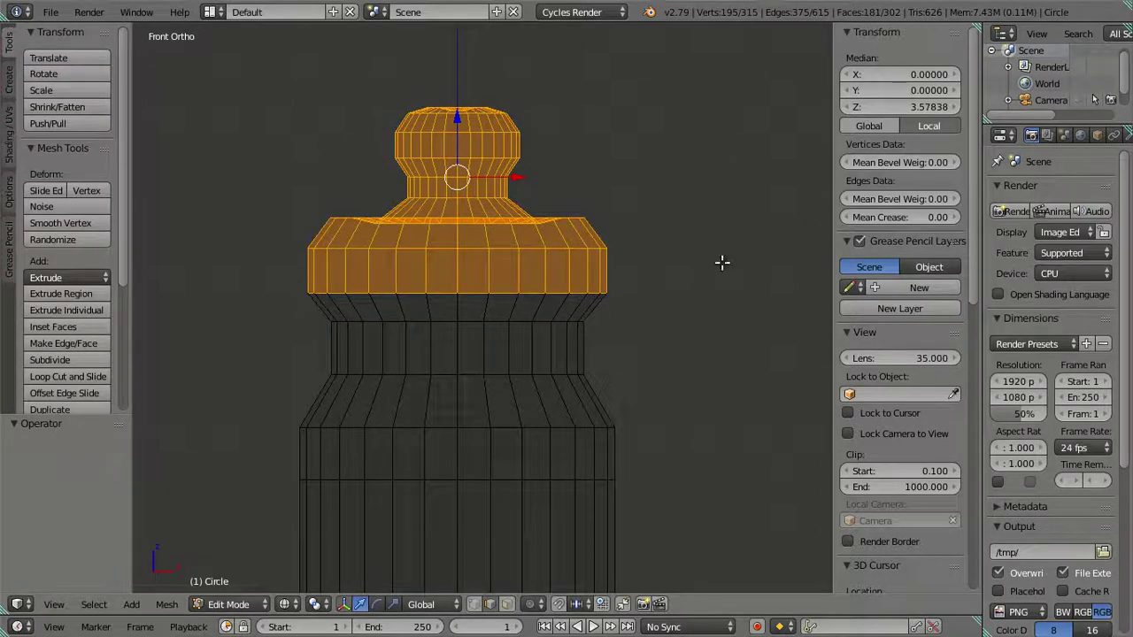
key("a")
Step: Box-select the top rings, lower them slightly along Z, and deselect all
key("b")
left_click_drag(263, 71, 700, 279)
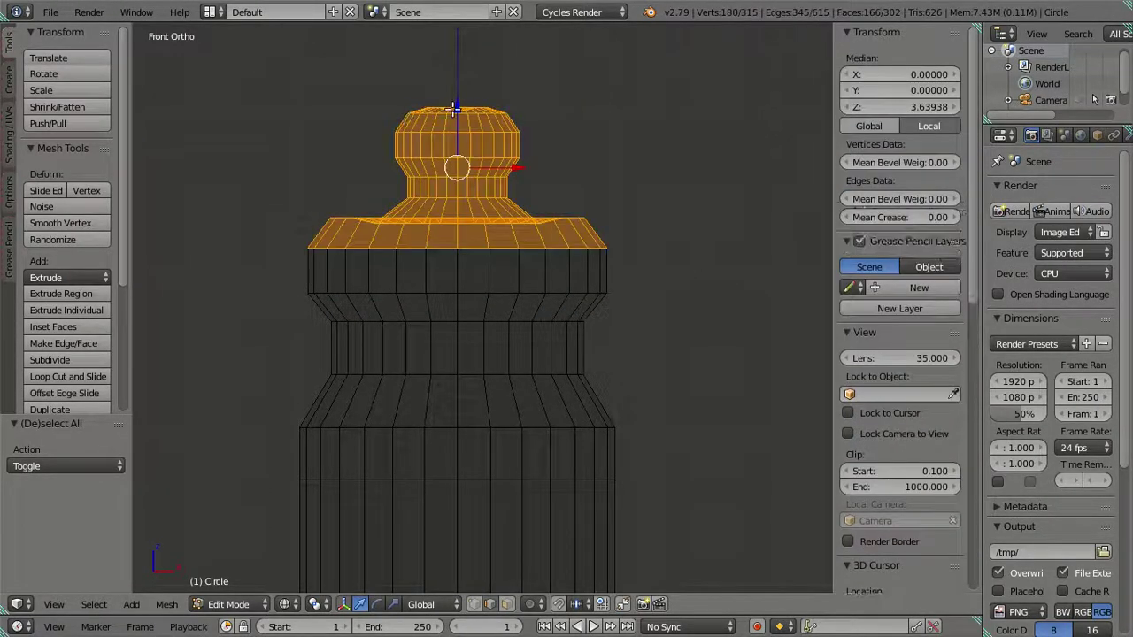
key("g")
key("z")
left_click(466, 117)
key("a")
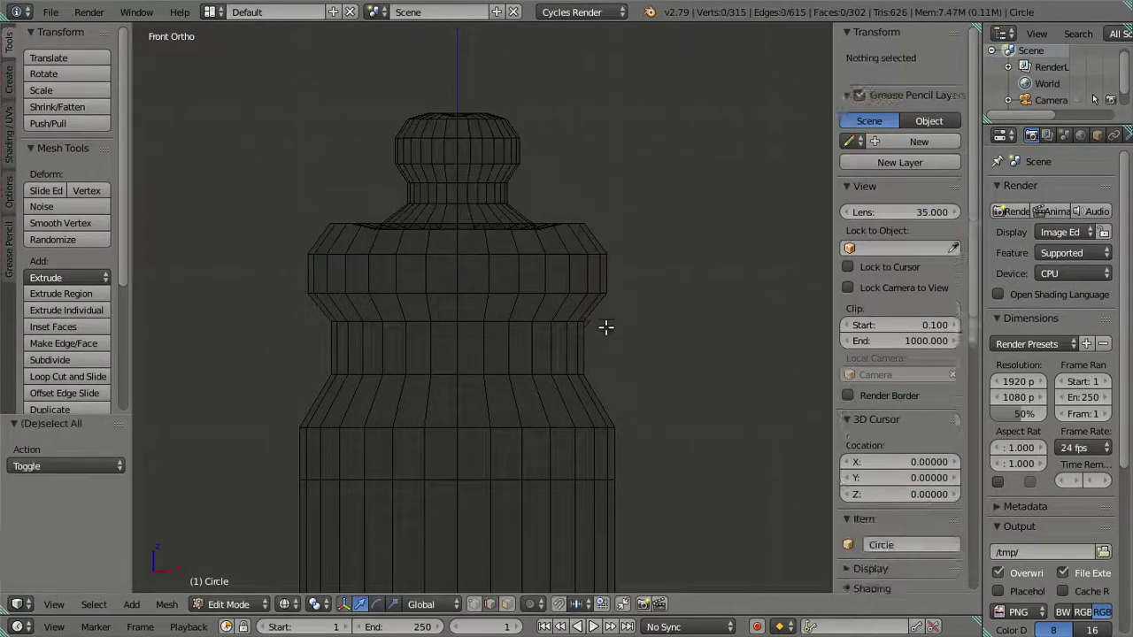
scroll(575, 246, "down", 3)
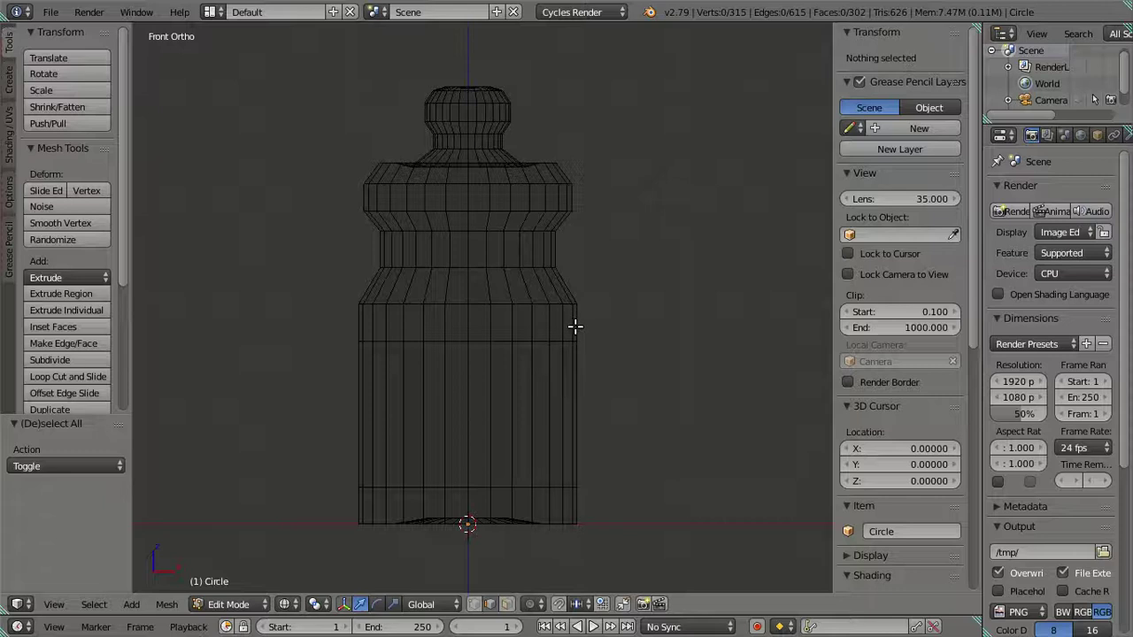
Step: Select the bottom and middle edge loops and raise them slightly
middle_click_drag(543, 505, 538, 480)
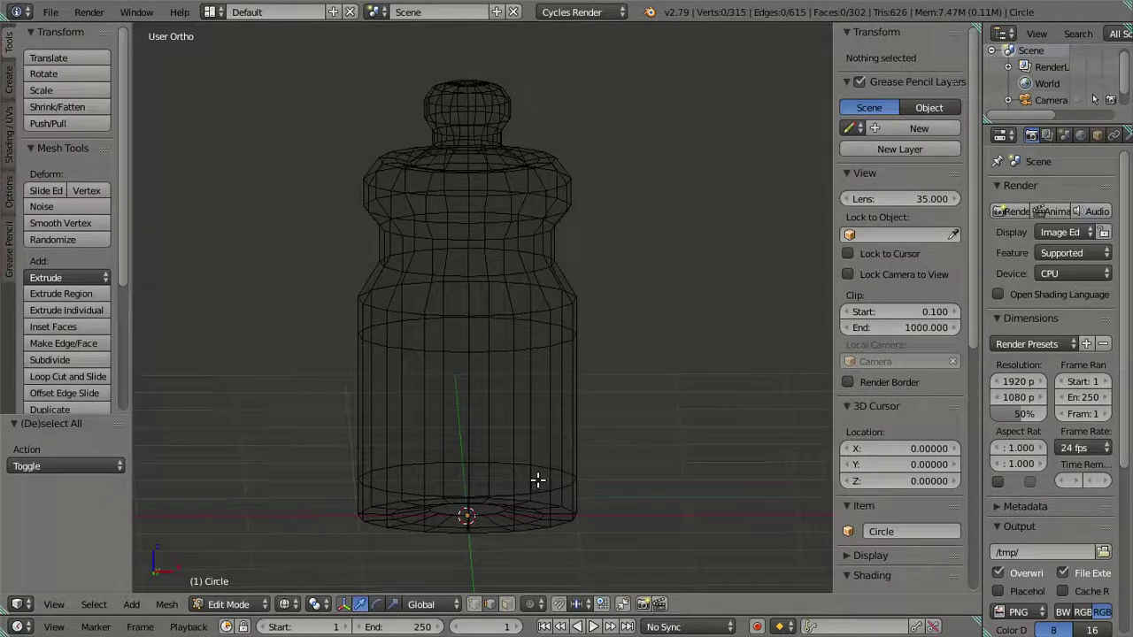
left_click(543, 499, "alt")
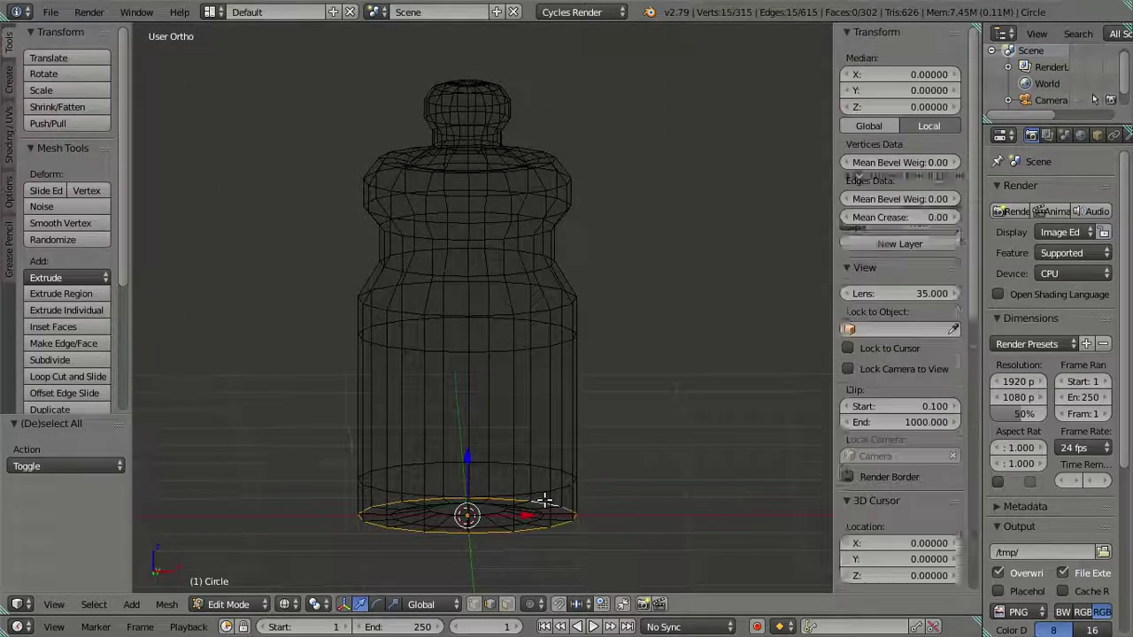
left_click(543, 321, "alt+shift")
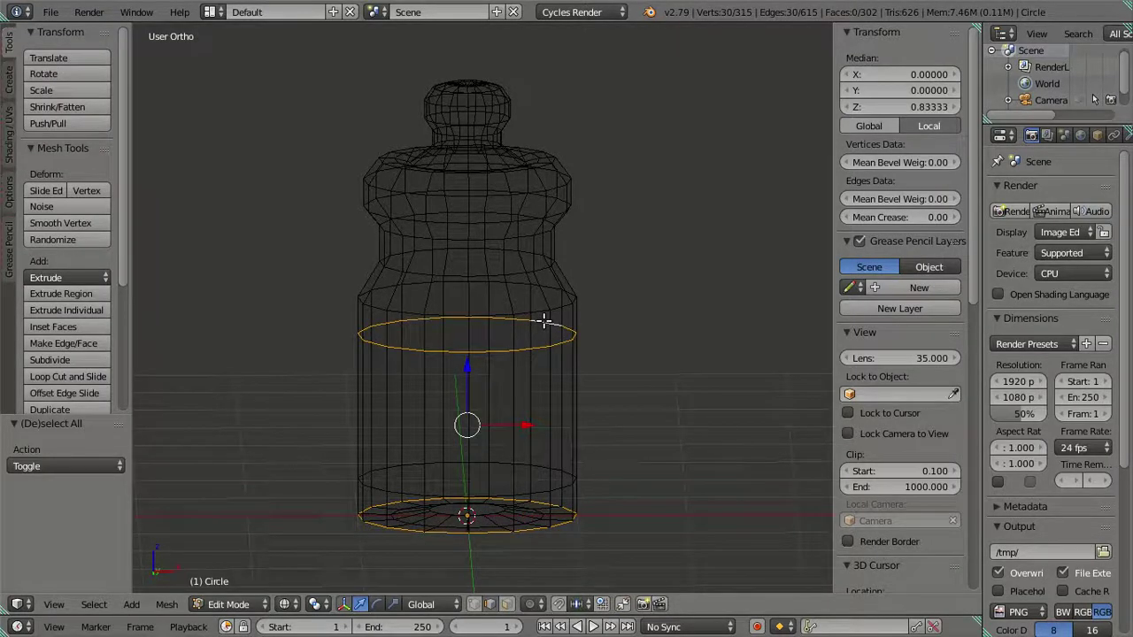
key("KP_1")
left_click_drag(471, 372, 478, 361)
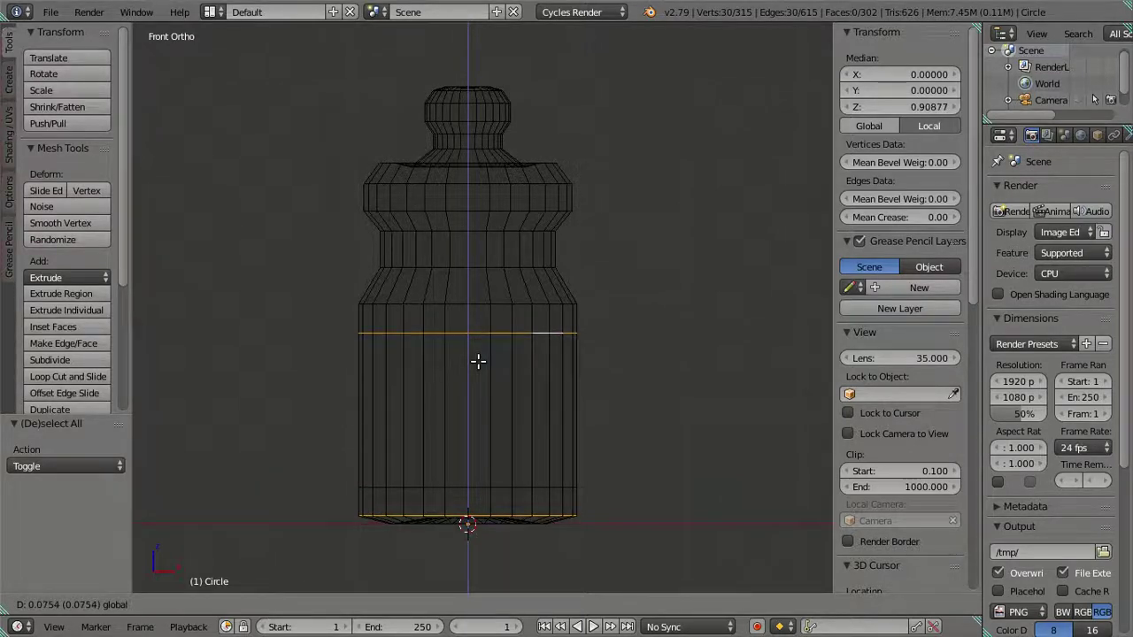
left_click(478, 360)
key("a")
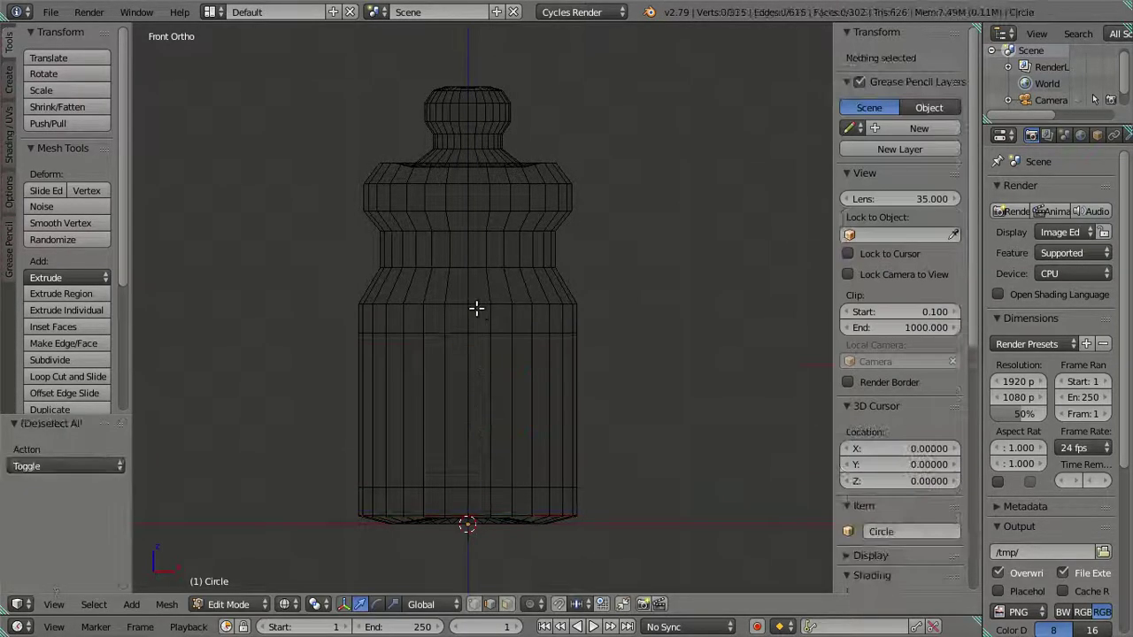
Step: Select the two upper body loops and start moving them up
right_click(477, 306, "alt")
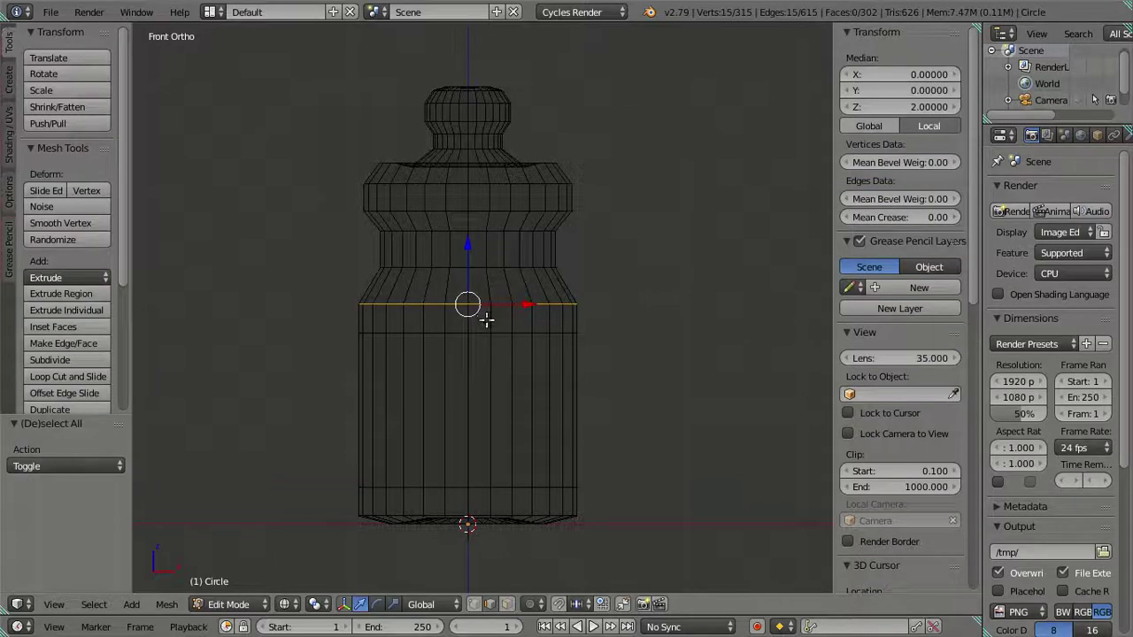
right_click(481, 333, "alt+shift")
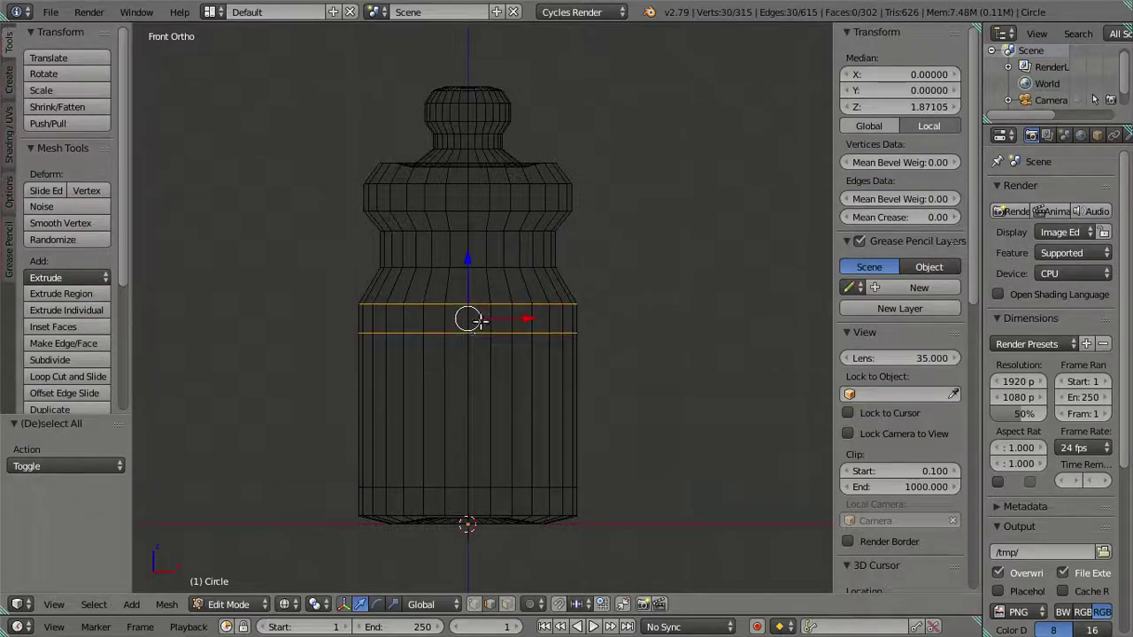
left_click_drag(470, 264, 474, 257)
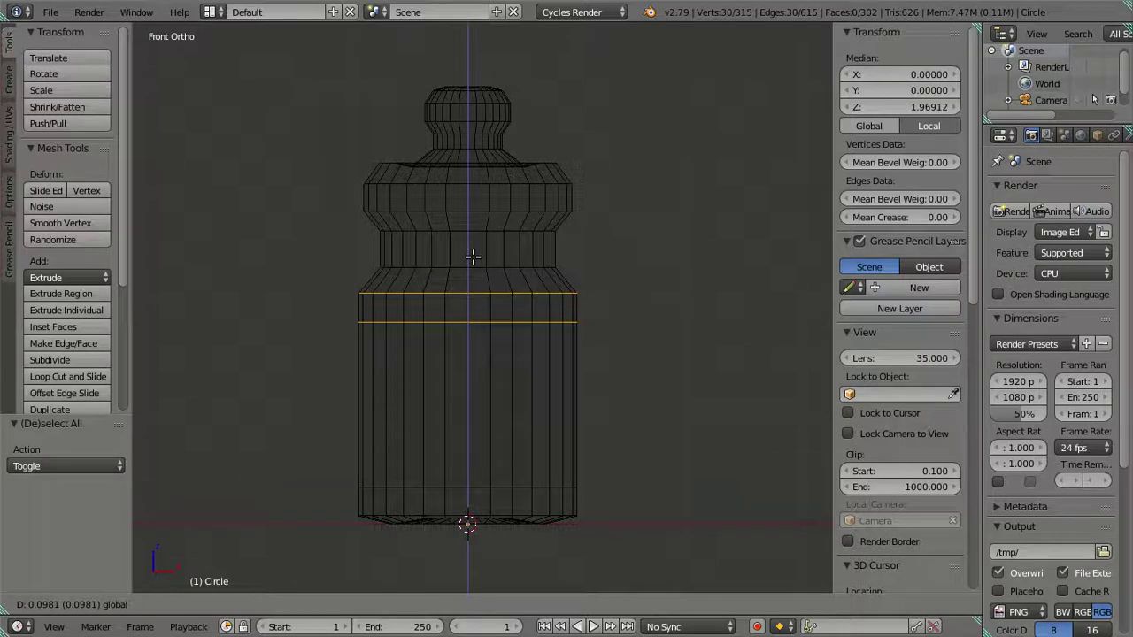
Step: Loop-cut a new ring across the neck band and set its height to Z 2.6
key("a")
scroll(593, 253, "up", 3)
mouse_move(593, 253)
middle_mouse_down("shift")
mouse_move(582, 321)
mouse_move(614, 303)
middle_mouse_up("shift")
scroll(615, 302, "up", 2)
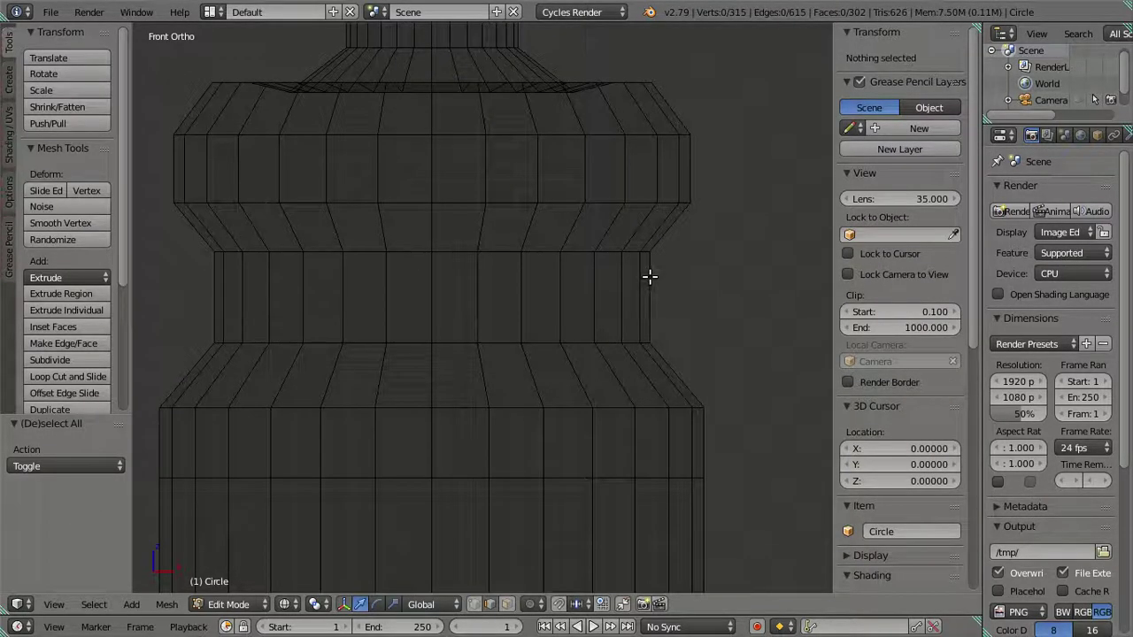
key("ctrl+r")
left_click(650, 277)
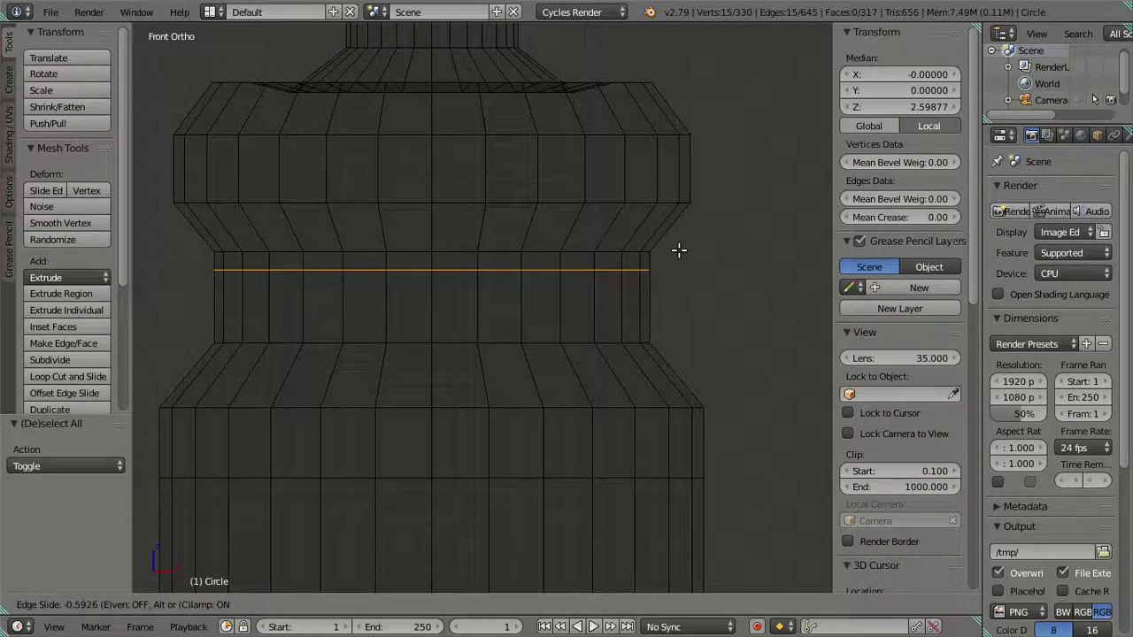
left_click(679, 250)
double_click(891, 104)
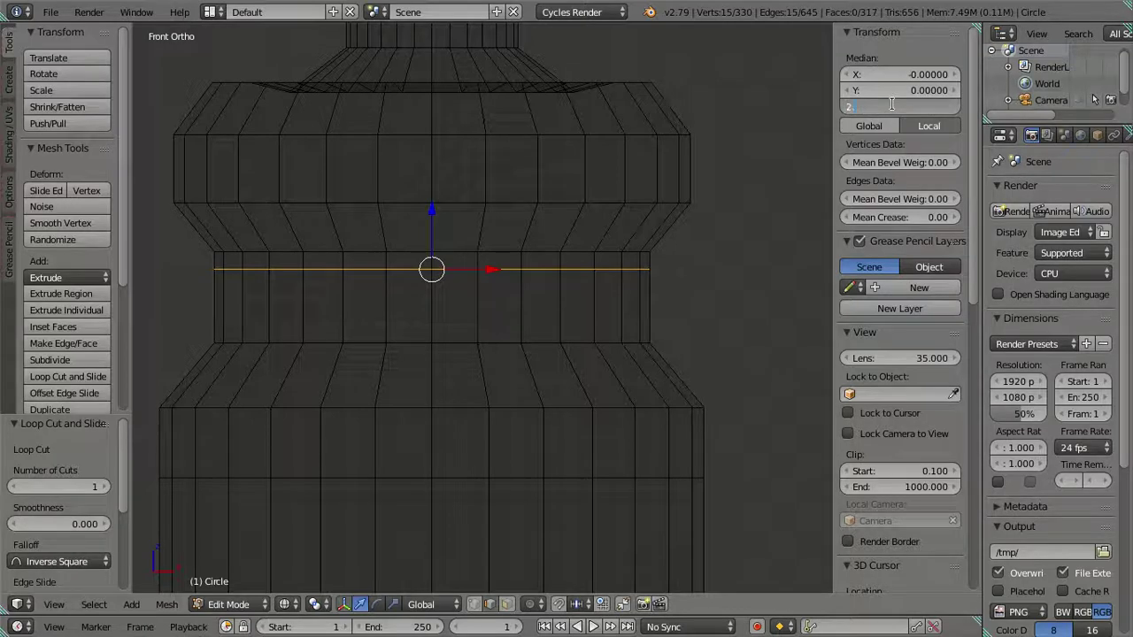
key("Return")
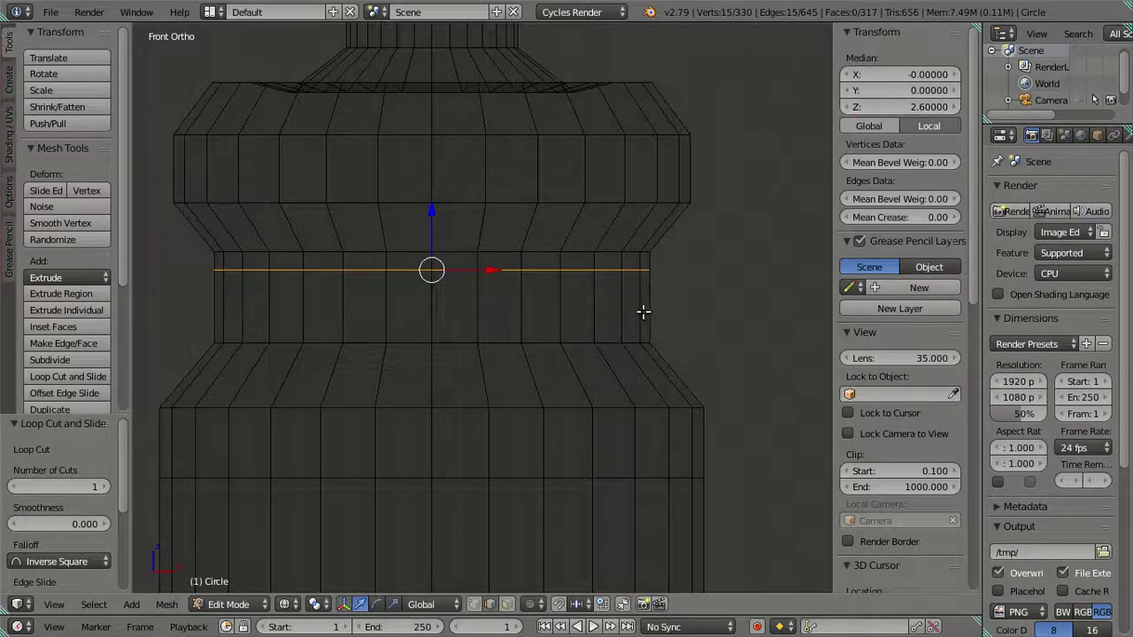
Step: Add two more neck loops, dissolve the lower one, and select the two groove loops
key("ctrl+r")
scroll(642, 310, "up", 1)
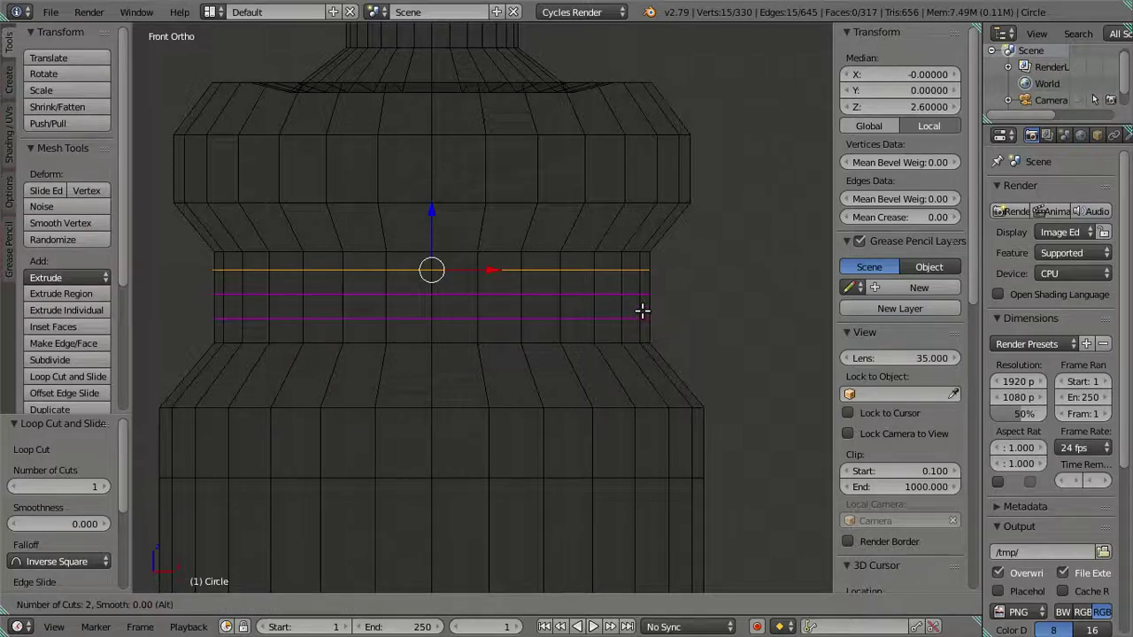
left_click(642, 310)
right_click(642, 310)
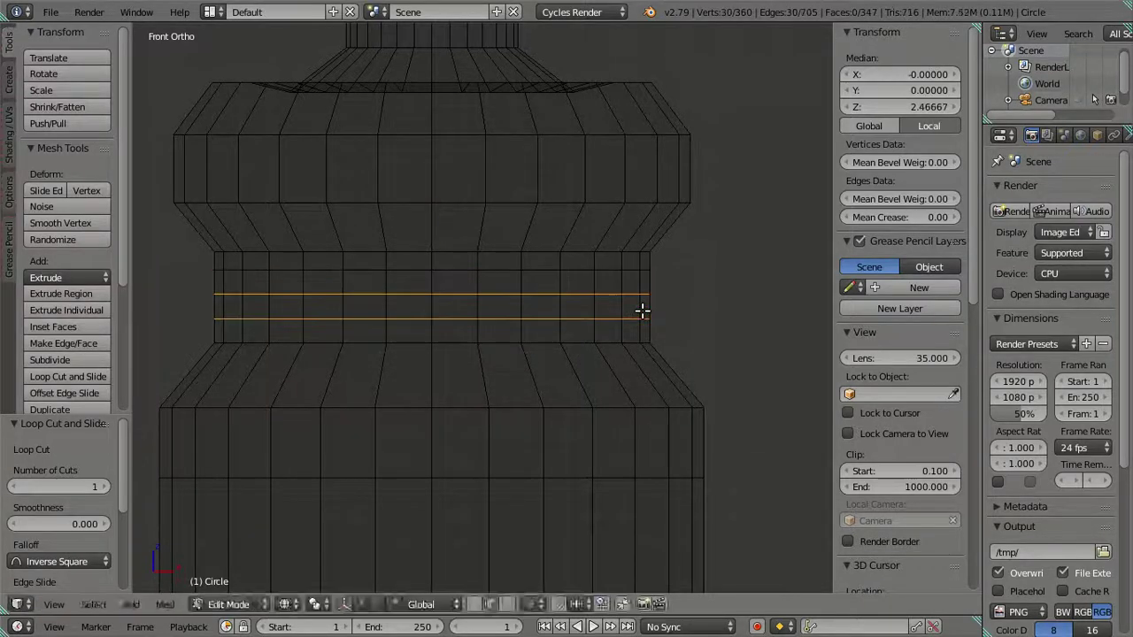
right_click(539, 296, "alt+shift")
key("x")
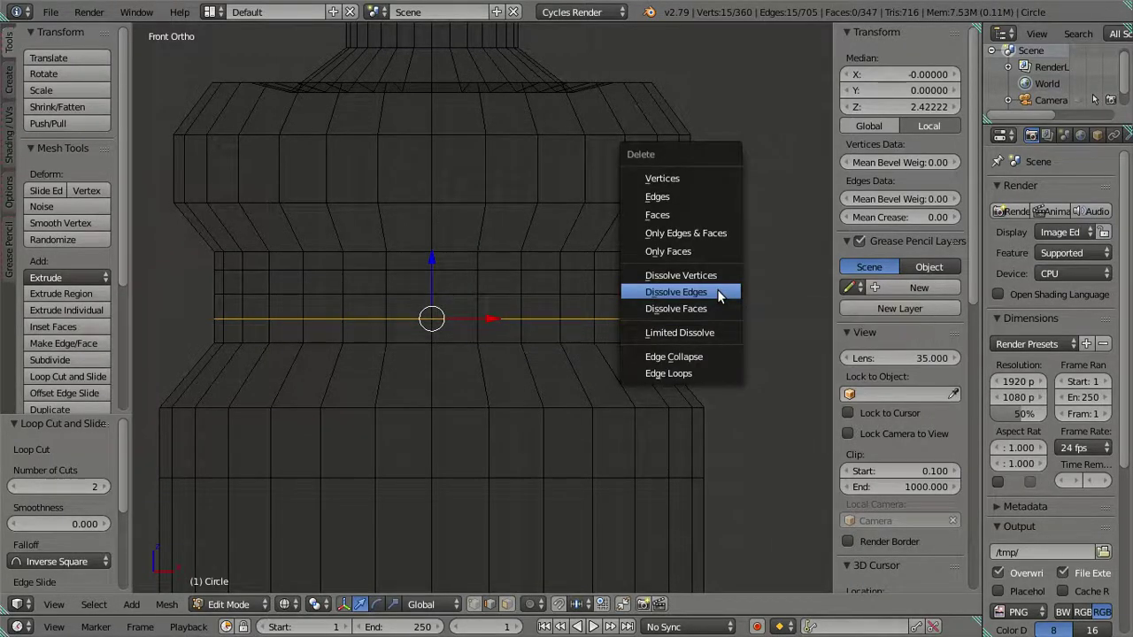
left_click(718, 296)
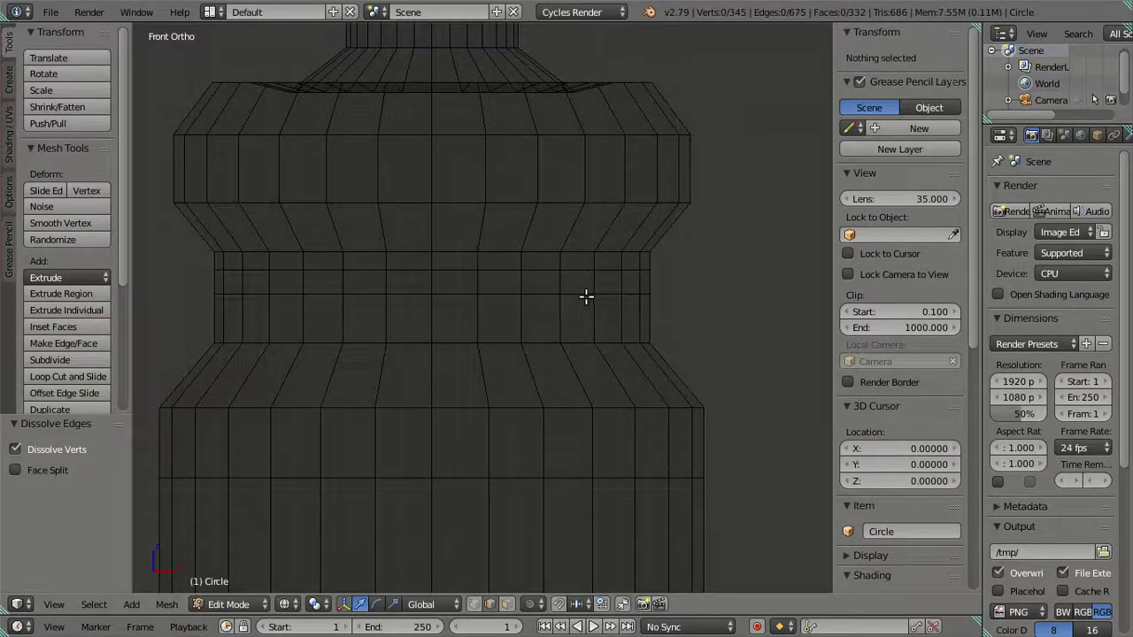
right_click(586, 295, "alt")
right_click(575, 344, "alt+shift")
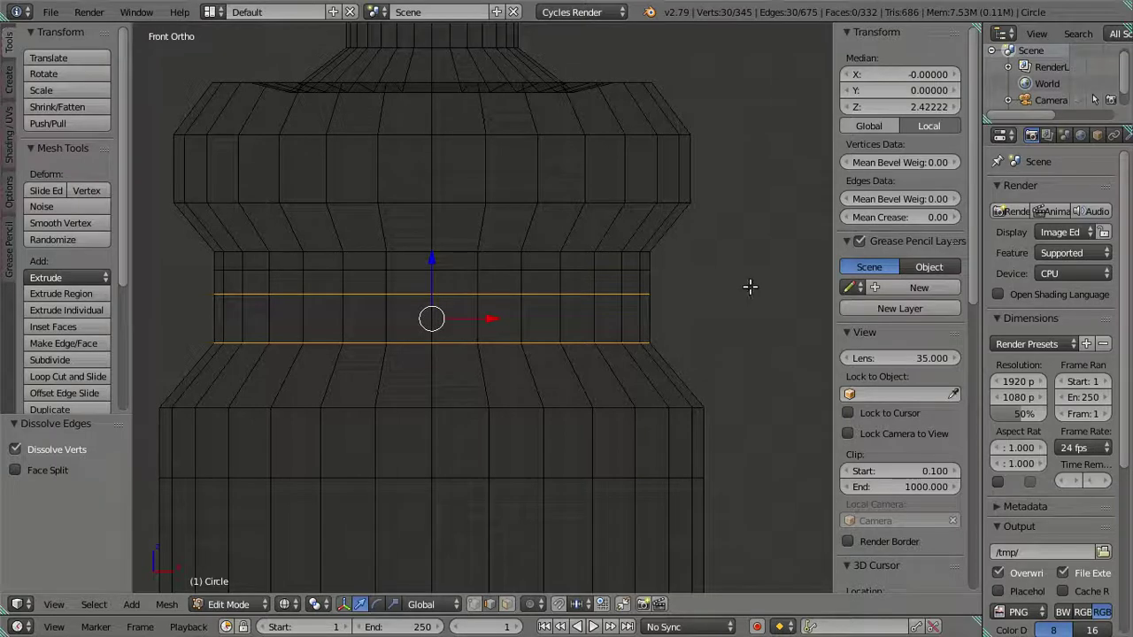
Step: Nudge the upper groove loop slightly upward along Z
key("s")
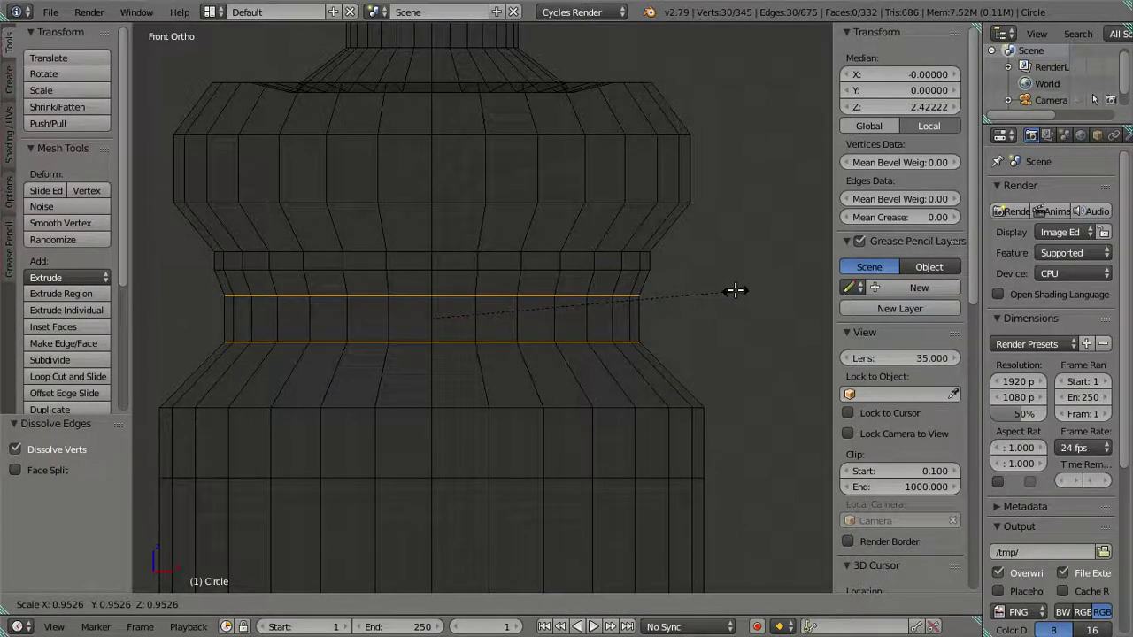
key("Escape")
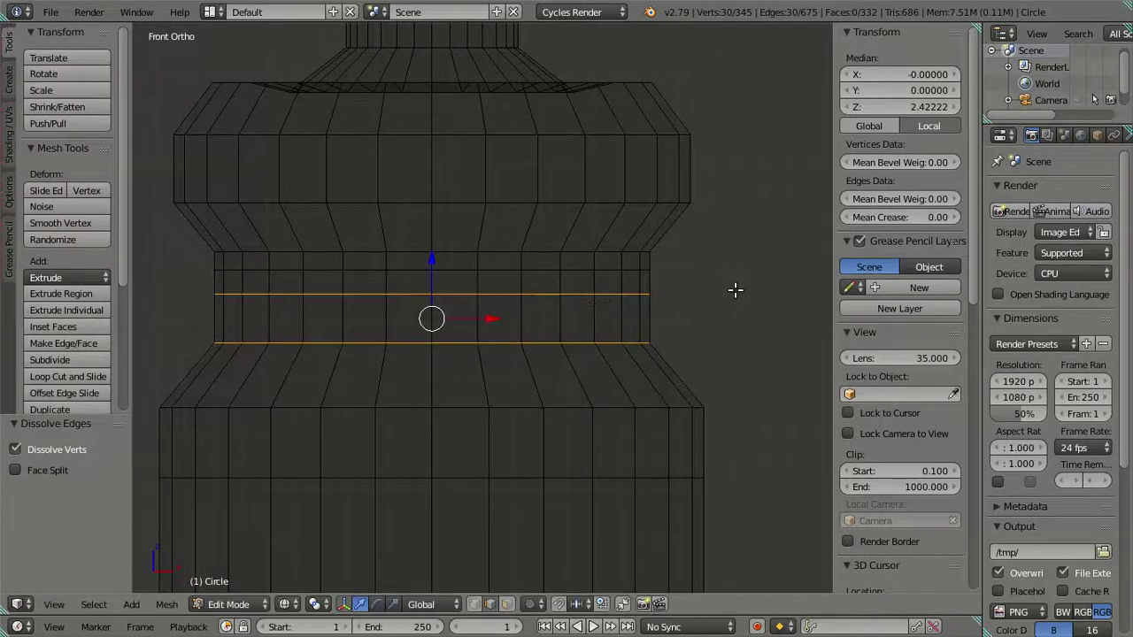
left_click(580, 301, "alt")
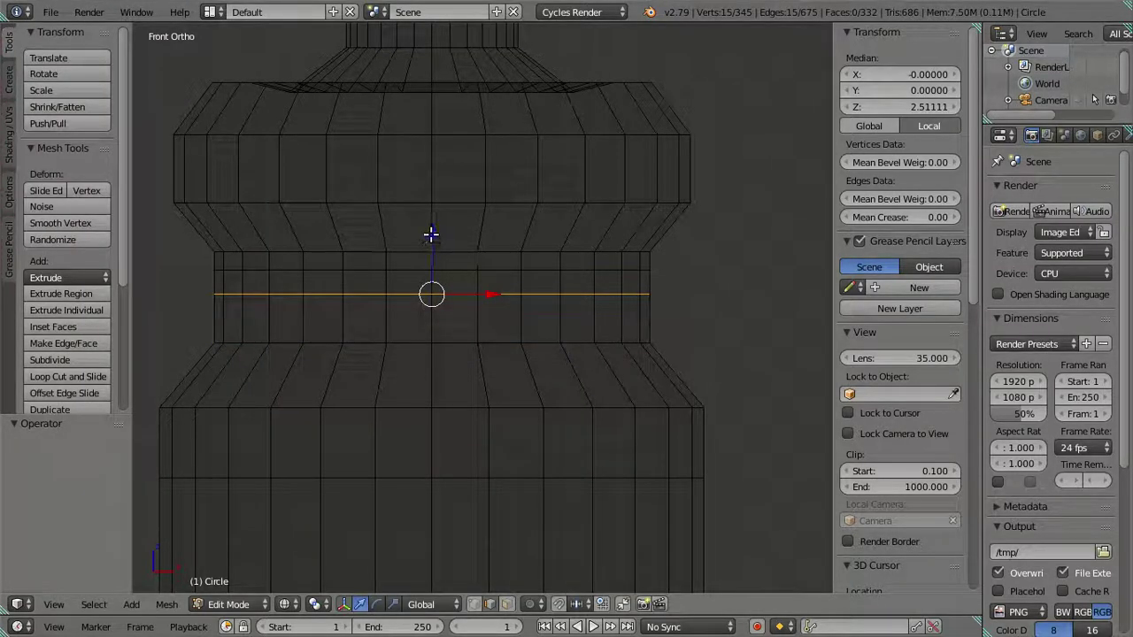
key("g")
key("z")
left_click(434, 223)
Step: Scale the upper and lower groove loops inward to about 0.97, then deselect
left_click(508, 343, "alt+shift")
key("s")
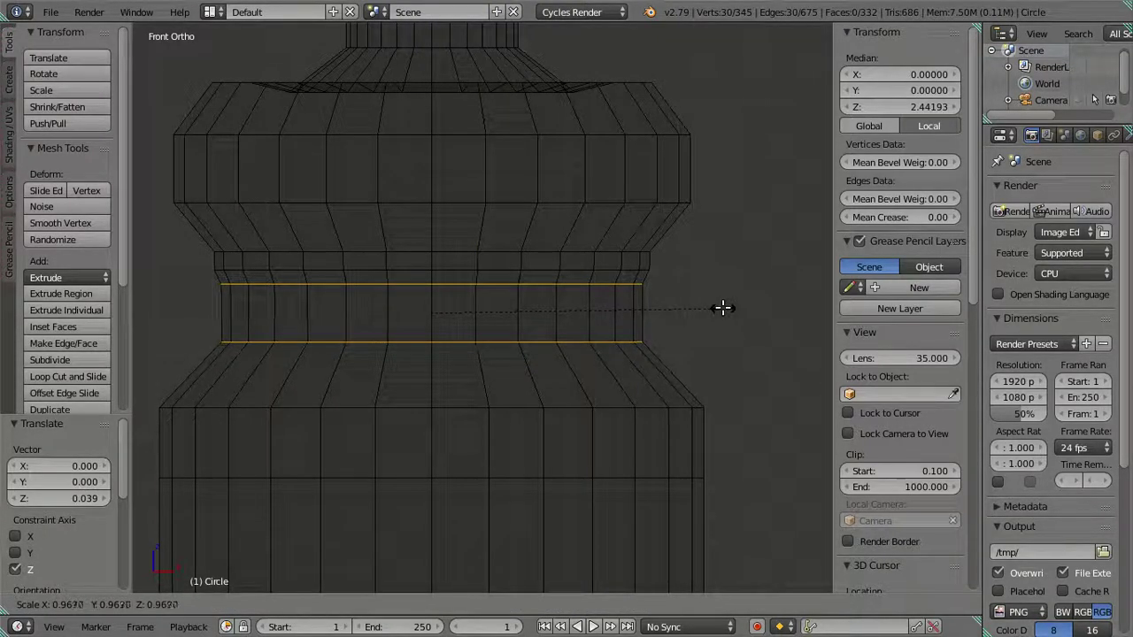
left_click(721, 307)
key("a")
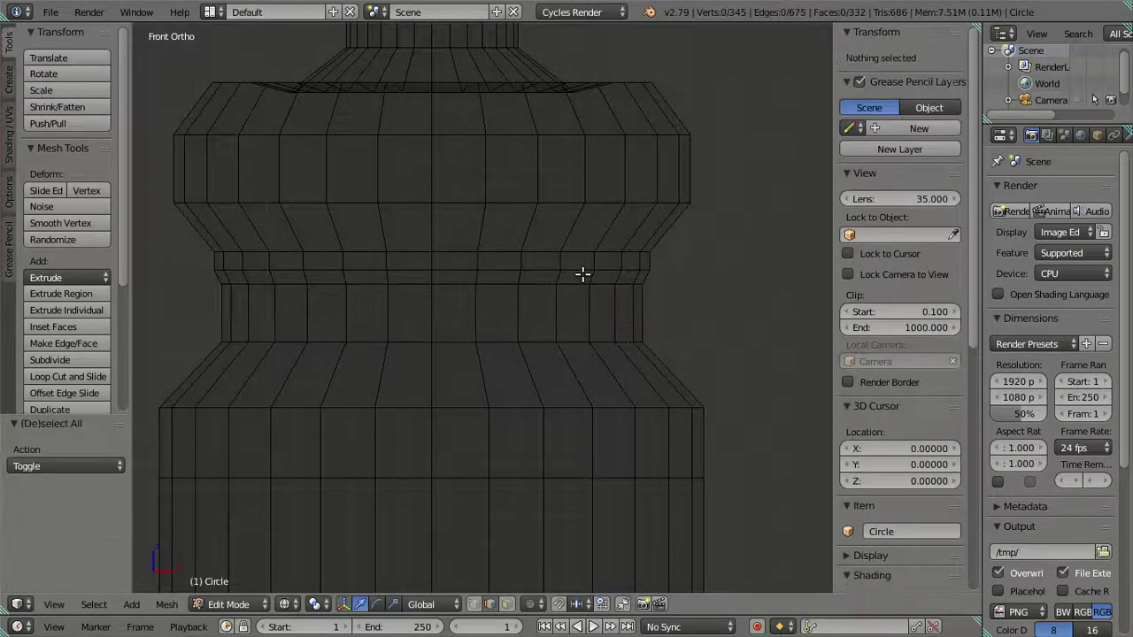
scroll(571, 270, "down", 3)
middle_click_drag(563, 266, 597, 324, "shift")
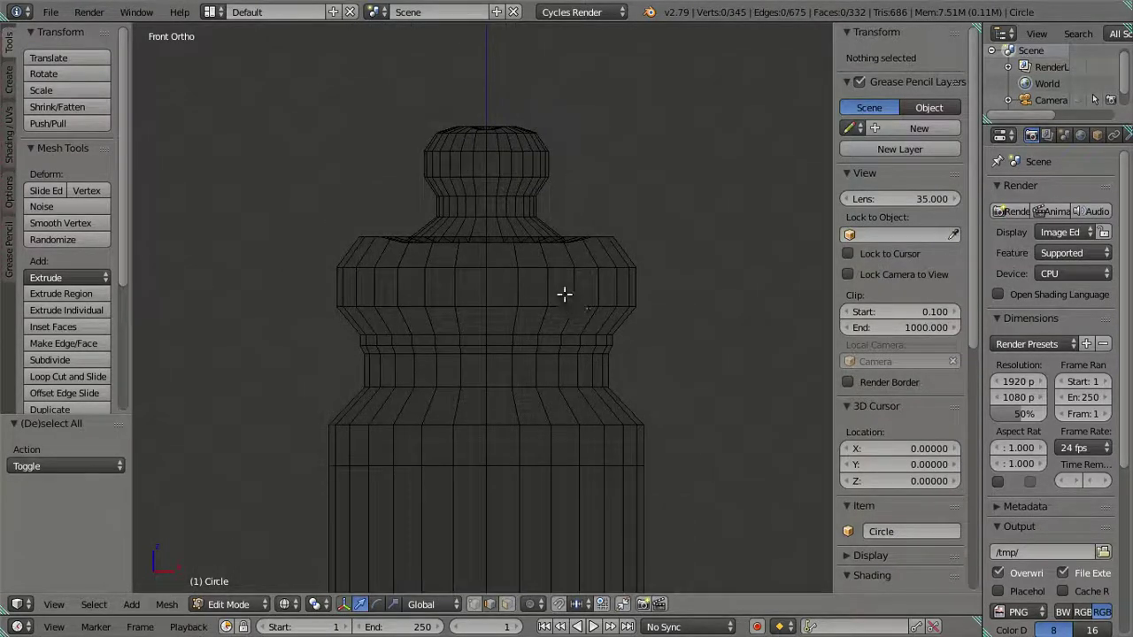
Step: Select the top knob and upper flange, excluding the lower ring band, and lower them along Z
key("b")
left_click_drag(256, 83, 679, 281)
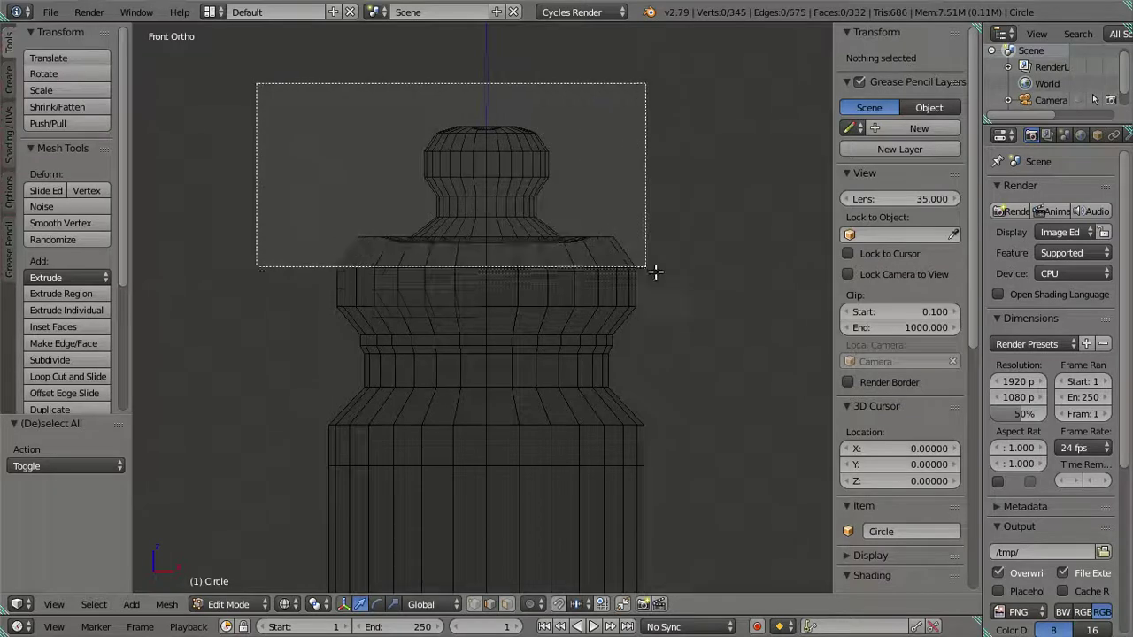
key("g")
key("z")
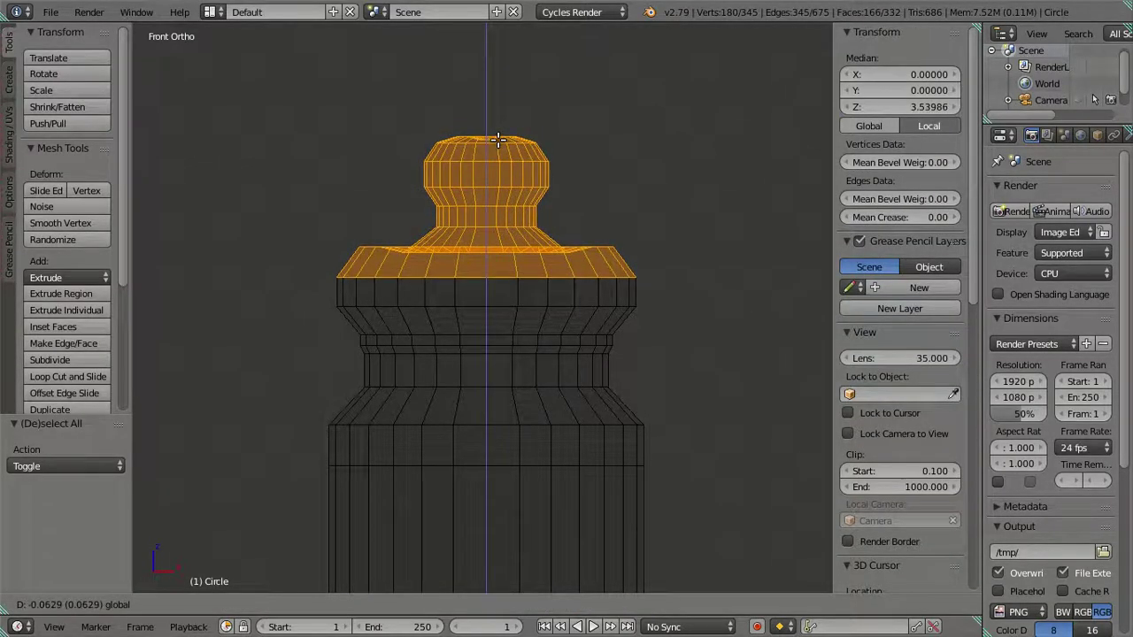
left_click(496, 146)
key("c")
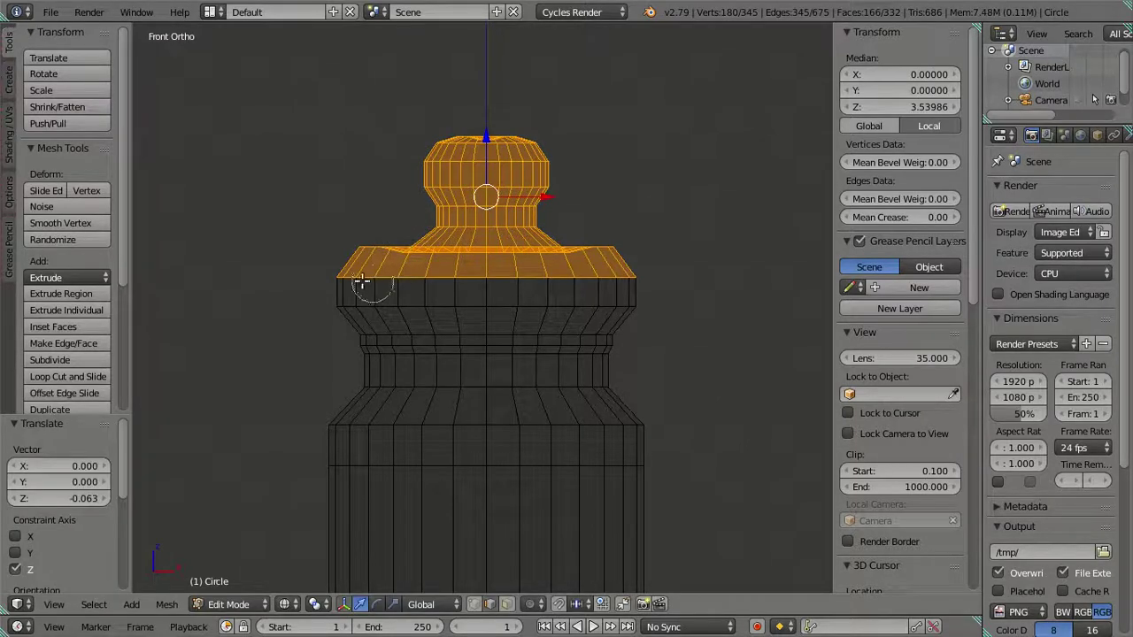
middle_click_drag(336, 286, 644, 281)
right_click(645, 281)
left_click_drag(487, 120, 493, 126)
Step: Add the lower flange ring and lower the whole cap to a median height near 3.41
key("b")
mouse_move(264, 74)
left_mouse_down()
mouse_move(748, 321)
mouse_move(708, 299)
left_mouse_up()
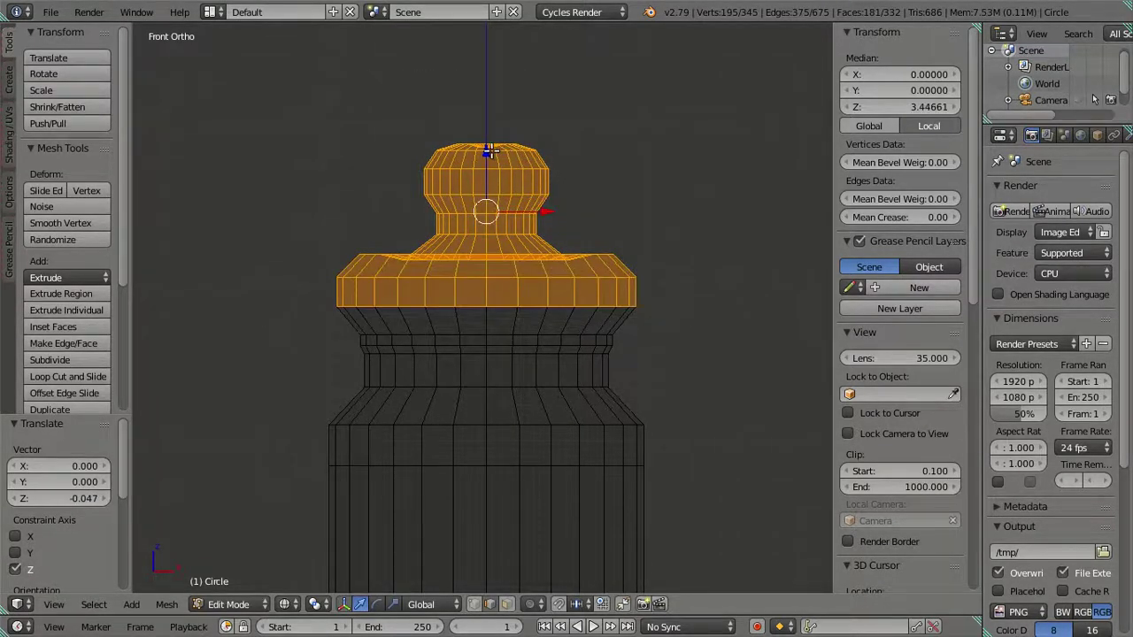
left_click_drag(492, 152, 495, 157)
left_click(495, 157)
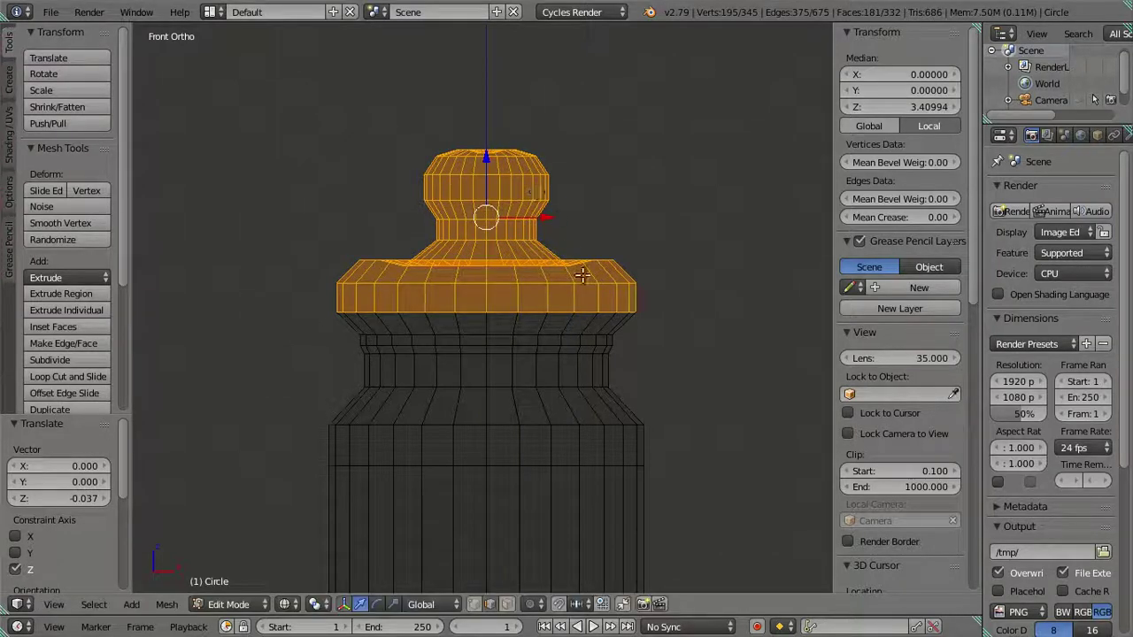
key("a")
scroll(577, 395, "down", 3)
middle_click_drag(577, 394, 562, 323, "shift")
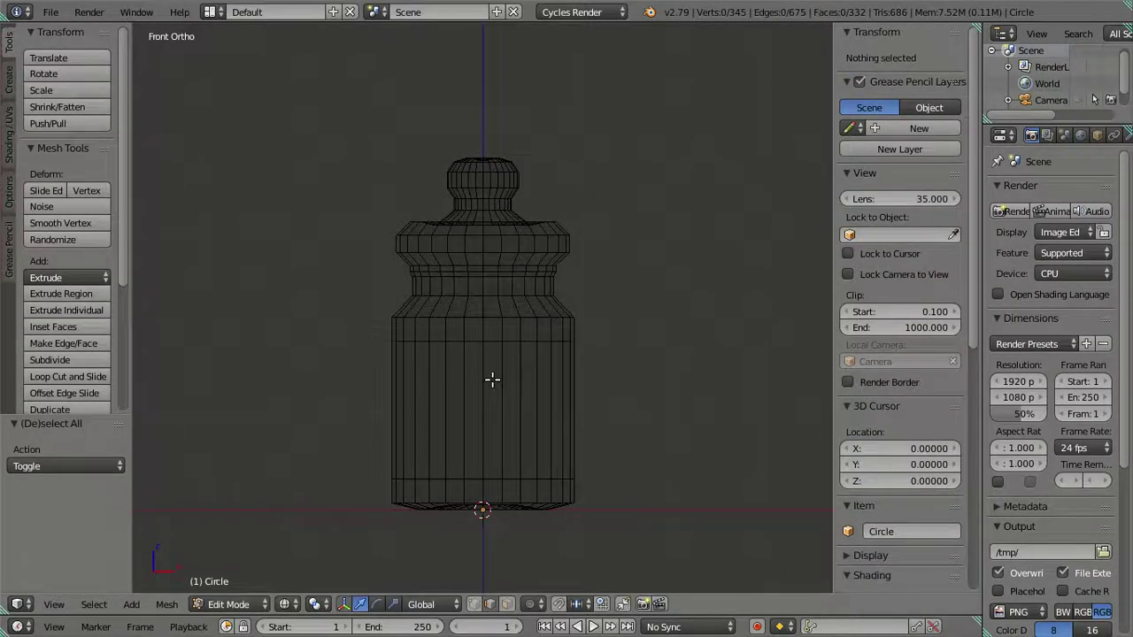
Step: In solid shading, rip the groove edge loop beneath the neck flange into a split seam
mouse_move(497, 363)
middle_mouse_down()
mouse_move(495, 380)
mouse_move(632, 374)
mouse_move(643, 349)
mouse_move(625, 281)
middle_mouse_up()
key("z")
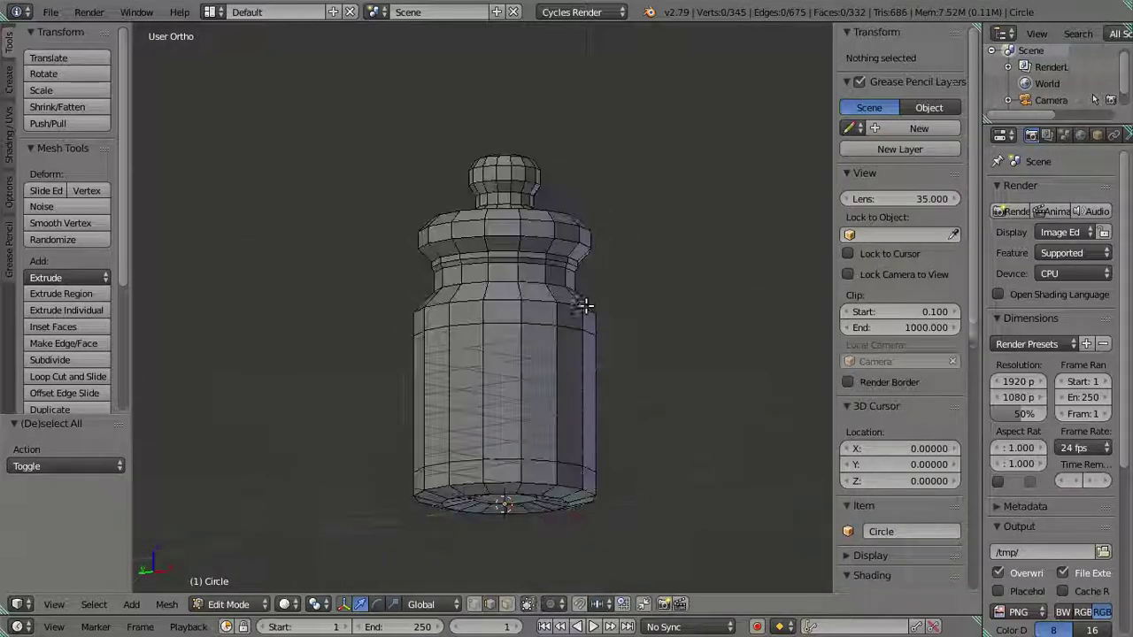
scroll(578, 286, "up", 4)
scroll(557, 314, "up", 1)
scroll(536, 341, "up", 2)
left_click(599, 242, "alt")
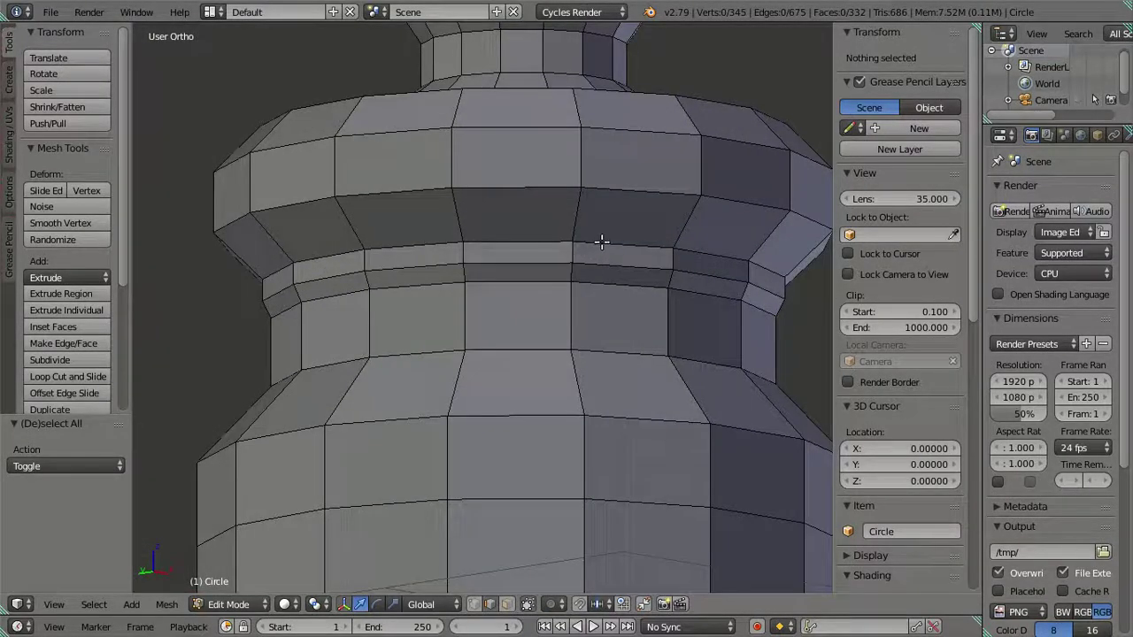
middle_click_drag(648, 307, 542, 319, "shift")
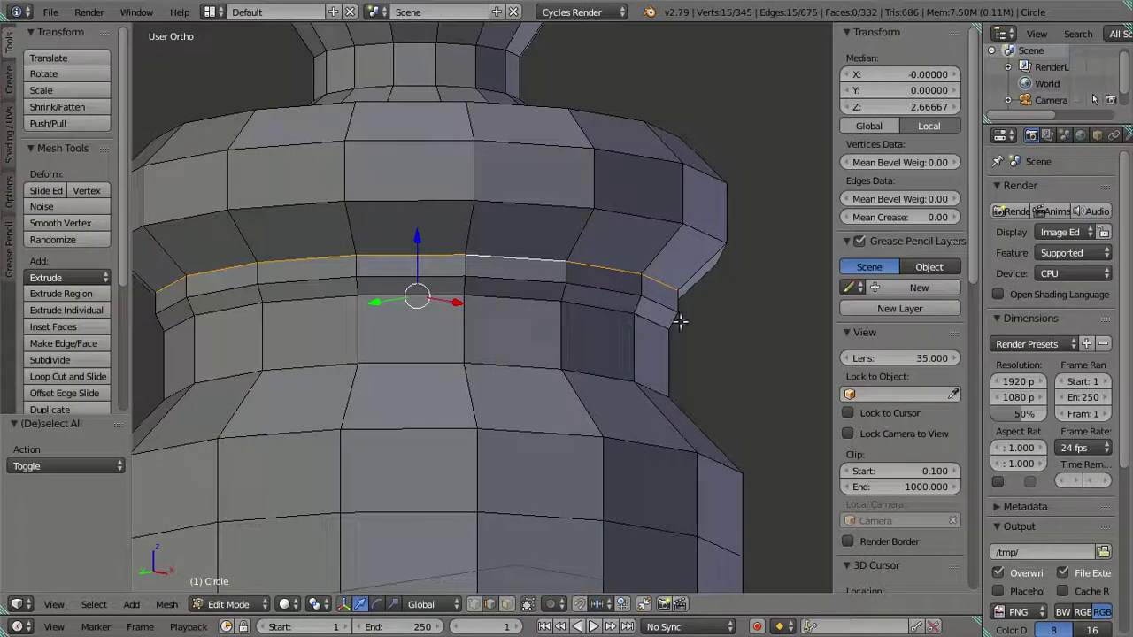
key("v")
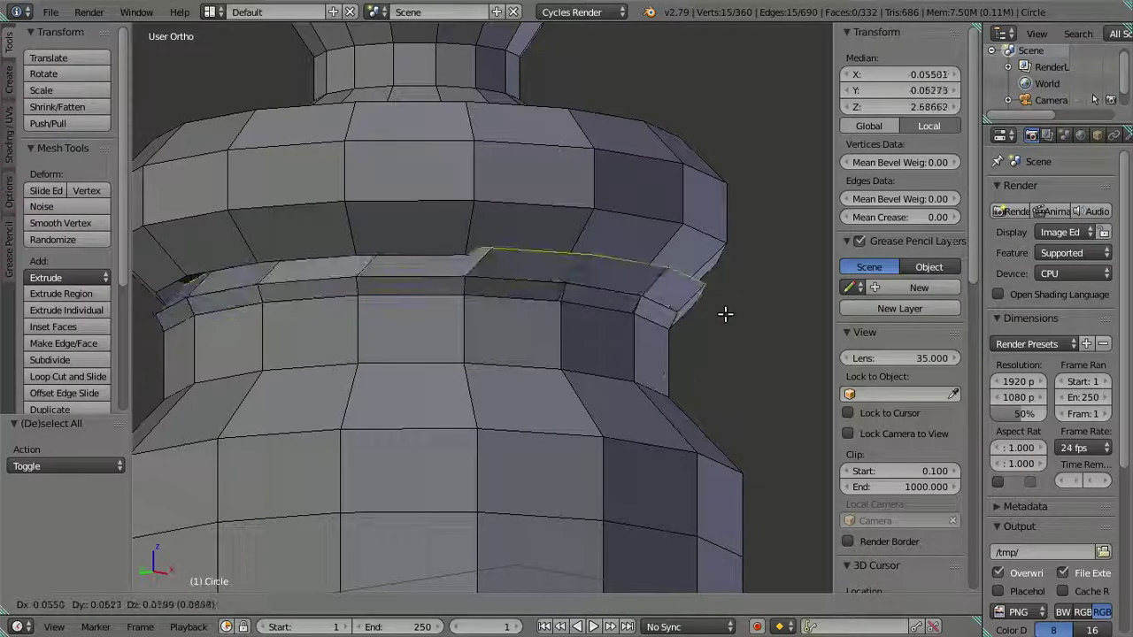
right_click(733, 337)
key("a")
scroll(656, 308, "down", 3)
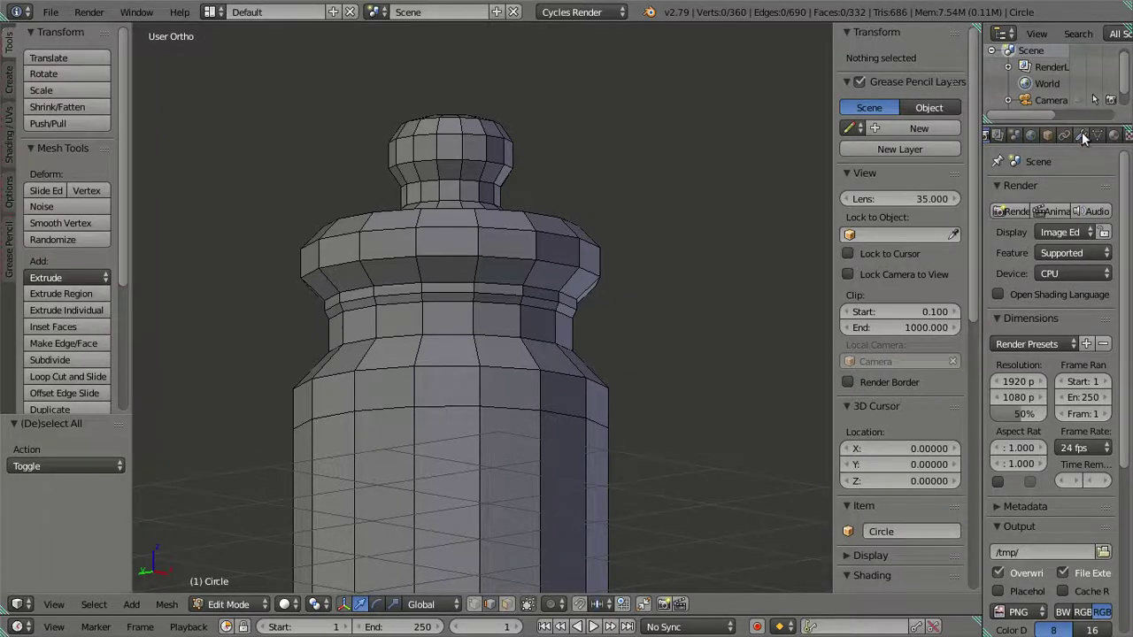
left_click(1082, 135)
Step: Add a Subdivision Surface modifier with smooth shading and set its viewport level to 2
key("Tab")
left_click(1008, 192)
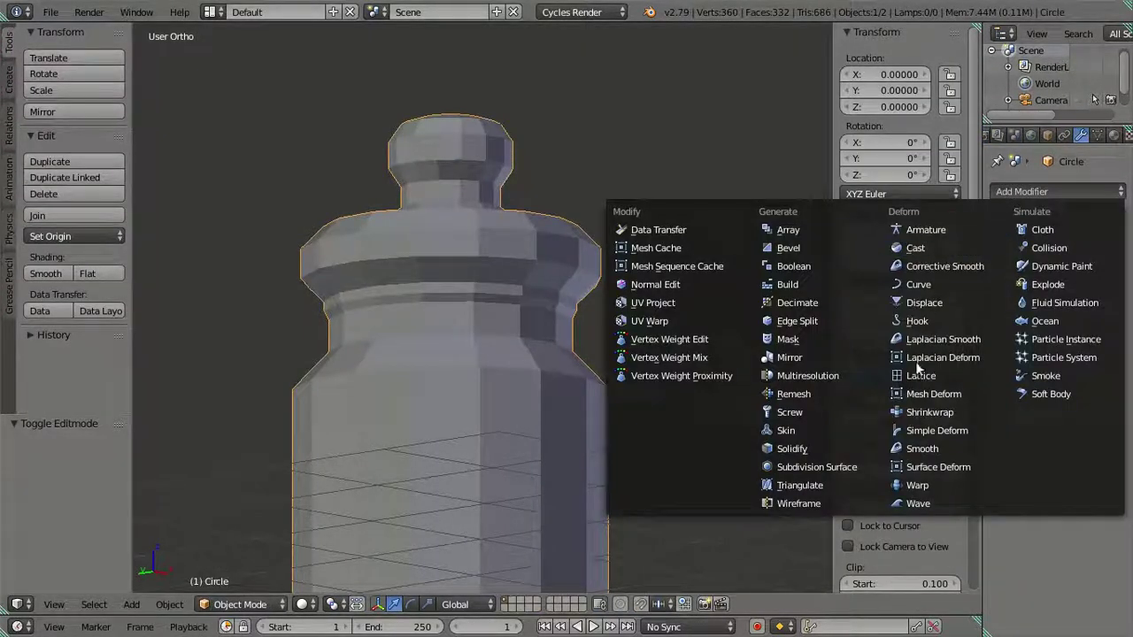
left_click(841, 467)
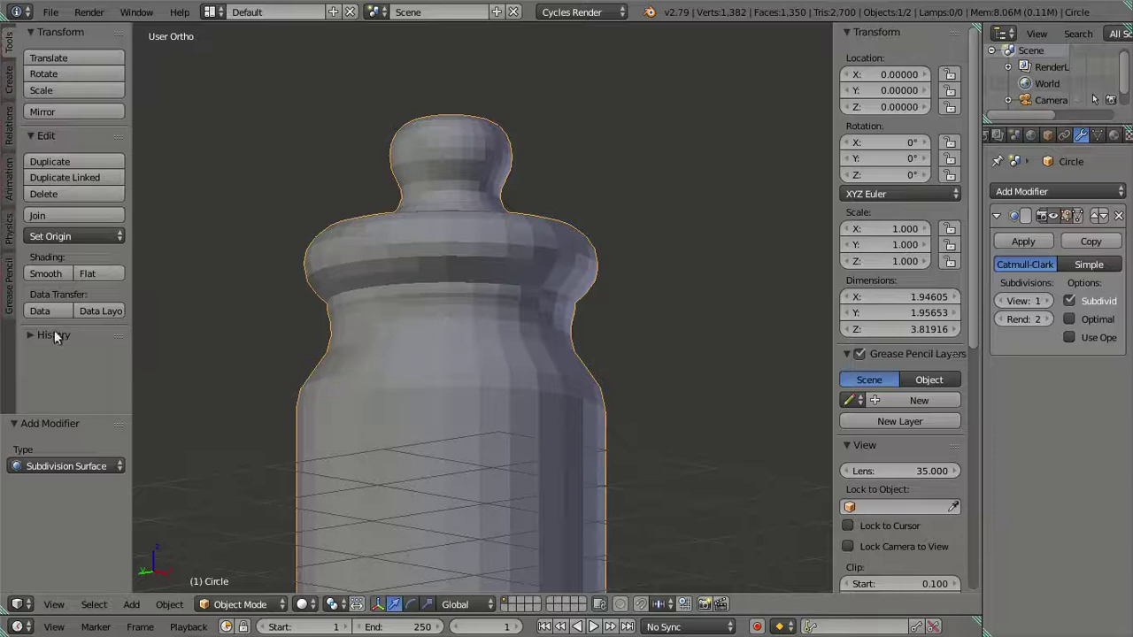
left_click(40, 274)
middle_click_drag(483, 311, 560, 331)
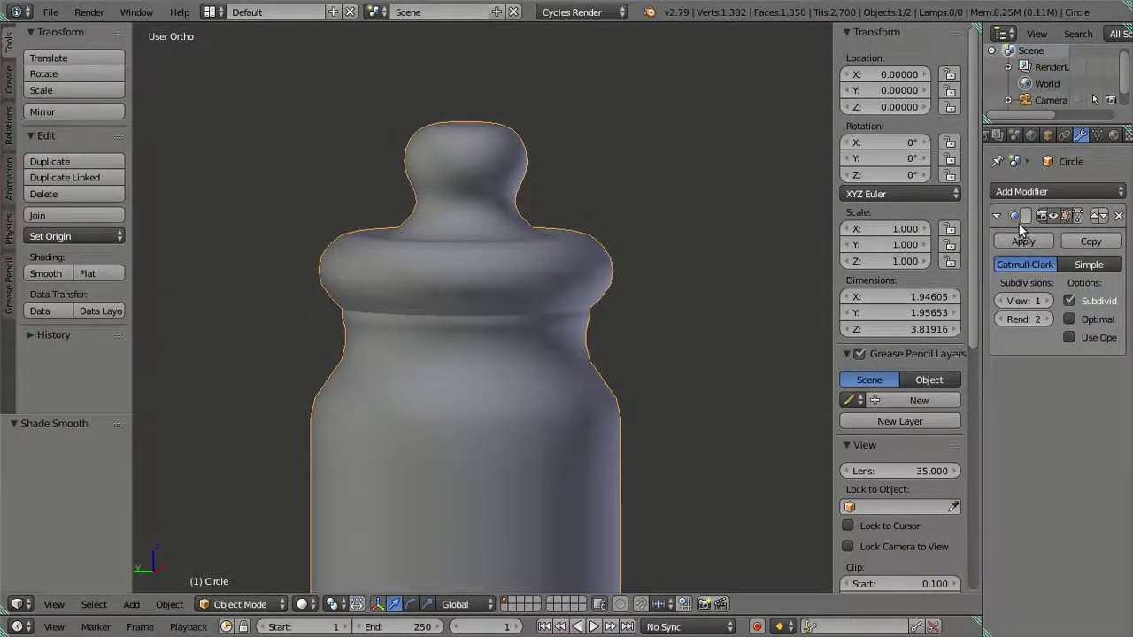
left_click(1040, 301)
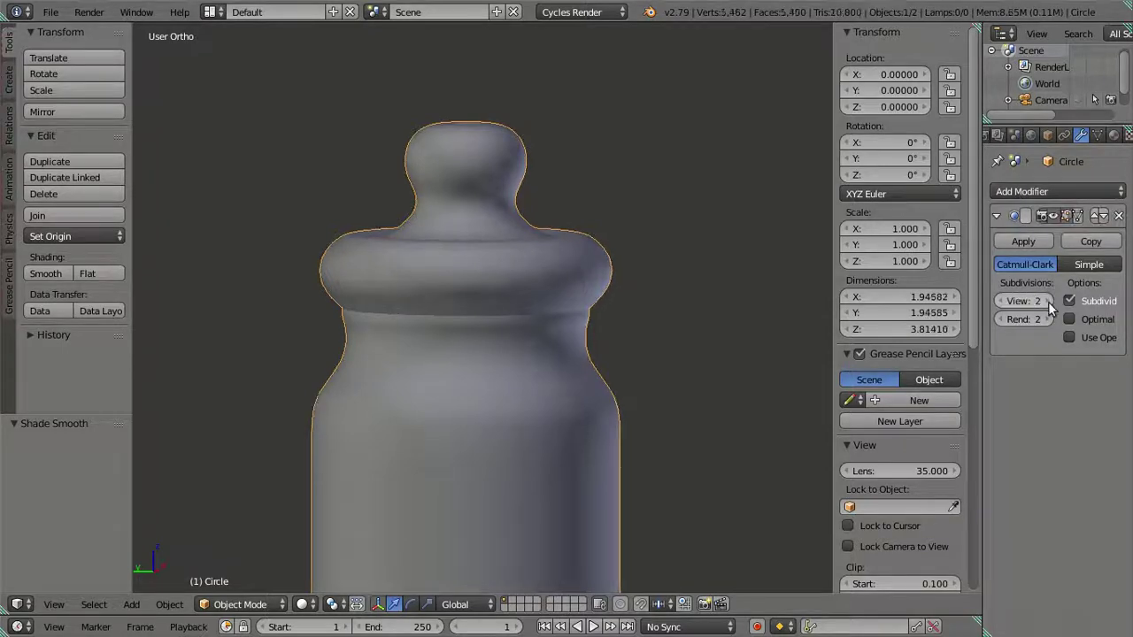
middle_click_drag(537, 311, 615, 304)
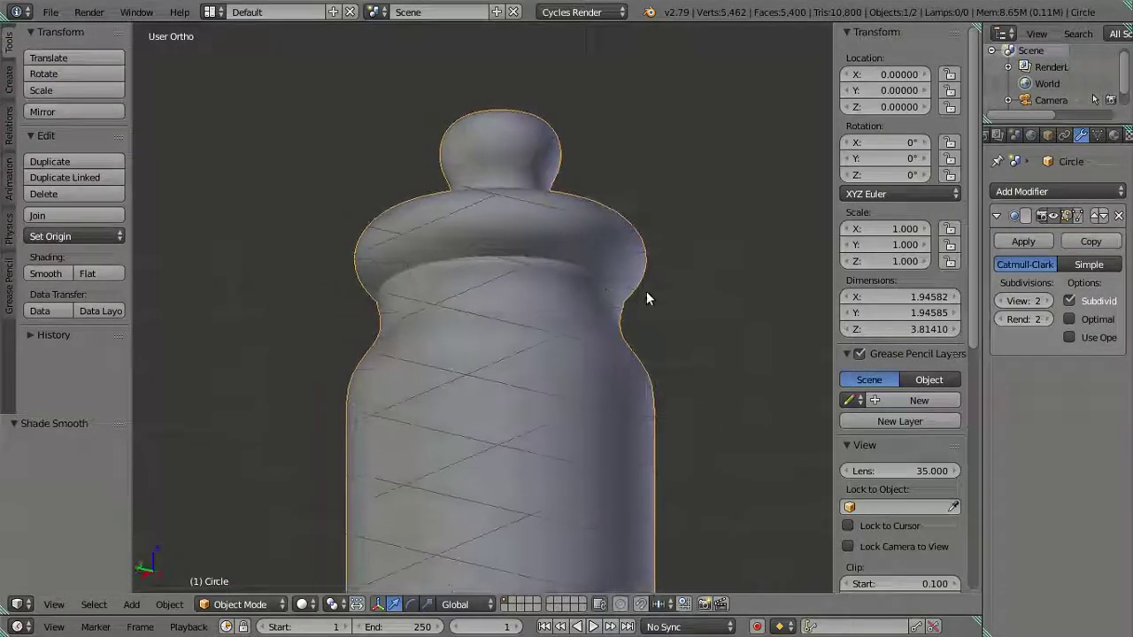
scroll(608, 300, "up", 3)
scroll(610, 367, "up", 2)
scroll(611, 366, "down", 2)
scroll(637, 341, "down", 1)
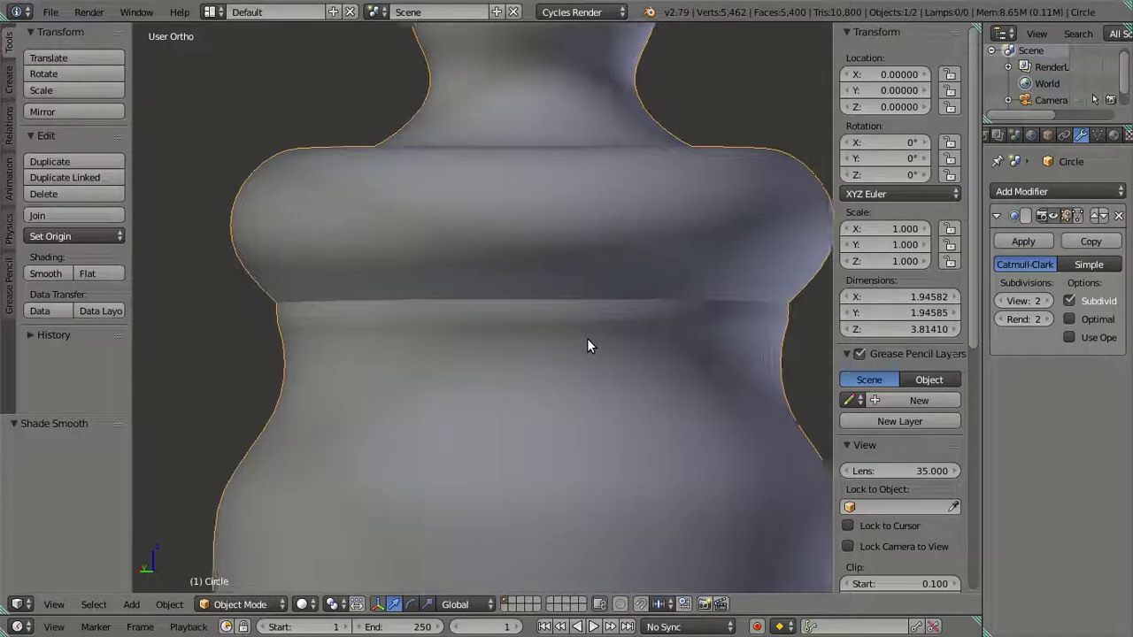
scroll(587, 338, "down", 1)
scroll(575, 334, "down", 2)
Step: Add a Solidify modifier, try a thickness of 1, then undo back to 0.01
left_click(1025, 191)
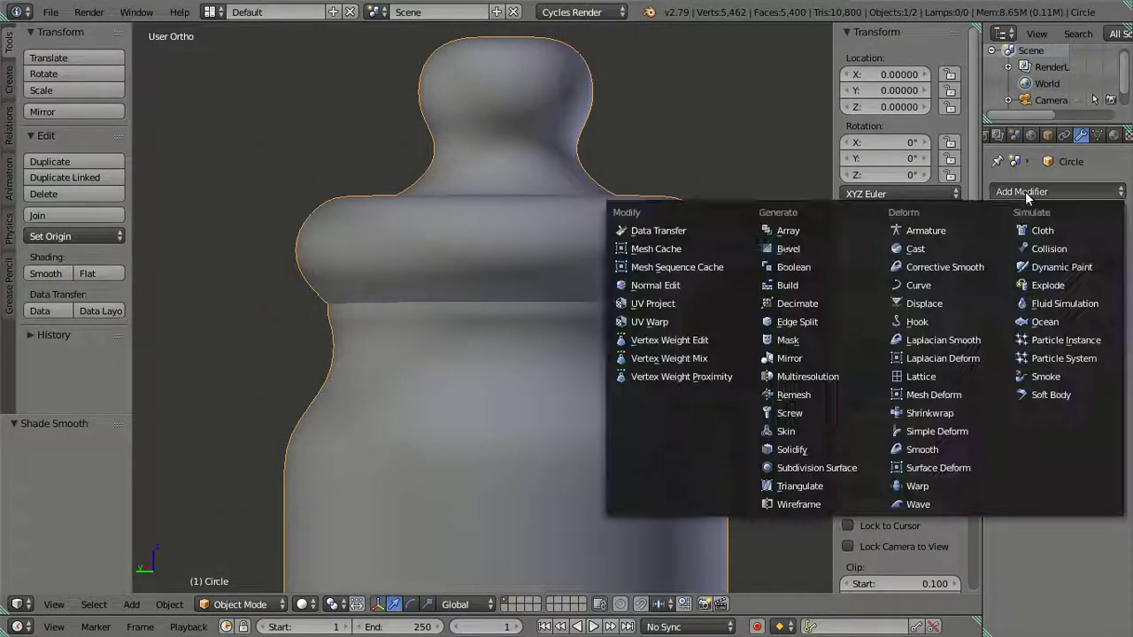
left_click(793, 449)
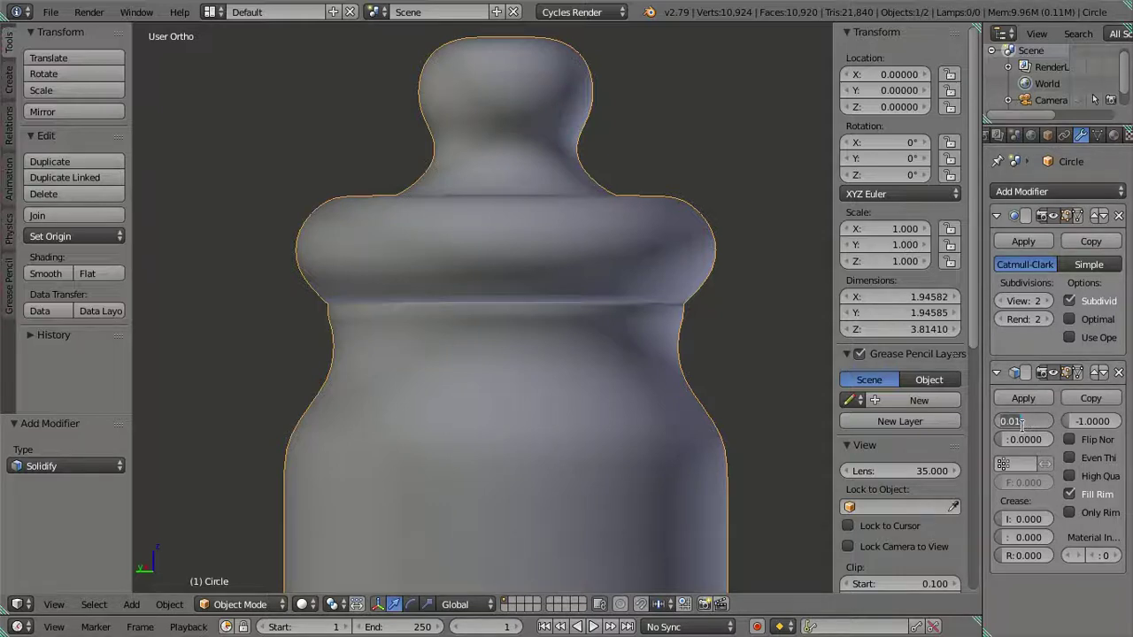
type("1")
key("Return")
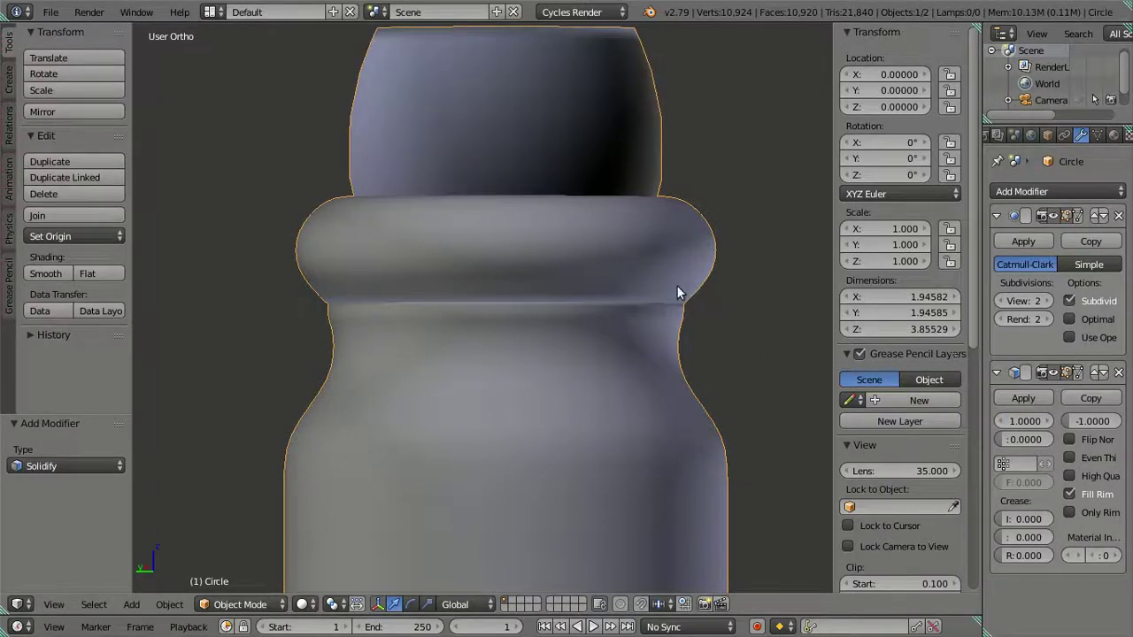
scroll(676, 285, "down", 4)
mouse_move(610, 318)
middle_mouse_down()
mouse_move(620, 372)
mouse_move(610, 347)
mouse_move(643, 326)
middle_mouse_up()
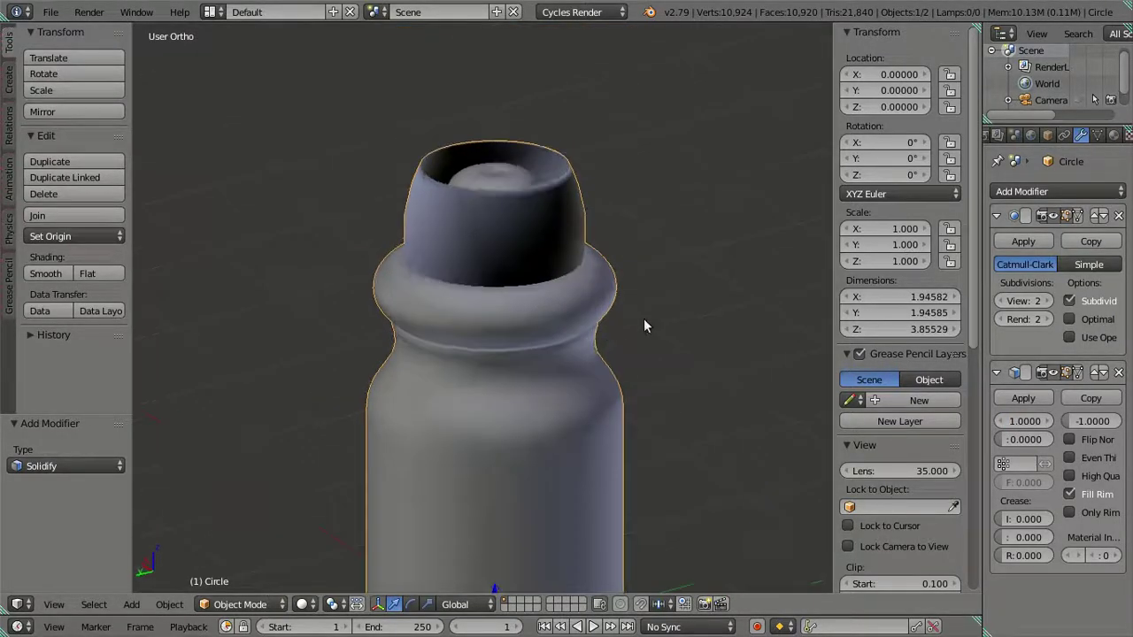
key("ctrl+z")
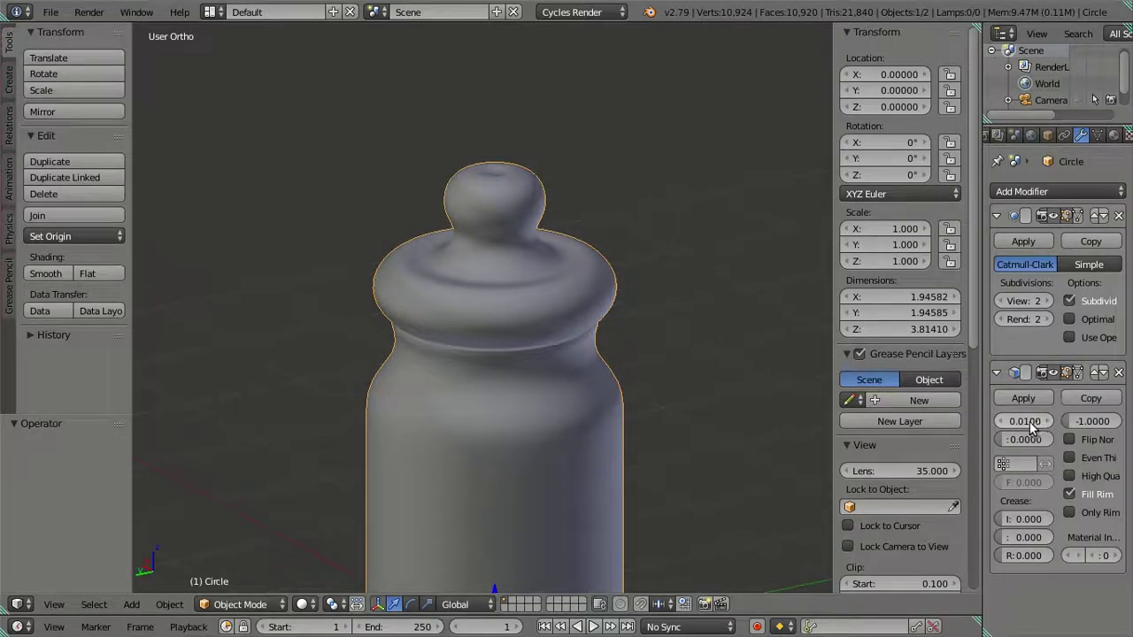
scroll(604, 347, "up", 3)
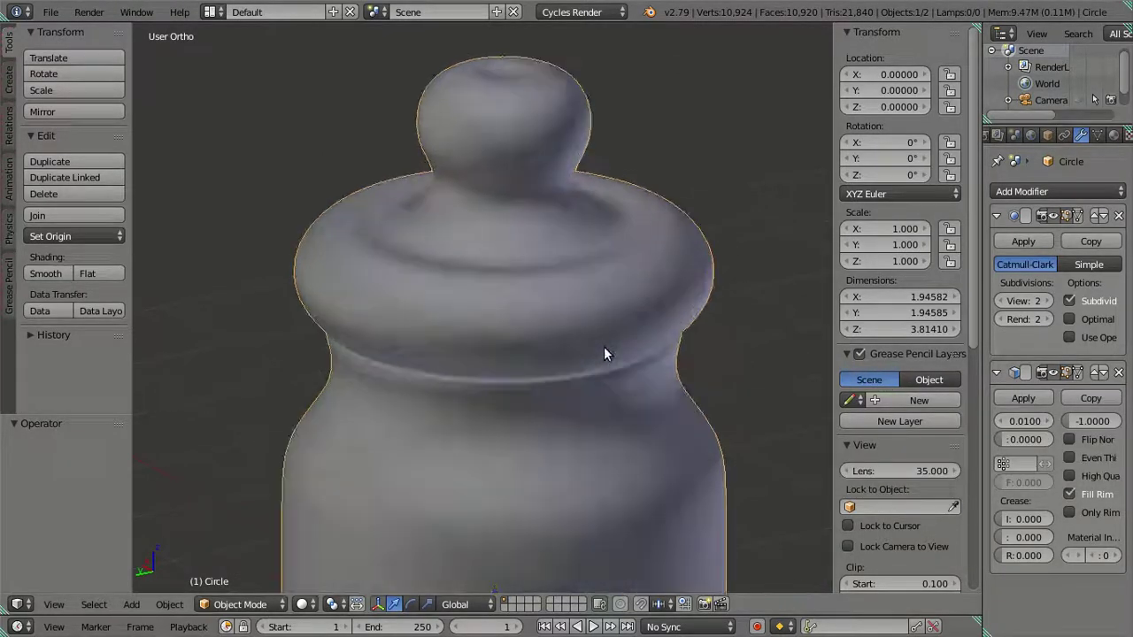
middle_click_drag(605, 349, 607, 317)
Step: Hide the cap geometry in Edit Mode to see into the bottle opening
key("Tab")
right_click(560, 273)
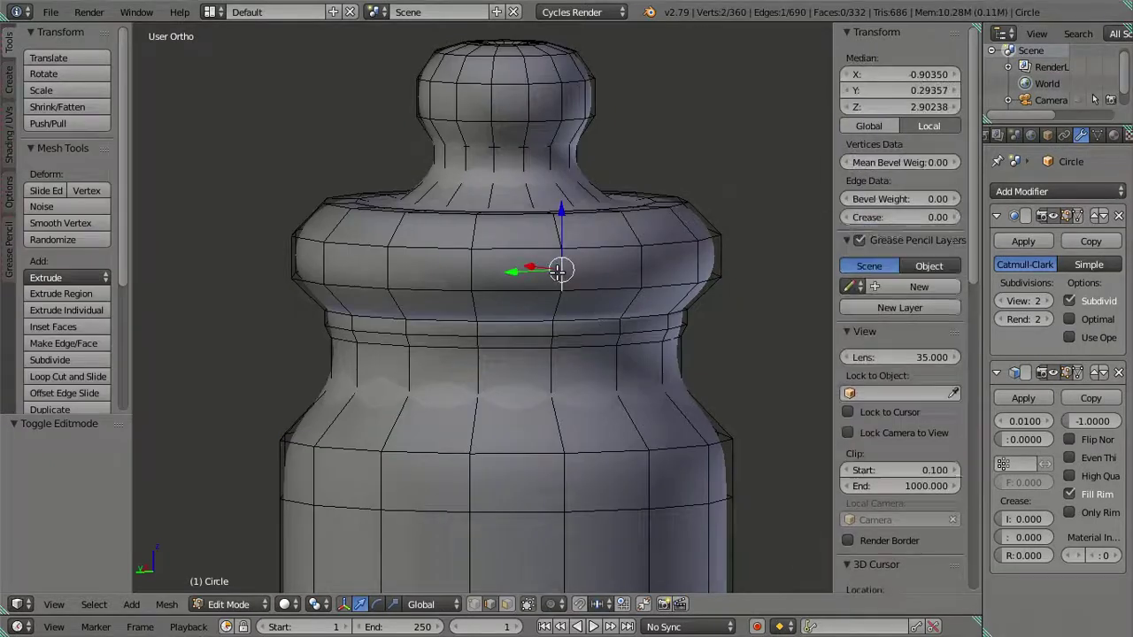
key("ctrl+l")
key("h")
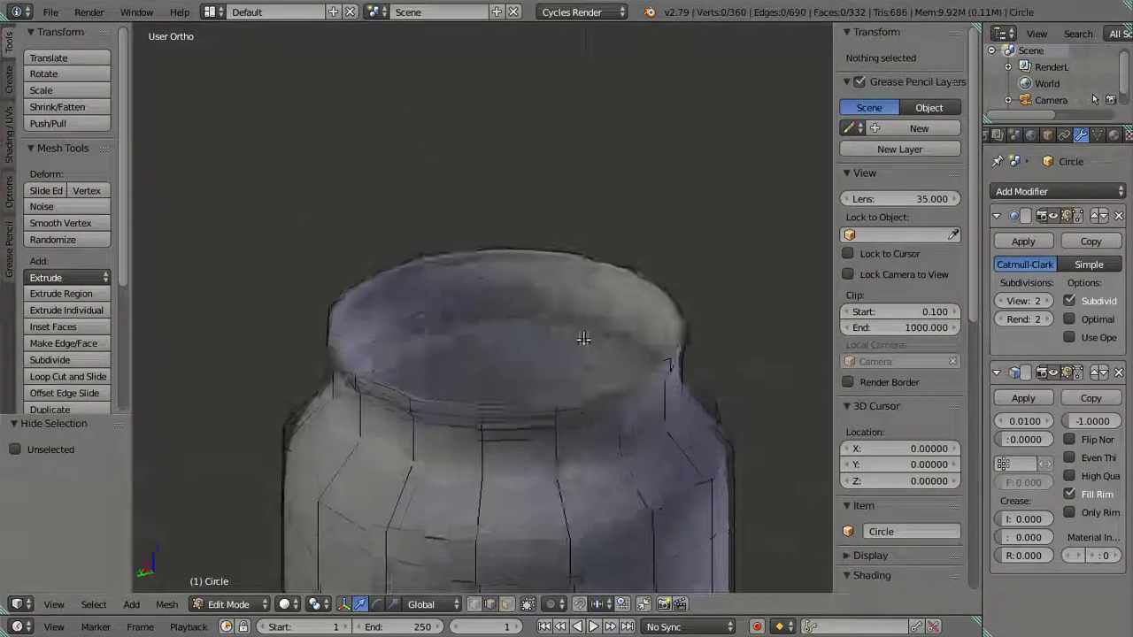
middle_click_drag(583, 338, 622, 380)
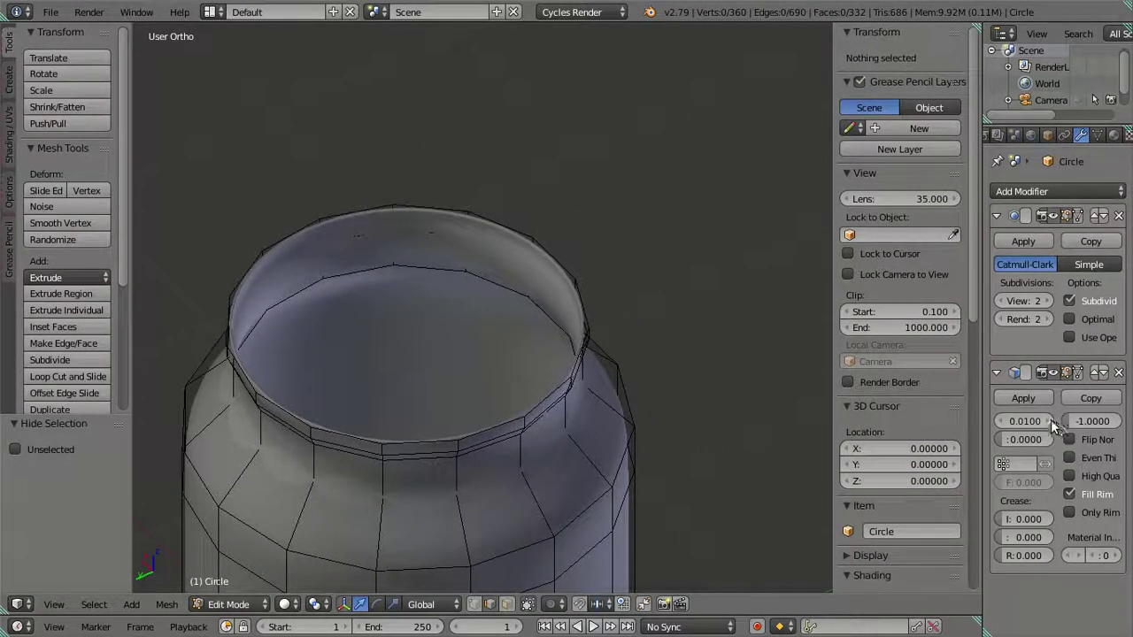
Step: Set the Solidify thickness to 0.1 and return to Object Mode
left_click_drag(1051, 420, 1097, 420)
left_click_drag(1024, 420, 1012, 431)
left_click(1011, 425)
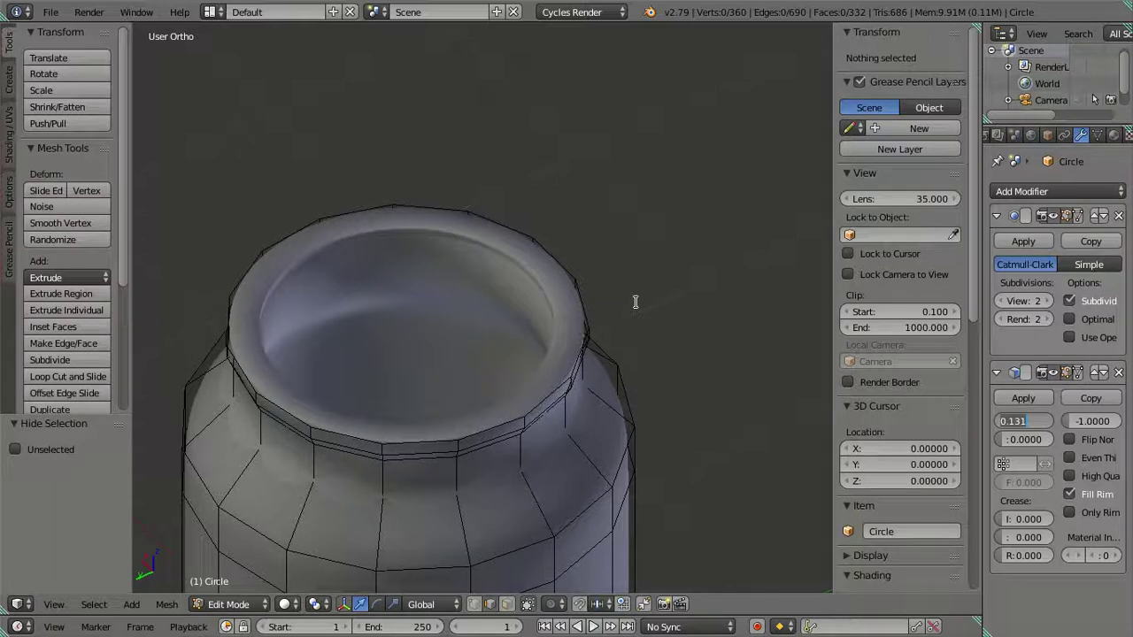
key("Return")
mouse_move(606, 354)
middle_mouse_down()
mouse_move(596, 344)
mouse_move(642, 435)
mouse_move(579, 299)
mouse_move(626, 286)
mouse_move(676, 324)
mouse_move(643, 314)
mouse_move(663, 366)
middle_mouse_up()
scroll(646, 318, "up", 2)
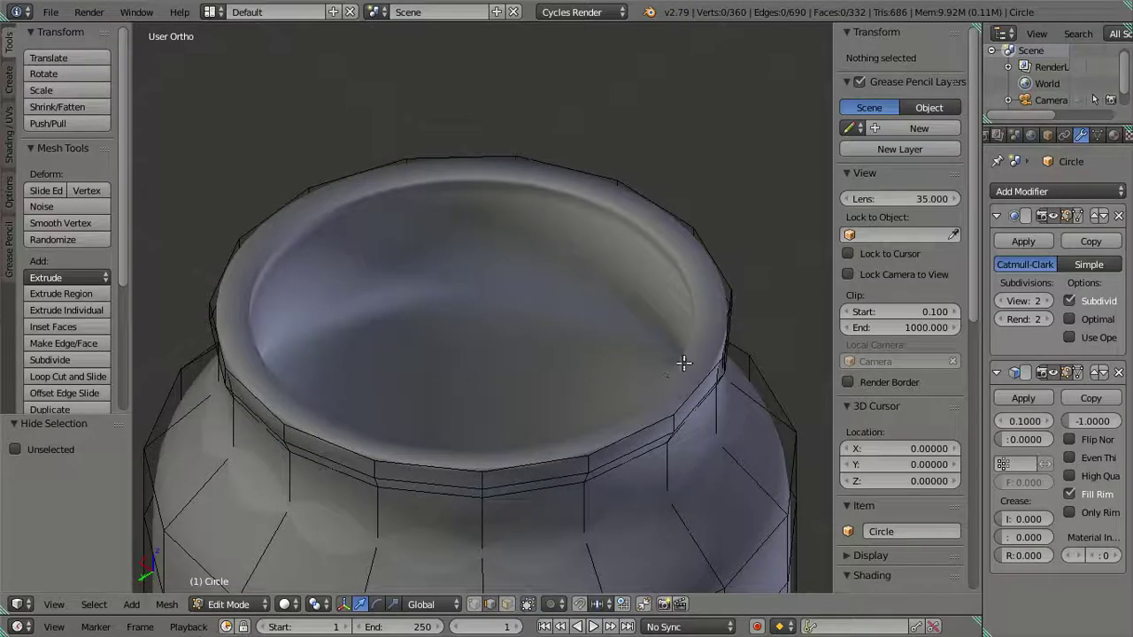
key("Tab")
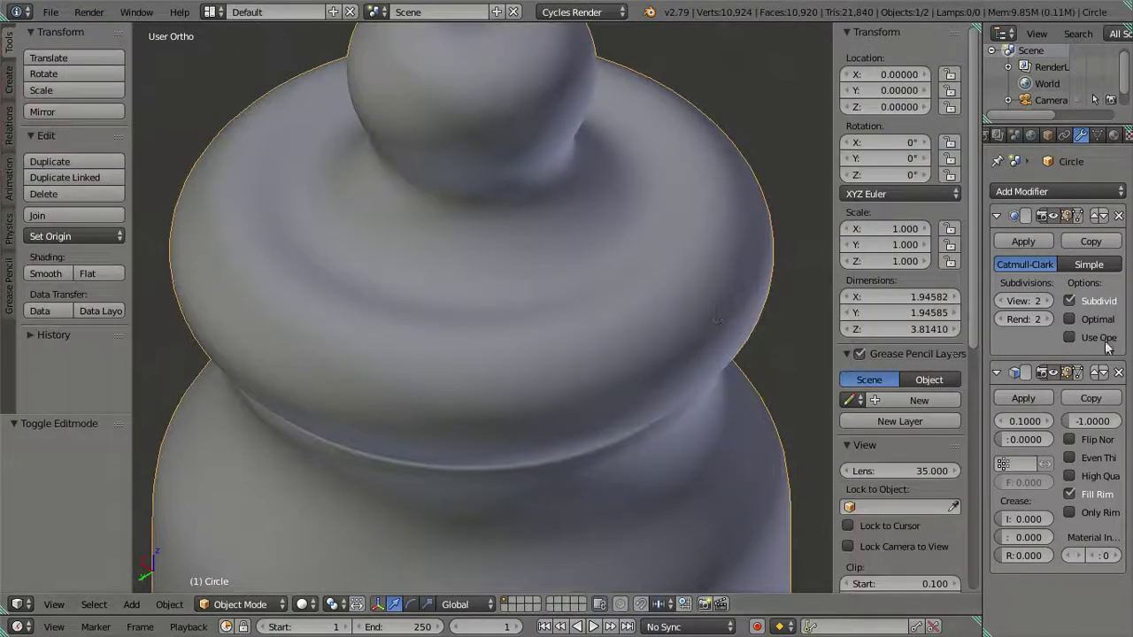
Step: Apply the Solidify modifier to the bottle mesh
left_click(1023, 401)
key("Tab")
middle_click_drag(610, 413, 574, 332)
key("Tab")
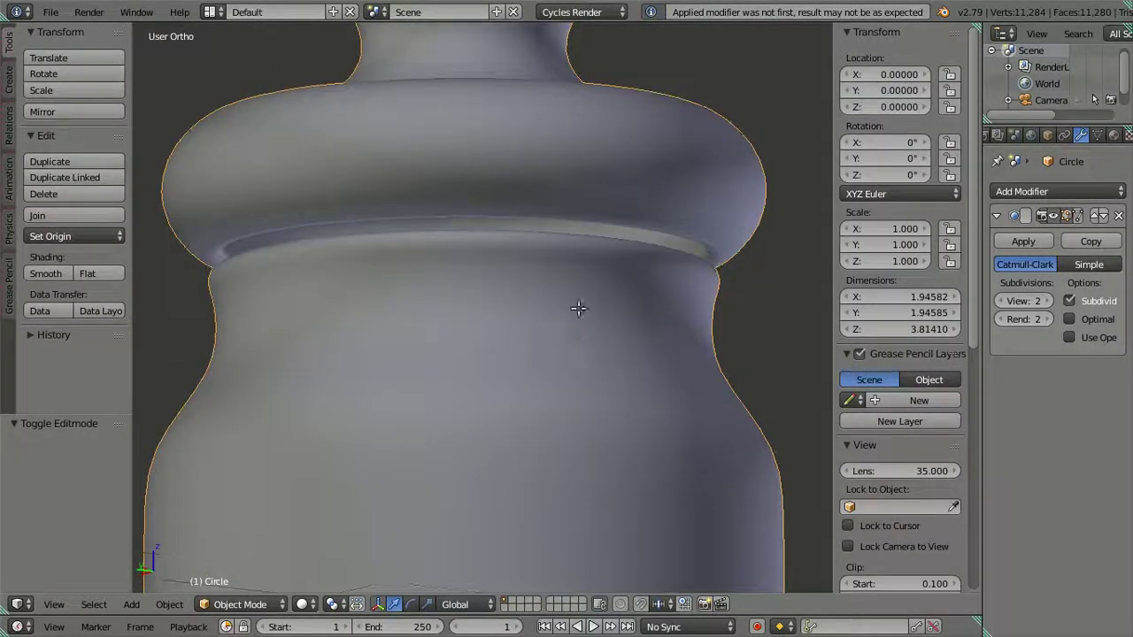
Step: Reveal the cap, select its connected geometry, and hide it again
key("Tab")
key("alt+h")
right_click(613, 177)
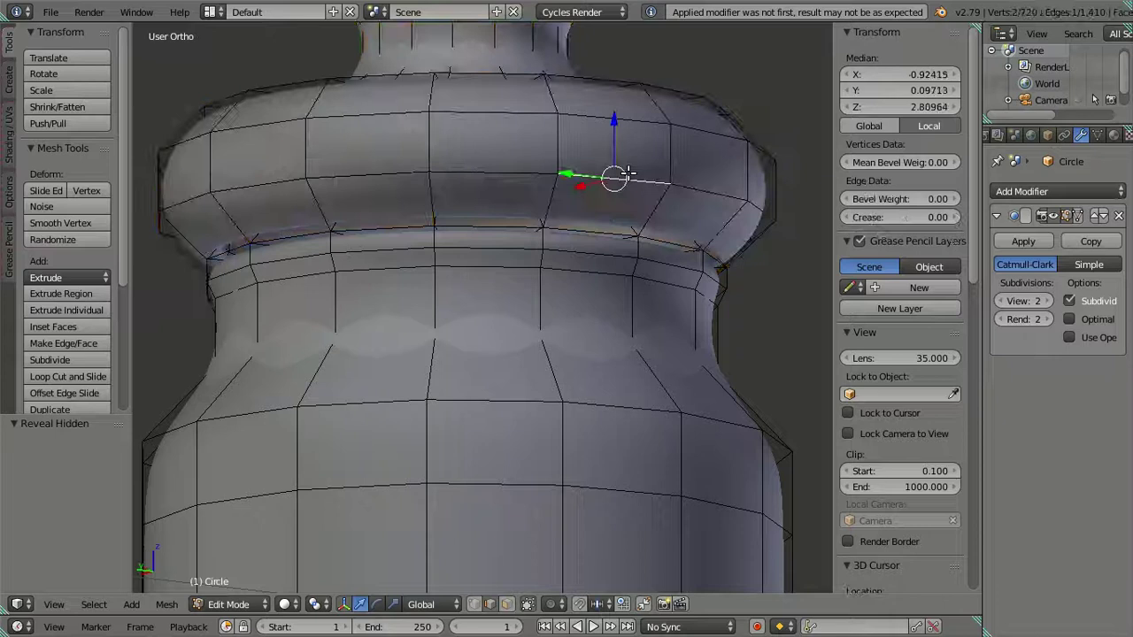
right_click(668, 156)
key("l")
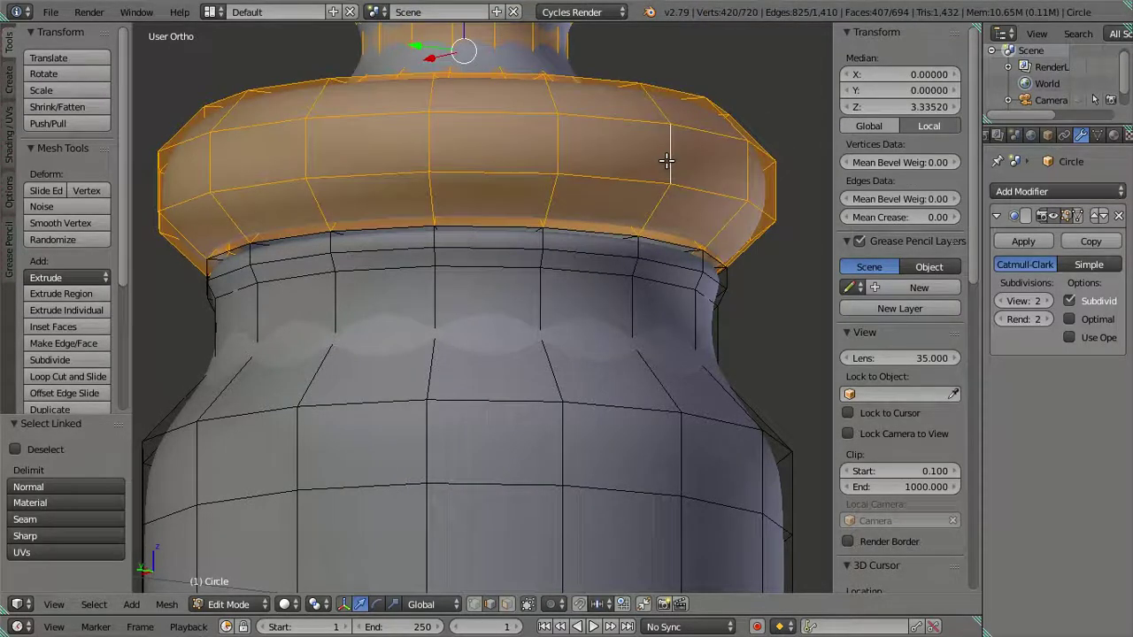
key("h")
mouse_move(625, 230)
middle_mouse_down()
mouse_move(645, 319)
mouse_move(587, 281)
middle_mouse_up()
scroll(669, 325, "up", 3)
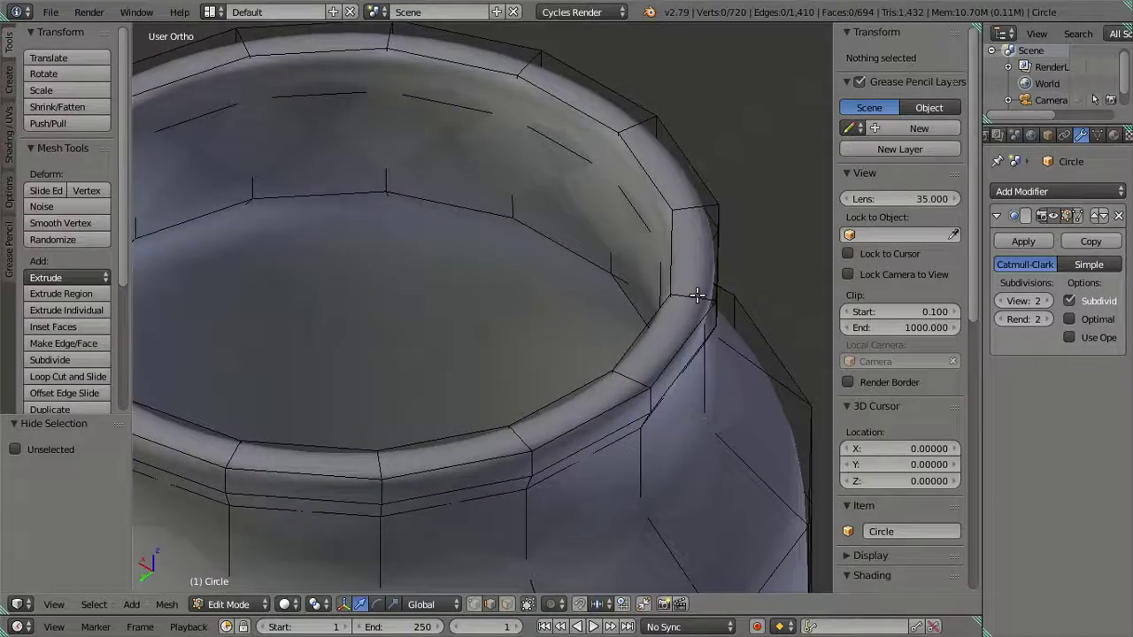
Step: Add a centred loop cut around the bottle's rim
key("ctrl+r")
left_click(697, 295)
right_click(698, 295)
middle_click_drag(698, 295, 670, 286)
key("a")
key("Tab")
Step: Lower the Subdivision Surface viewport level to 0
scroll(670, 286, "up", 4)
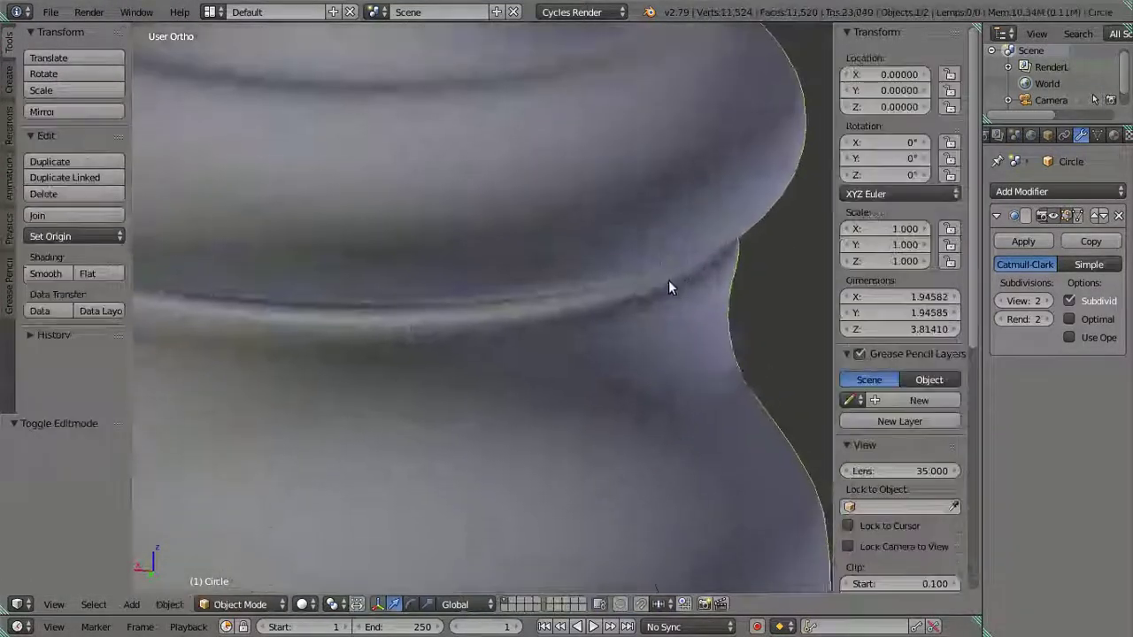
scroll(660, 272, "up", 2)
scroll(659, 265, "down", 1)
scroll(673, 336, "down", 3)
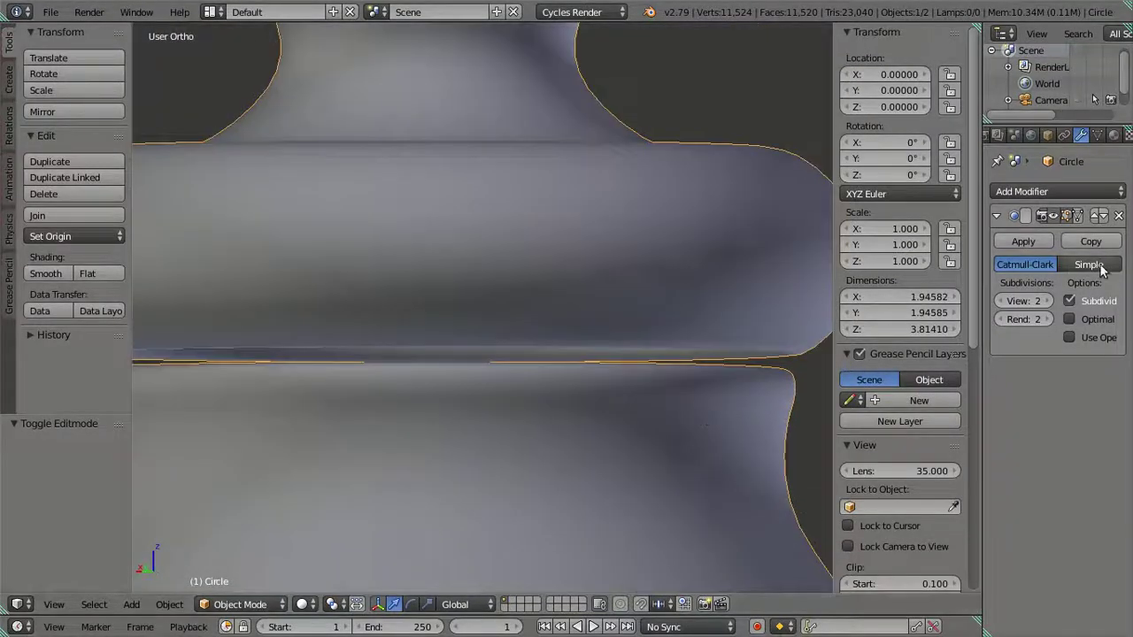
left_click(1006, 301)
left_click(1005, 301)
scroll(493, 381, "down", 3)
Step: Reveal the cap and hide the lower jar body to isolate it
key("Tab")
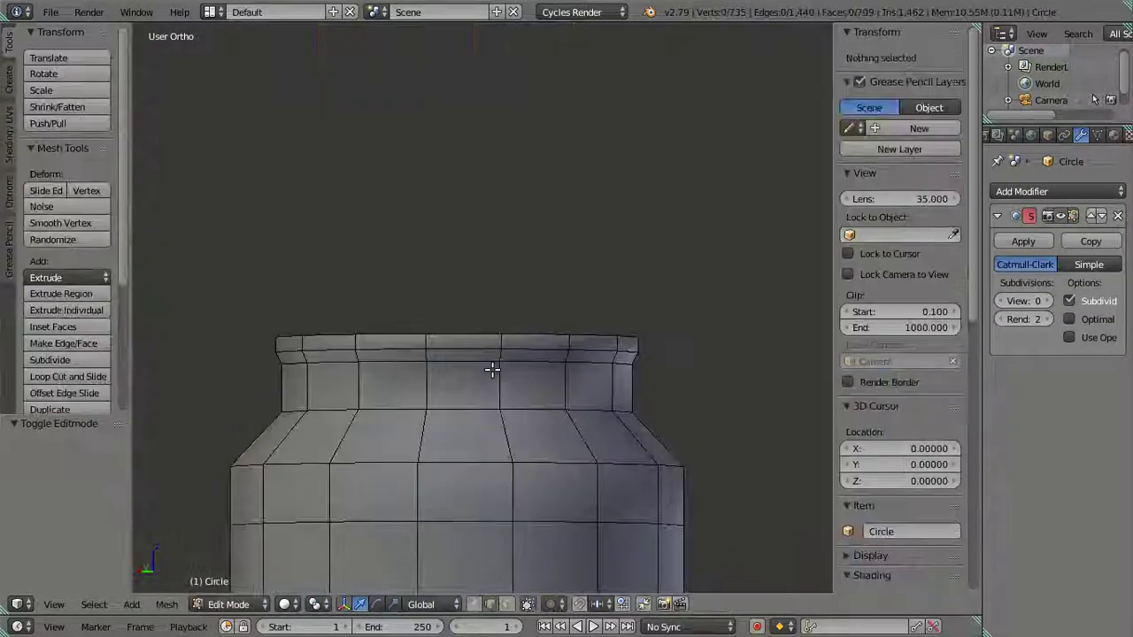
key("alt+h")
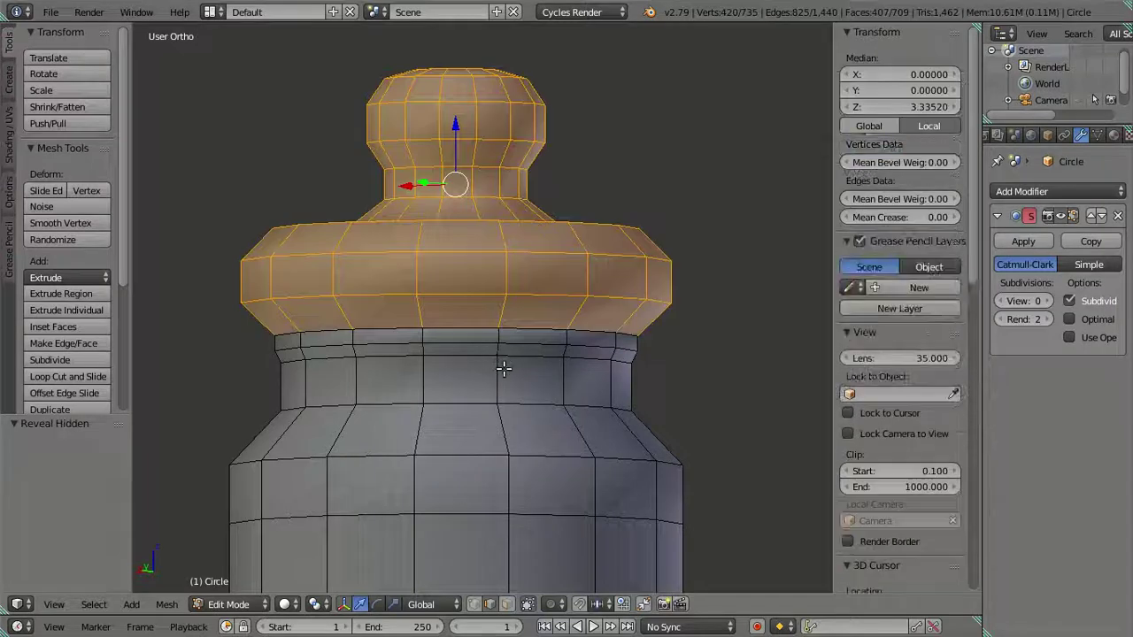
key("a")
key("l")
key("h")
Step: Snap the 3D cursor to the bottom edge loop of the cap ring
mouse_move(499, 372)
middle_mouse_down()
mouse_move(498, 309)
mouse_move(531, 357)
middle_mouse_up()
scroll(531, 357, "up", 3)
mouse_move(554, 410)
middle_mouse_down()
mouse_move(572, 450)
mouse_move(614, 442)
mouse_move(574, 399)
mouse_move(578, 369)
middle_mouse_up()
left_click(573, 363, "alt")
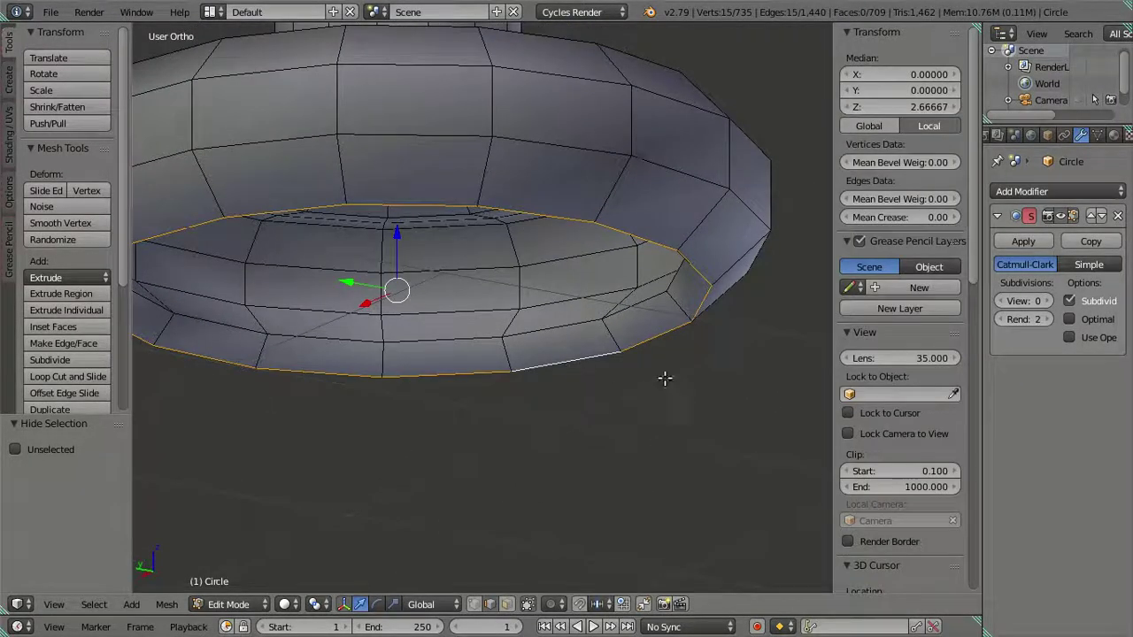
key("shift+s")
left_click(663, 451)
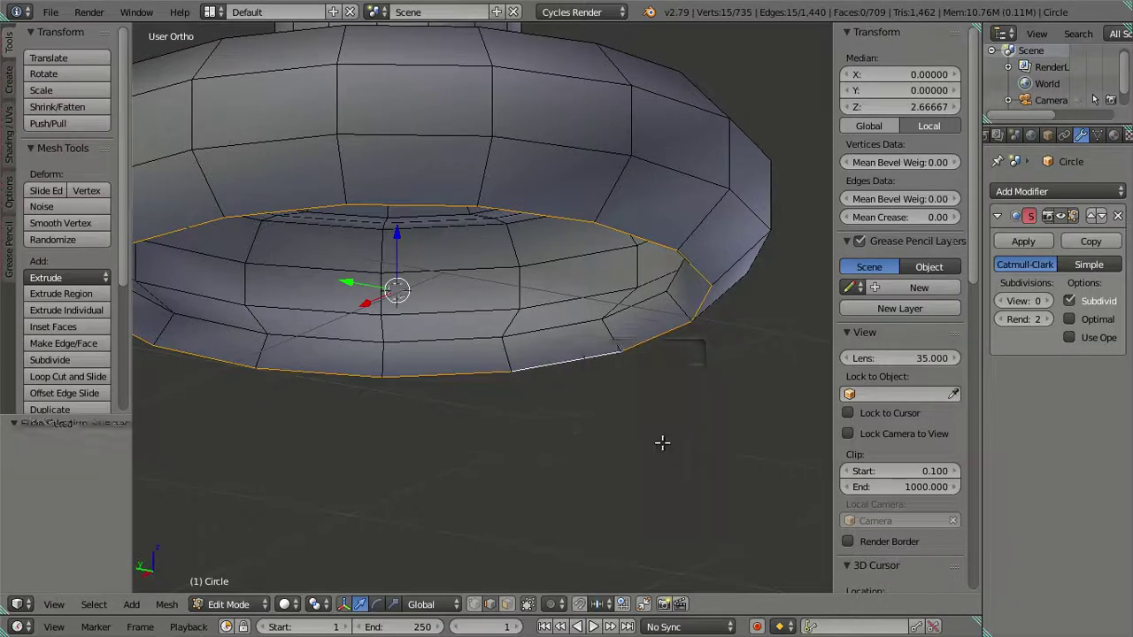
Step: Loop-cut the cap ring and snap the new loop onto the 3D cursor with offset
key("ctrl+r")
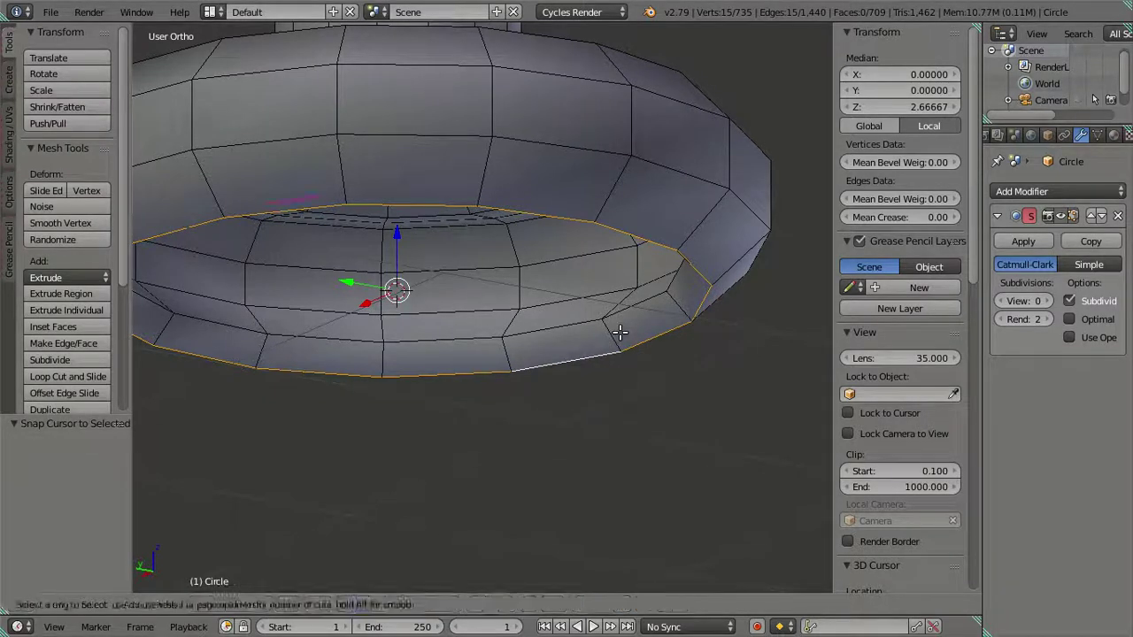
left_click(618, 329)
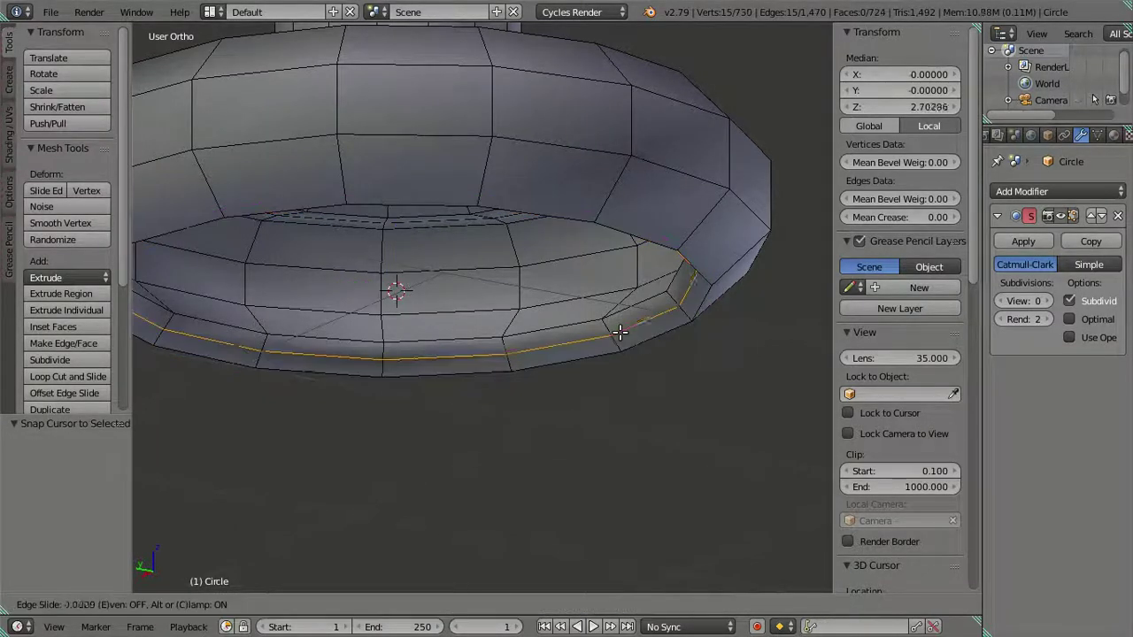
left_click(595, 285)
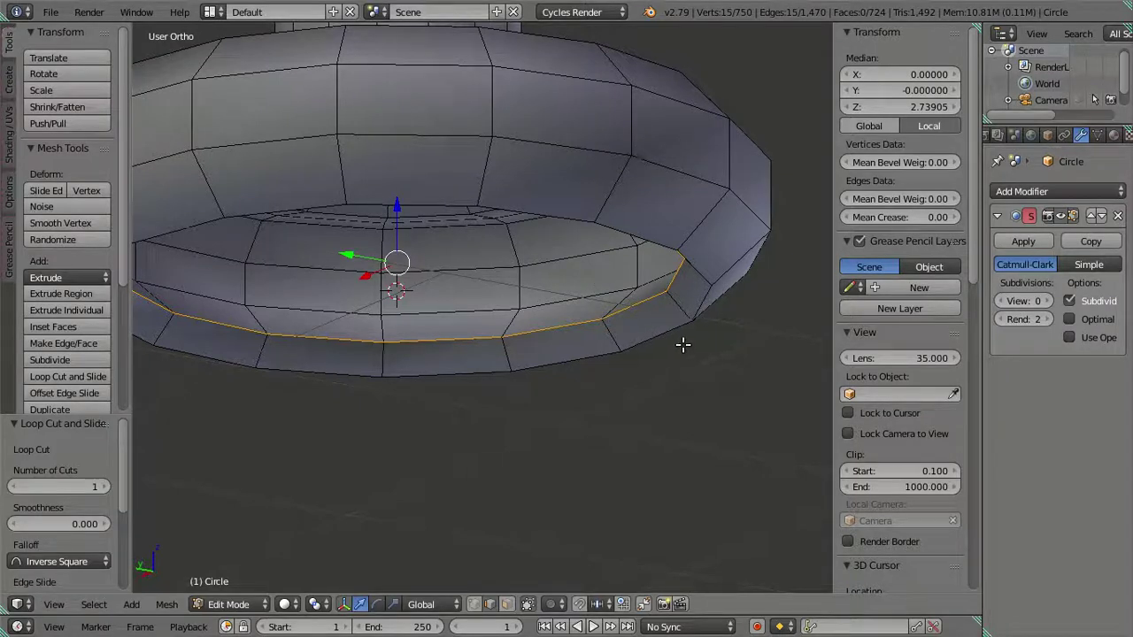
key("shift+s")
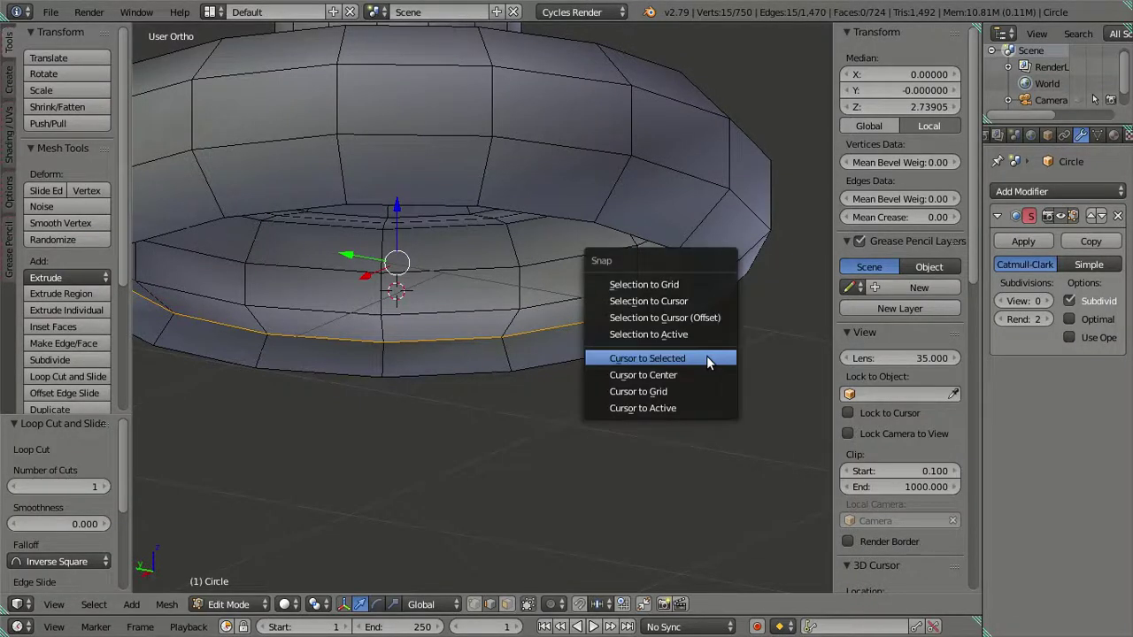
left_click(696, 317)
Step: Select the band of faces around the inner rim
mouse_move(545, 334)
middle_mouse_down()
mouse_move(567, 349)
mouse_move(551, 257)
mouse_move(557, 344)
mouse_move(560, 271)
mouse_move(575, 268)
mouse_move(587, 301)
mouse_move(515, 419)
middle_mouse_up()
scroll(515, 419, "up", 1)
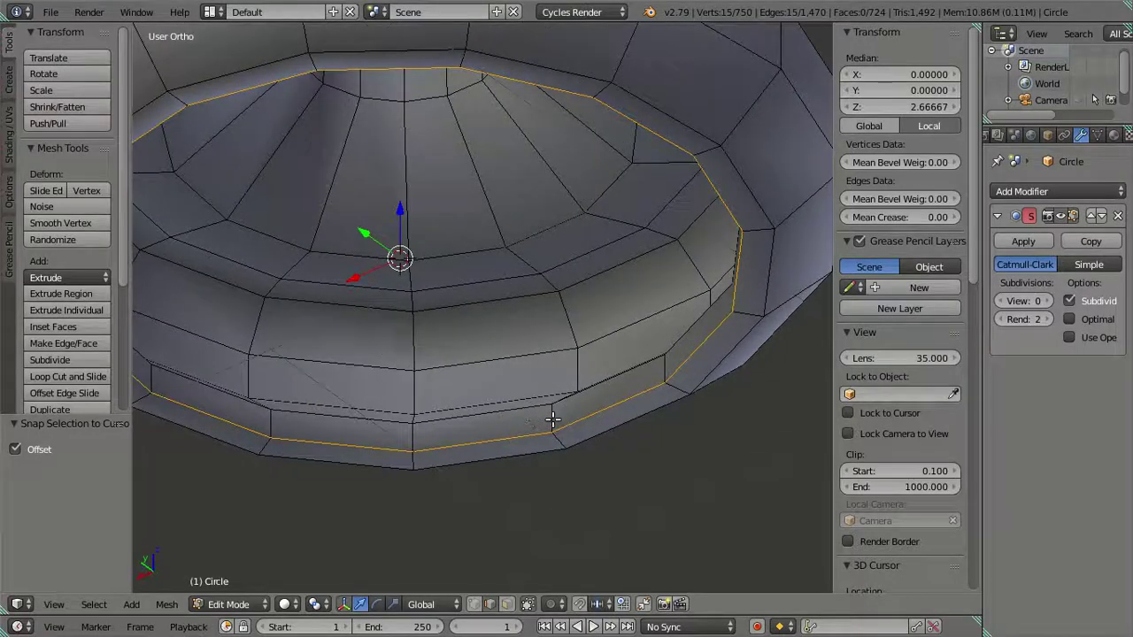
right_click(551, 418, "ctrl+alt")
mouse_move(555, 422)
middle_mouse_down()
mouse_move(520, 421)
mouse_move(538, 400)
mouse_move(706, 455)
mouse_move(185, 388)
mouse_move(253, 372)
mouse_move(276, 271)
mouse_move(198, 413)
mouse_move(266, 517)
mouse_move(251, 404)
mouse_move(233, 381)
mouse_move(415, 348)
middle_mouse_up()
right_click(479, 377, "ctrl+alt")
scroll(814, 397, "down", 3)
scroll(673, 411, "up", 1)
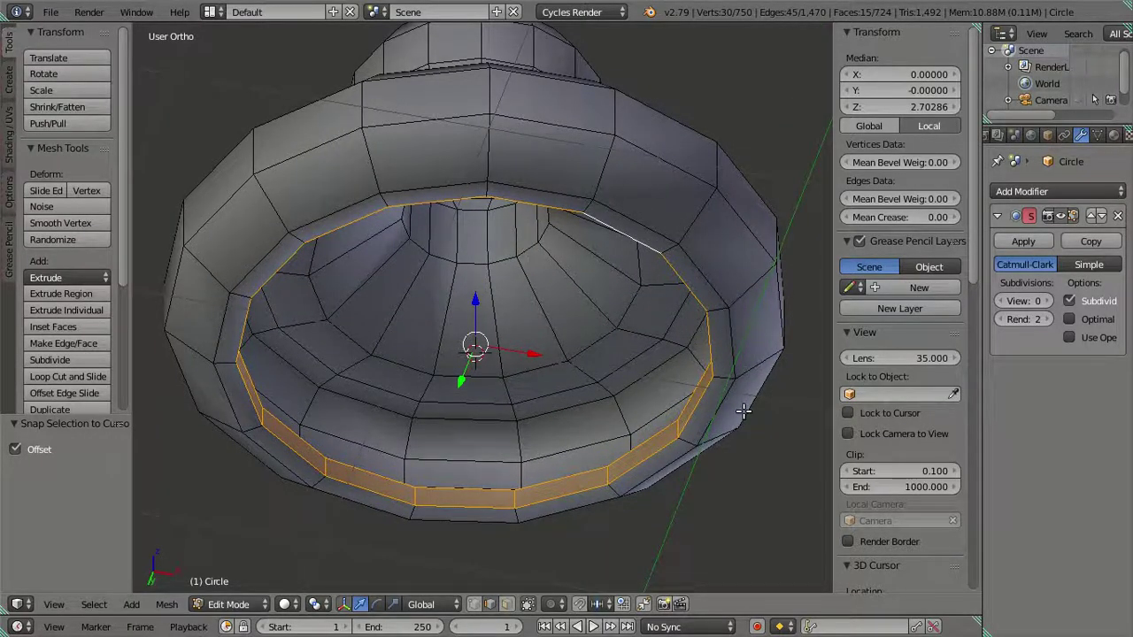
Step: Extrude the rim faces and scale the new ring to 0.9 on X and on Y
key("e")
key("s")
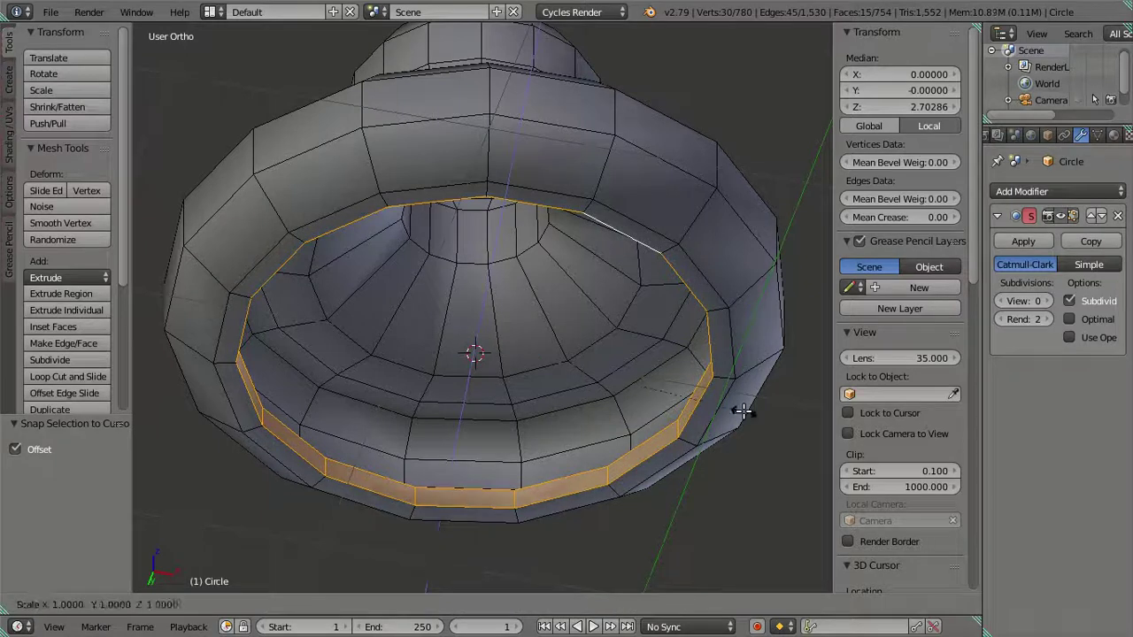
key("x")
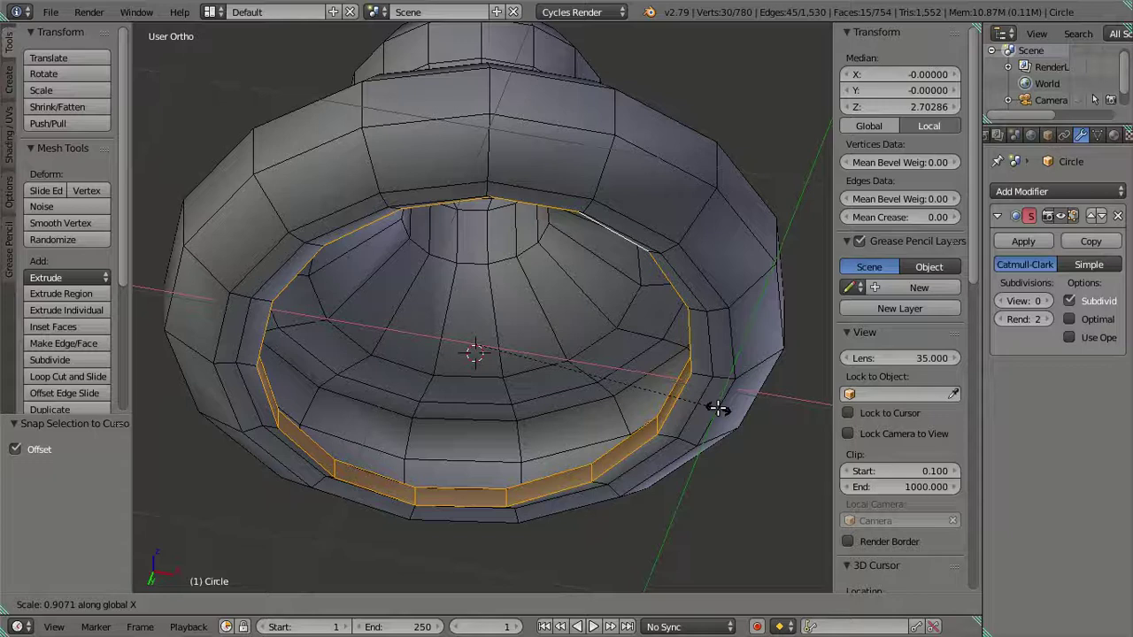
type("9")
key("Return")
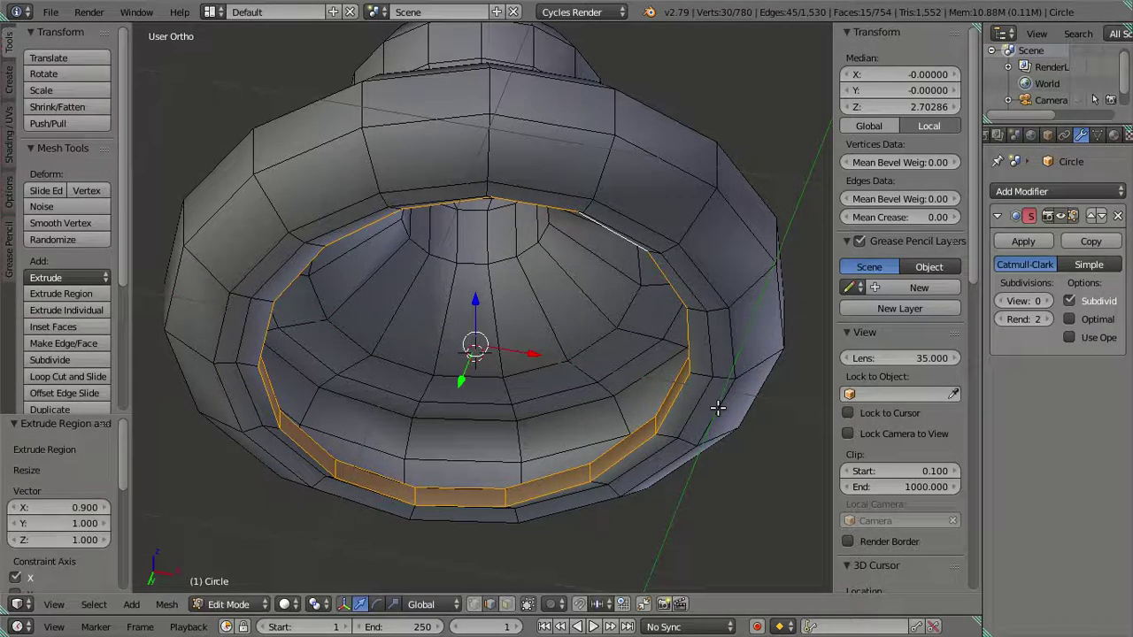
type("sy")
type(".9")
key("Return")
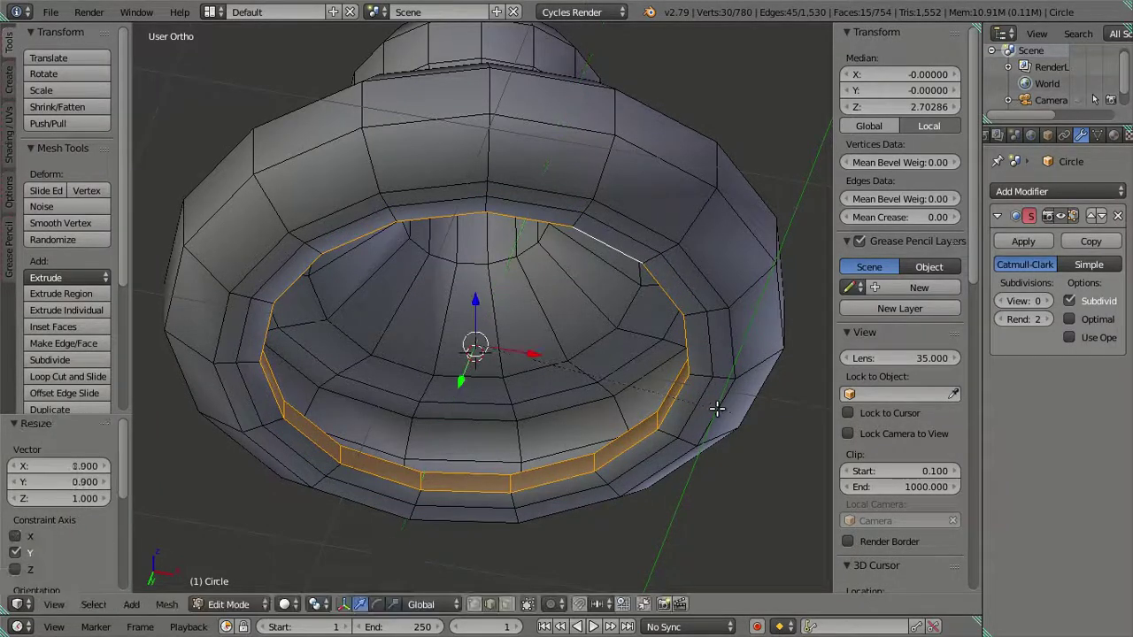
Step: Select the inset inner face ring and extrude it straight down along Z
key("a")
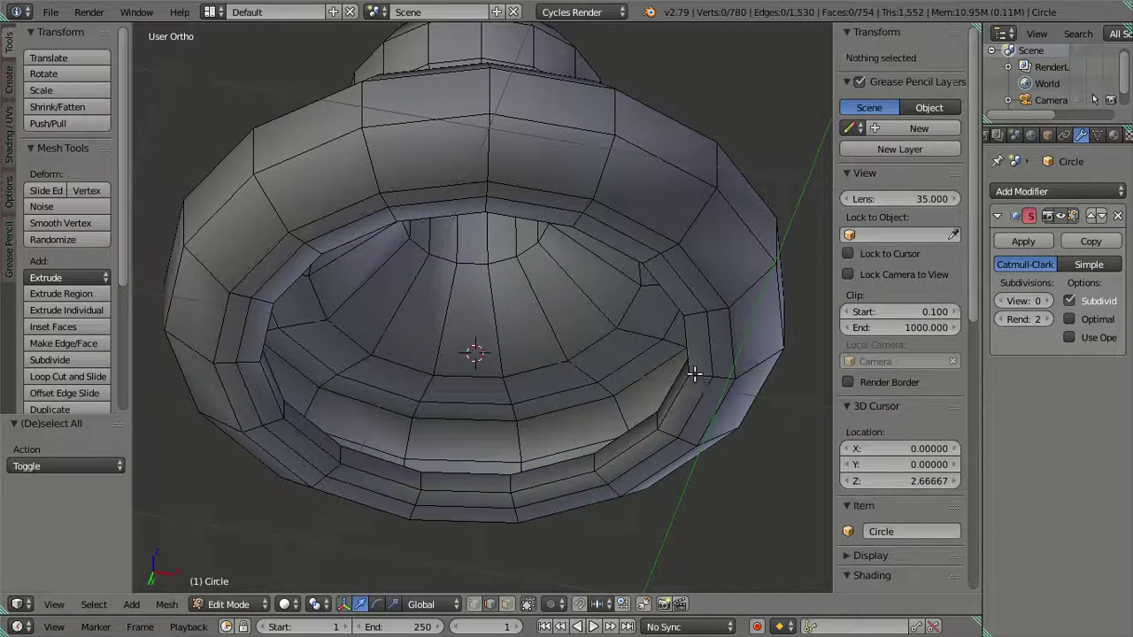
right_click(700, 376, "alt")
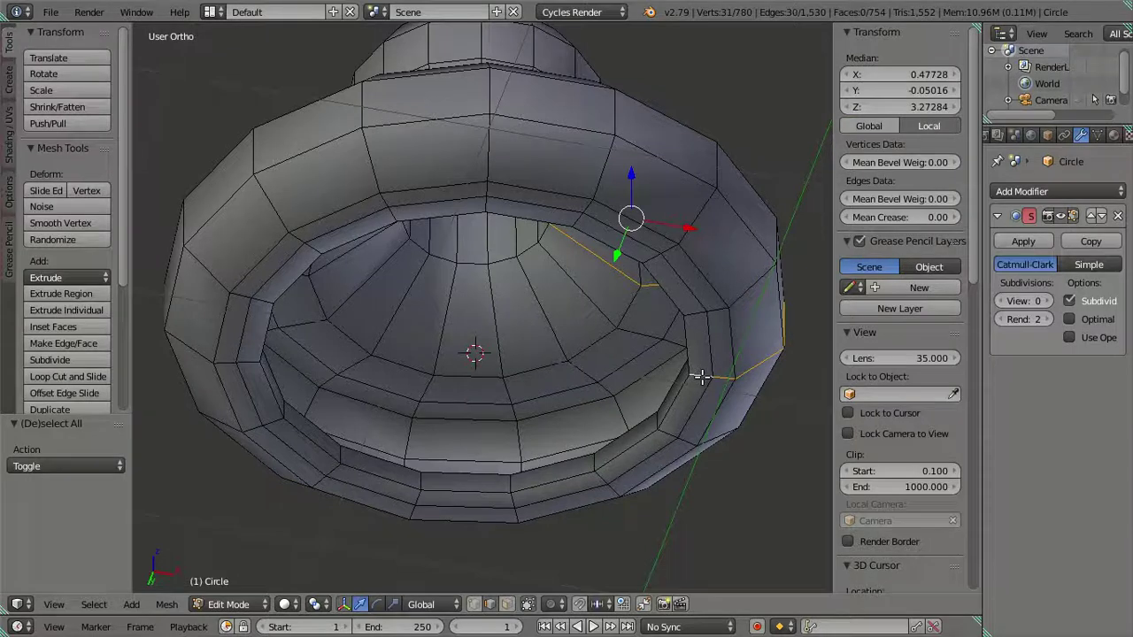
key("a")
right_click(699, 377, "ctrl+alt")
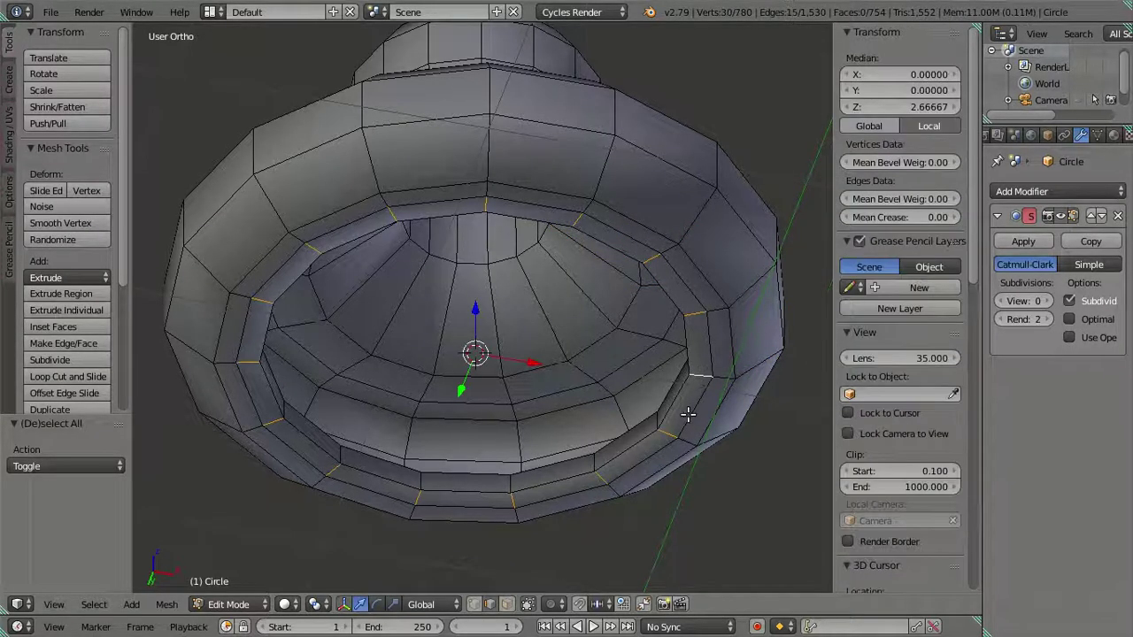
key("ctrl+Tab")
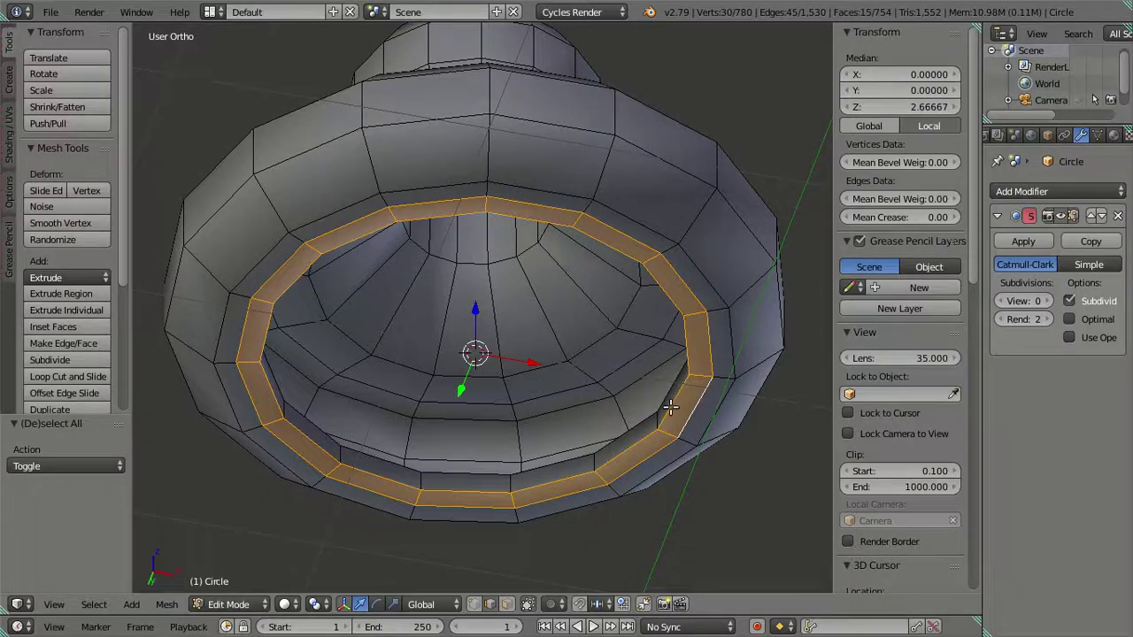
middle_click_drag(670, 408, 612, 392)
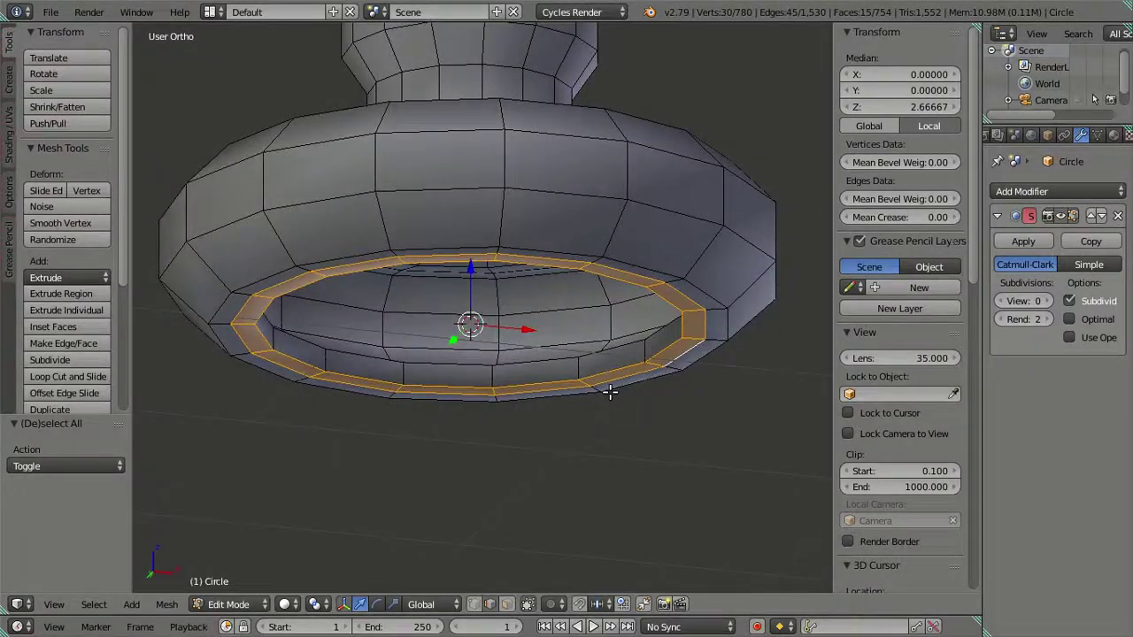
key("e")
key("z")
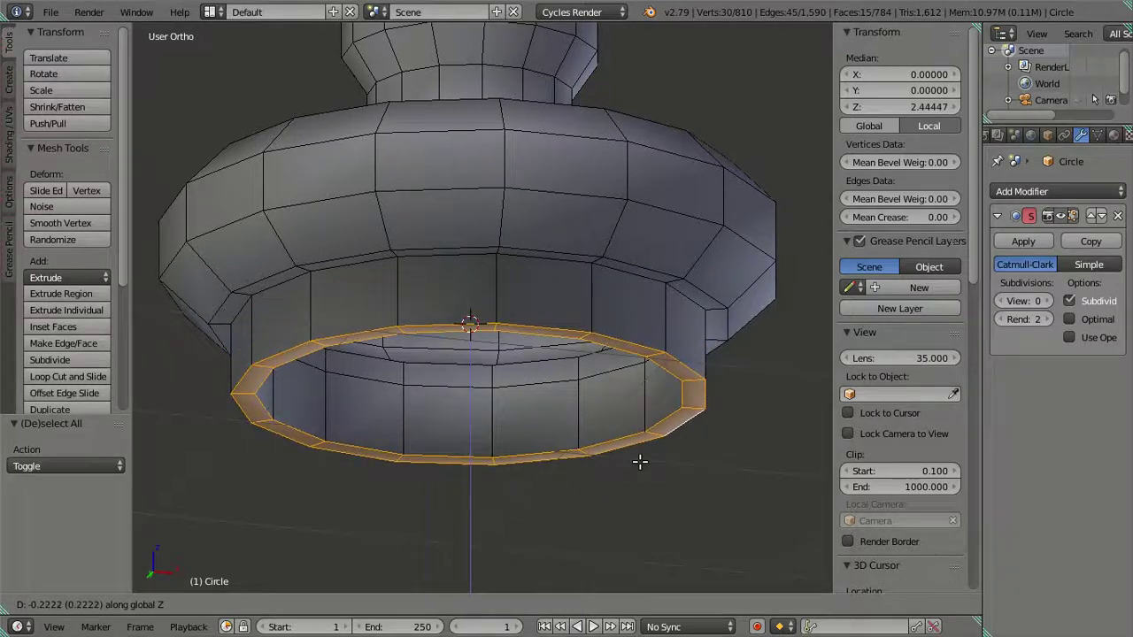
Step: Set the collar extrusion at 0.222 down, unhide the body, and snap the 3D cursor to a neck loop
left_click(639, 461)
middle_click_drag(639, 461, 632, 426)
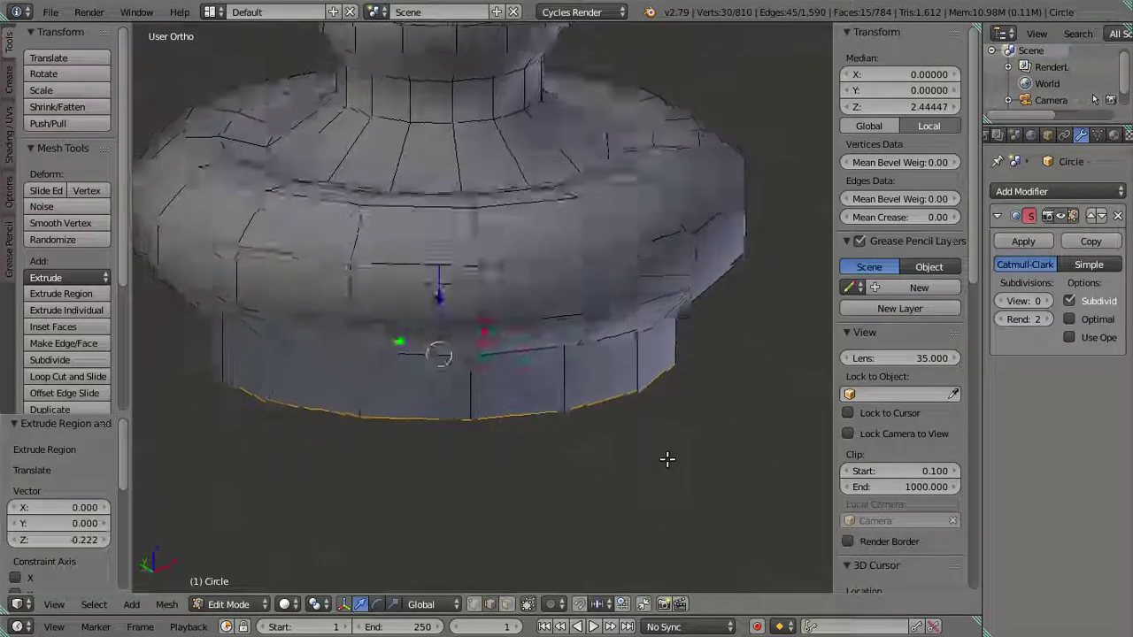
key("alt+h")
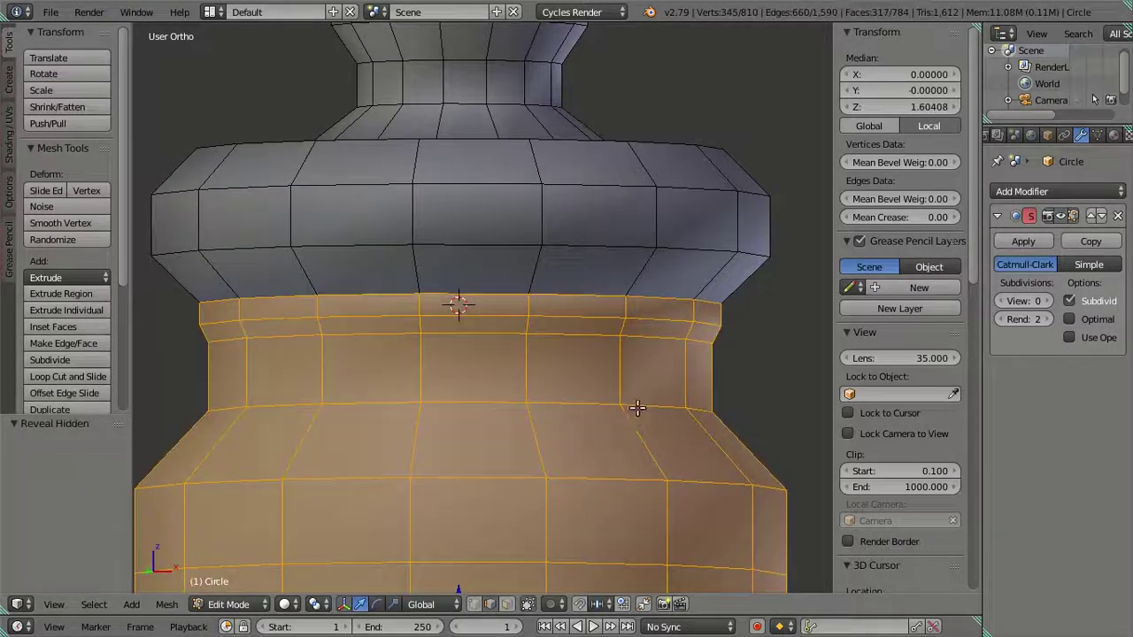
key("a")
right_click(589, 395, "alt")
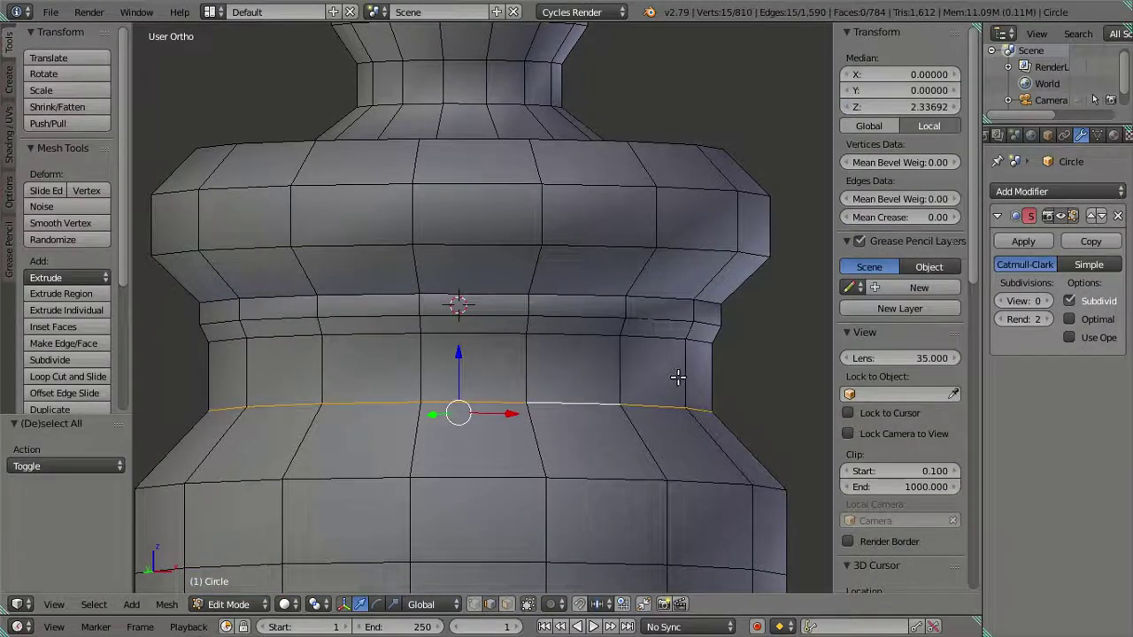
key("shift+s")
left_click(703, 399)
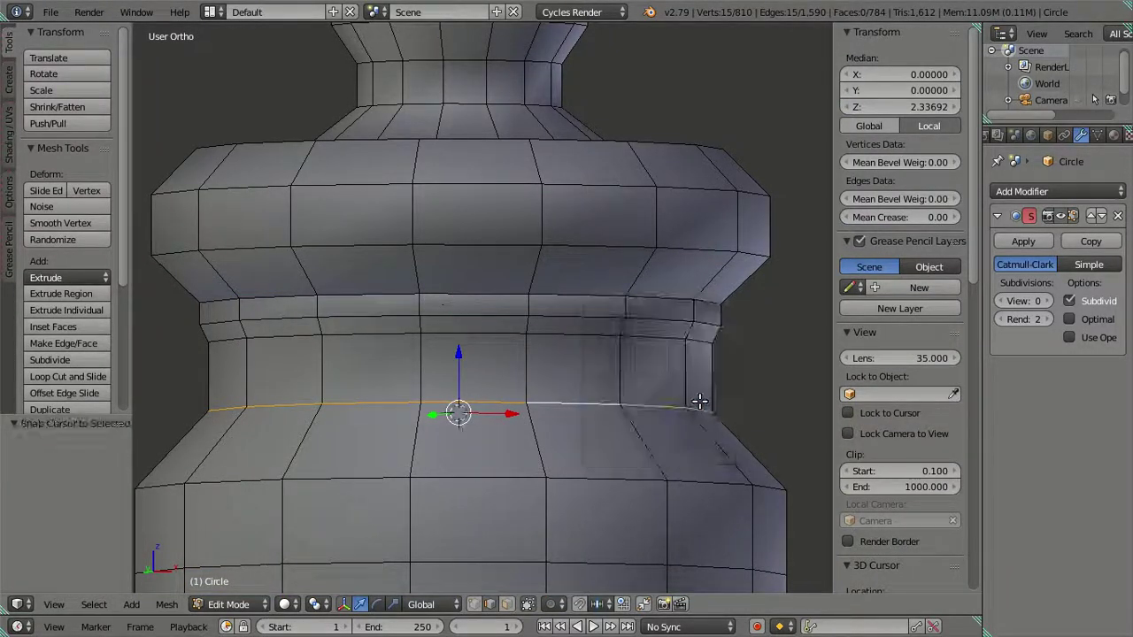
Step: Hide the lower bottle body again and add a centred edge loop around the cap
right_click(628, 431)
key("ctrl+l")
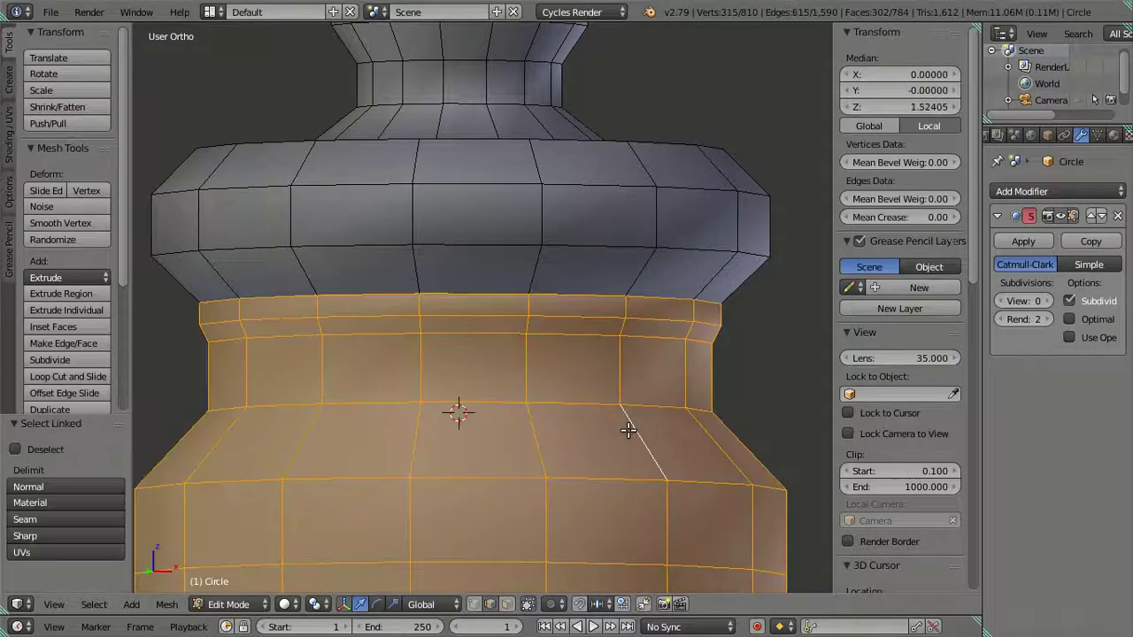
key("h")
mouse_move(615, 377)
middle_mouse_down()
mouse_move(615, 319)
mouse_move(600, 309)
middle_mouse_up()
key("ctrl+r")
left_click(673, 260)
right_click(673, 260)
key("a")
middle_click_drag(663, 301, 678, 320)
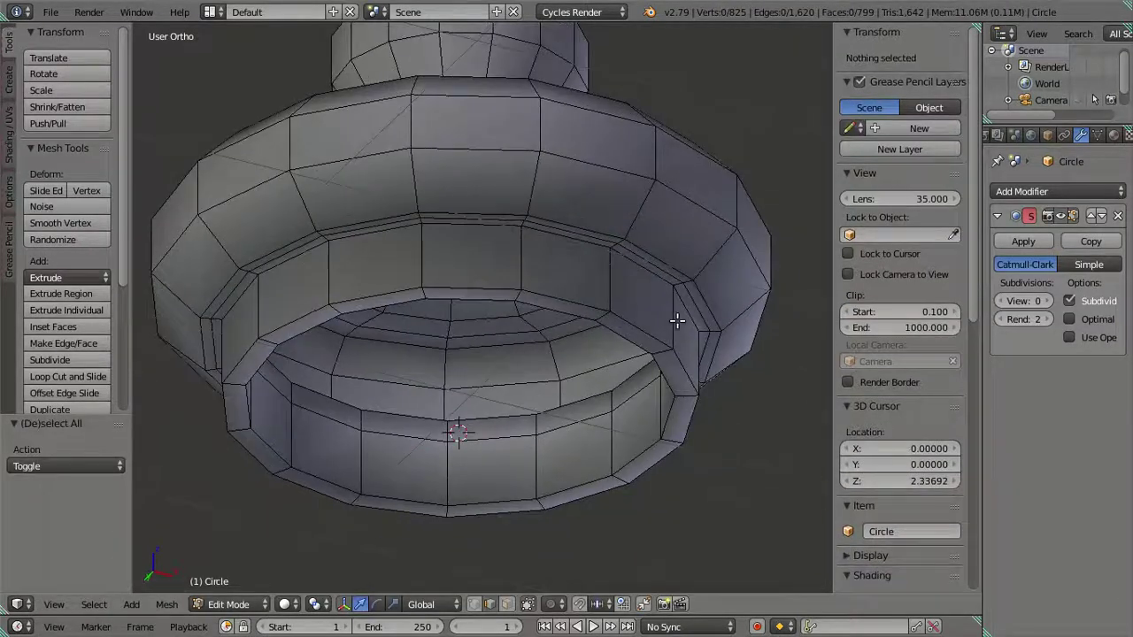
Step: Snap the collar's bottom edge loop to the 3D cursor height
right_click(605, 317, "alt")
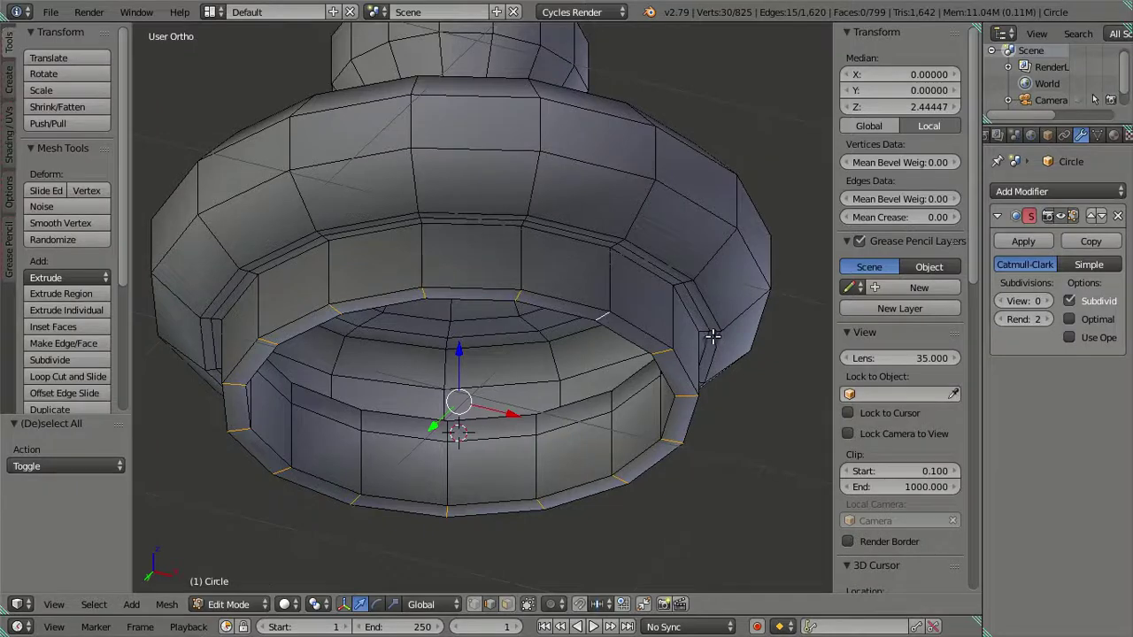
key("shift+s")
left_click(713, 295)
mouse_move(587, 327)
middle_mouse_down()
mouse_move(602, 387)
mouse_move(607, 337)
mouse_move(671, 314)
mouse_move(610, 336)
mouse_move(590, 368)
mouse_move(591, 356)
middle_mouse_up()
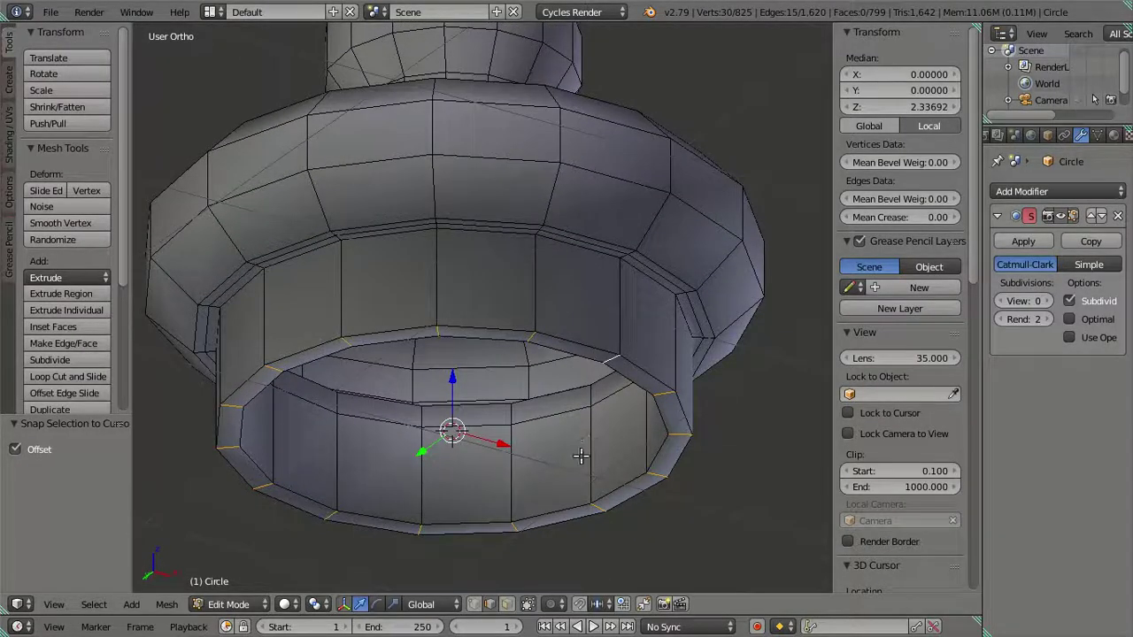
Step: Add two centred loop cuts to the lower collar ring and two to the upper band
key("ctrl+r")
scroll(579, 455, "up", 1)
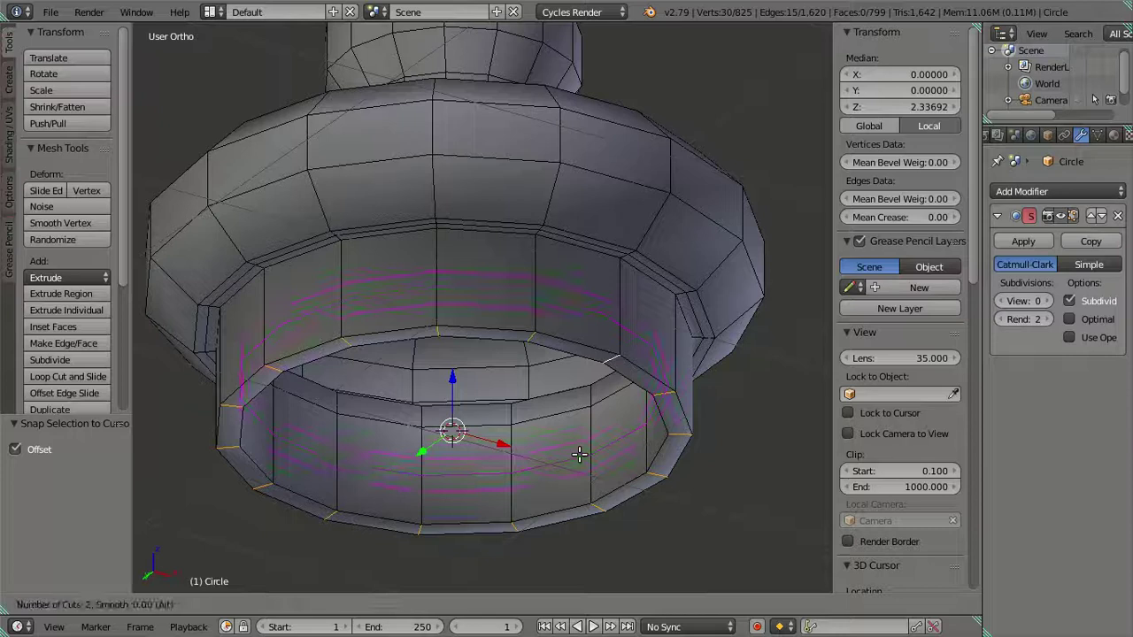
left_click(579, 455)
right_click(579, 455)
key("ctrl+r")
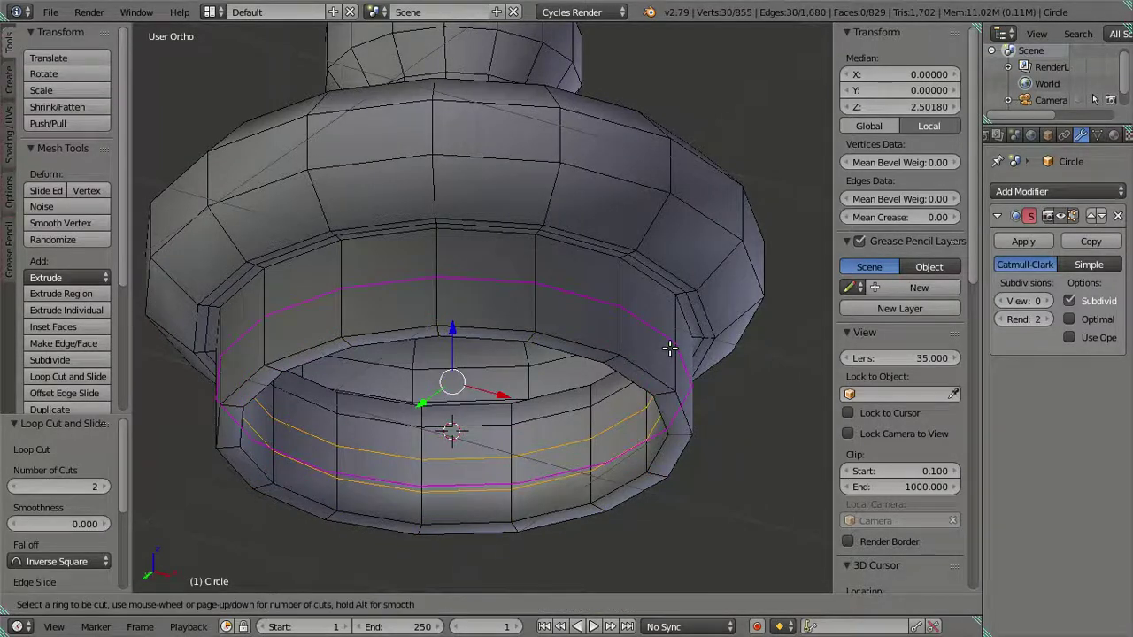
left_click(670, 348)
right_click(671, 348)
Step: Select the new inner loops and scale them along Z to spread them apart
right_click(613, 439, "alt+shift")
right_click(622, 450, "alt+shift")
middle_click_drag(629, 456, 635, 472)
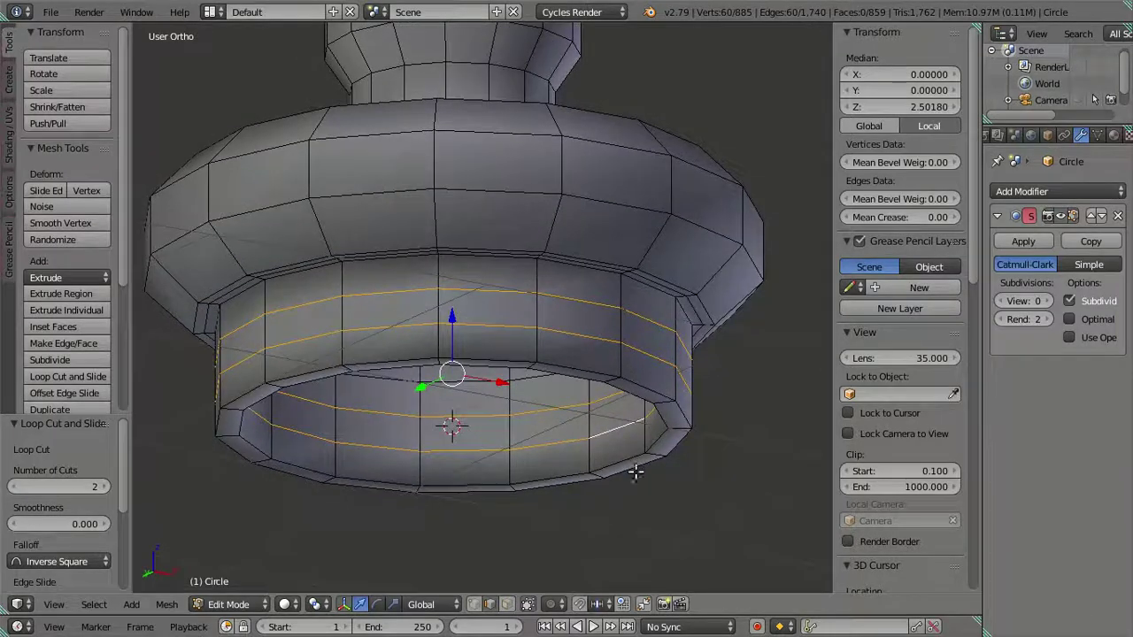
key("s")
key("z")
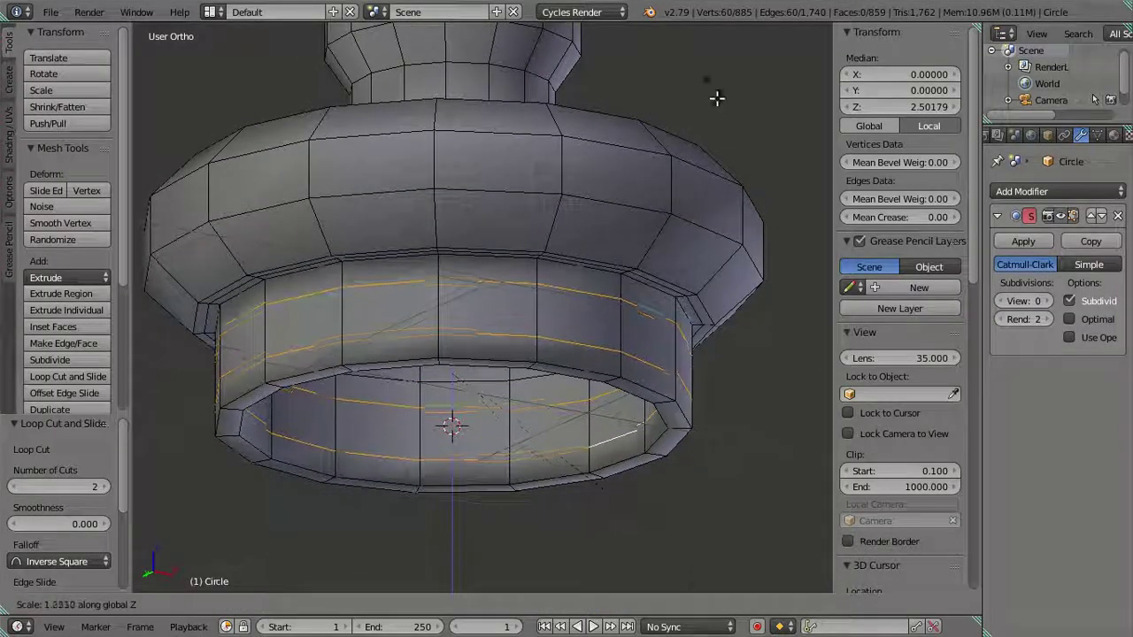
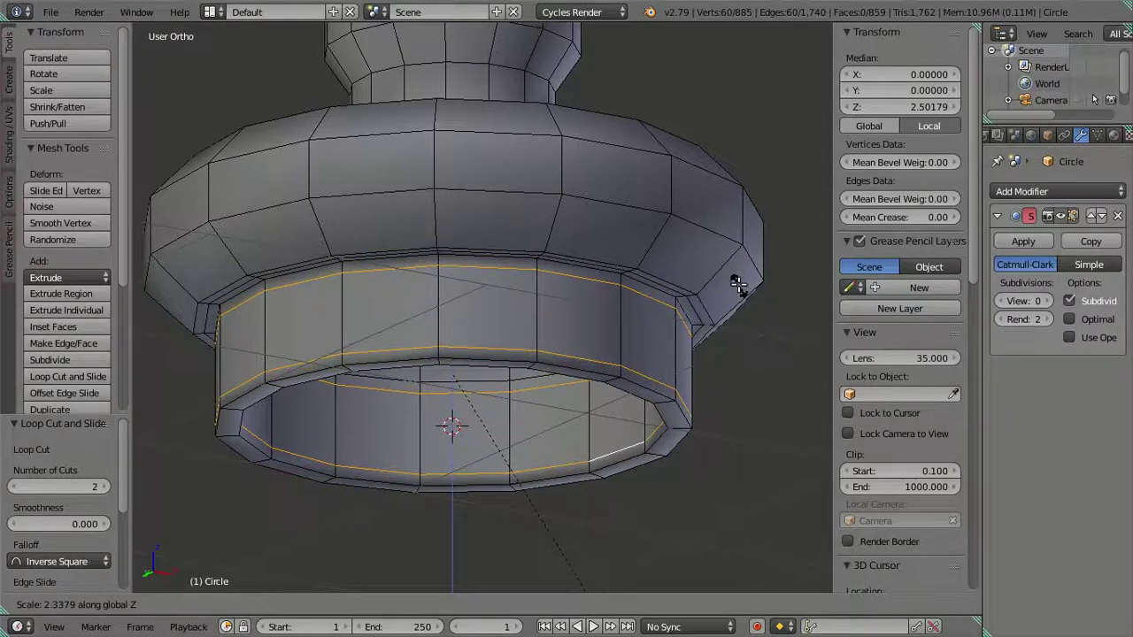
Step: Stretch the lid's lower-rim edge loops 2.2 times along Z and nudge them slightly upward
type("2")
type("!")
type("2")
key("Return")
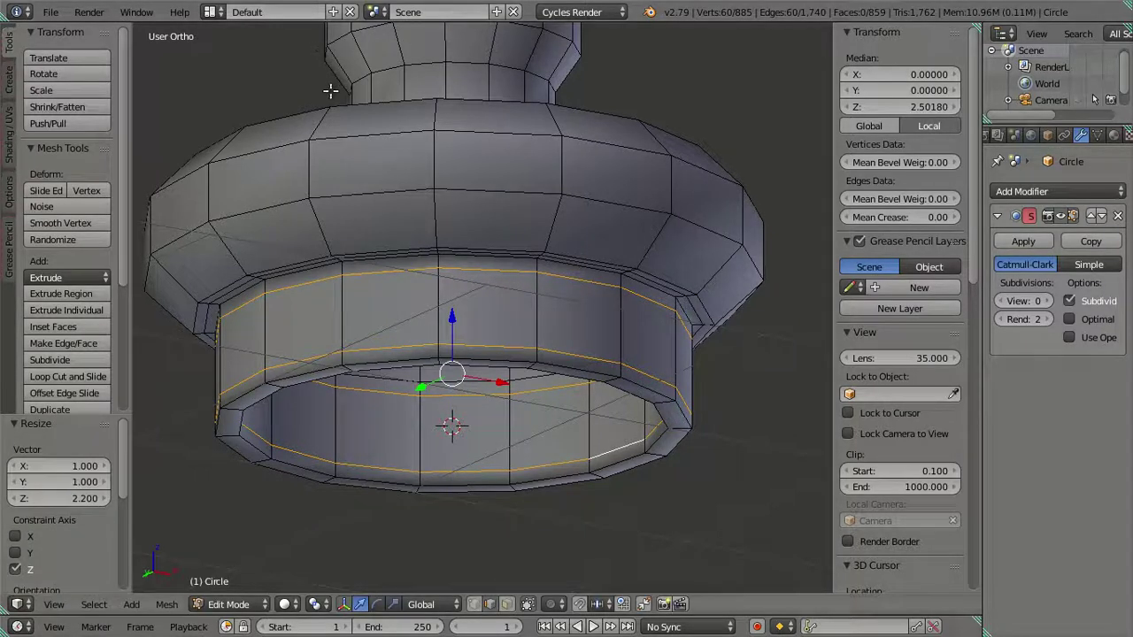
left_click_drag(452, 317, 454, 311)
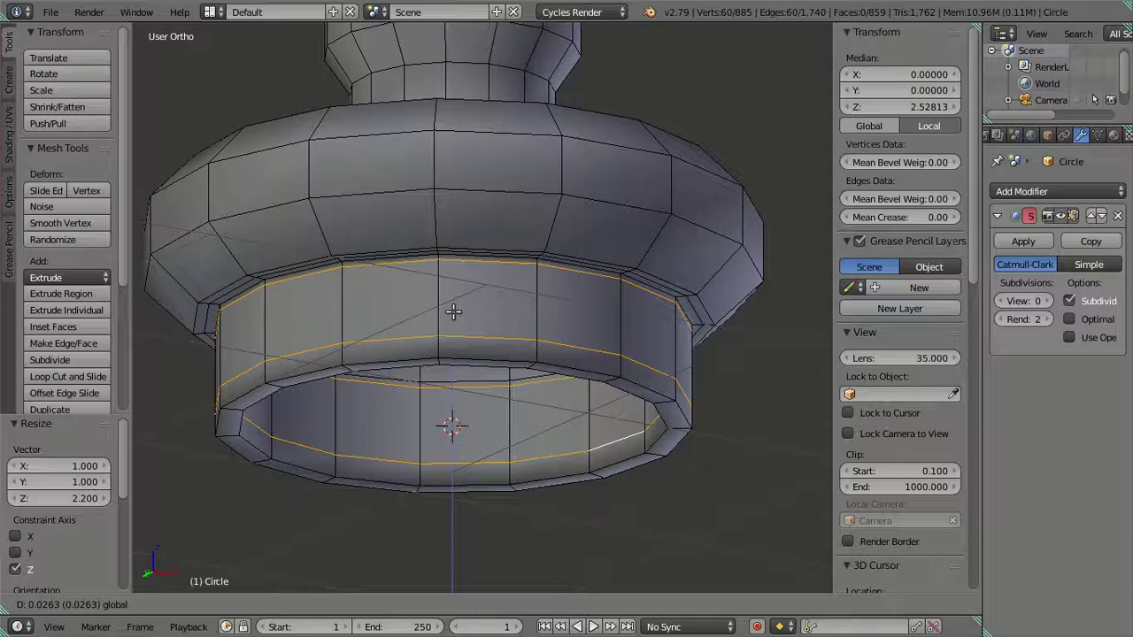
left_click(454, 311)
Step: Deselect the loops and set the jar's Subdivision viewport level to 2 with Ctrl+2
middle_click_drag(531, 365, 610, 352)
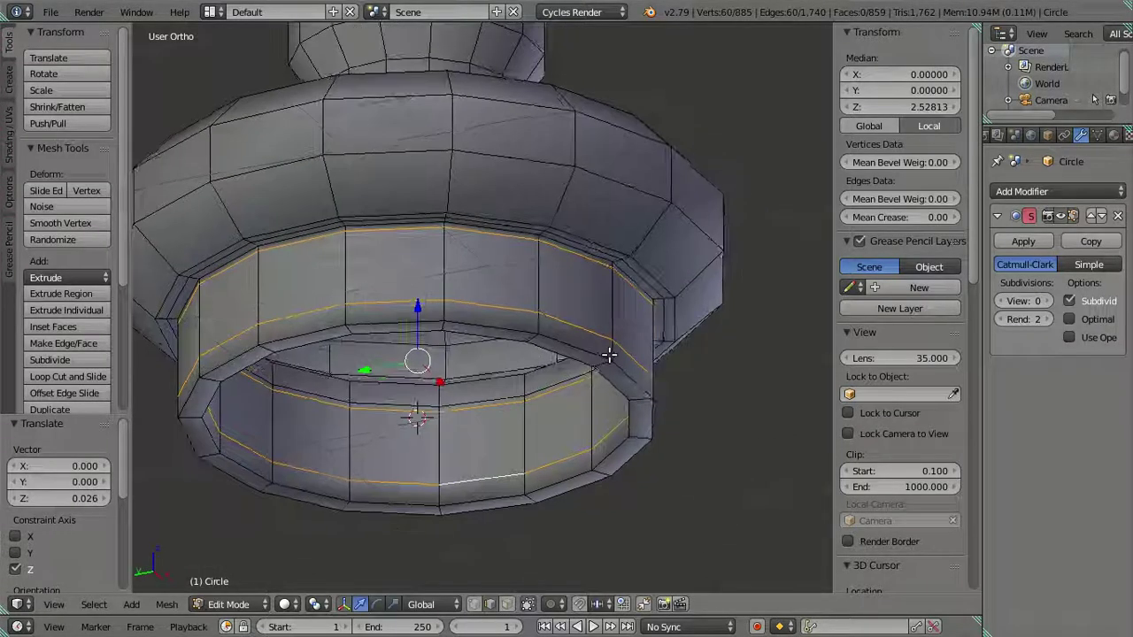
key("a")
mouse_move(613, 408)
middle_mouse_down()
mouse_move(655, 326)
mouse_move(652, 286)
mouse_move(551, 395)
mouse_move(551, 434)
mouse_move(644, 424)
mouse_move(666, 410)
mouse_move(655, 435)
mouse_move(590, 430)
mouse_move(566, 359)
mouse_move(491, 265)
mouse_move(548, 331)
mouse_move(564, 288)
middle_mouse_up()
key("ctrl+2")
scroll(567, 358, "down", 3)
Step: Return to Object Mode, deselect the smoothed jar, and view it from the front
key("Tab")
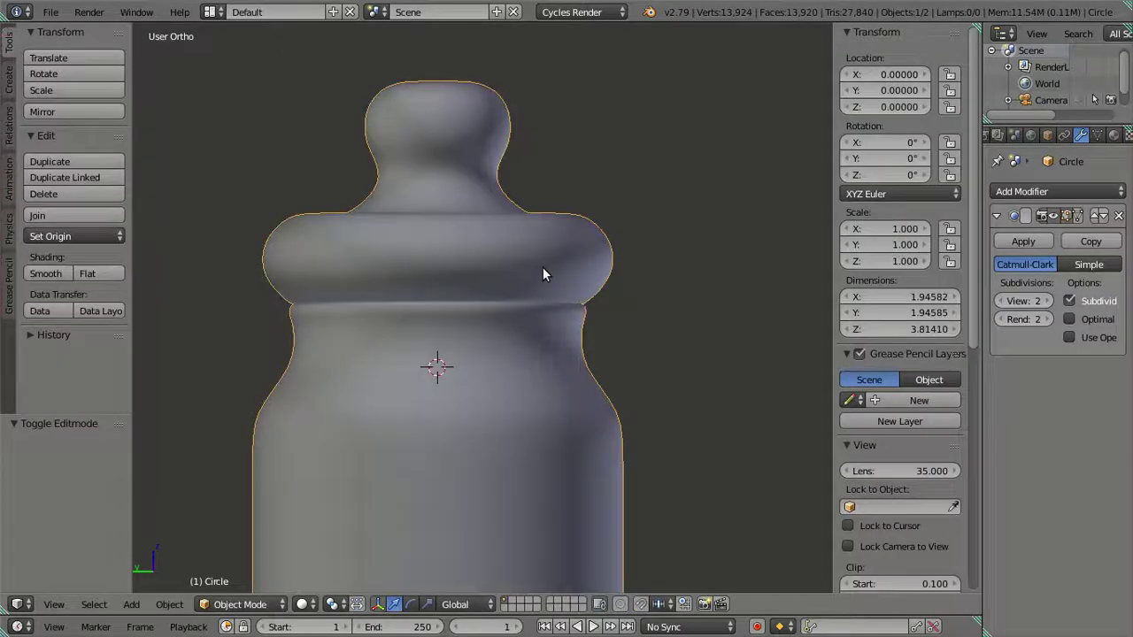
key("a")
scroll(631, 285, "down", 3)
mouse_move(529, 303)
middle_mouse_down()
mouse_move(611, 346)
mouse_move(691, 353)
mouse_move(674, 506)
mouse_move(549, 519)
mouse_move(582, 537)
mouse_move(592, 445)
mouse_move(612, 465)
middle_mouse_up()
scroll(574, 433, "up", 1)
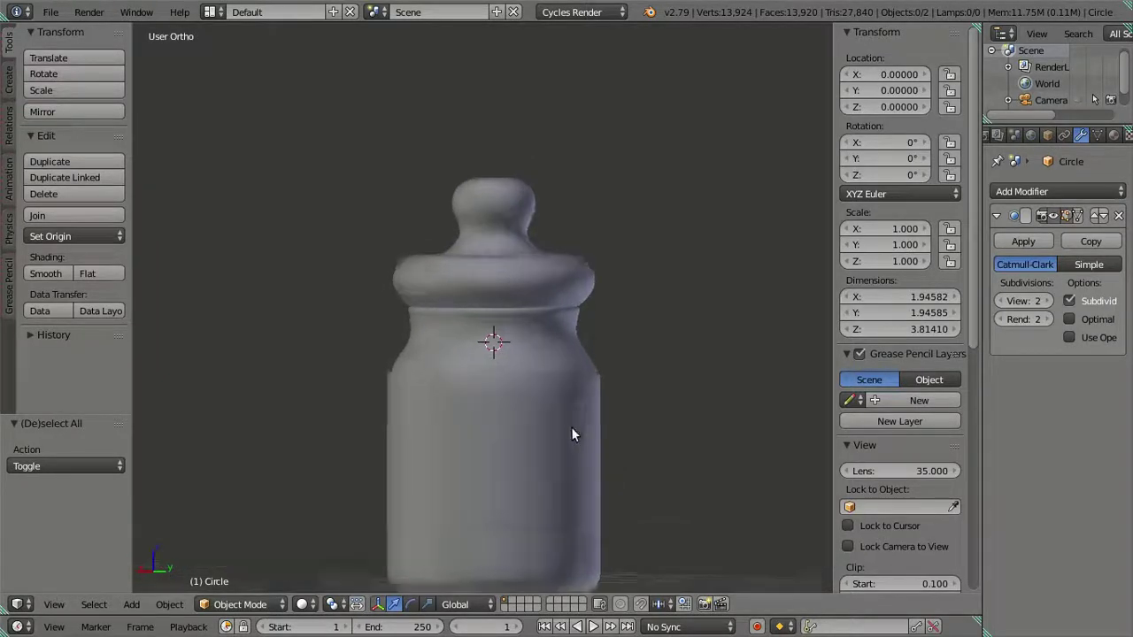
scroll(560, 423, "up", 1)
key("KP_1")
Step: Reveal the jar's hidden lower body mesh with Alt+H in Edit Mode
key("Tab")
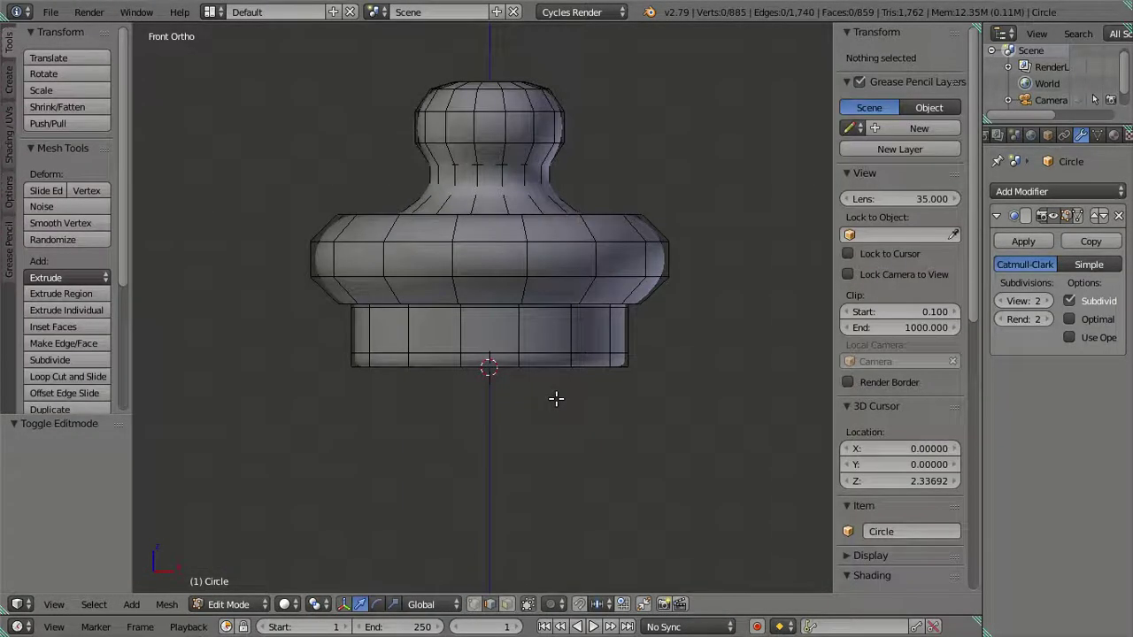
key("alt+h")
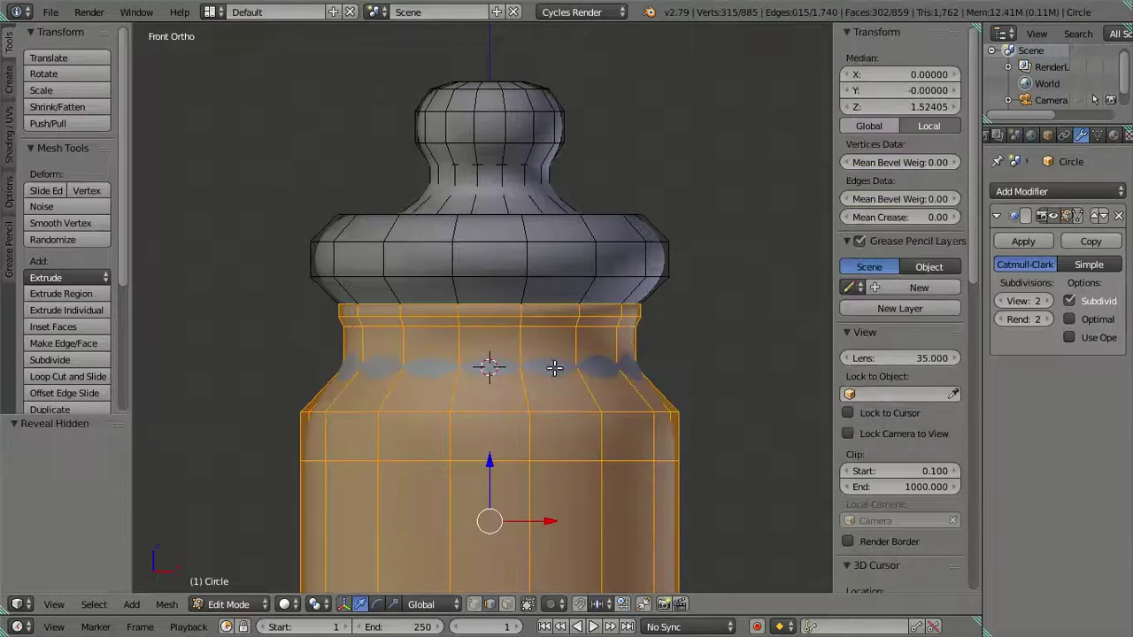
key("a")
scroll(538, 362, "down", 1, "shift")
scroll(617, 268, "down", 1, "shift")
scroll(618, 268, "up", 1)
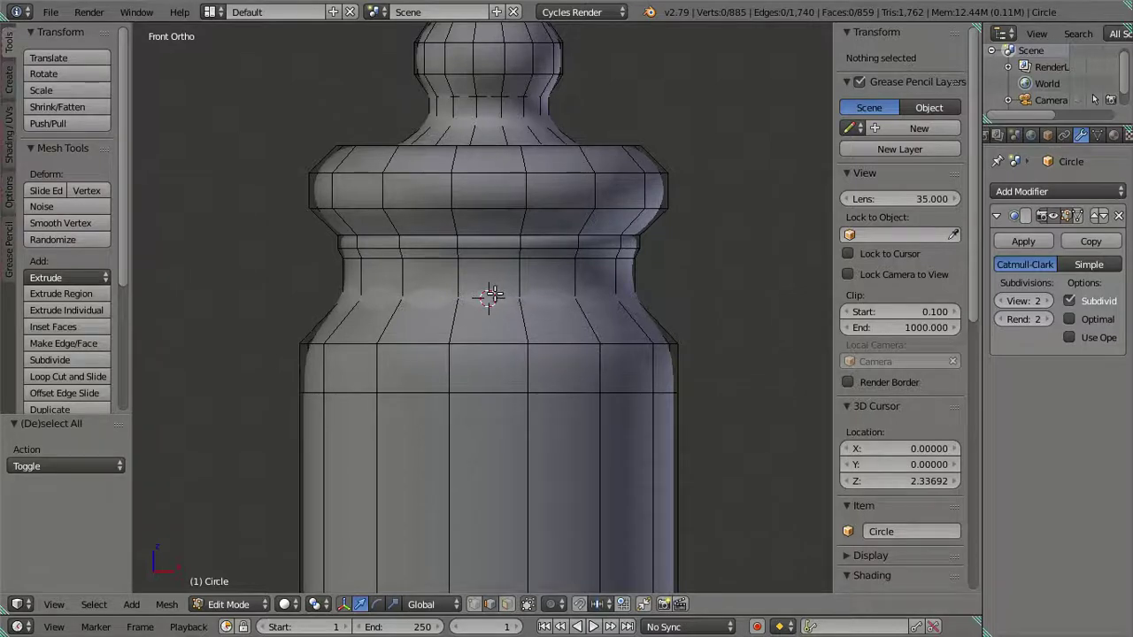
key("Tab")
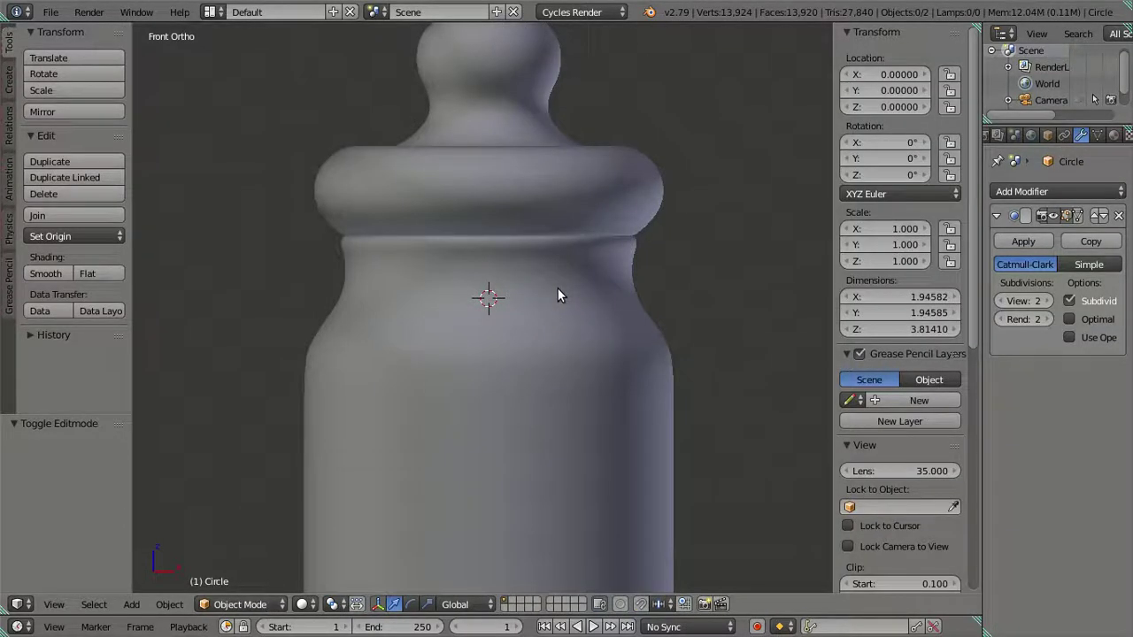
Step: Hide the properties sidebar and tool shelf, and recentre the view on the jar
scroll(558, 288, "down", 3)
mouse_move(561, 297)
middle_mouse_down()
mouse_move(599, 368)
mouse_move(630, 332)
middle_mouse_up()
scroll(629, 332, "down", 3)
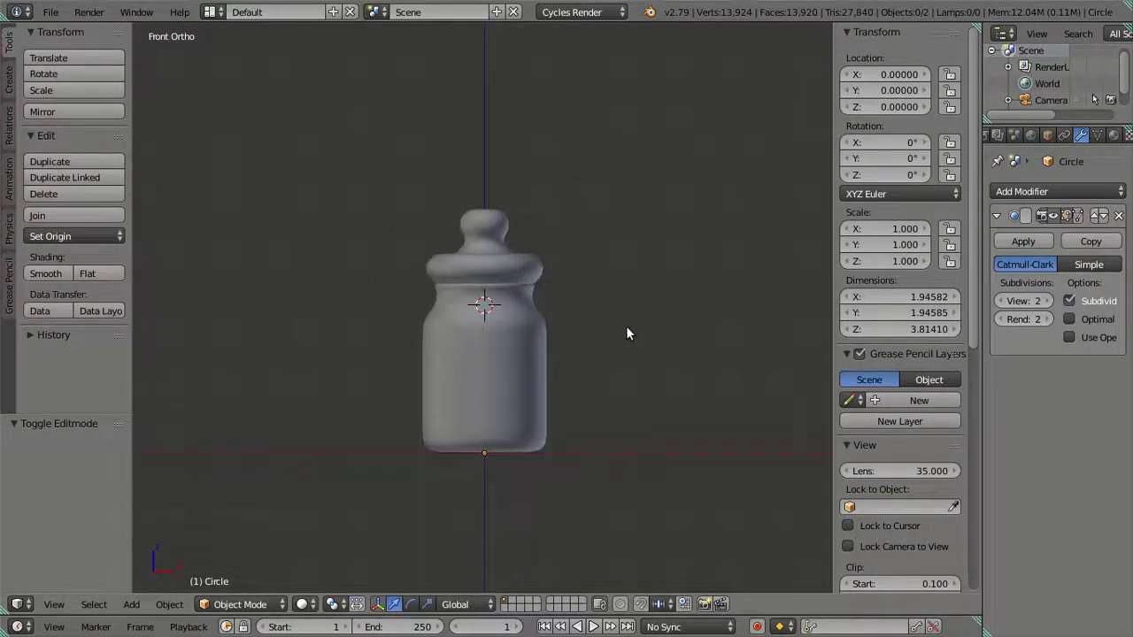
mouse_move(571, 372)
middle_mouse_down()
mouse_move(487, 442)
mouse_move(443, 402)
middle_mouse_up()
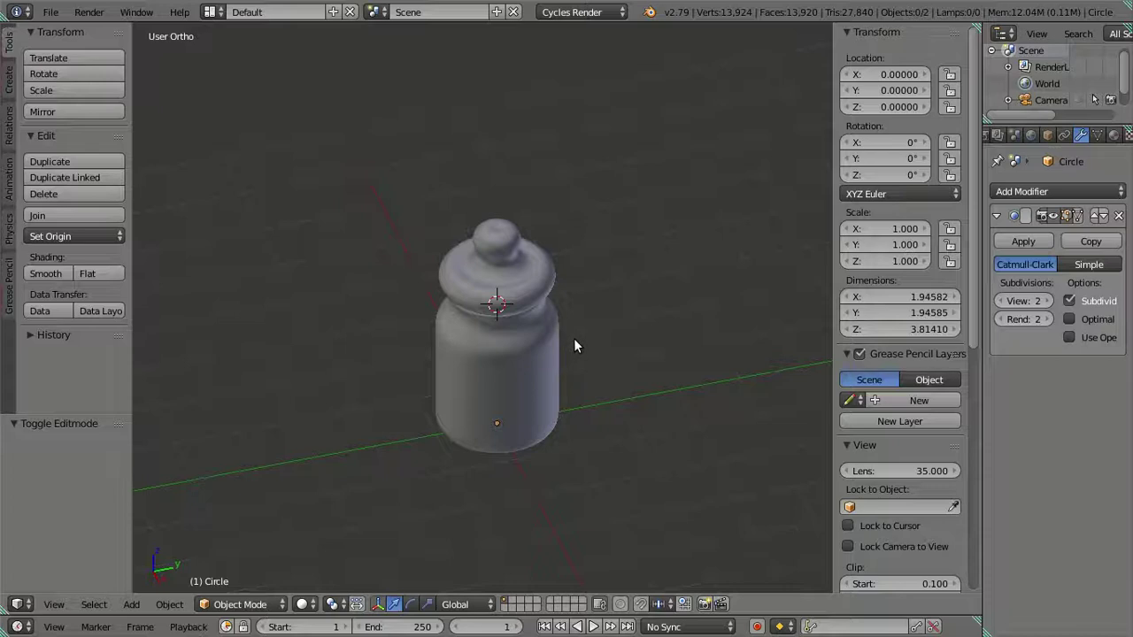
mouse_move(581, 338)
middle_mouse_down()
mouse_move(626, 341)
mouse_move(617, 353)
middle_mouse_up()
key("n")
key("t")
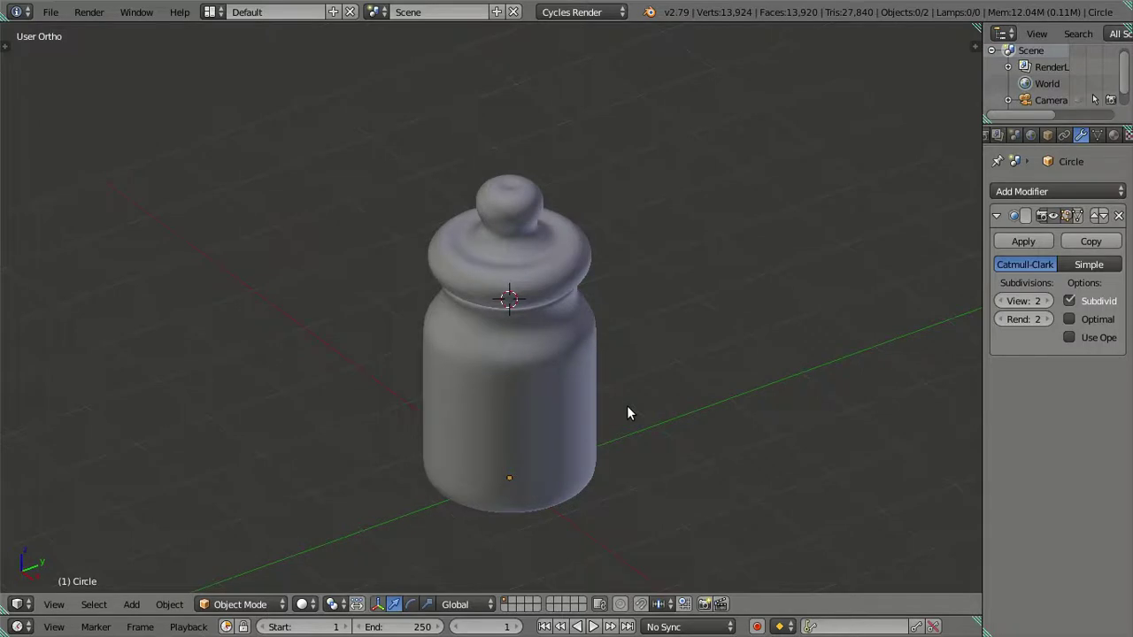
middle_click_drag(626, 412, 569, 309, "shift")
Step: Snap the 3D cursor to the jar's origin, ready to add a ground plane
key("shift+s")
left_click(635, 379)
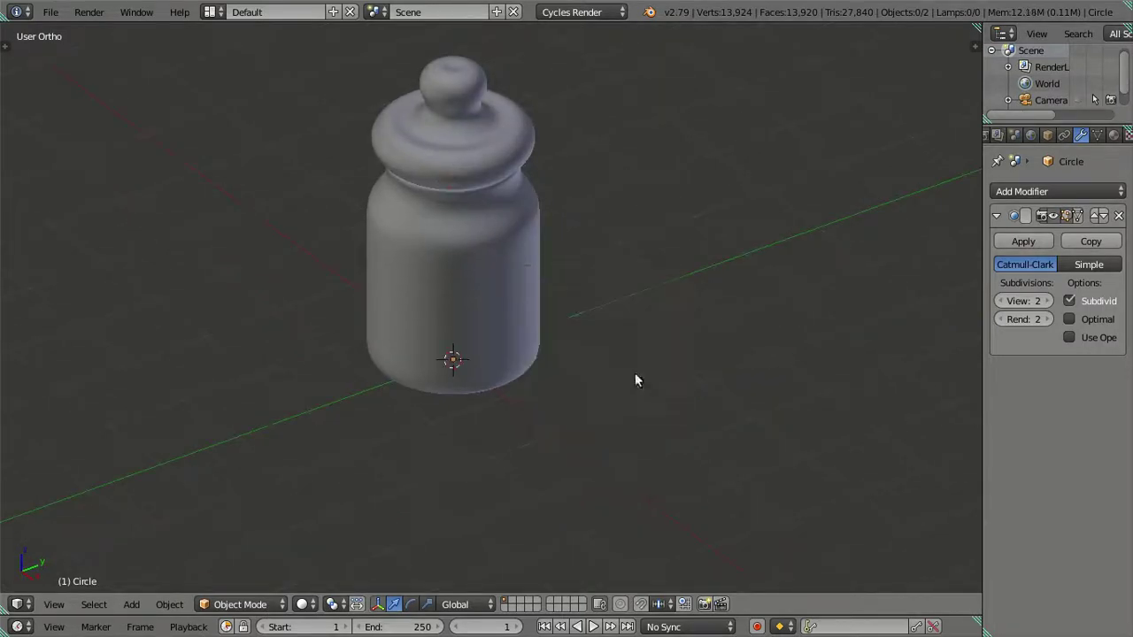
scroll(638, 354, "down", 3)
scroll(651, 319, "down", 2)
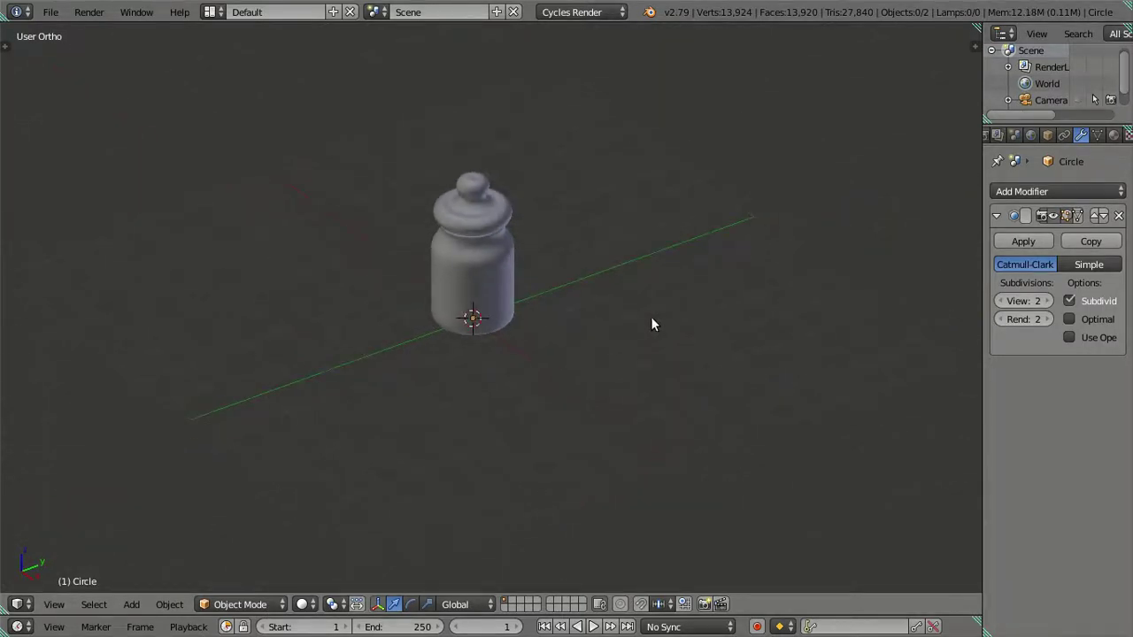
key("shift+a")
Step: Add a plane at the jar's base and scale it by 8 as the floor
left_click(696, 319)
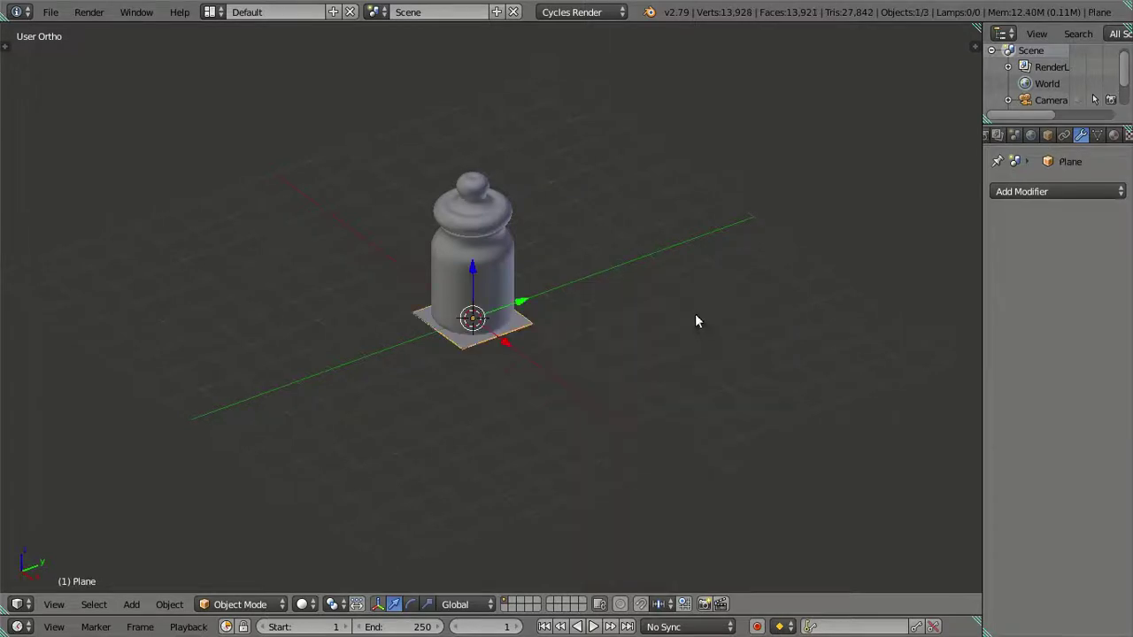
type("s8")
key("Return")
mouse_move(591, 335)
middle_mouse_down()
mouse_move(549, 317)
mouse_move(556, 308)
middle_mouse_up()
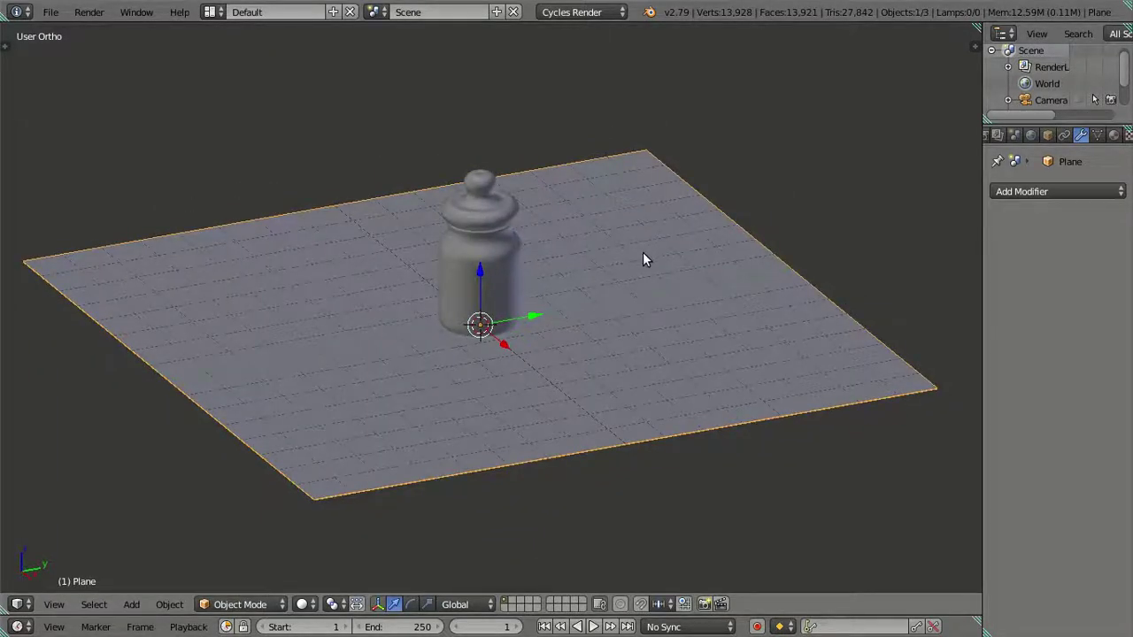
Step: Add a second plane, scale it by 2, and raise it 6 units along Z
key("shift+a")
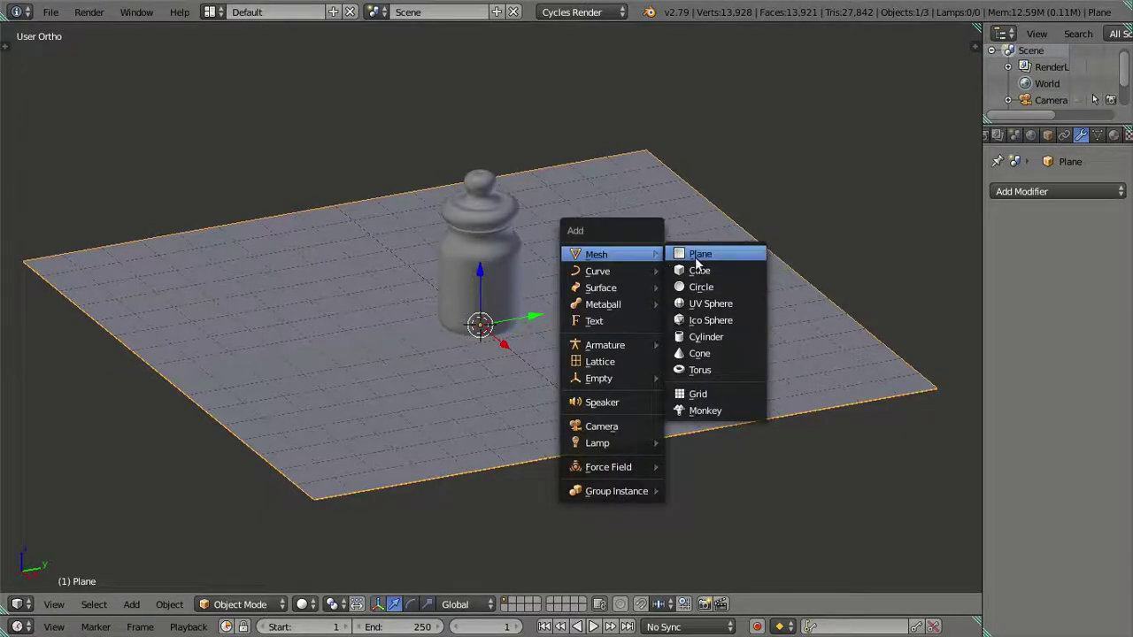
left_click(698, 257)
type("s2")
key("Return")
middle_click_drag(619, 312, 610, 272)
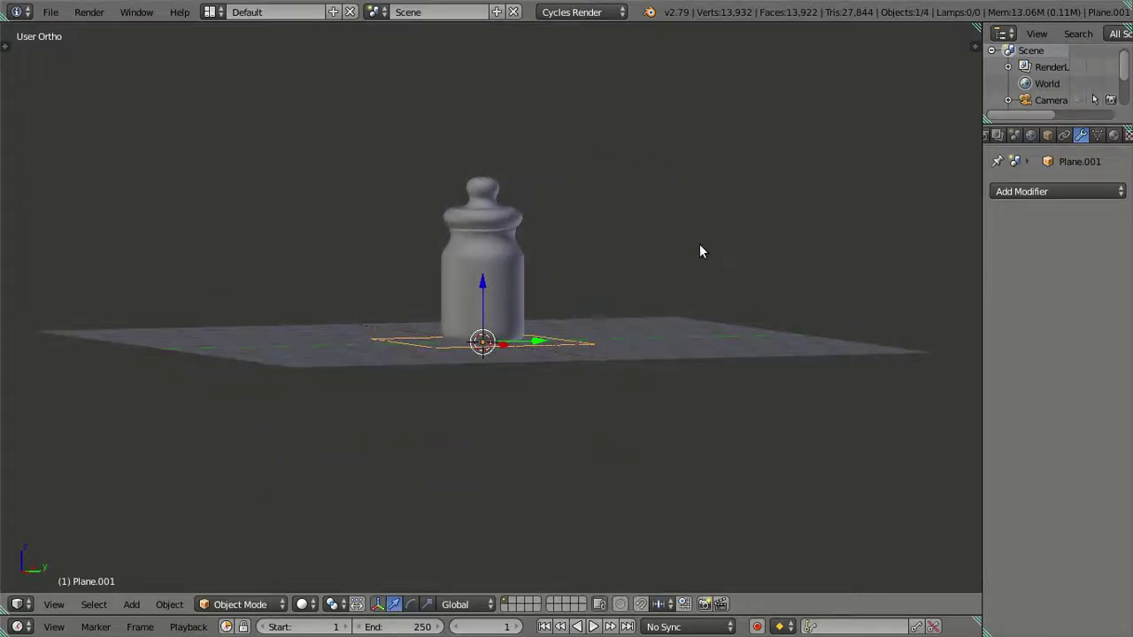
type("gz")
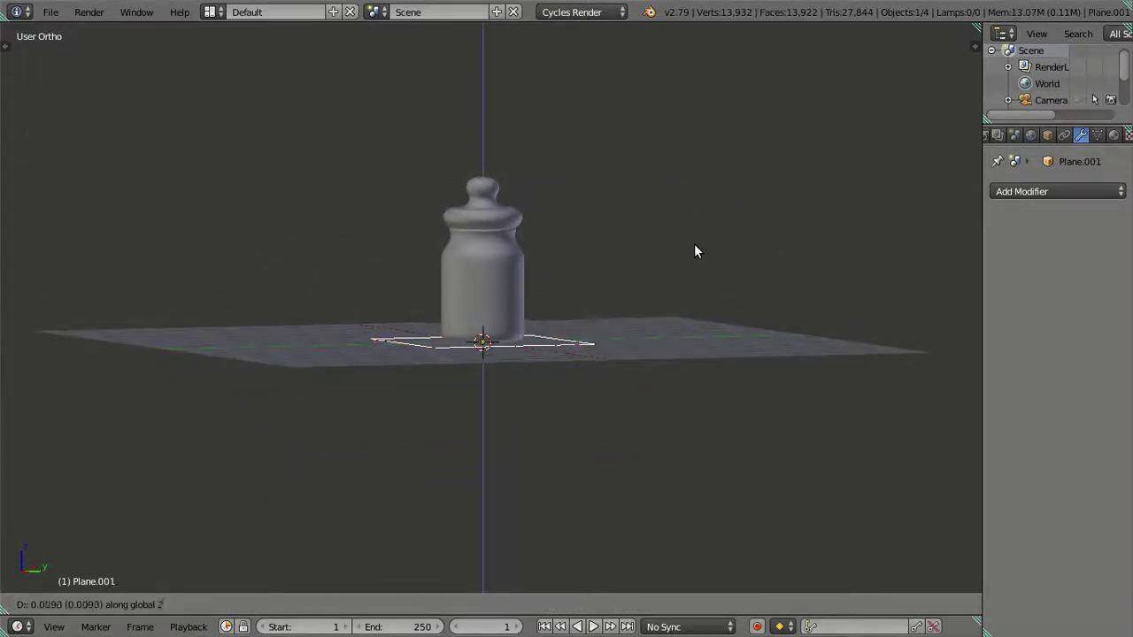
type("6")
key("Return")
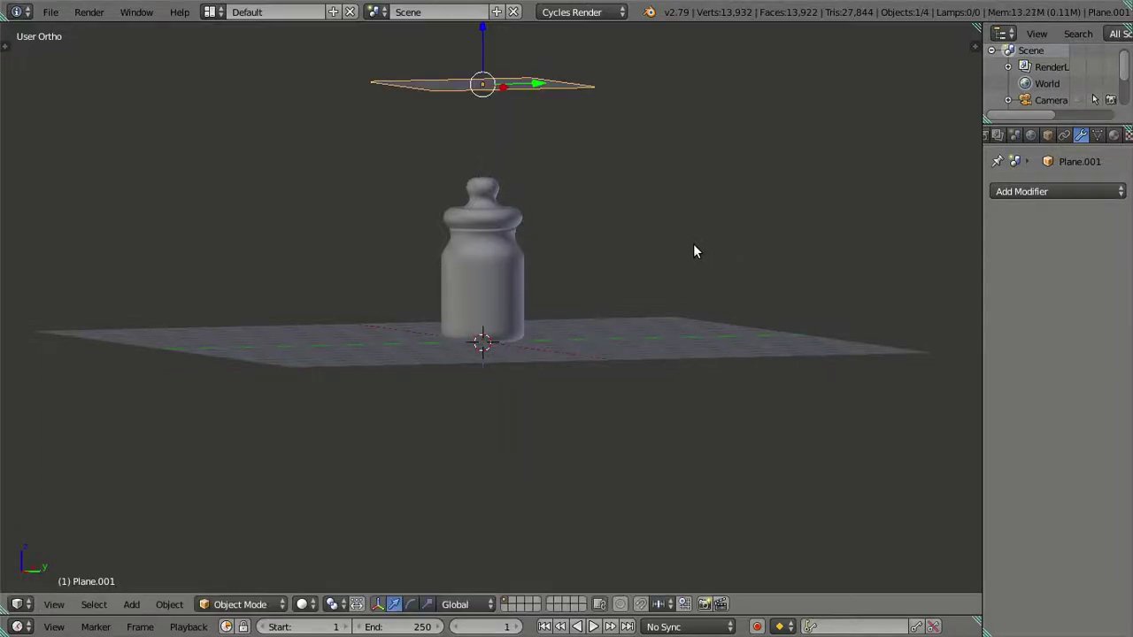
Step: Turn the upper plane 90° around Z and tilt it 45° around X
type("rz")
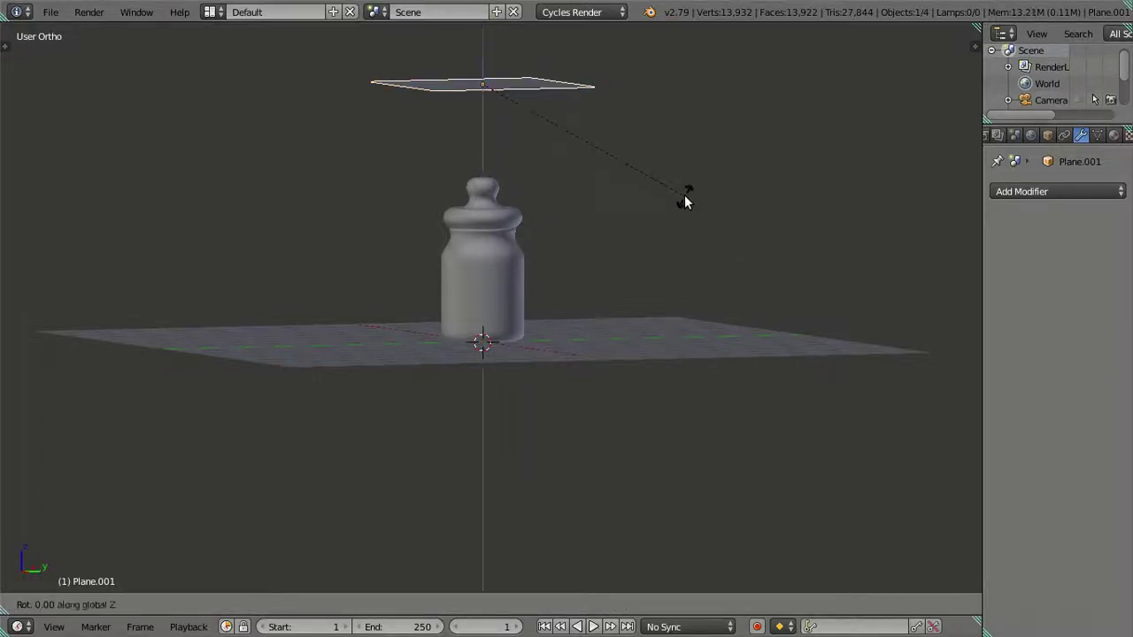
type("90")
key("Return")
mouse_move(664, 202)
middle_mouse_down()
mouse_move(569, 257)
mouse_move(567, 234)
middle_mouse_up()
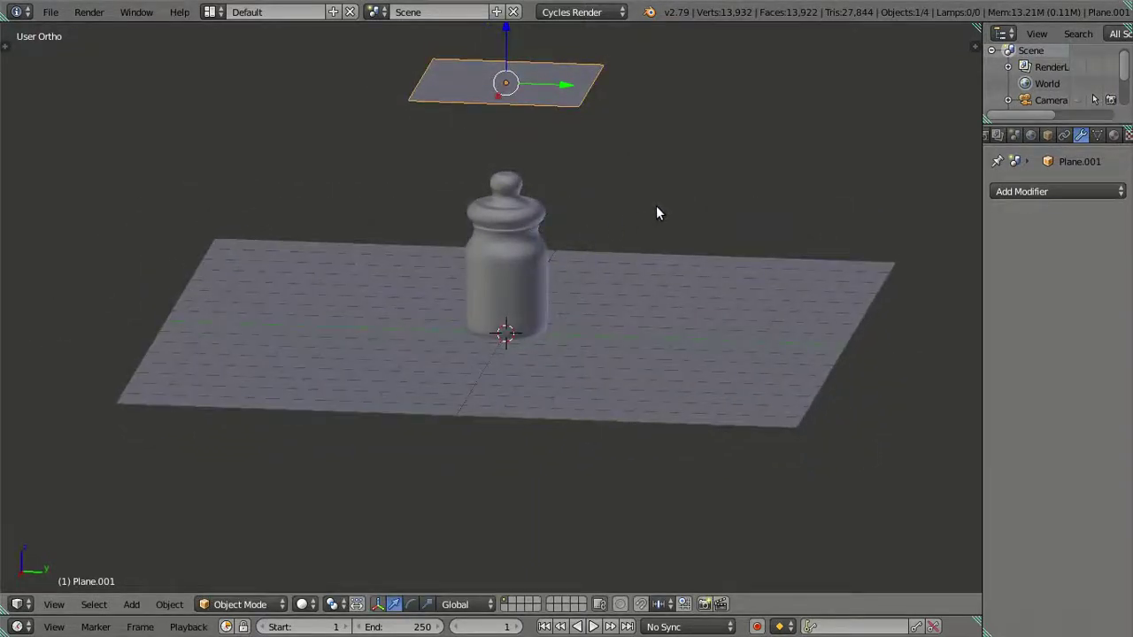
key("r")
type("zx45")
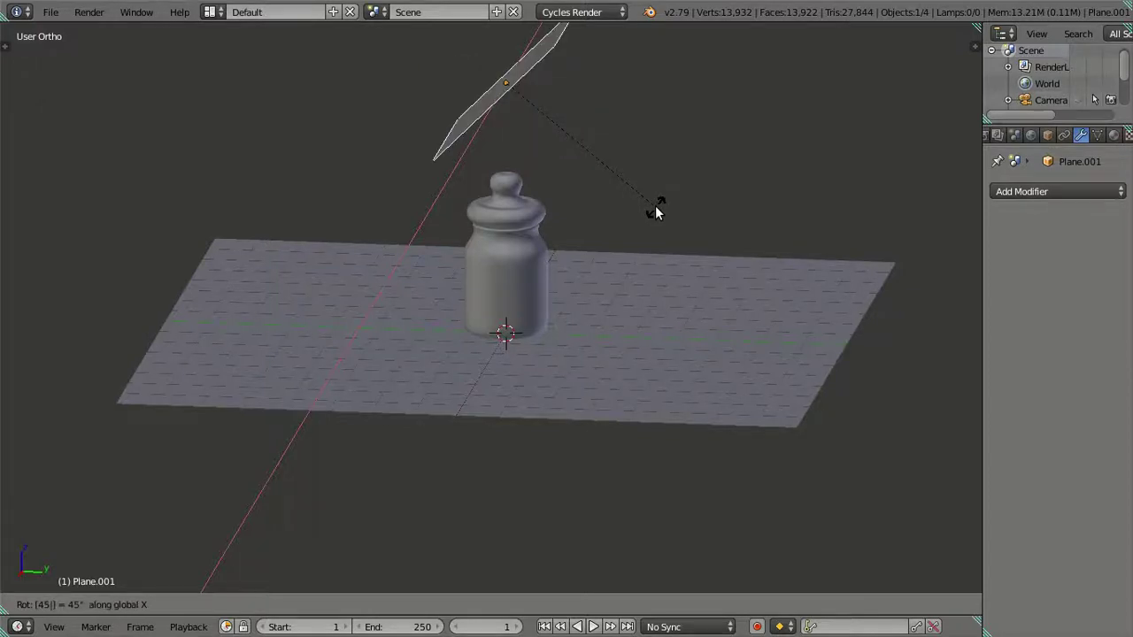
key("Return")
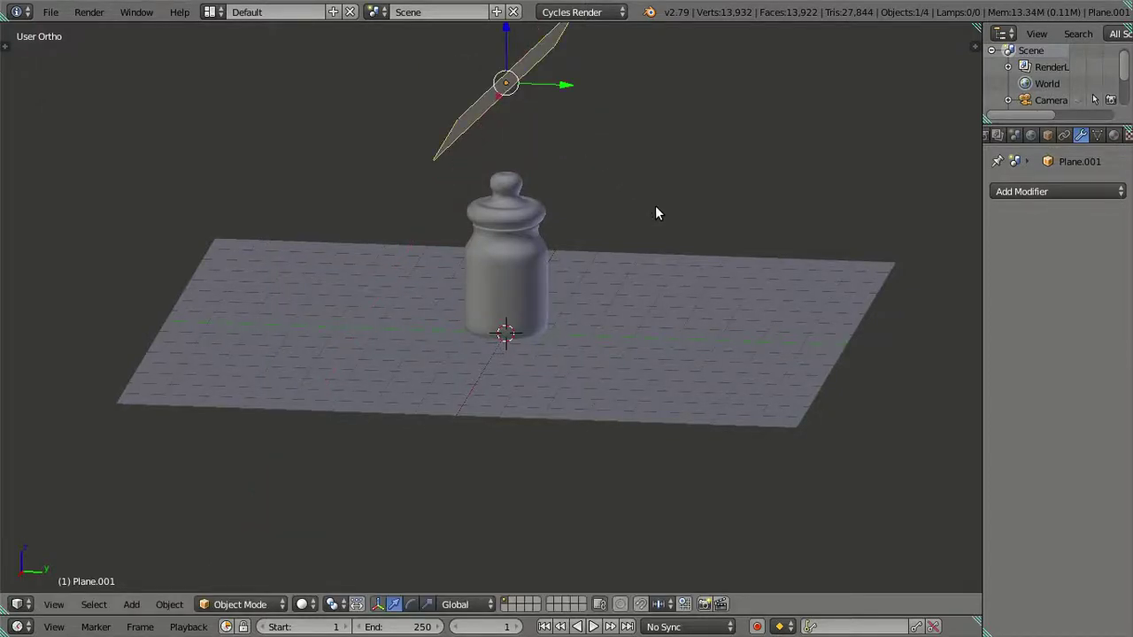
Step: Shift the tilted plane -6 along Y so it acts as a backdrop
key("g")
key("y")
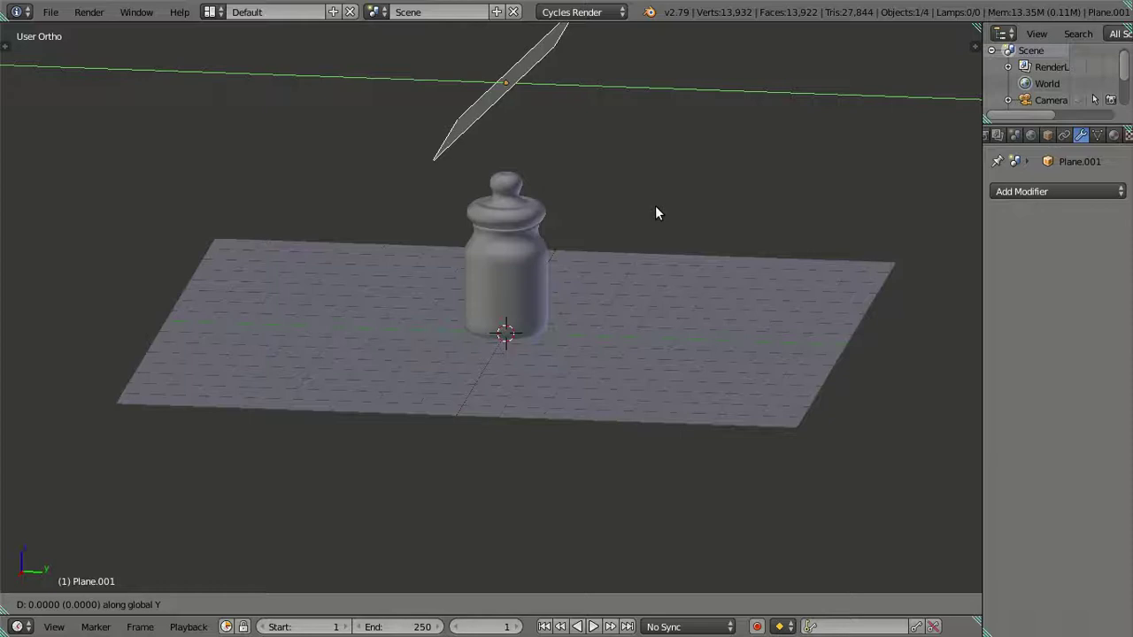
type("1")
key("Escape")
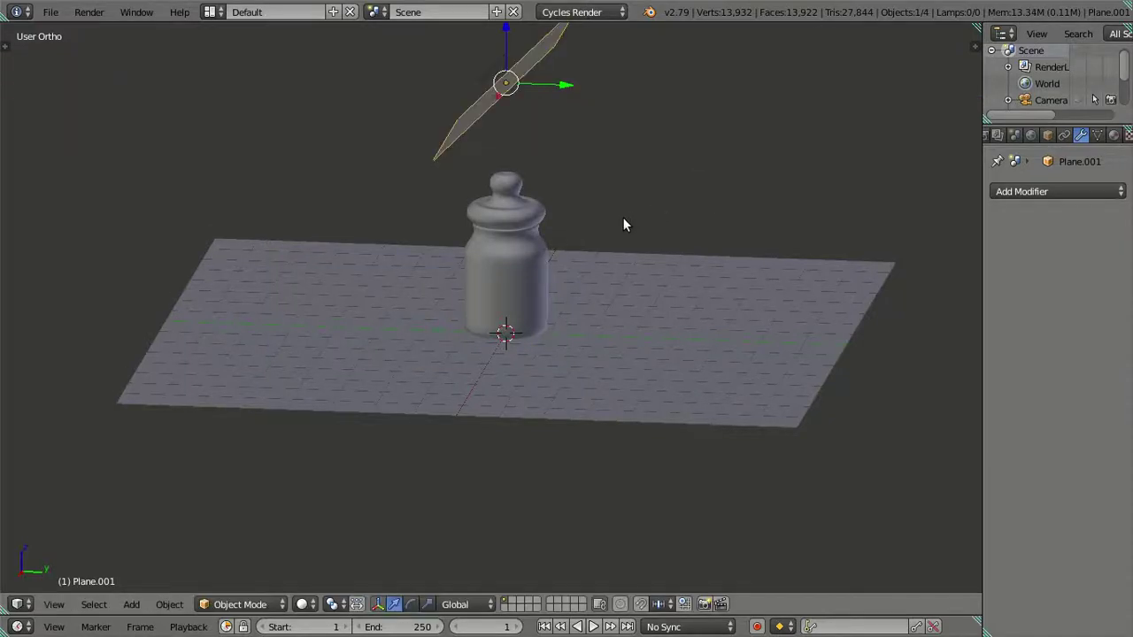
key("g")
key("y")
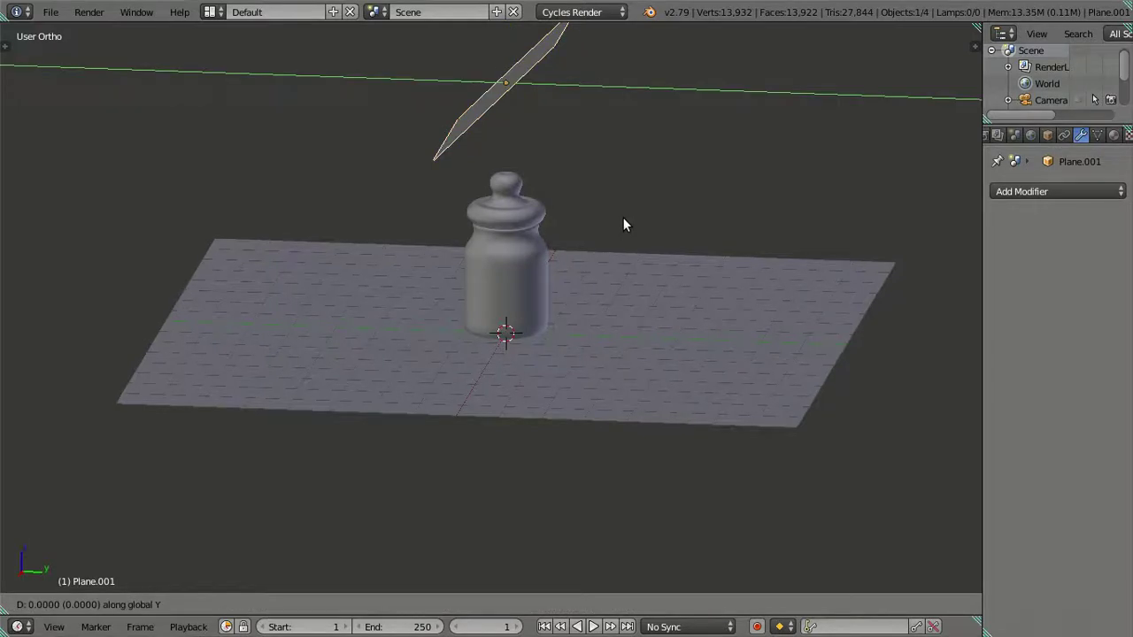
type("1")
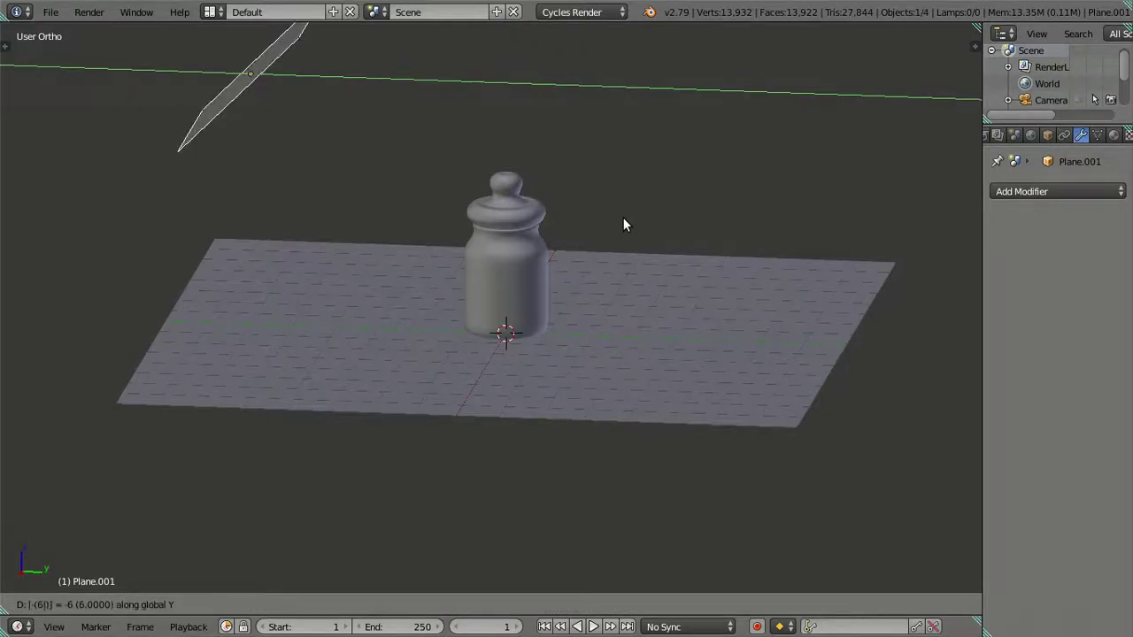
key("Return")
middle_click_drag(583, 221, 655, 268)
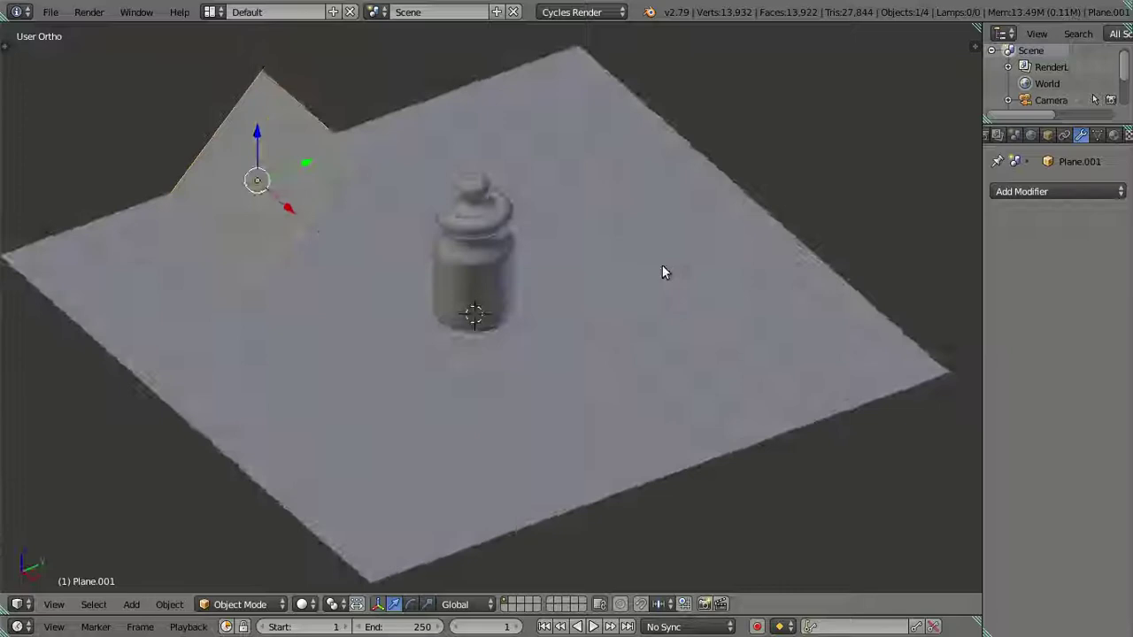
Step: Look through the scene camera and enable Lock Camera to View in the sidebar
key("KP_0")
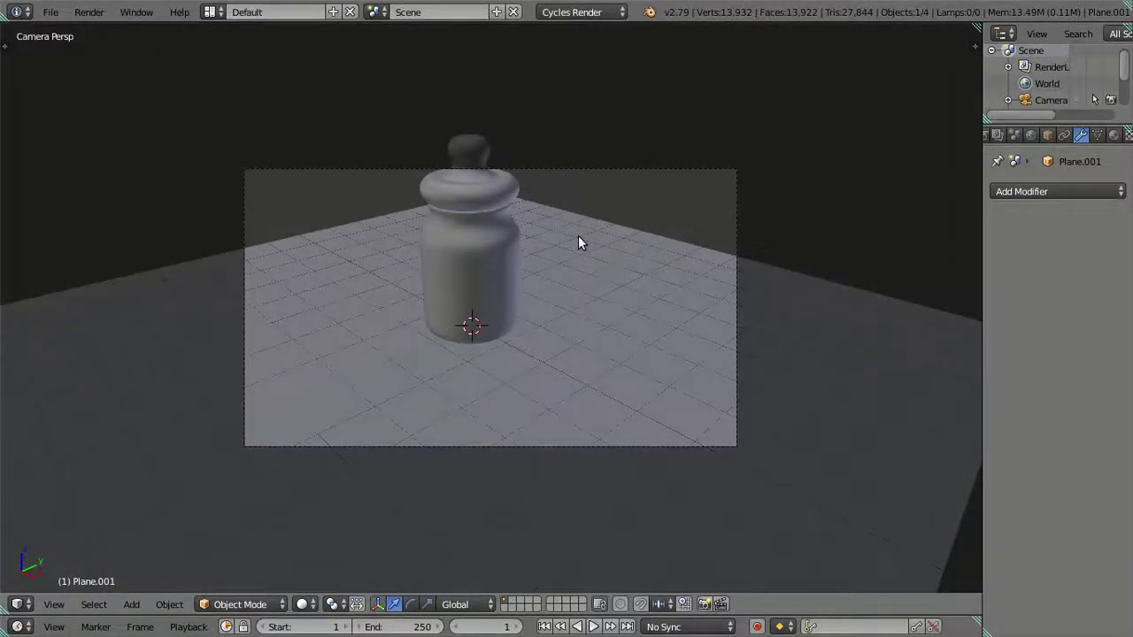
key("n")
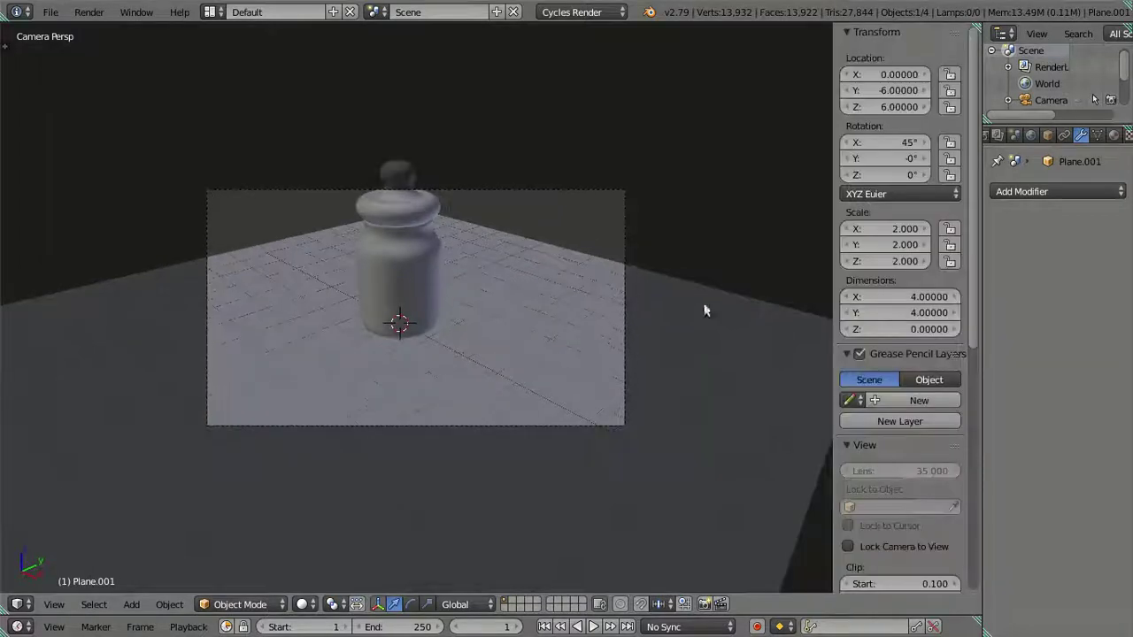
left_click(847, 546)
scroll(509, 251, "up", 3)
scroll(511, 248, "down", 3)
left_click(847, 547)
scroll(574, 408, "up", 4)
scroll(584, 400, "down", 3)
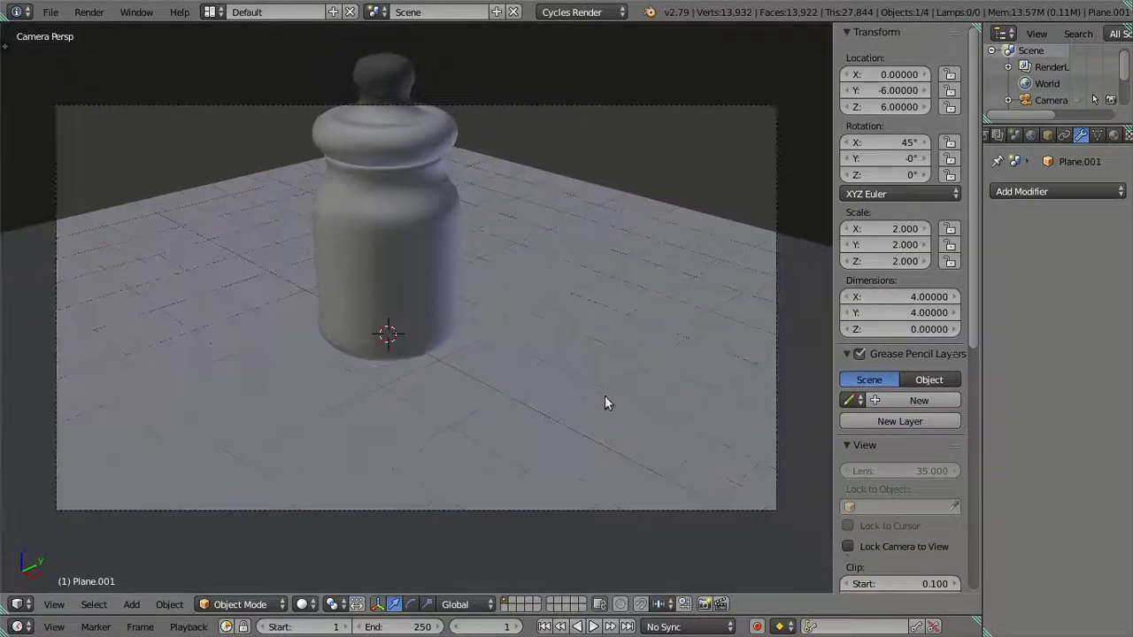
left_click(848, 546)
Step: Frame the jar closer in the camera, then disable Lock Camera to View and hide the sidebar
mouse_move(586, 401)
middle_mouse_down()
mouse_move(589, 425)
mouse_move(614, 427)
mouse_move(551, 386)
mouse_move(584, 390)
mouse_move(571, 398)
middle_mouse_up()
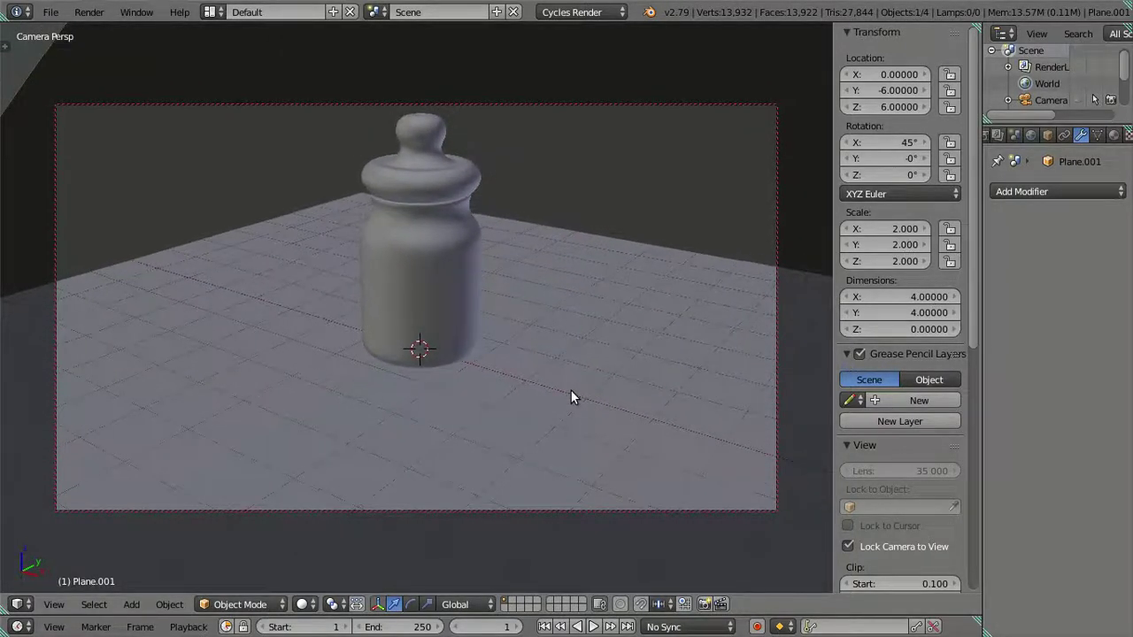
left_click(848, 547)
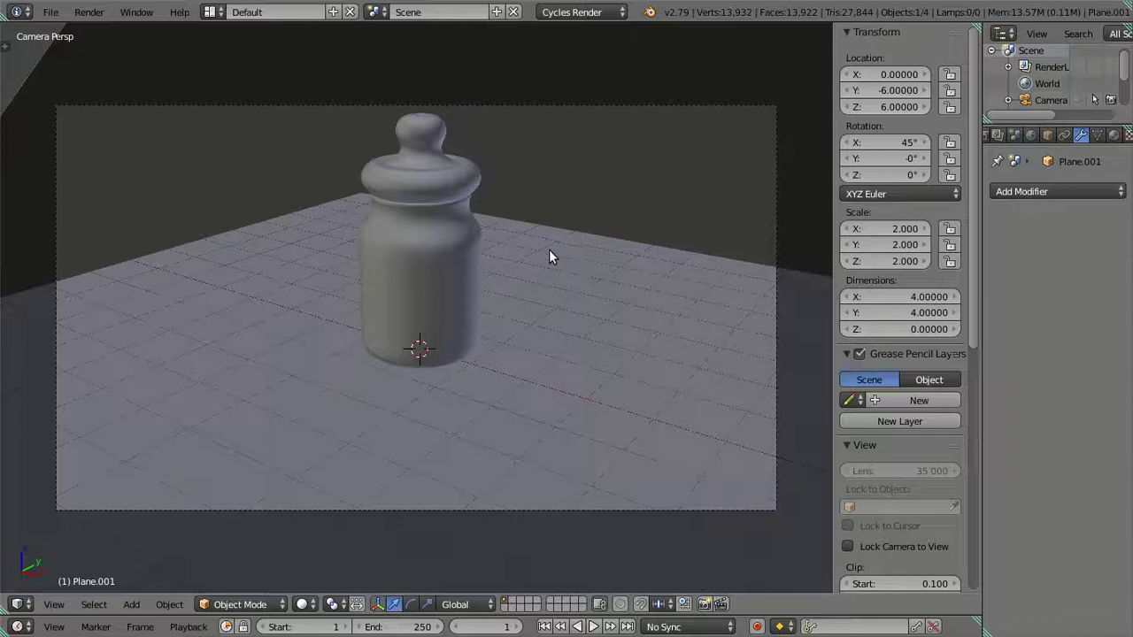
key("n")
middle_click_drag(611, 305, 379, 336)
Step: Select the jar, enter Edit Mode, and view it from the front
right_click(553, 279)
scroll(555, 278, "up", 3)
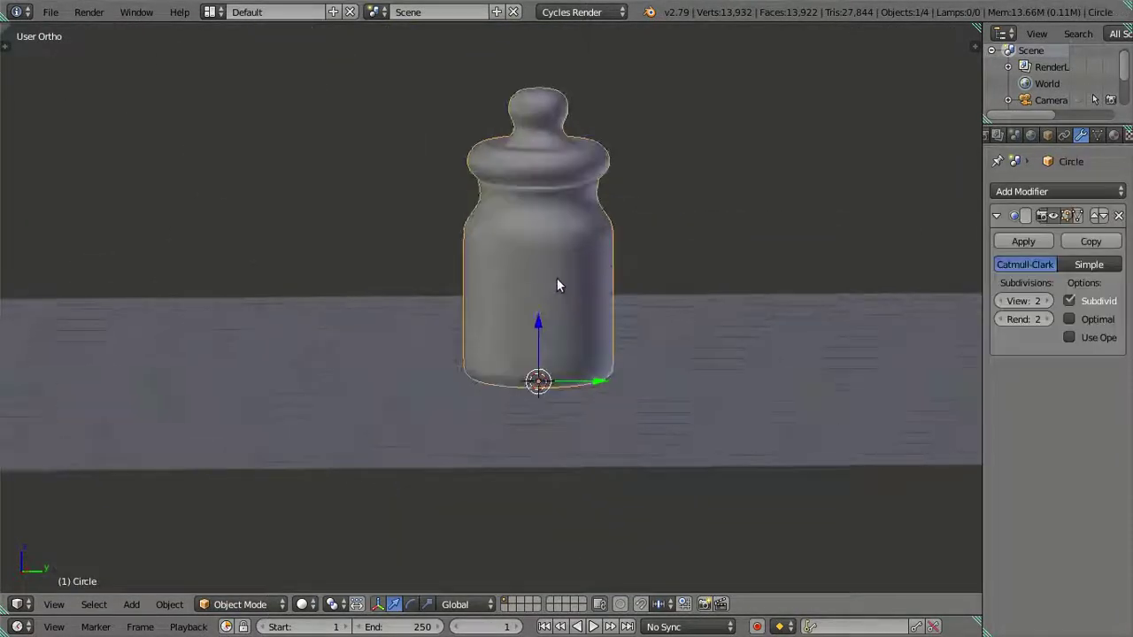
key("Tab")
middle_click_drag(582, 245, 711, 250)
key("KP_1")
scroll(500, 352, "up", 2)
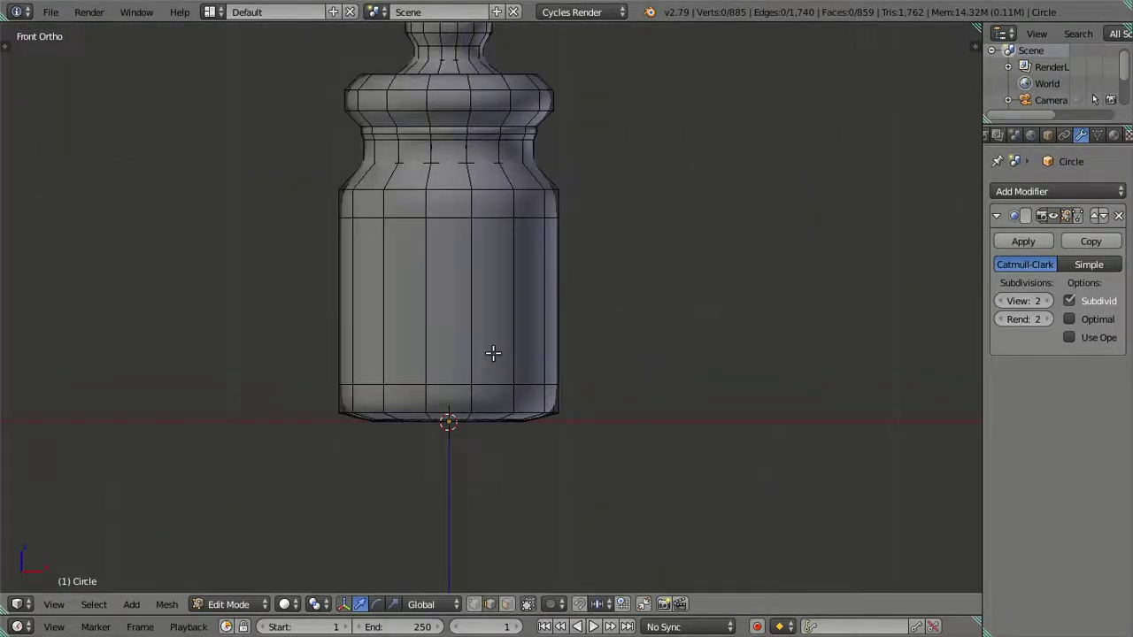
Step: Inspect the jar's mesh from side and top views, briefly toggling wireframe
middle_click_drag(476, 361, 389, 381)
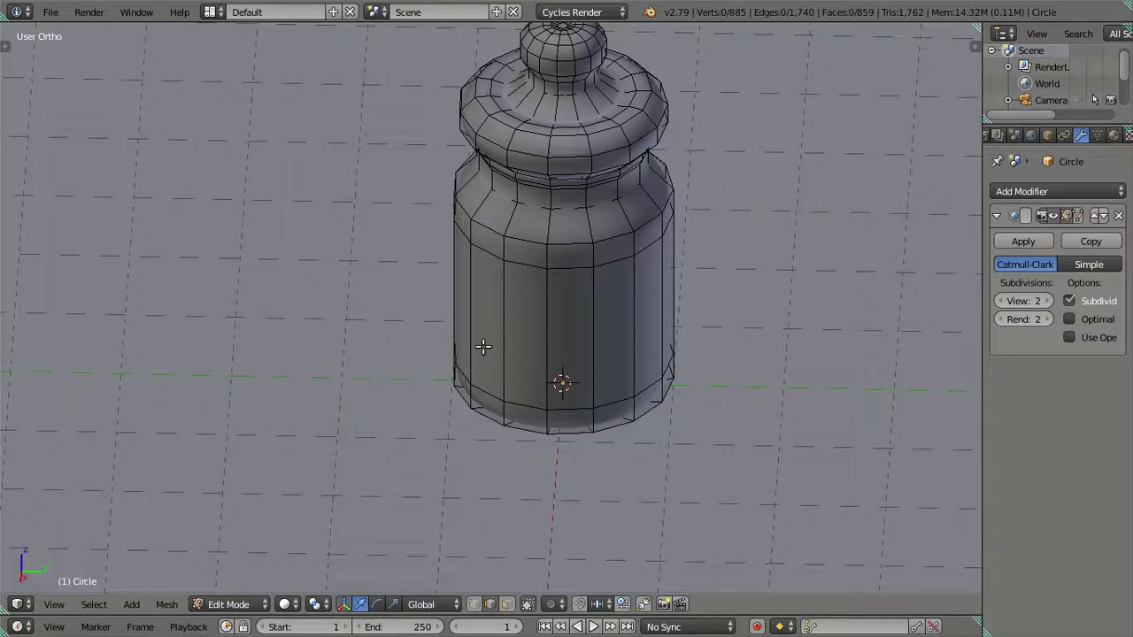
key("KP_3")
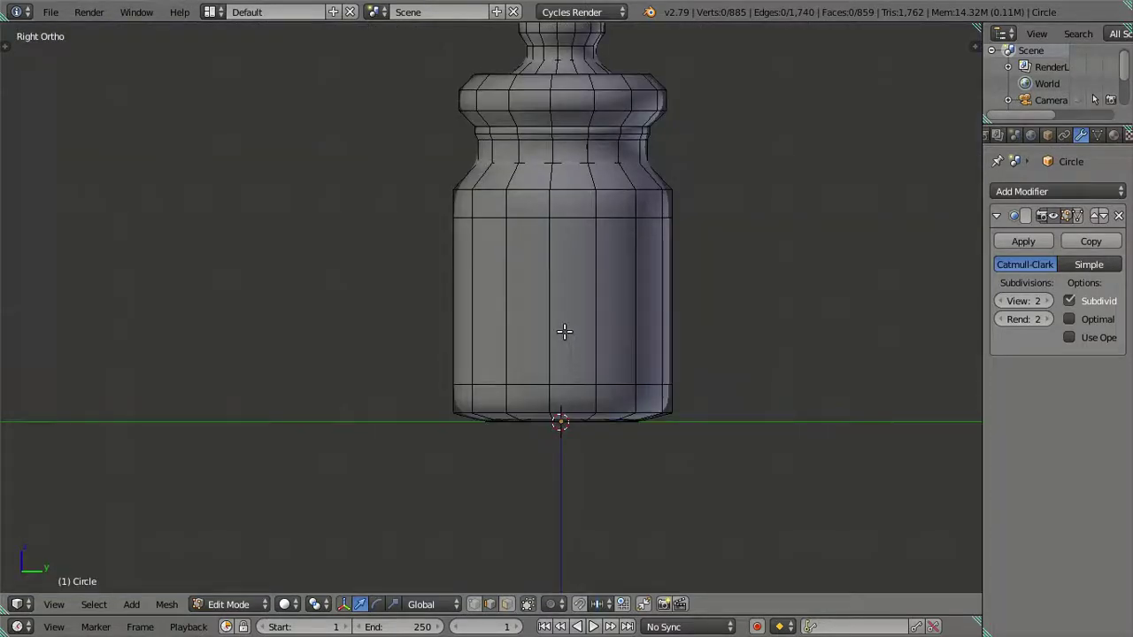
middle_click_drag(562, 331, 699, 403)
key("KP_7")
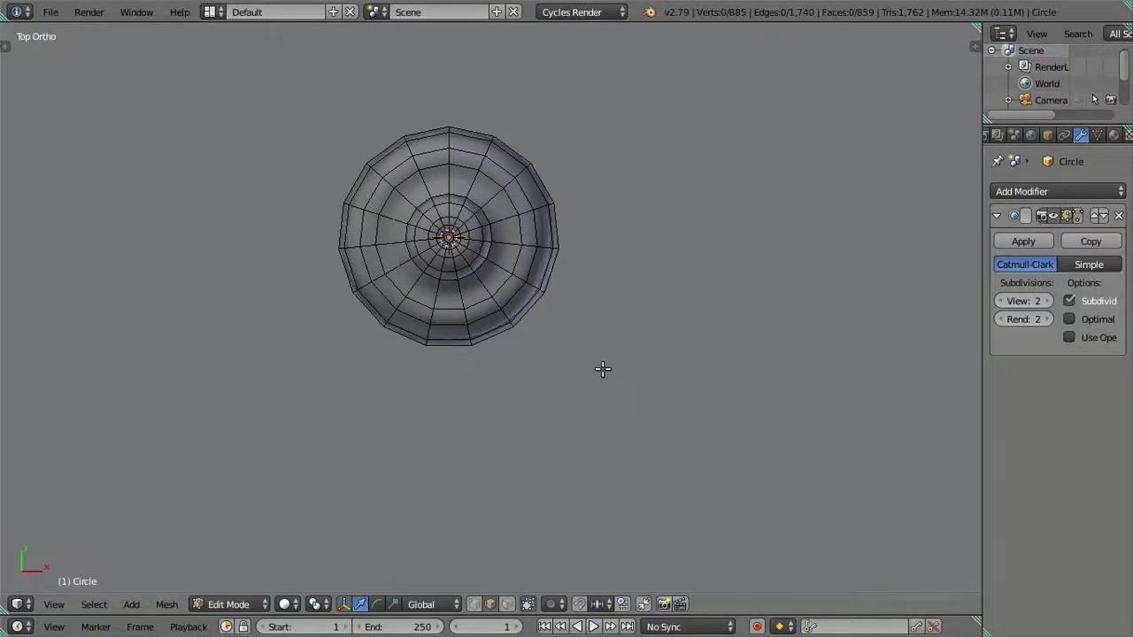
key("z")
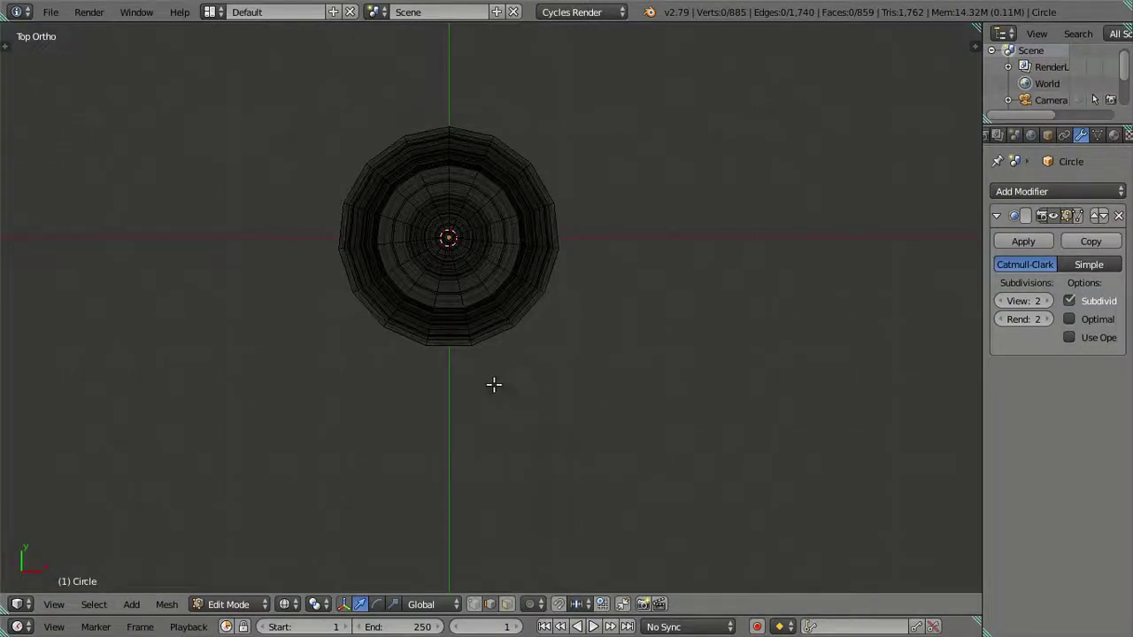
mouse_move(567, 324)
middle_mouse_down()
mouse_move(333, 262)
mouse_move(554, 329)
middle_mouse_up()
key("z")
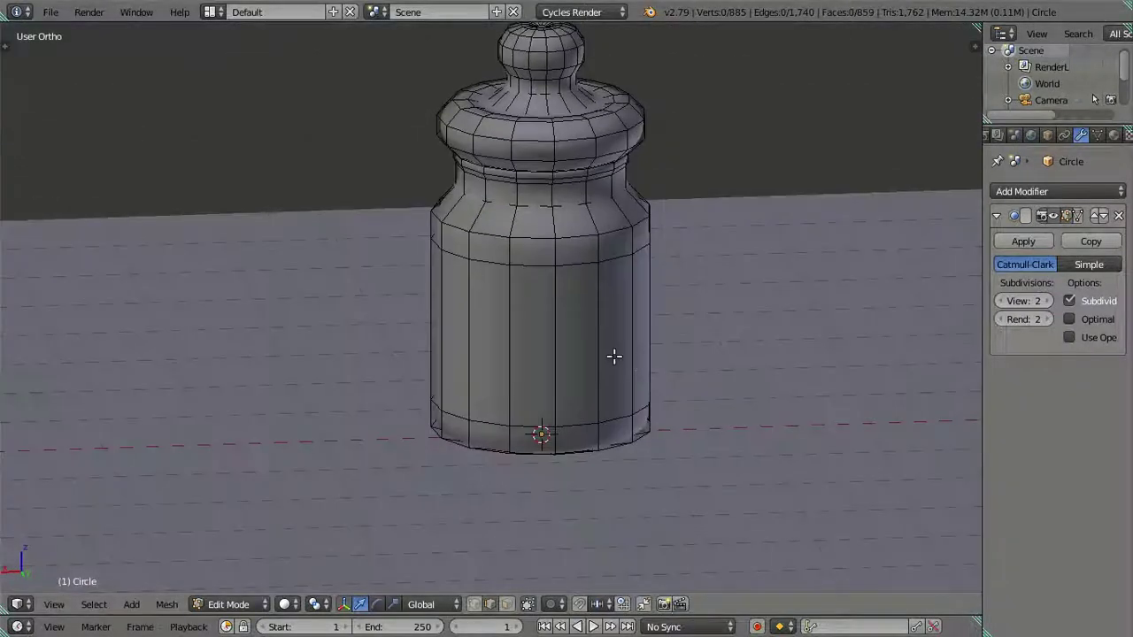
Step: Snap the 3D cursor to a middle vertical edge, return to Object Mode, and duplicate the jar
right_click(554, 329)
key("shift+s")
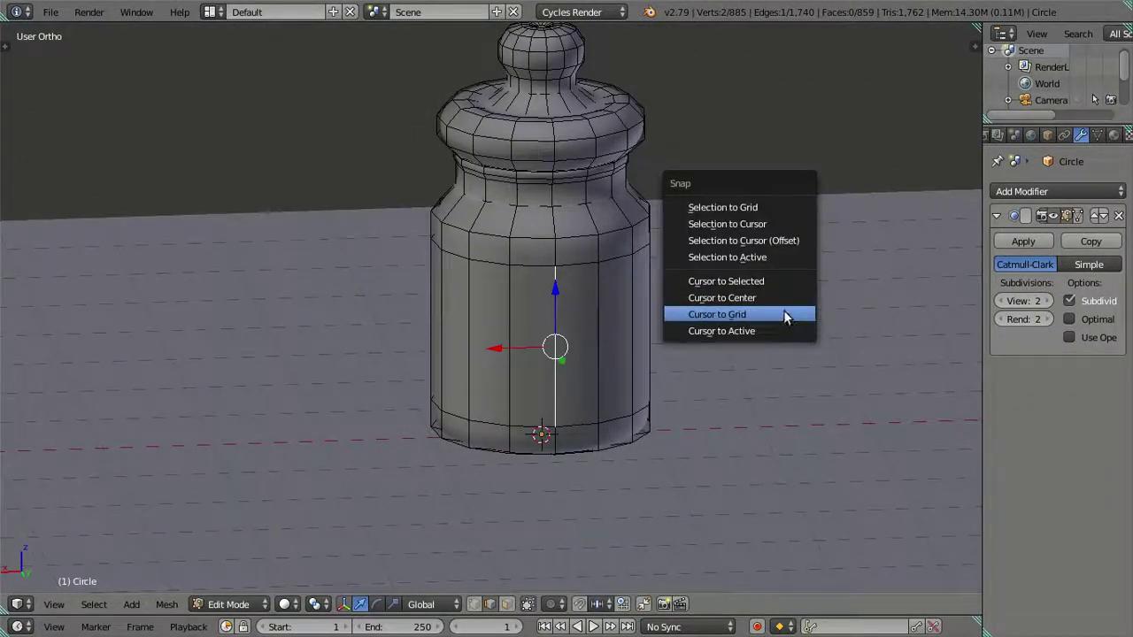
left_click(786, 282)
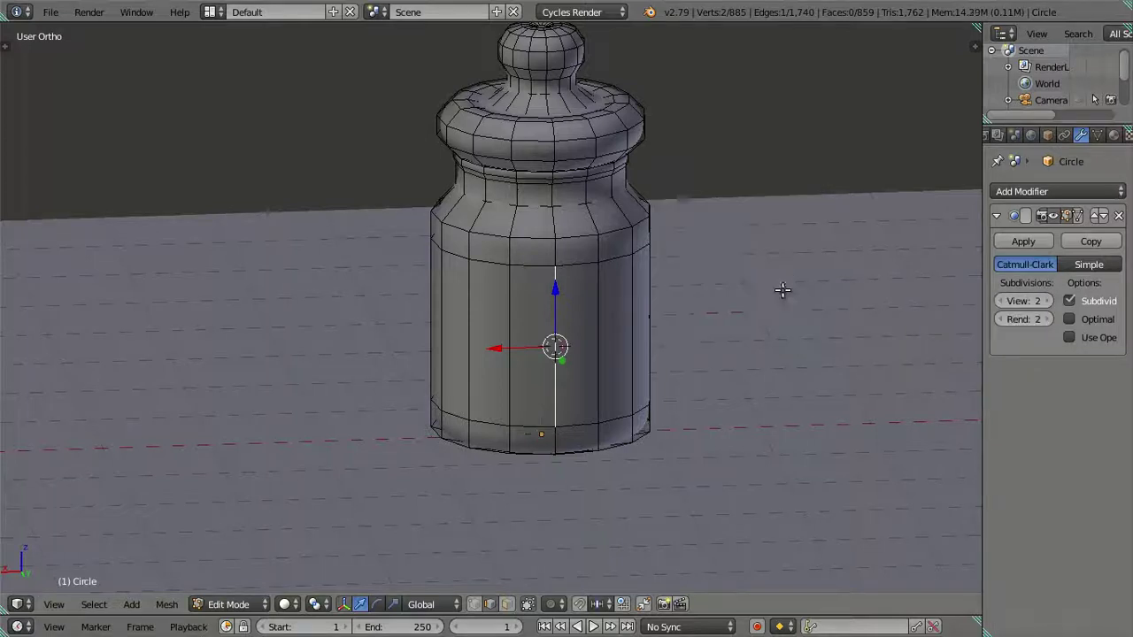
key("Tab")
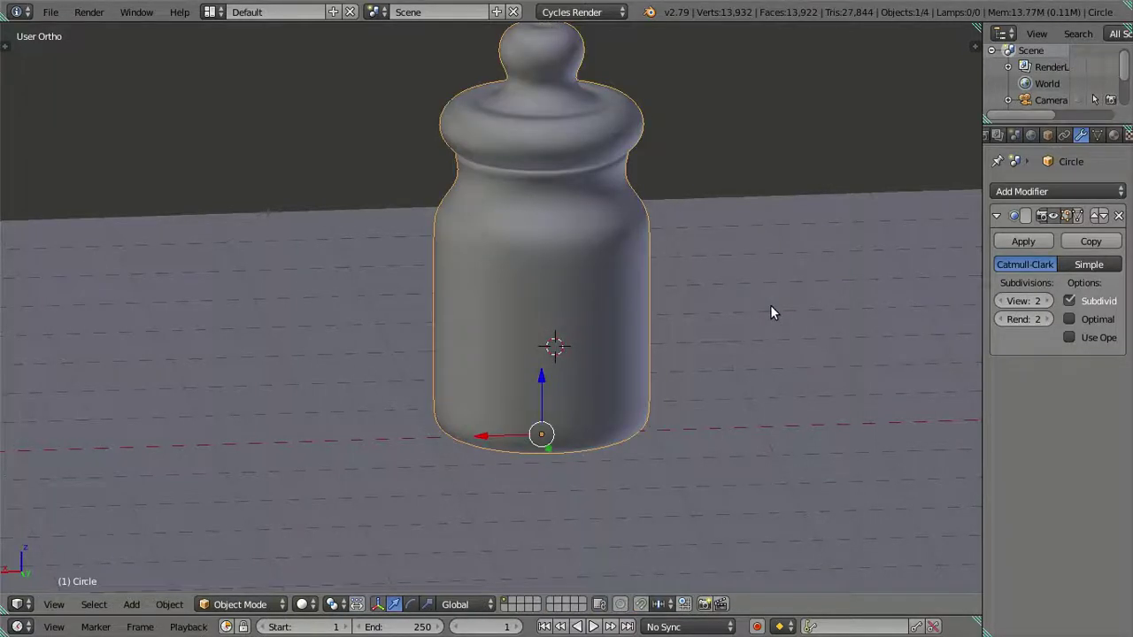
key("shift+ctrl+alt+c")
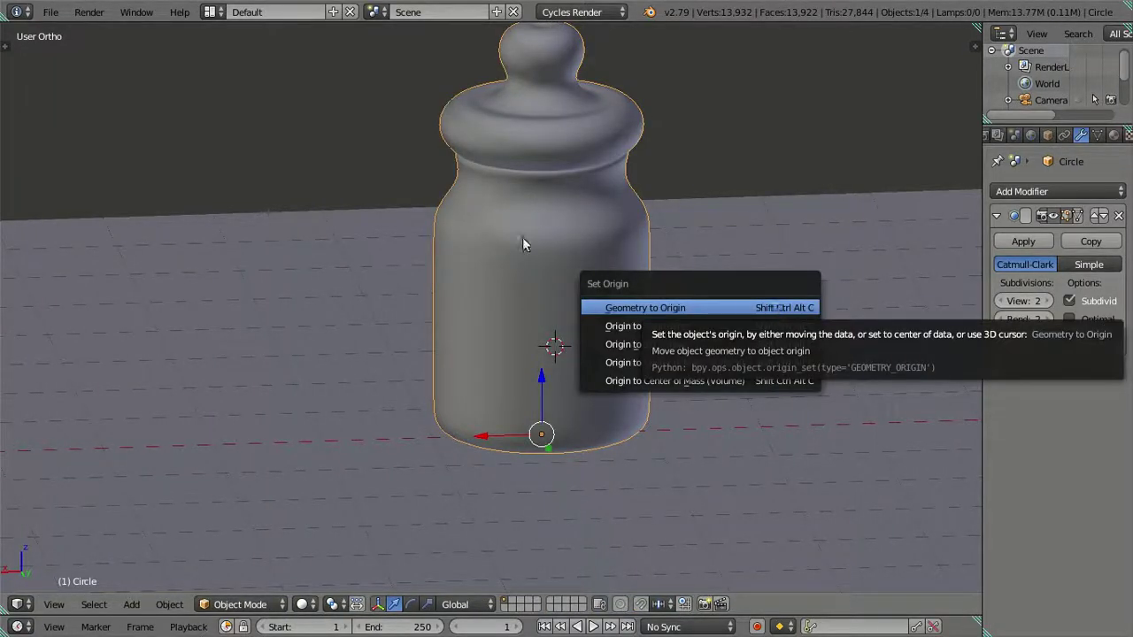
key("shift+d")
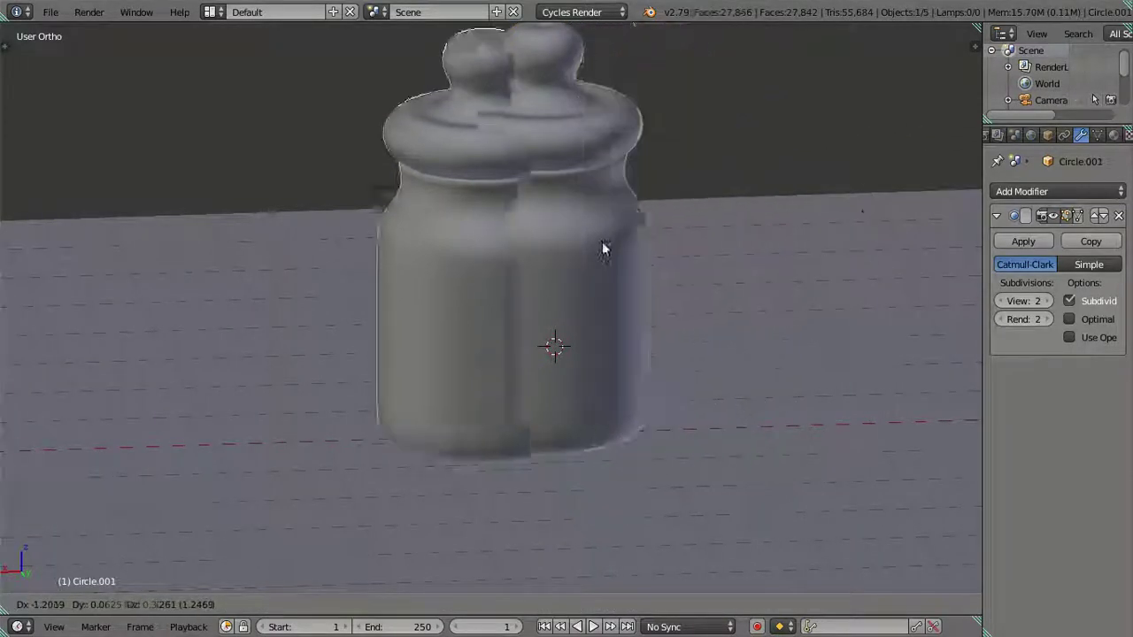
Step: Cancel the copy's move and set Circle.001's origin to its geometry
key("Escape")
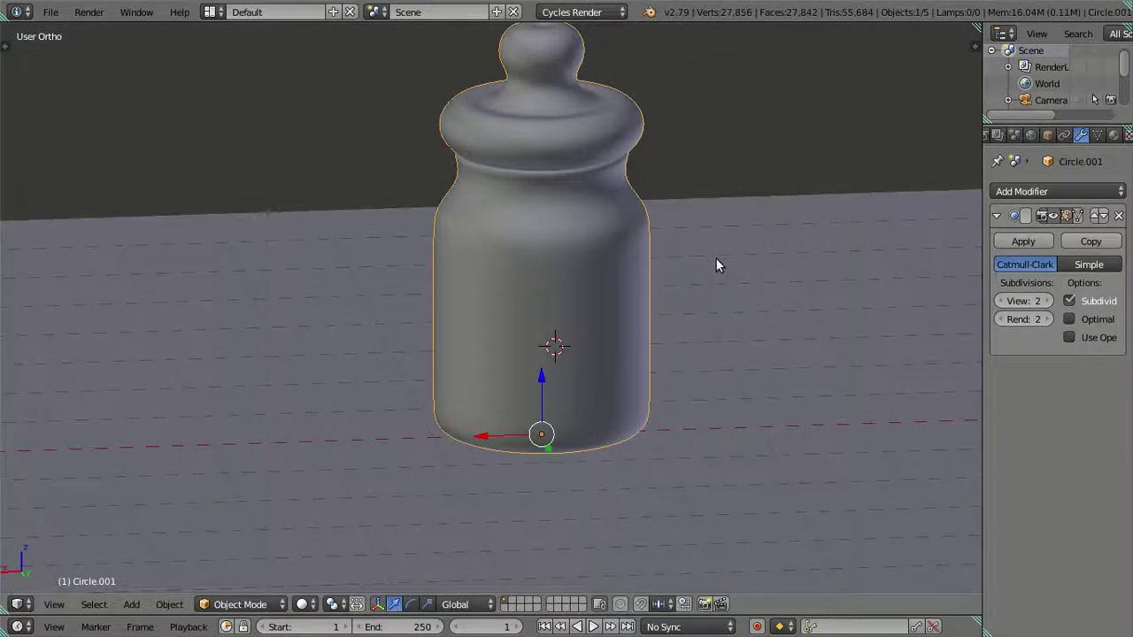
key("shift+ctrl+alt+c")
left_click(680, 280)
mouse_move(679, 292)
middle_mouse_down()
mouse_move(582, 284)
mouse_move(788, 270)
mouse_move(757, 254)
middle_mouse_up()
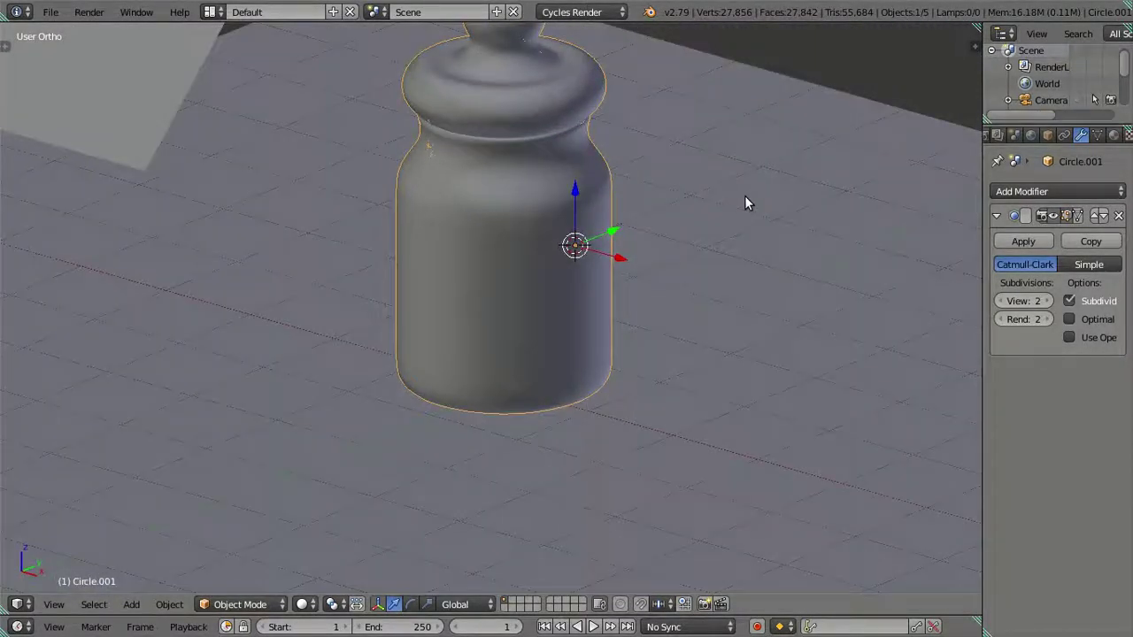
Step: Place the copied jar 2 units along X beside the original
key("shift+d")
type("x")
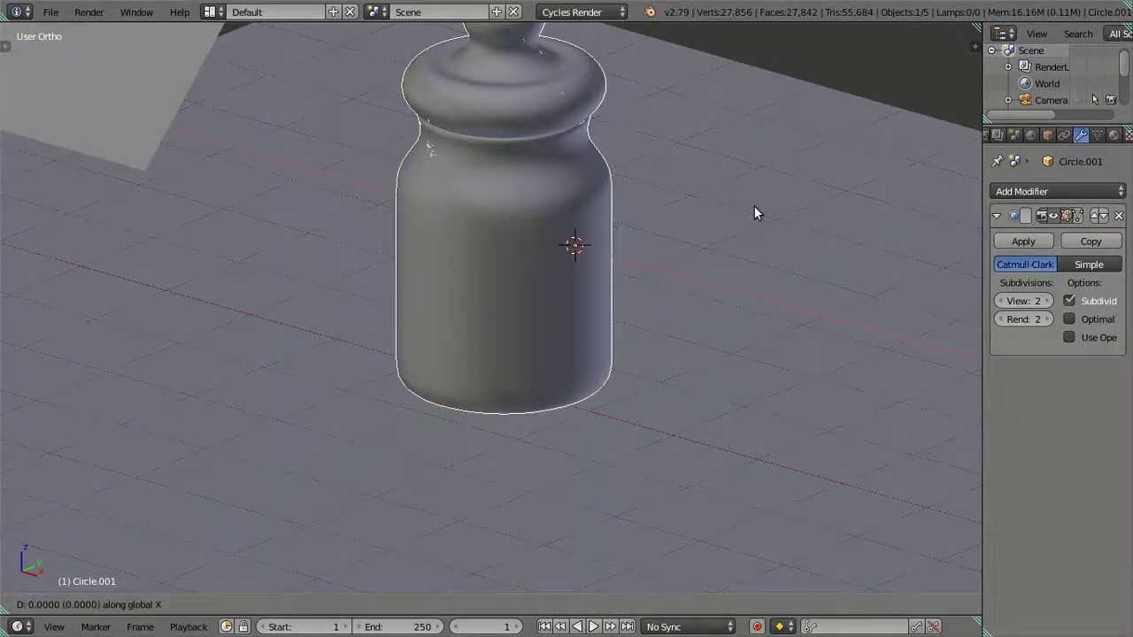
type("2")
key("Return")
mouse_move(689, 252)
middle_mouse_down()
mouse_move(605, 347)
mouse_move(614, 306)
mouse_move(594, 194)
mouse_move(406, 226)
mouse_move(752, 210)
middle_mouse_up()
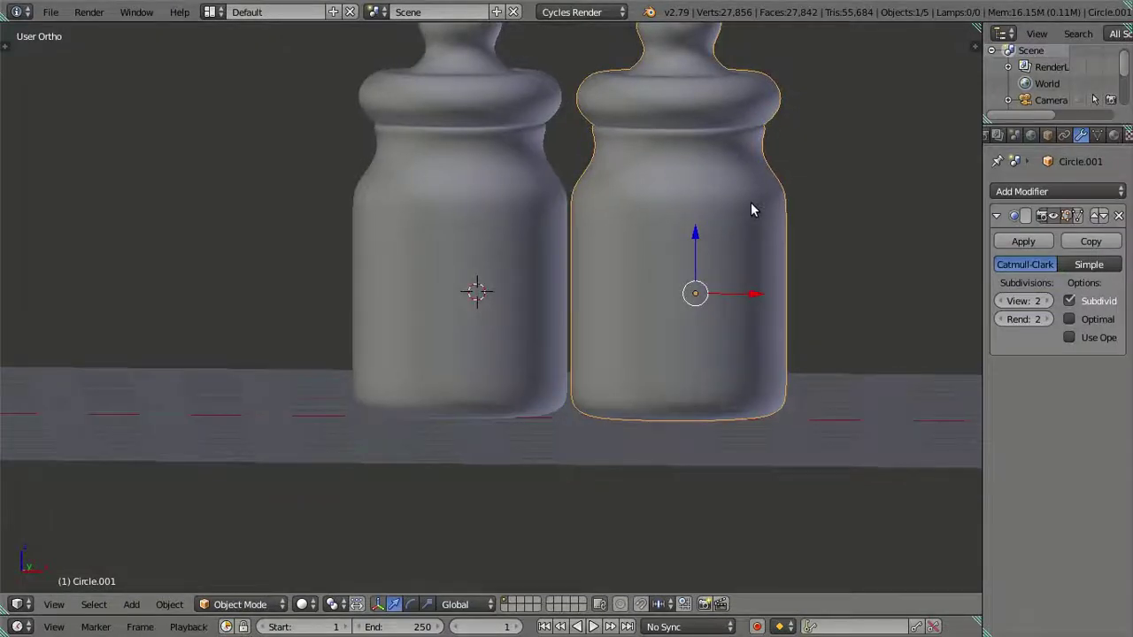
Step: Tip the copied jar -90° around X onto its side
mouse_move(802, 249)
middle_mouse_down()
mouse_move(599, 298)
mouse_move(508, 275)
mouse_move(523, 256)
mouse_move(620, 236)
middle_mouse_up()
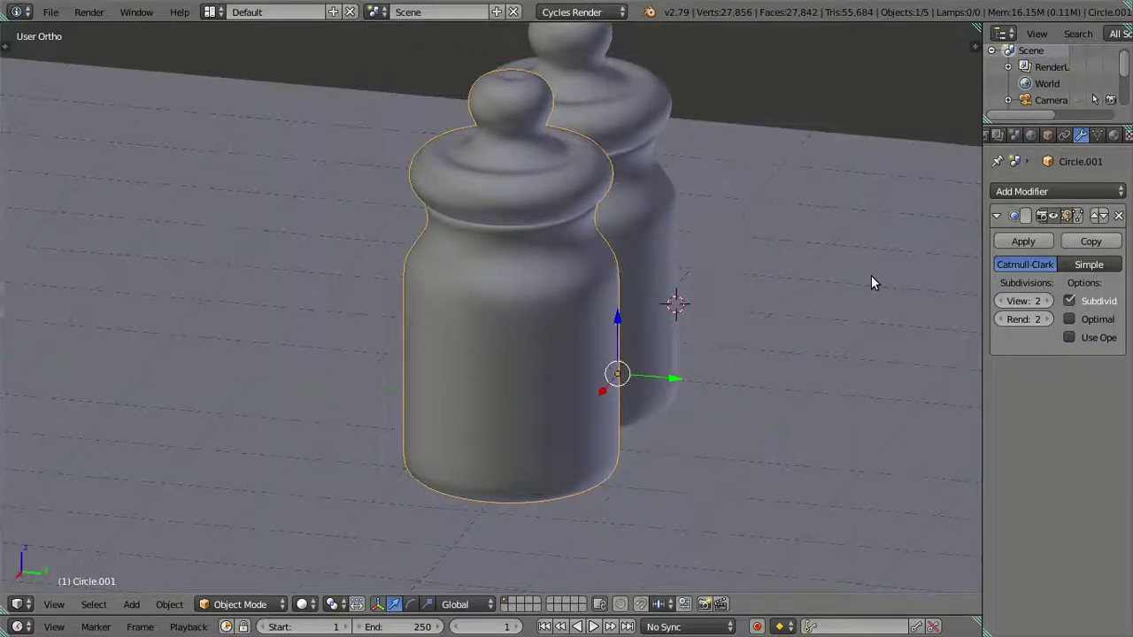
type("rx")
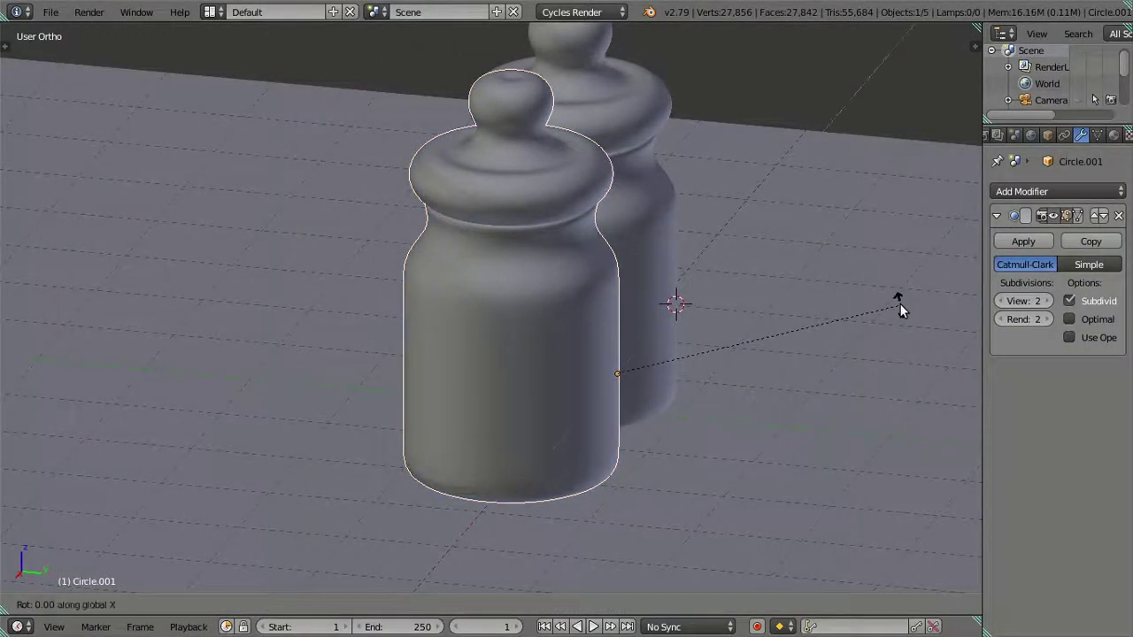
type("90")
key("Escape")
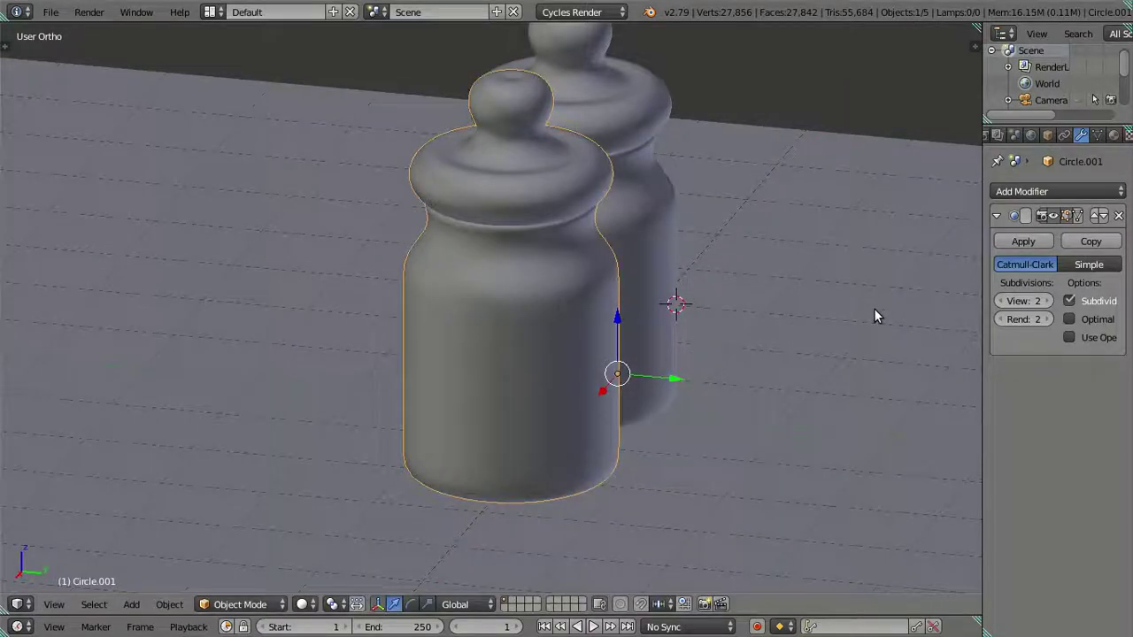
key("r")
key("x")
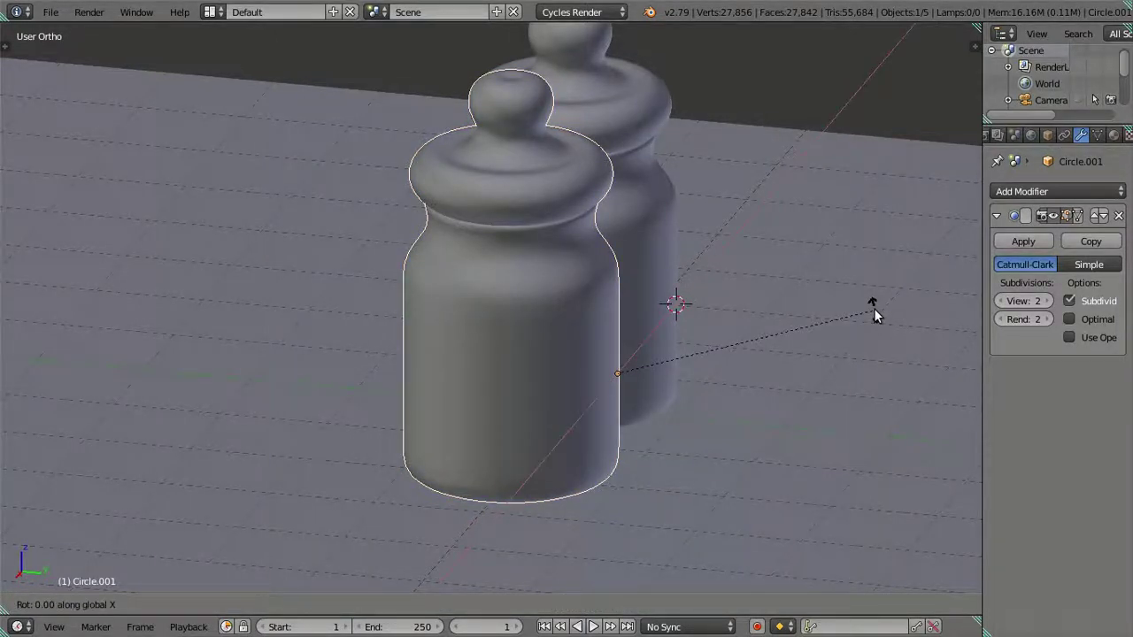
type("-90")
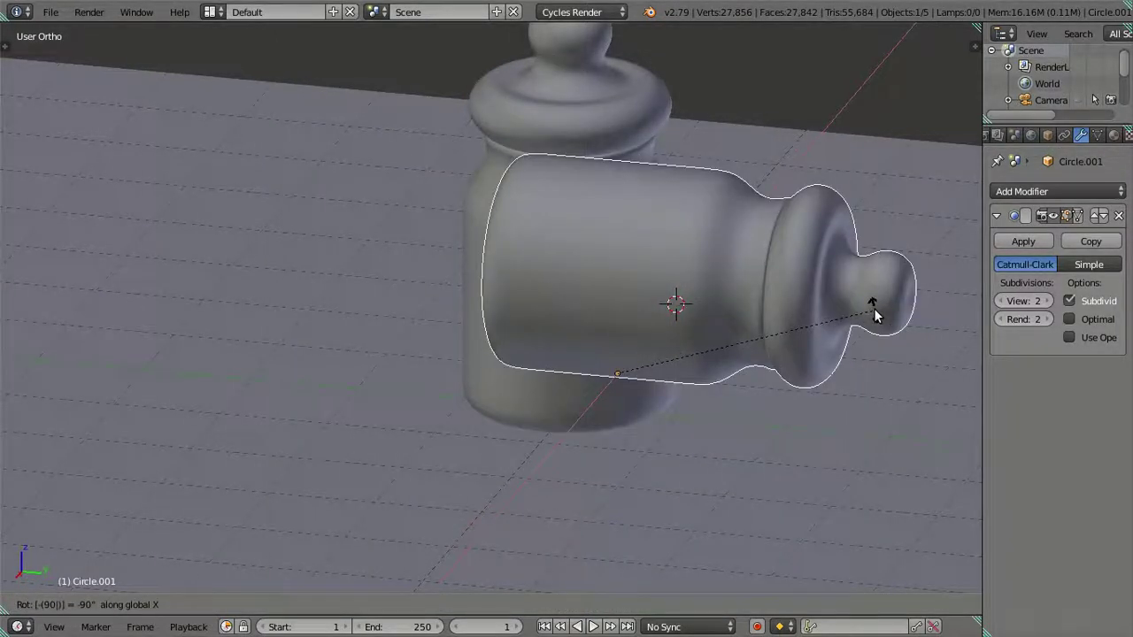
key("Return")
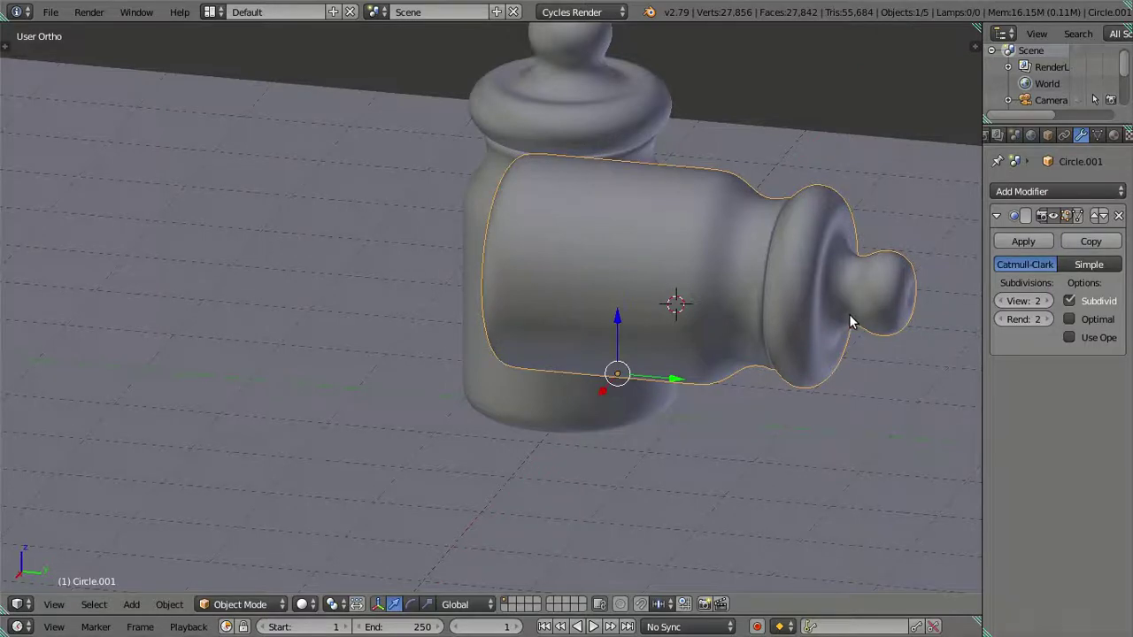
Step: Turn the tipped jar 180° around Z and snap it to the world origin via the cursor
type("rz1")
type("80")
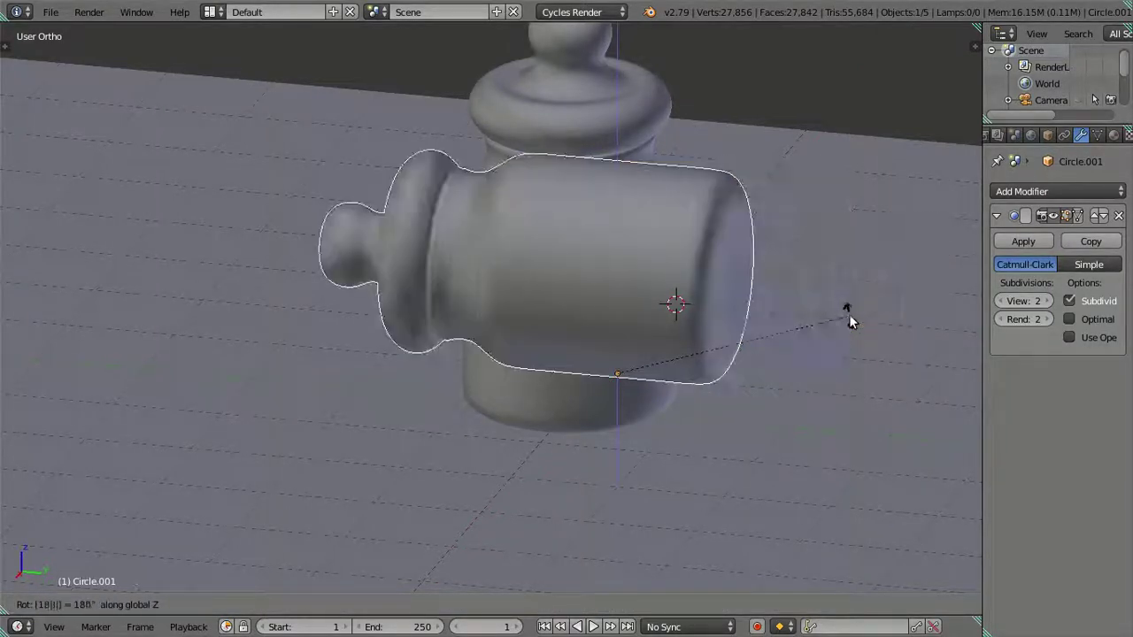
key("Return")
key("shift+s")
left_click(815, 340)
key("shift+s")
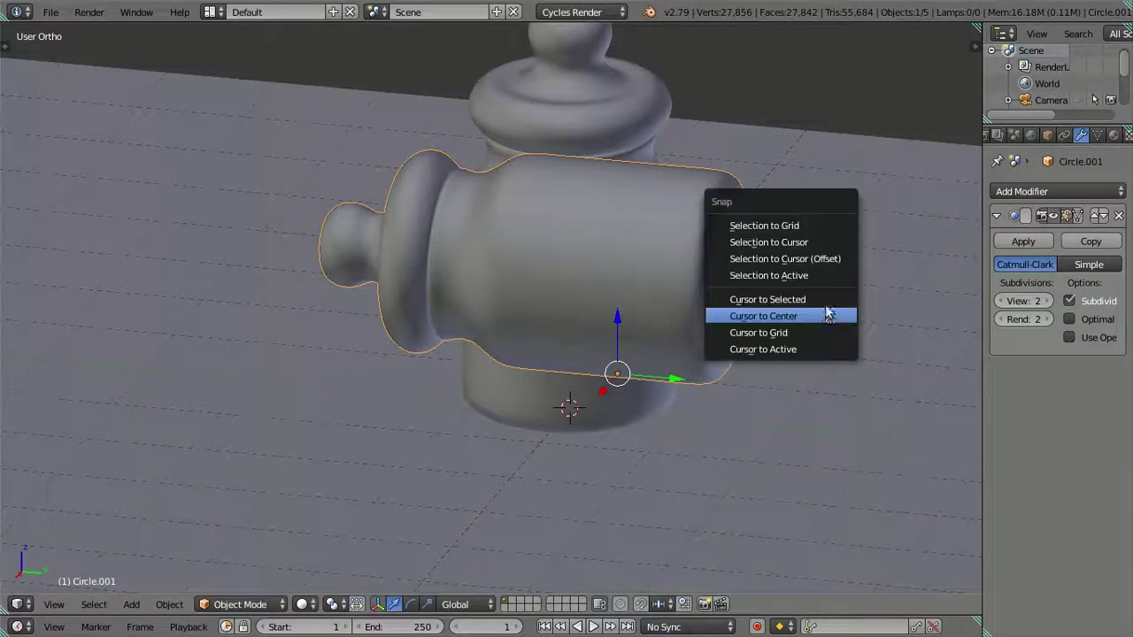
left_click(816, 246)
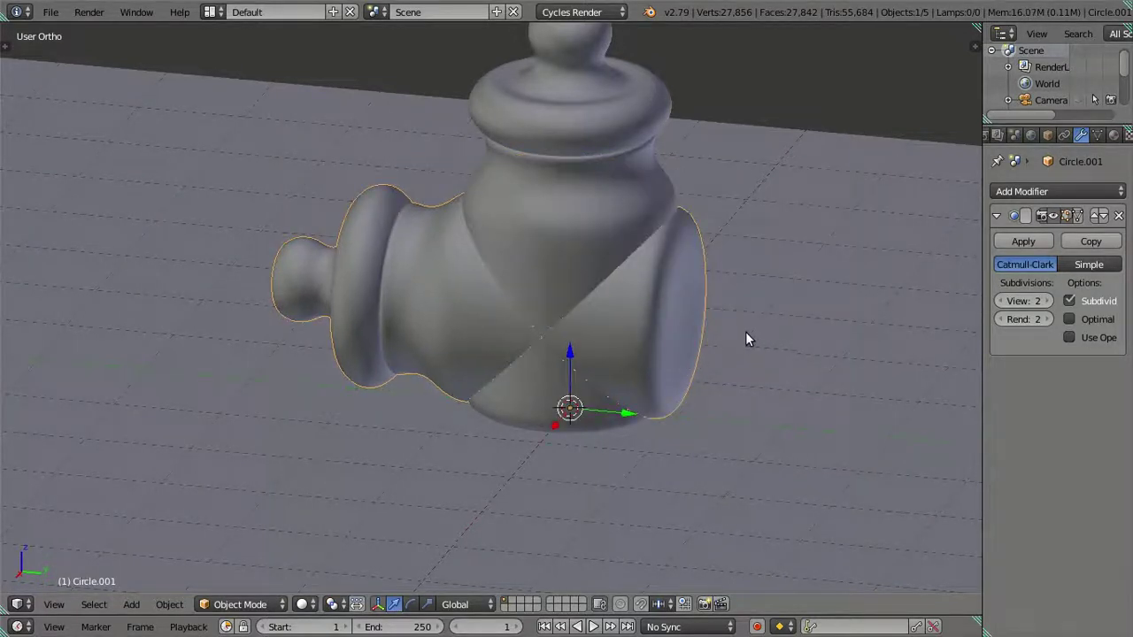
Step: Move the tipped jar 2 units along X
key("g")
key("x")
key("2")
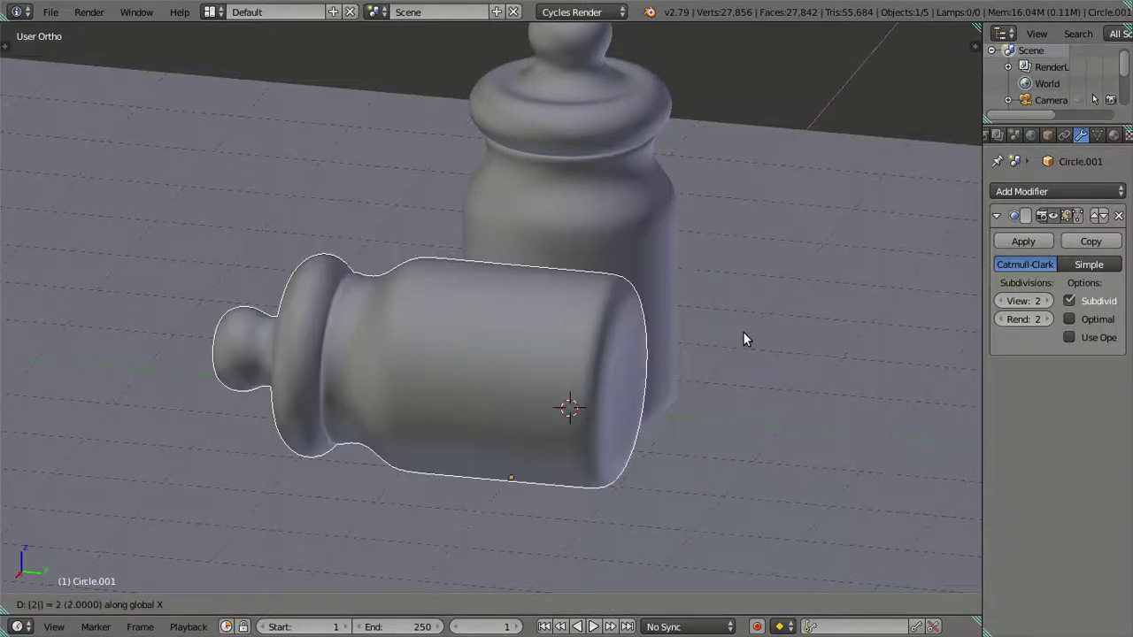
key("Return")
mouse_move(743, 332)
middle_mouse_down()
mouse_move(520, 363)
mouse_move(407, 356)
middle_mouse_up()
Step: Separate the lid's linked mesh from the tipped jar into its own object, Circle.002
key("Tab")
right_click(376, 343)
right_click(395, 339)
key("l")
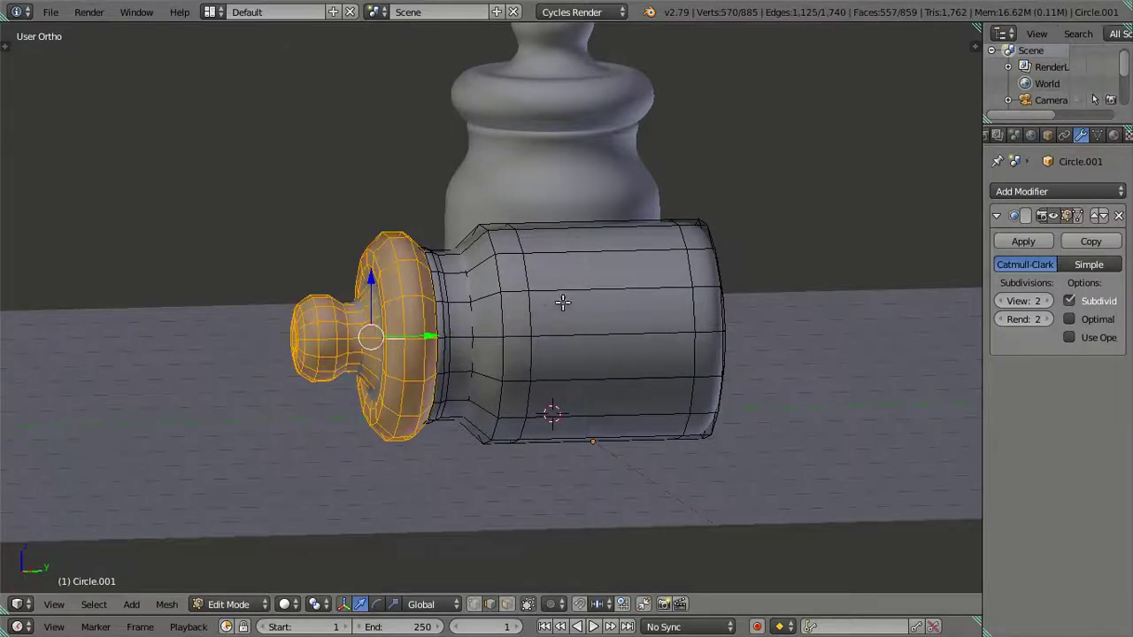
key("p")
left_click(567, 302)
key("Tab")
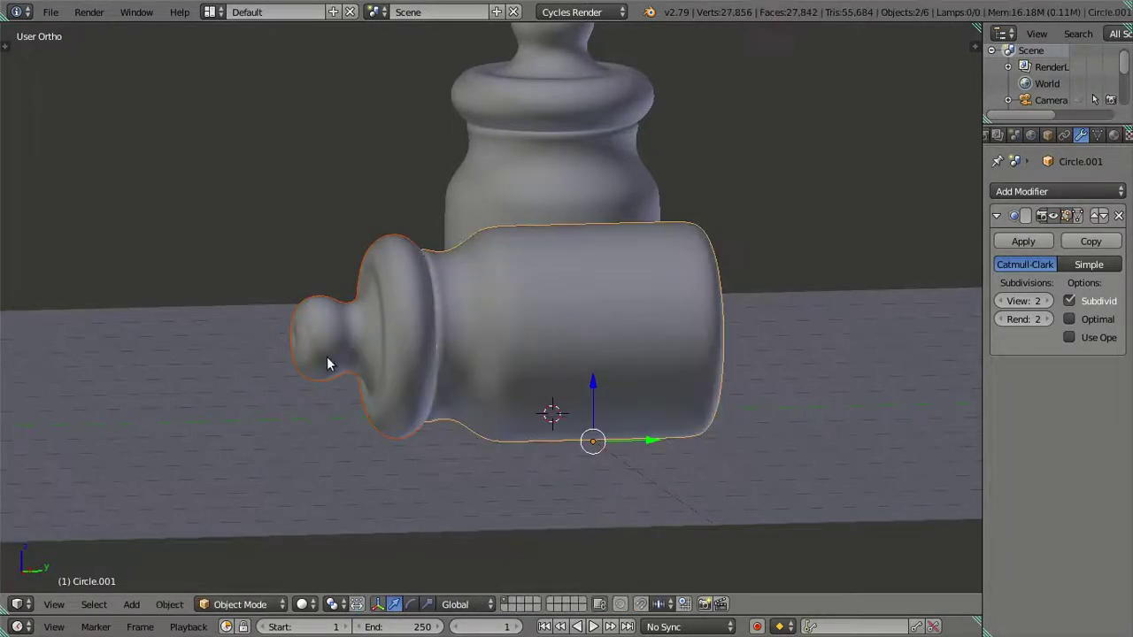
right_click(354, 358)
Step: In the lid's Edit Mode, snap the 3D cursor to its bottom-most rim edge
mouse_move(489, 354)
middle_mouse_down()
mouse_move(494, 339)
mouse_move(520, 349)
mouse_move(478, 363)
mouse_move(480, 336)
mouse_move(531, 355)
mouse_move(498, 362)
mouse_move(564, 390)
mouse_move(543, 336)
mouse_move(440, 328)
mouse_move(602, 357)
mouse_move(581, 359)
mouse_move(579, 374)
mouse_move(632, 329)
mouse_move(561, 337)
mouse_move(604, 363)
mouse_move(596, 387)
mouse_move(664, 397)
mouse_move(670, 417)
middle_mouse_up()
key("Tab")
key("z")
scroll(385, 344, "up", 3)
key("z")
scroll(673, 461, "up", 2)
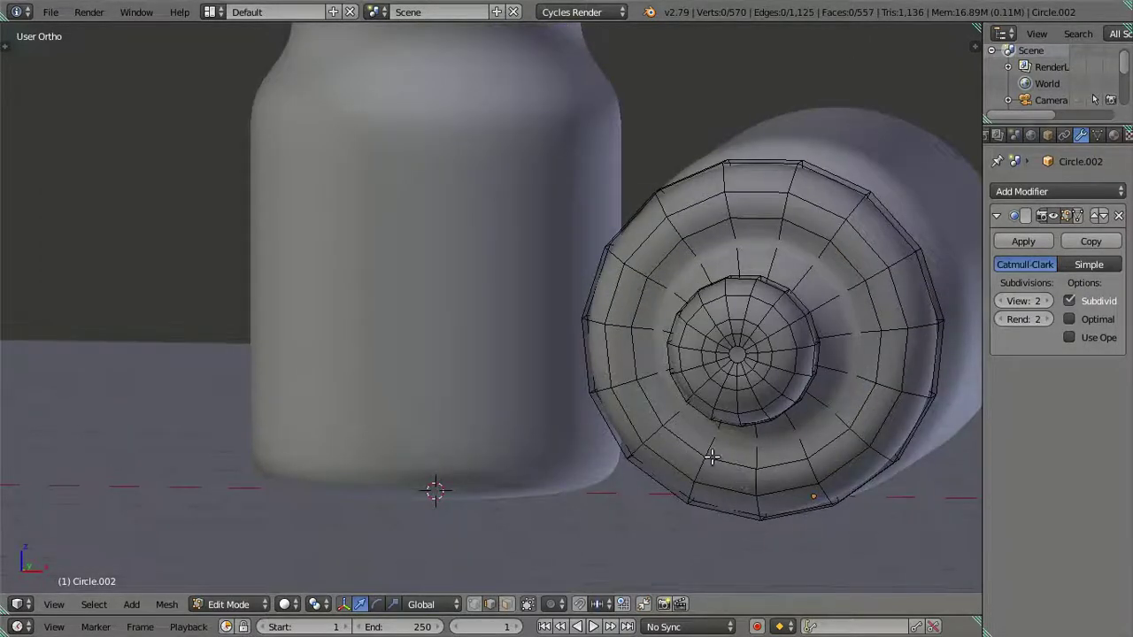
scroll(593, 368, "up", 4)
right_click(613, 370)
key("z")
right_click(608, 370)
middle_click_drag(643, 384, 629, 387)
key("z")
middle_click_drag(562, 372, 626, 326)
key("shift+s")
left_click(653, 370)
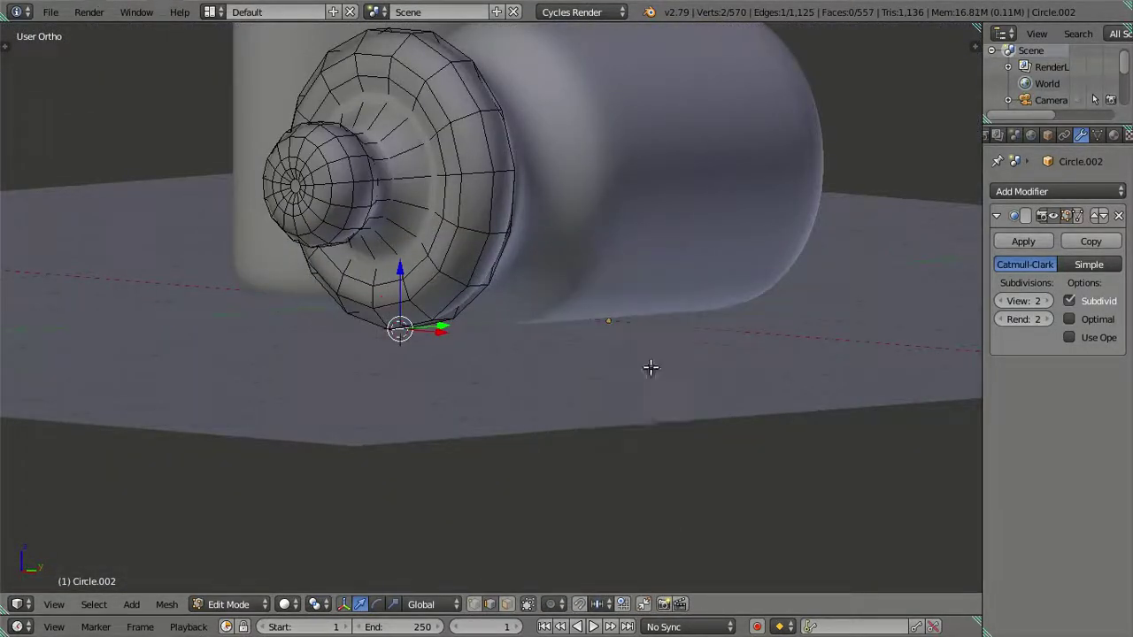
Step: Set the lid's origin to the 3D cursor and tilt it about 37° around X in side view
key("Tab")
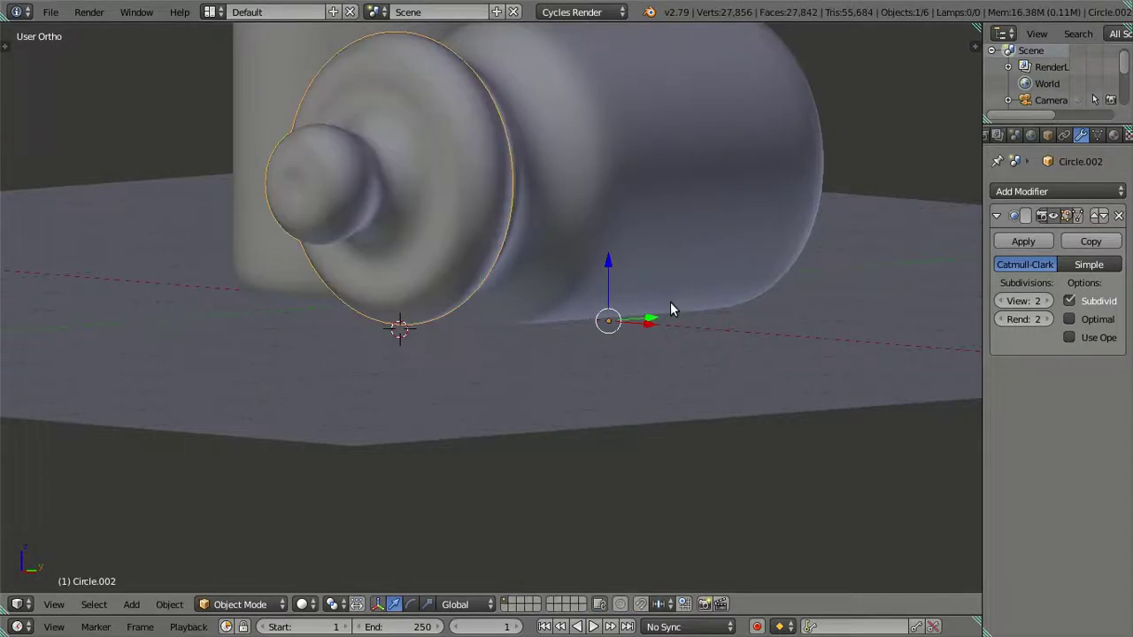
key("shift+ctrl+alt+c")
left_click(670, 304)
mouse_move(663, 303)
middle_mouse_down()
mouse_move(560, 306)
mouse_move(741, 339)
middle_mouse_up()
key("KP_3")
scroll(514, 297, "up", 2)
scroll(708, 277, "up", 2)
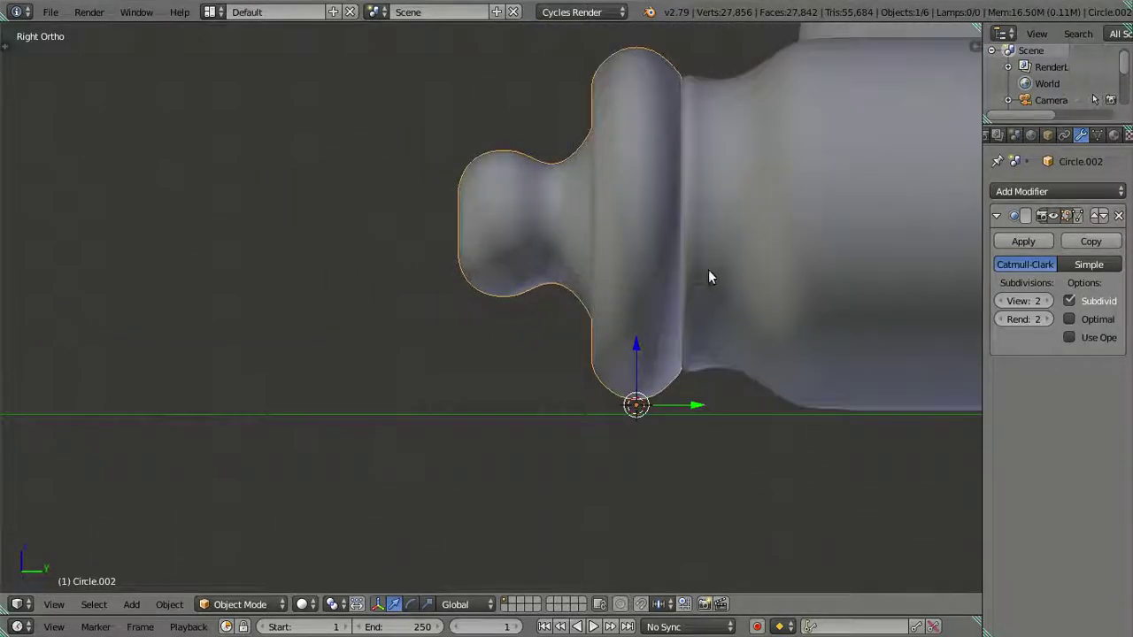
middle_click_drag(708, 277, 648, 325, "shift")
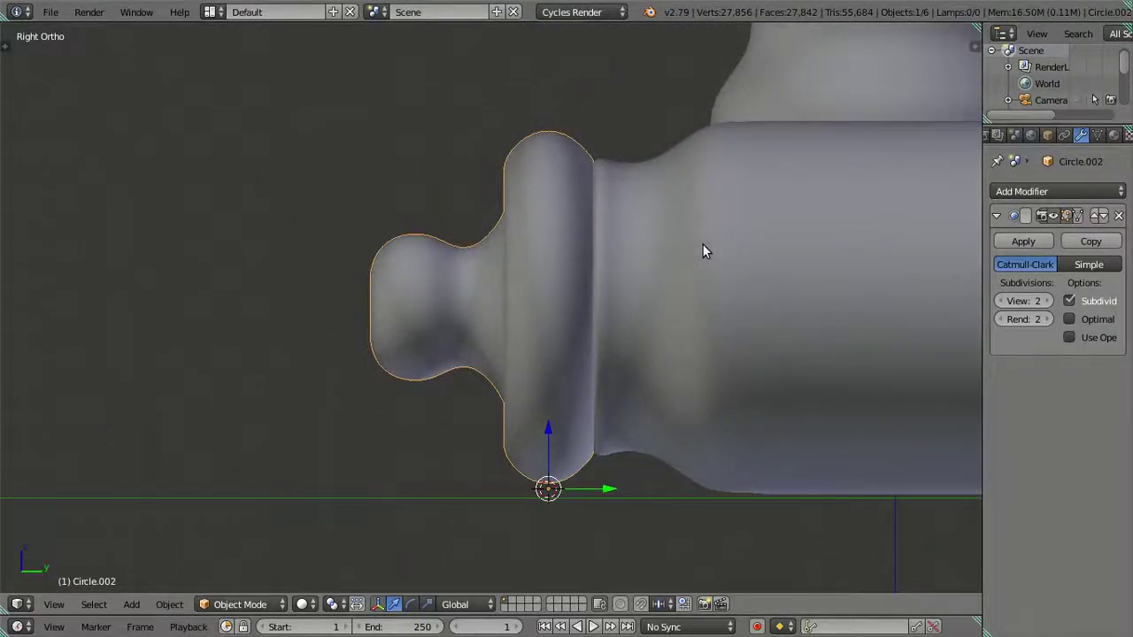
scroll(703, 245, "up", 1)
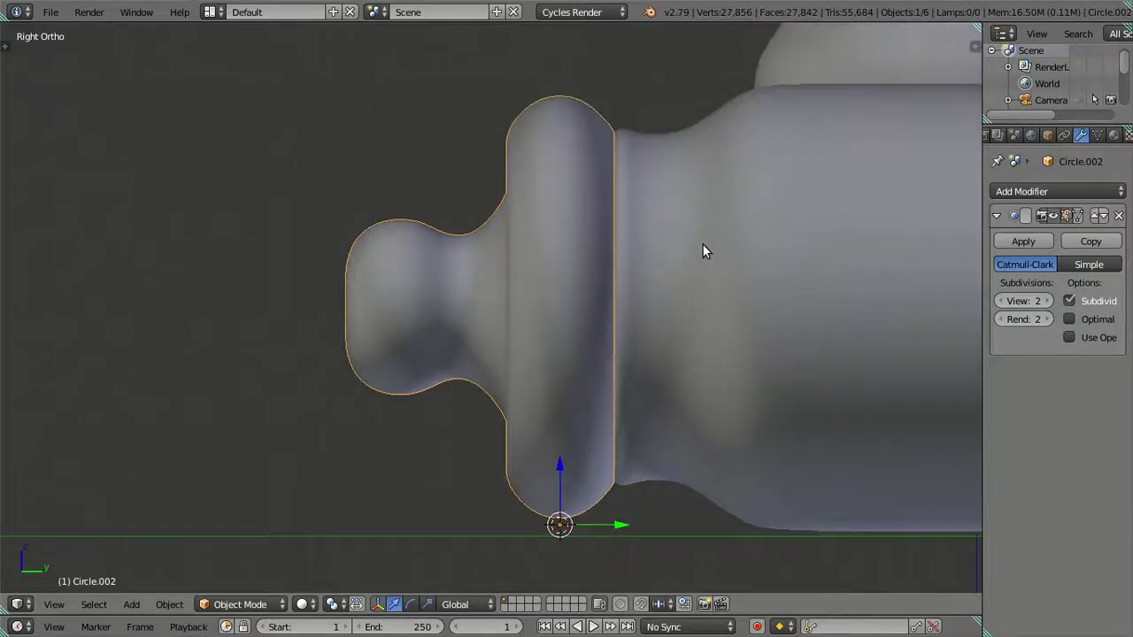
key("r")
key("x")
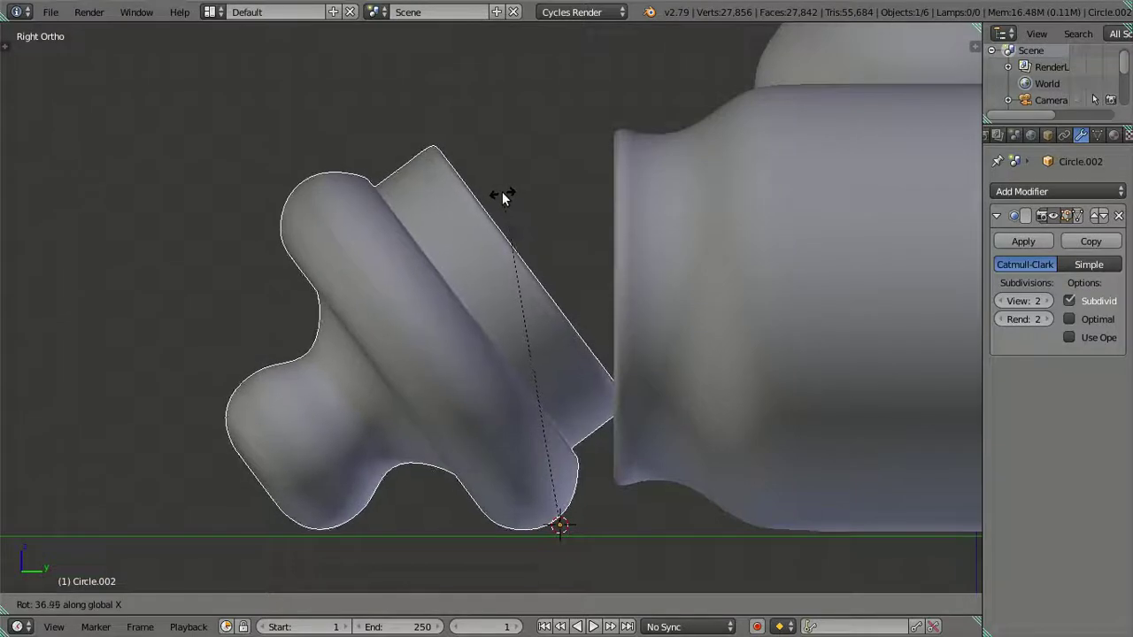
left_click(501, 191)
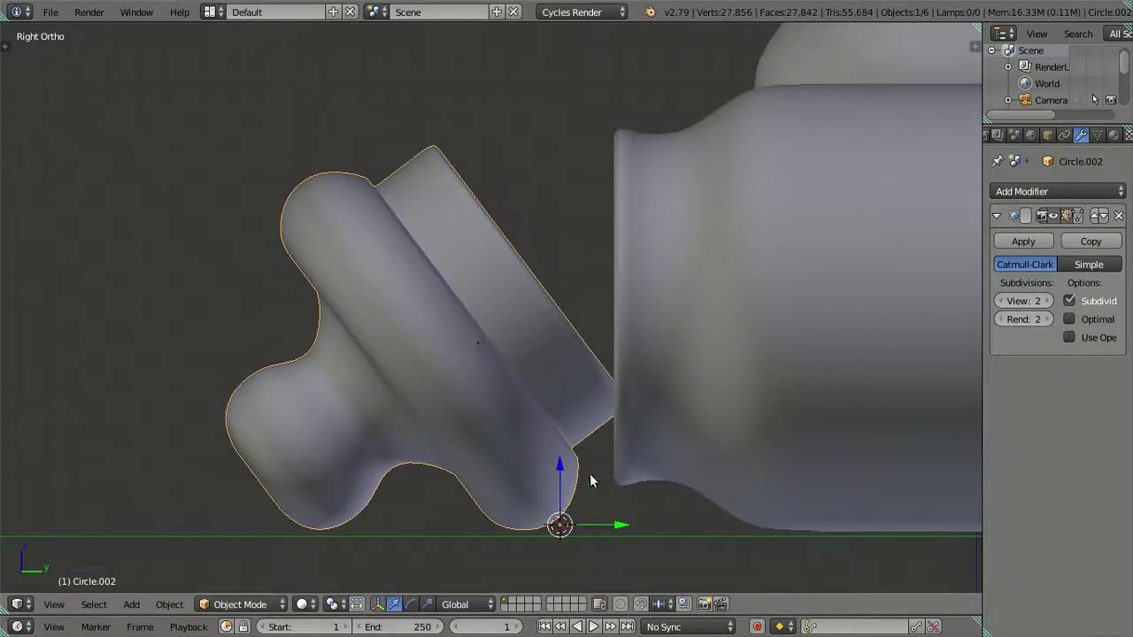
Step: Add the jar body and another jar piece to the selection and lower them slightly along Z
scroll(564, 463, "down", 3)
scroll(562, 462, "up", 2)
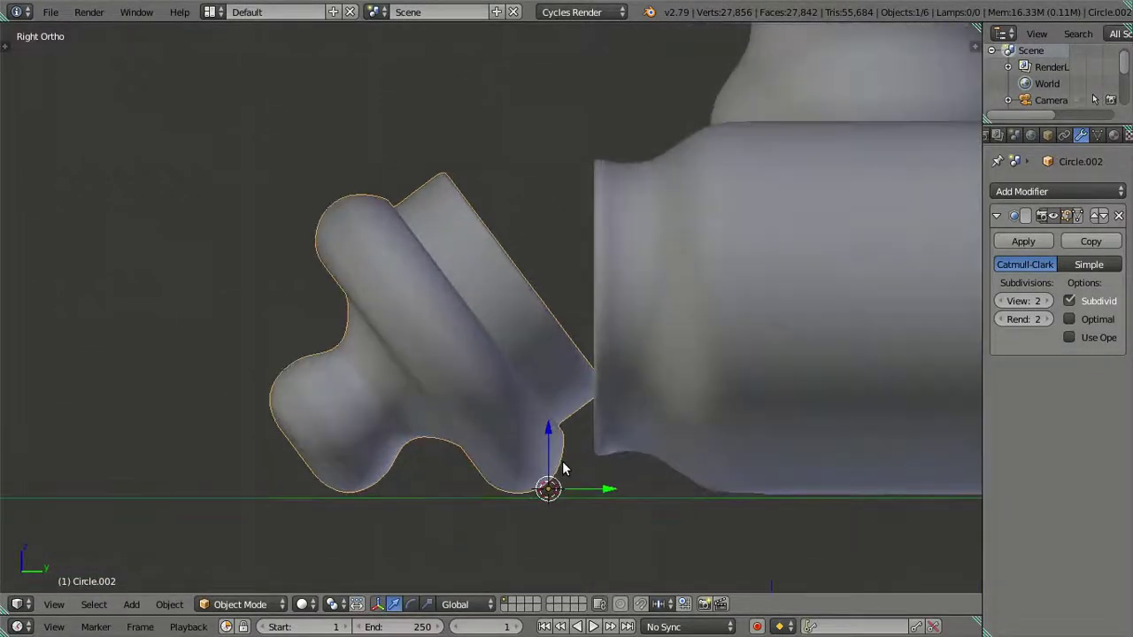
scroll(604, 445, "down", 1)
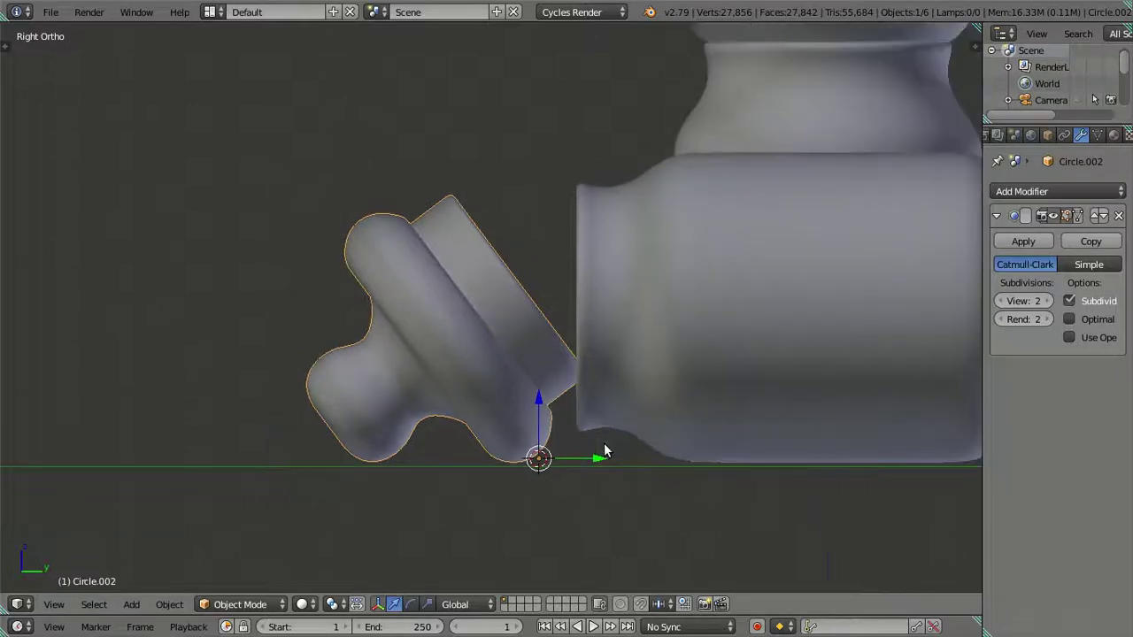
middle_click_drag(611, 447, 533, 408, "shift")
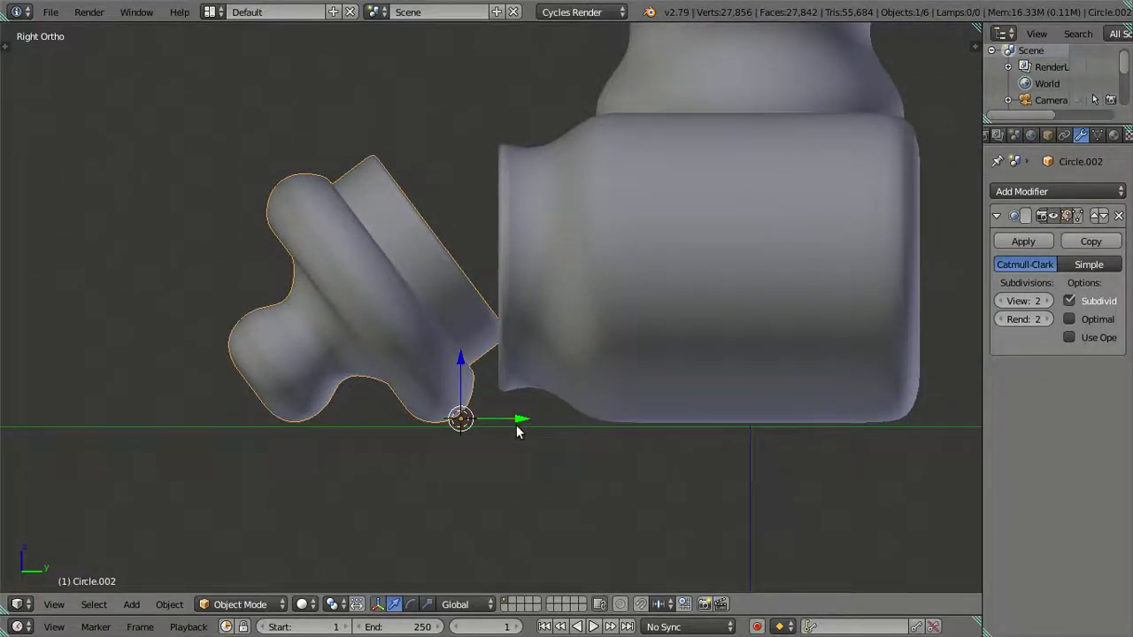
scroll(467, 396, "up", 2)
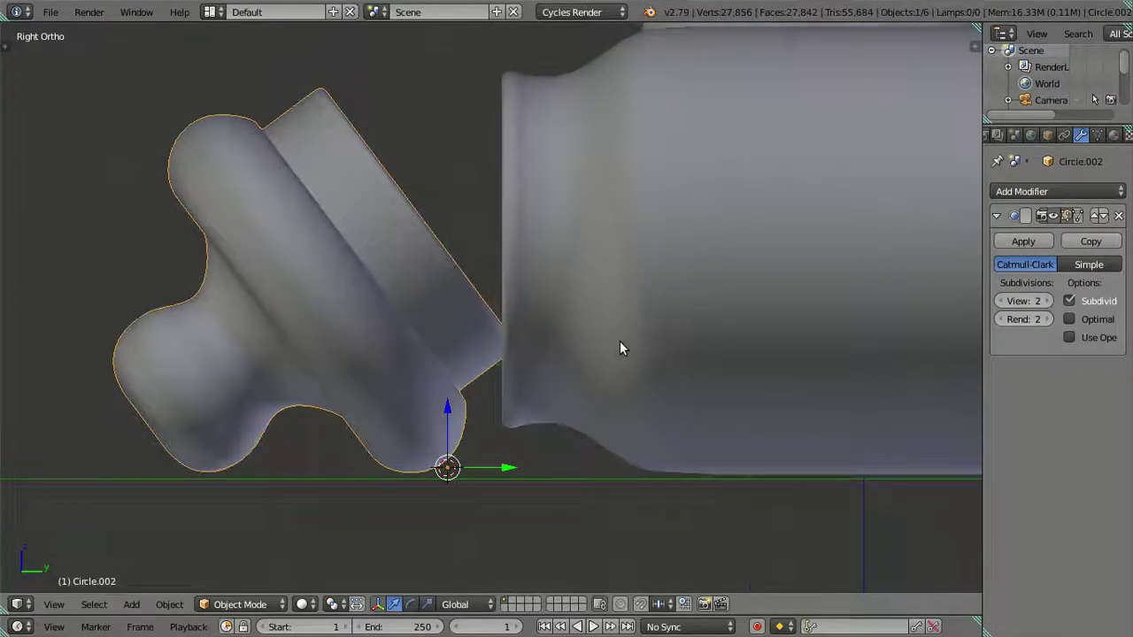
scroll(620, 345, "down", 2)
right_click(698, 45, "shift")
right_click(624, 107, "shift")
scroll(493, 401, "up", 1)
scroll(499, 380, "down", 4, "ctrl")
scroll(481, 316, "down", 2, "shift")
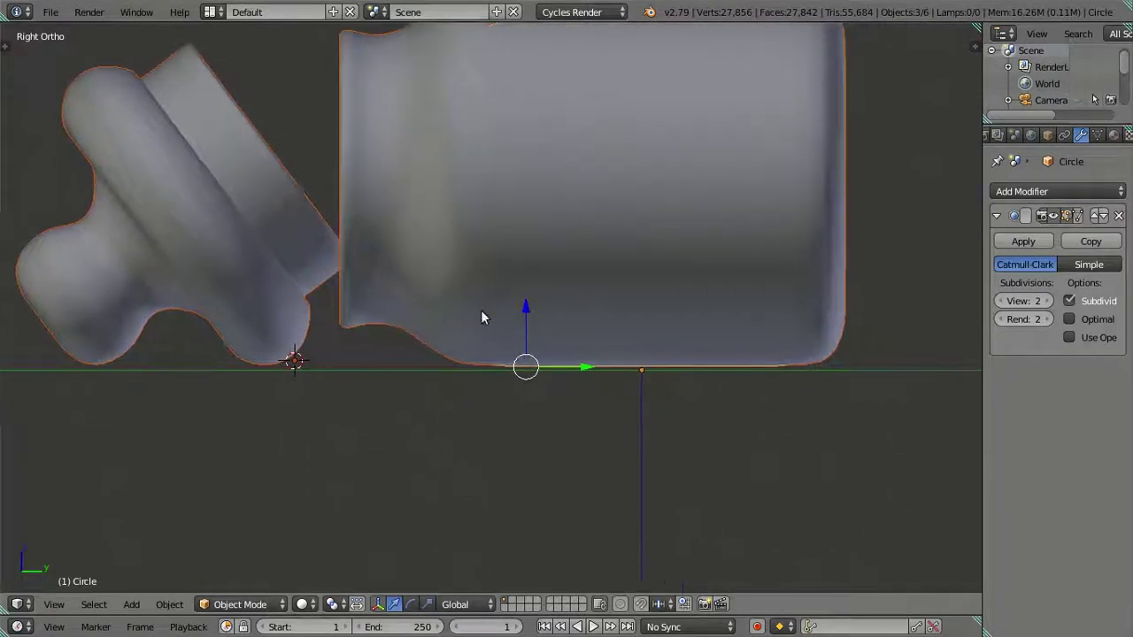
key("g")
key("z")
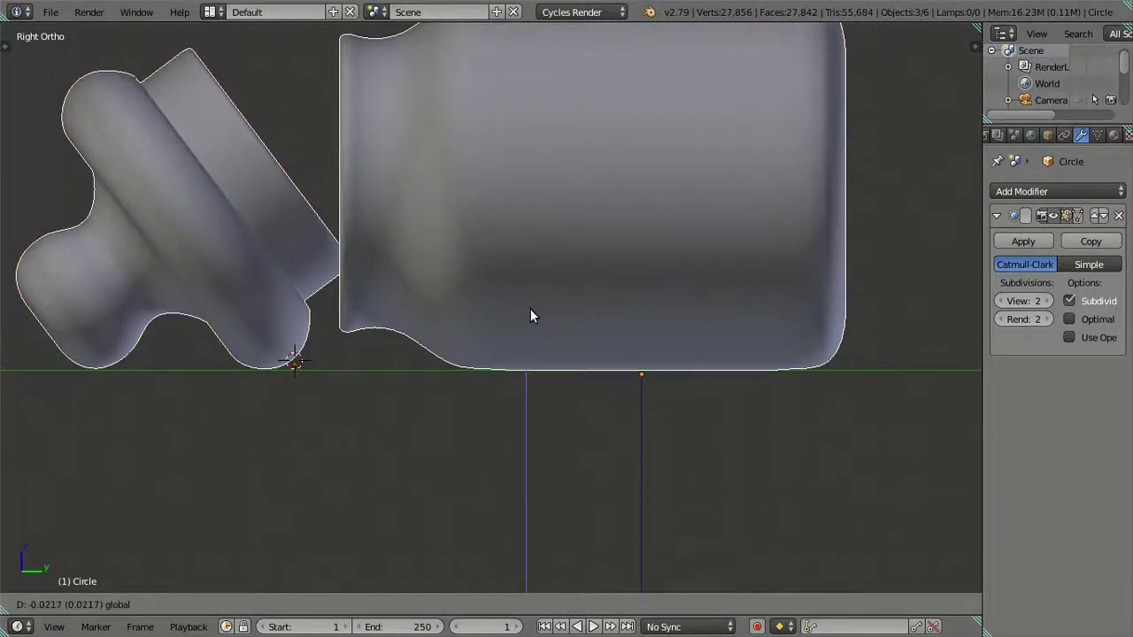
left_click(530, 316)
middle_click_drag(530, 316, 503, 347)
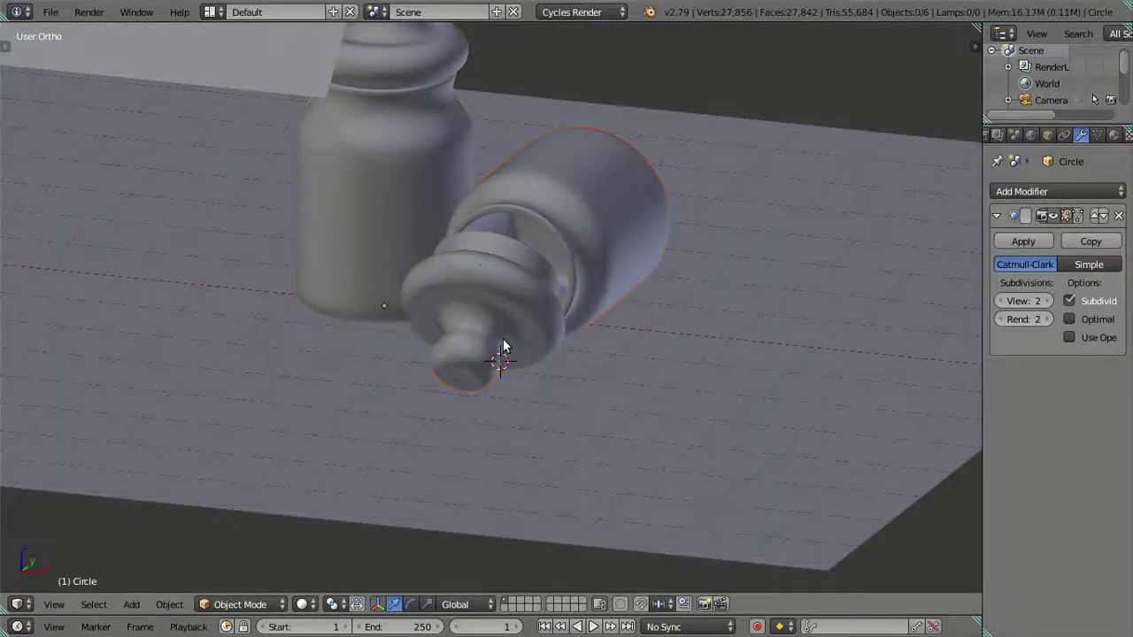
Step: In camera view, slide the lid about 4.4 units along X away from the jars
right_click(487, 334)
key("KP_0")
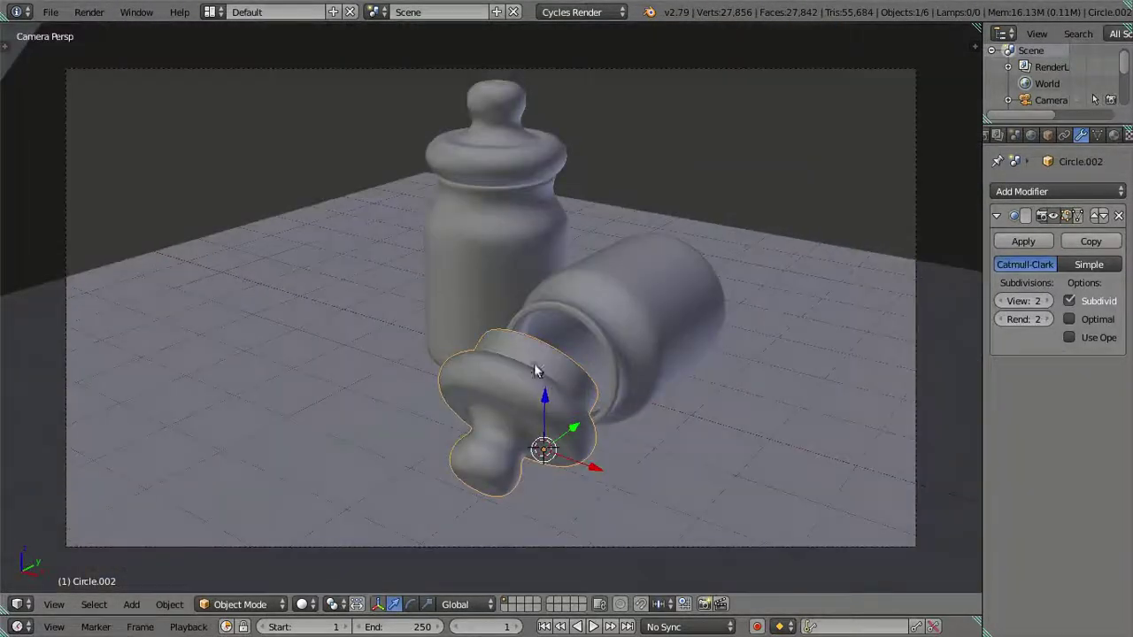
key("g")
key("x")
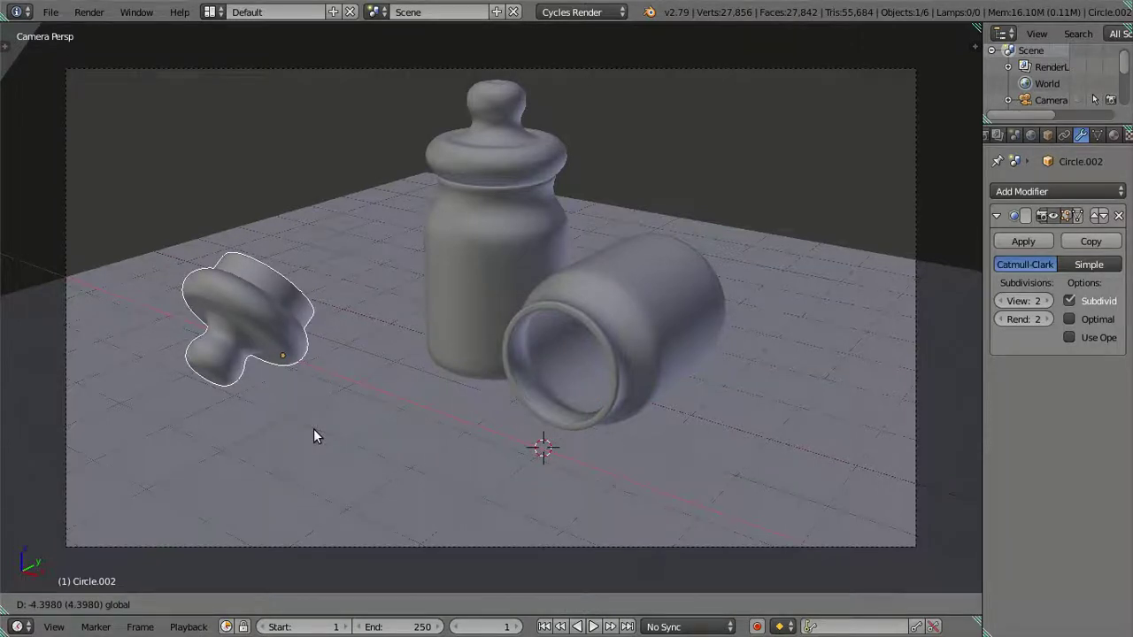
left_click(313, 430)
Step: Reframe the camera on the lid and both jars using Lock Camera to View, then disable it
key("n")
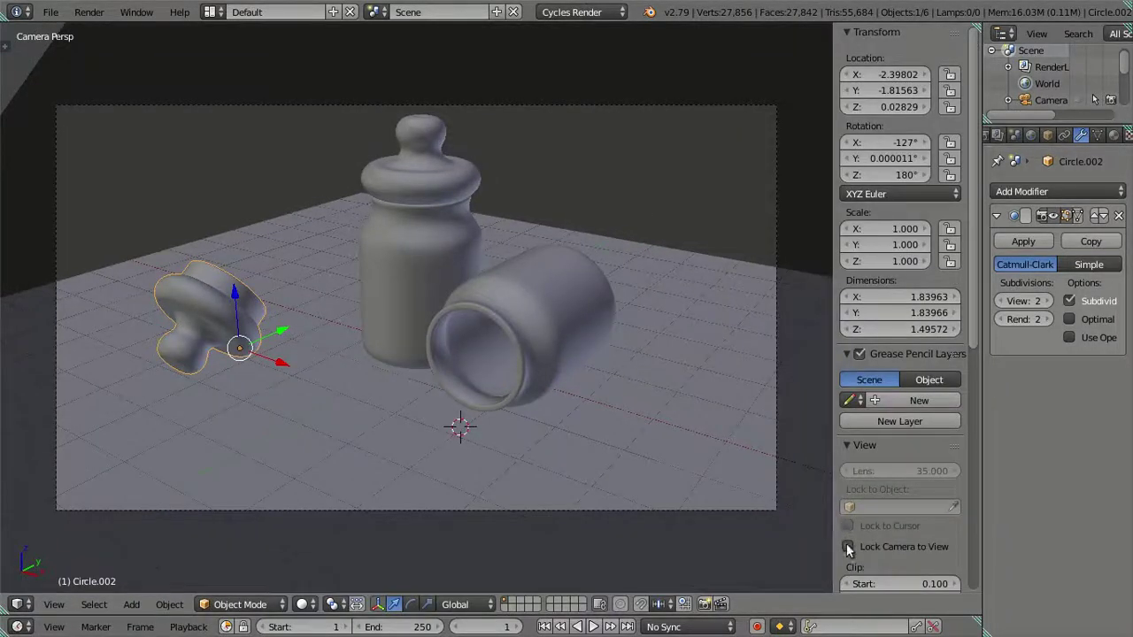
left_click(848, 546)
mouse_move(584, 402)
middle_mouse_down()
mouse_move(522, 387)
mouse_move(547, 393)
middle_mouse_up()
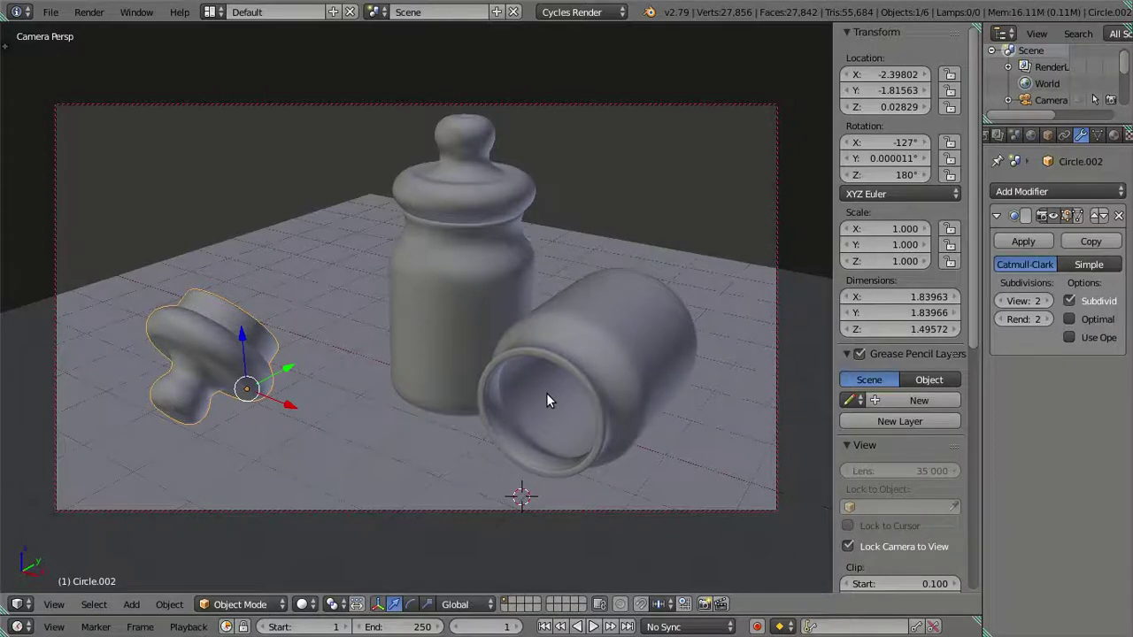
left_click(863, 549)
key("n")
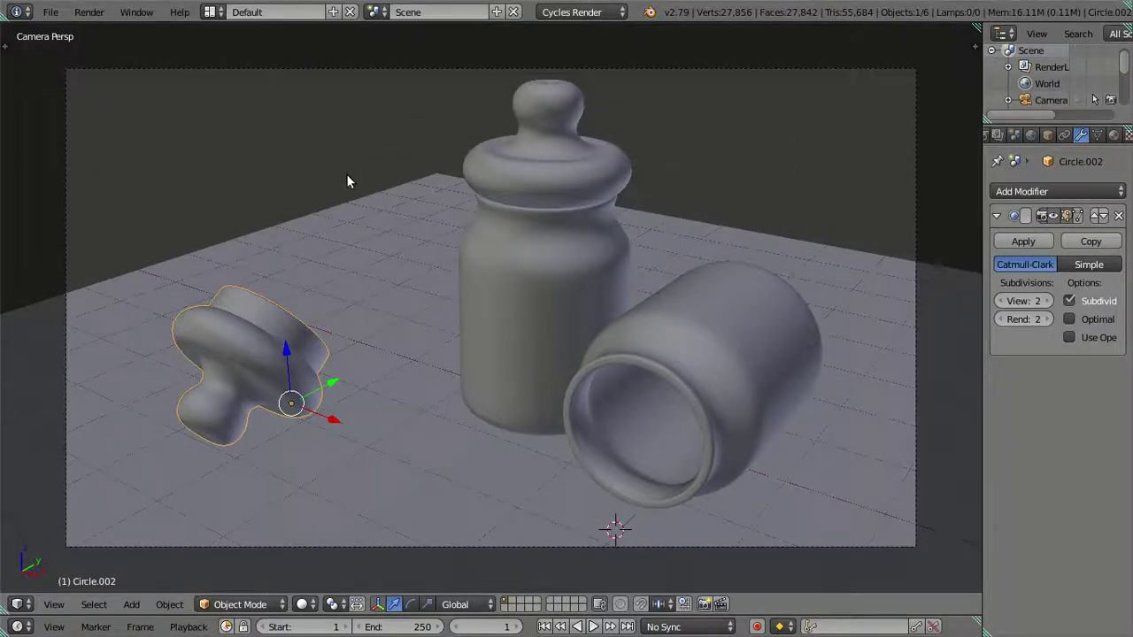
middle_click_drag(610, 227, 346, 139)
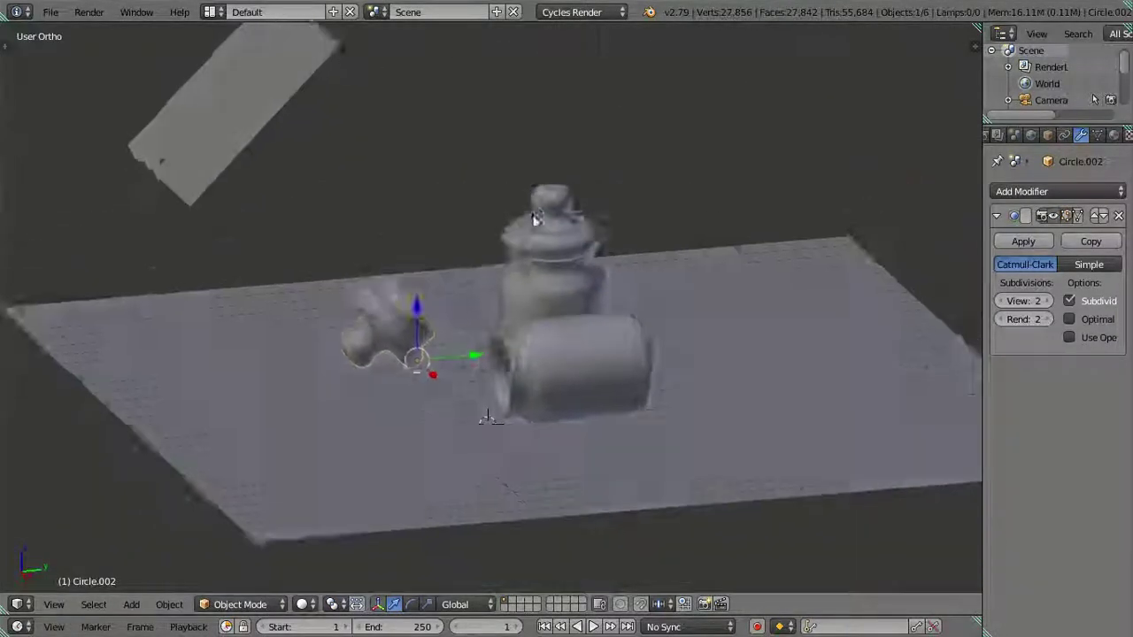
Step: Assign the existing Material to the ground floor plane
right_click(345, 139)
right_click(633, 297)
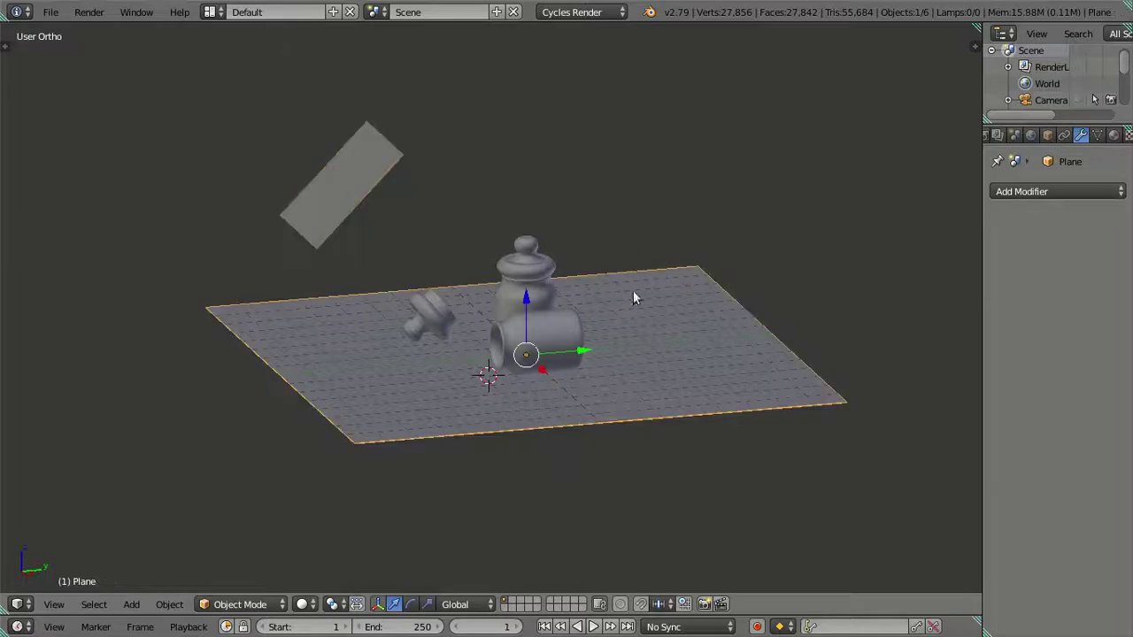
left_click(1114, 135)
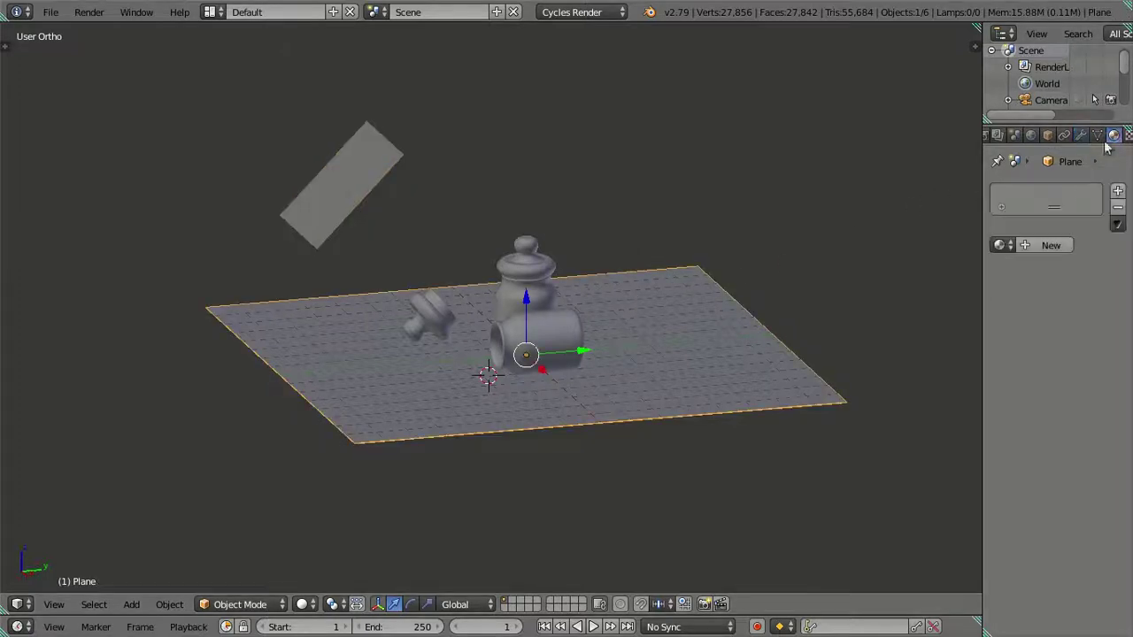
left_click(999, 245)
left_click(931, 268)
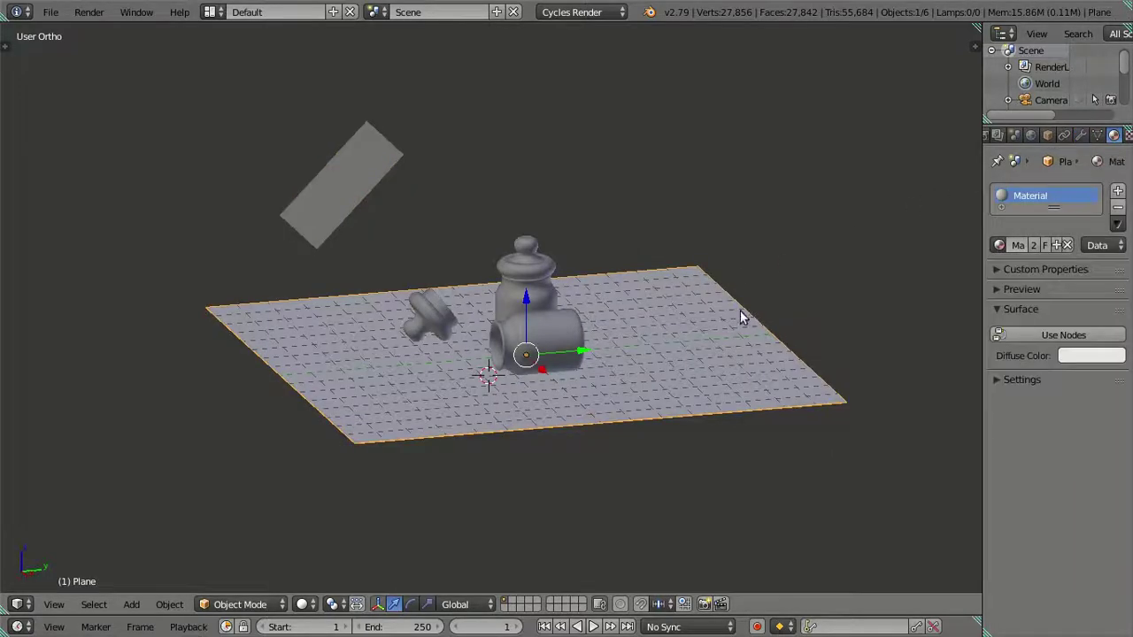
Step: Give the upright jar a new Material.001 with a Glass BSDF surface
right_click(518, 261)
left_click(1045, 245)
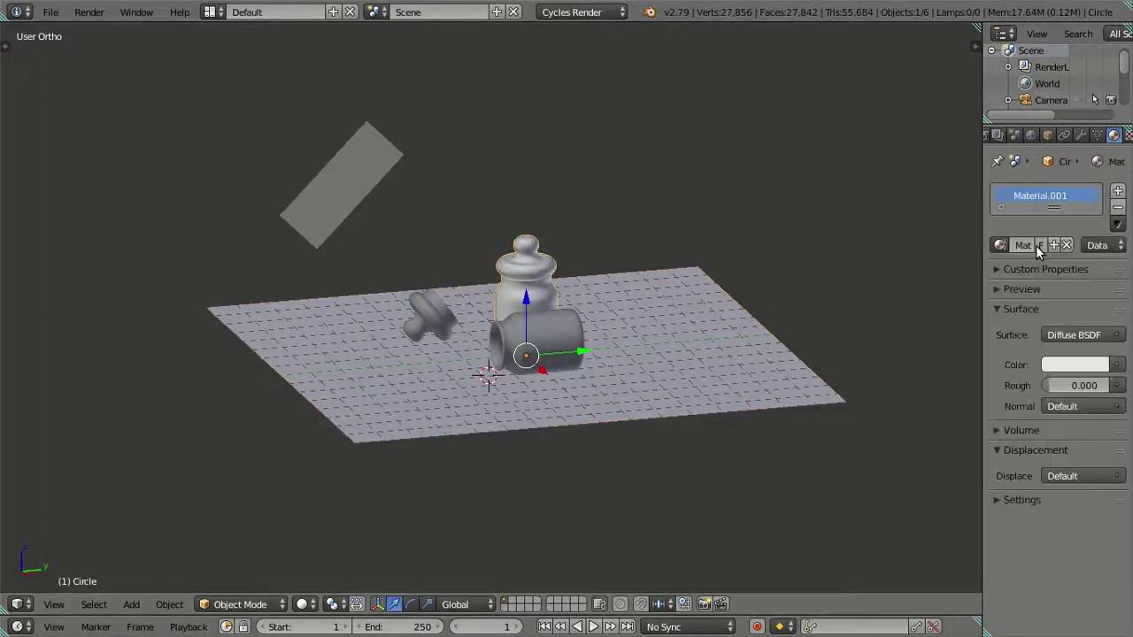
left_click(1074, 334)
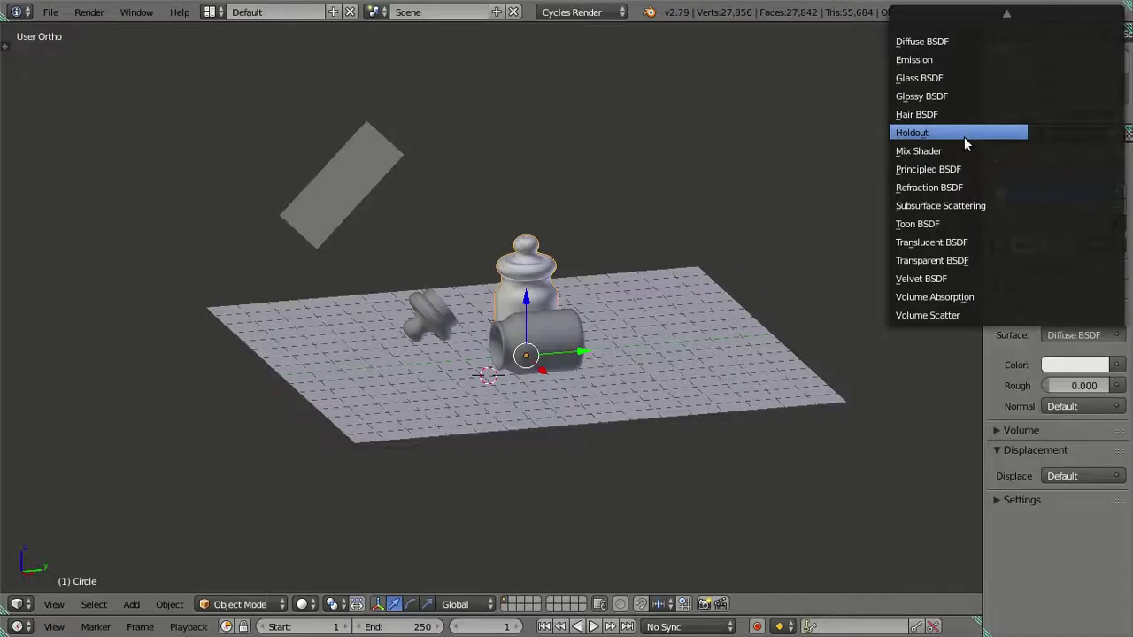
left_click(940, 78)
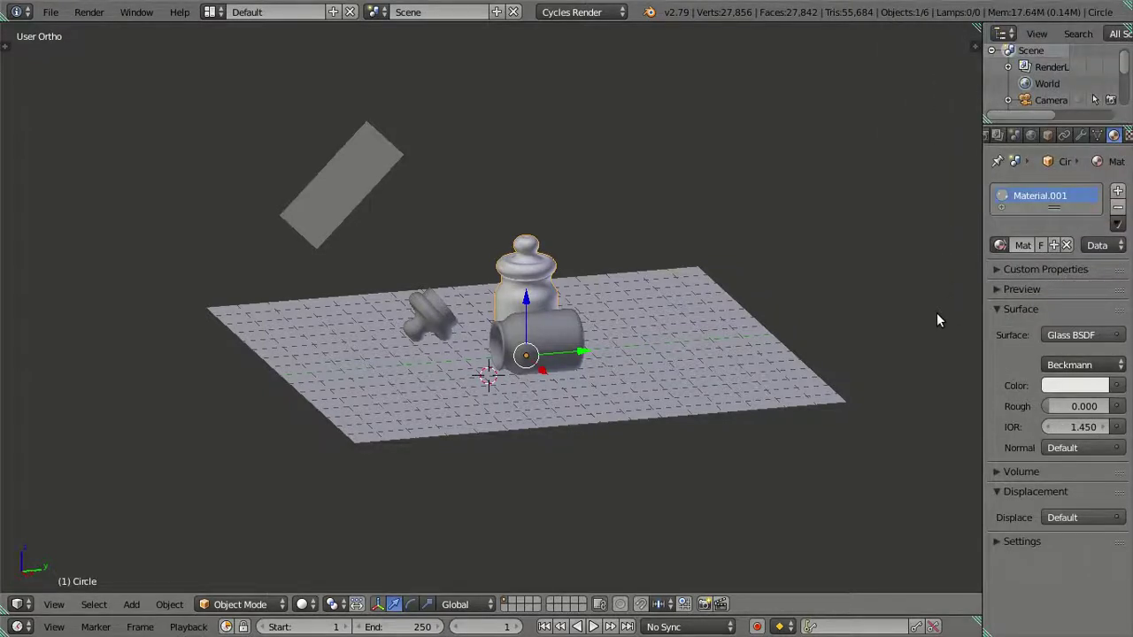
left_click(998, 290)
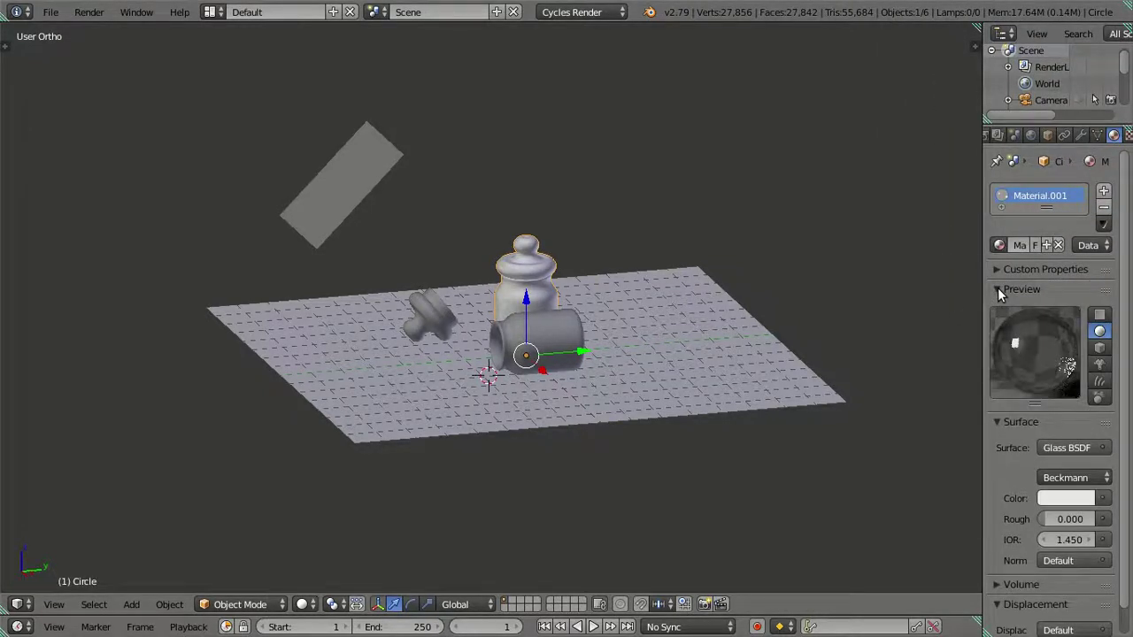
left_click(998, 291)
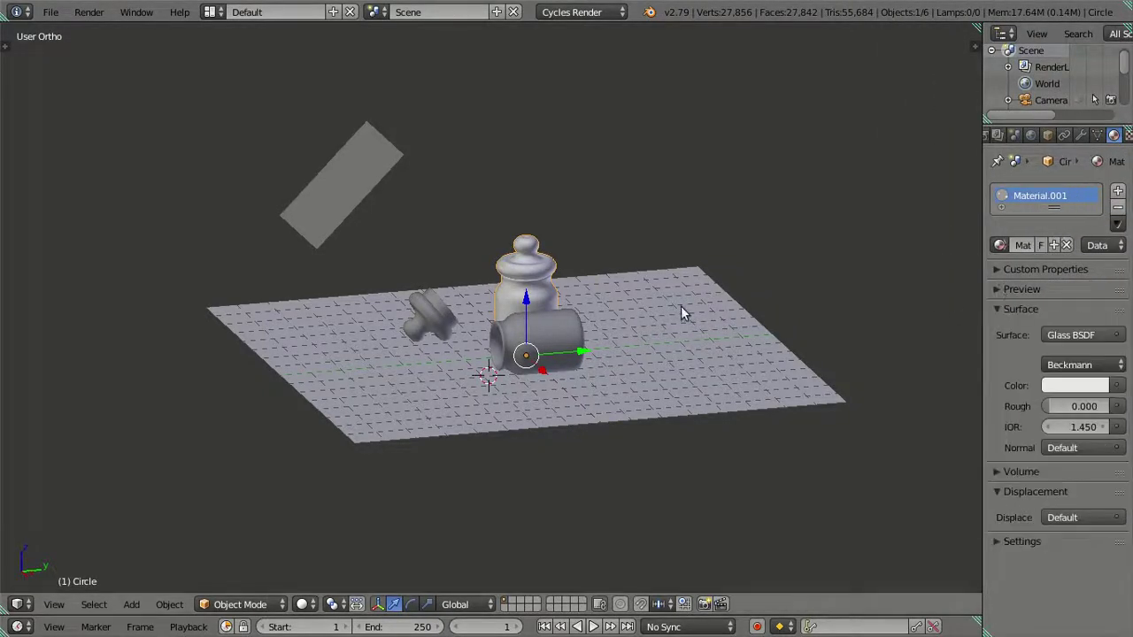
Step: Assign the glass Material.001 to the lid and the tipped jar
right_click(429, 312)
left_click(999, 249)
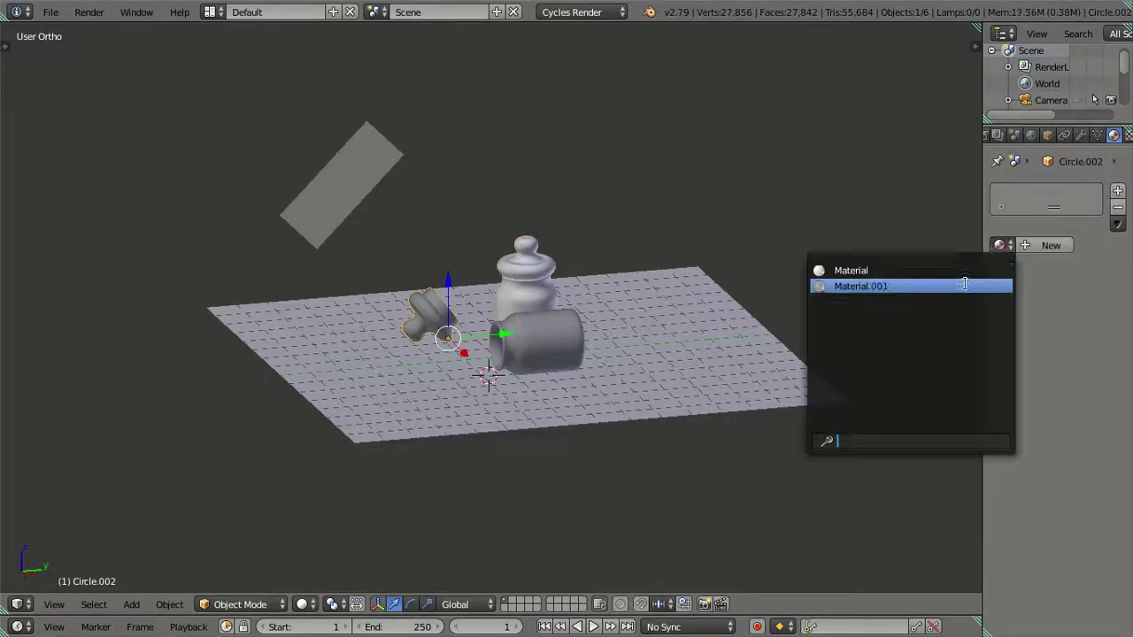
left_click(863, 284)
right_click(573, 335)
left_click(999, 245)
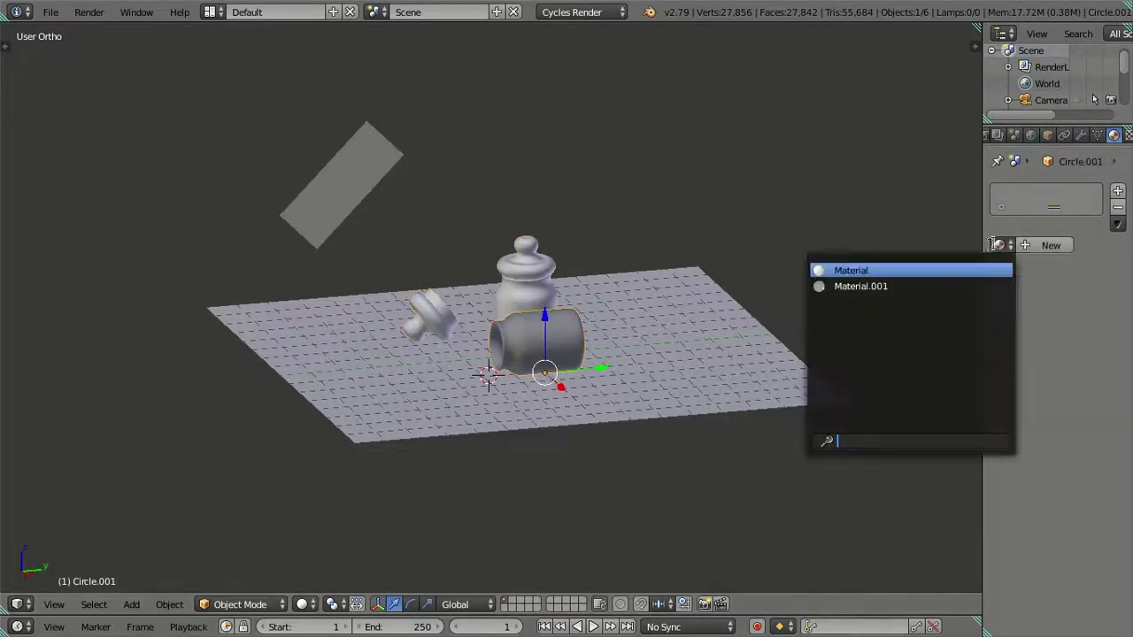
left_click(885, 285)
Step: Give Plane.001 a new Material.002 using an Emission shader with strength 4
right_click(387, 181)
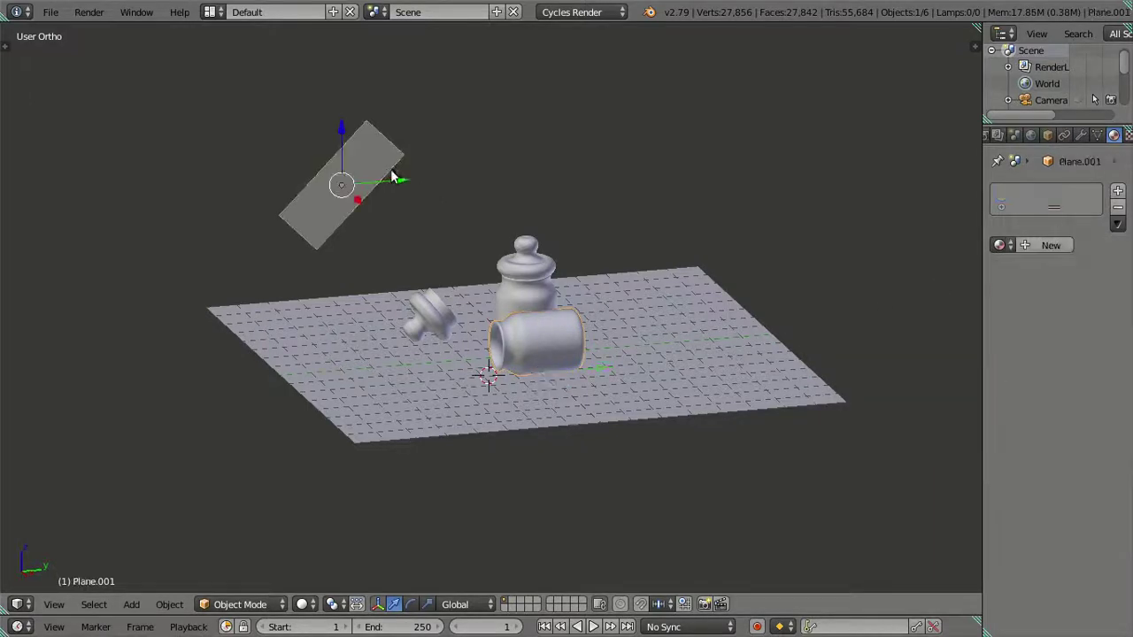
left_click(1038, 248)
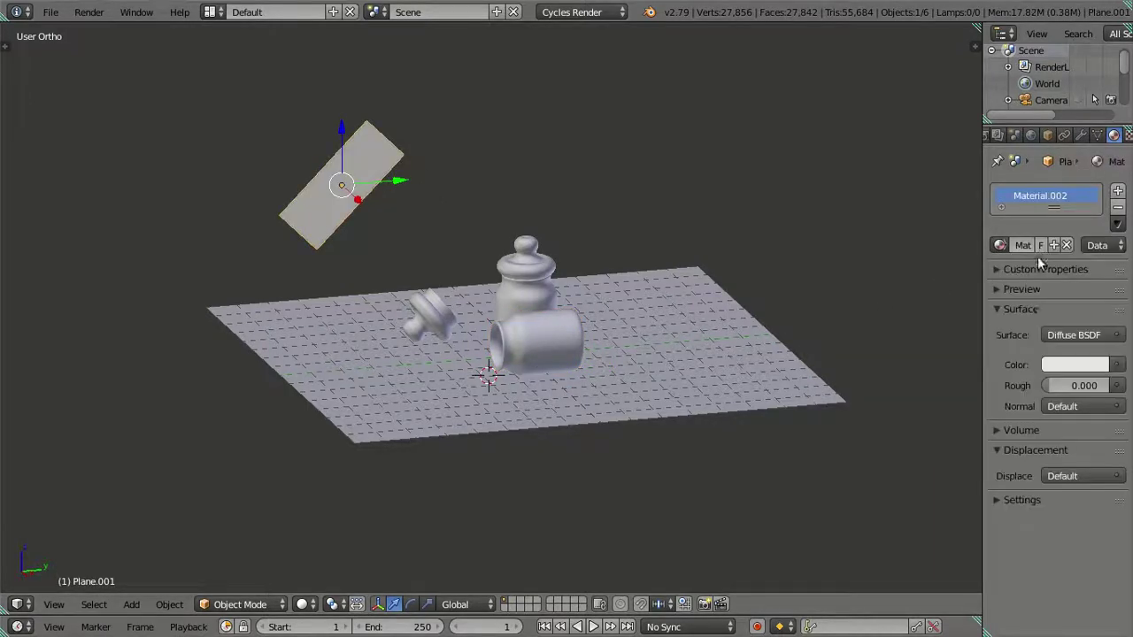
left_click(1065, 337)
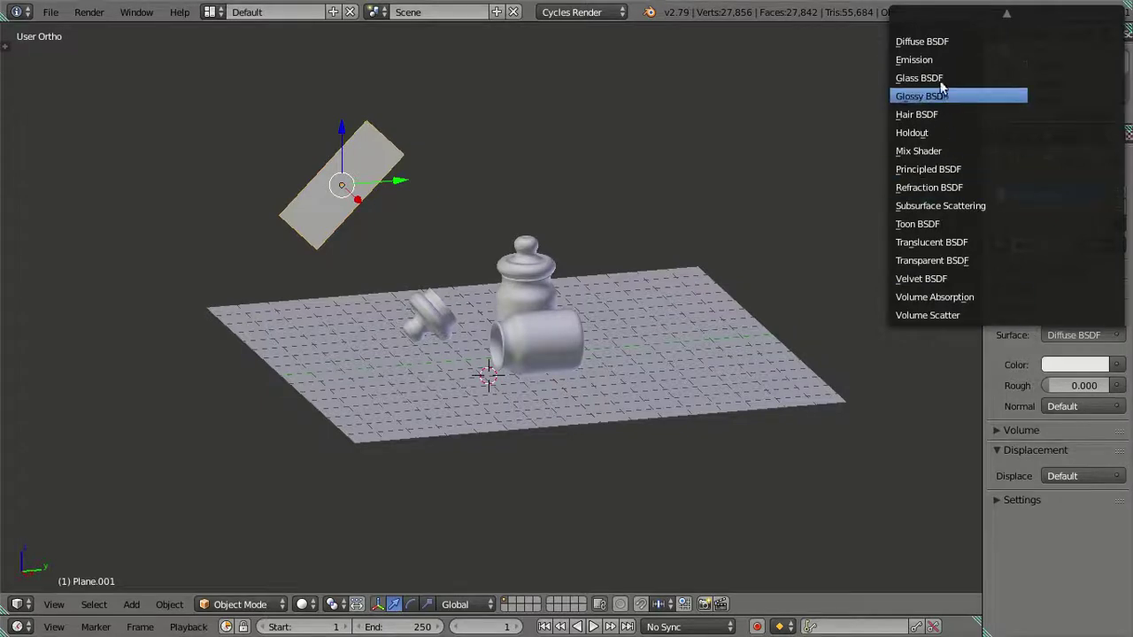
left_click(916, 59)
left_click(1071, 386)
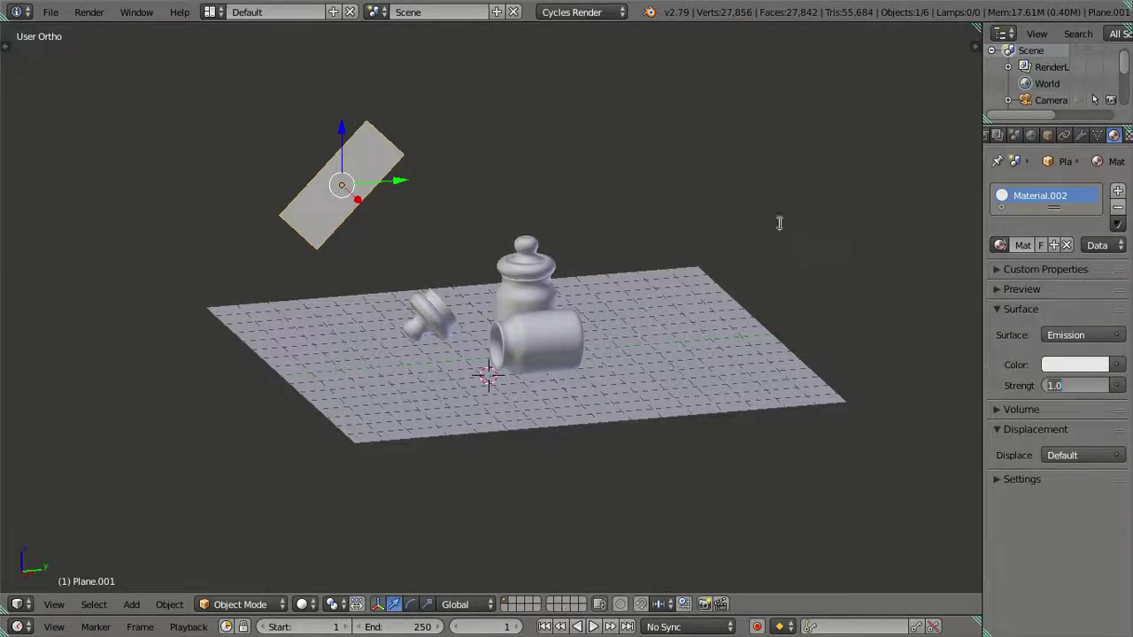
type("4")
key("Return")
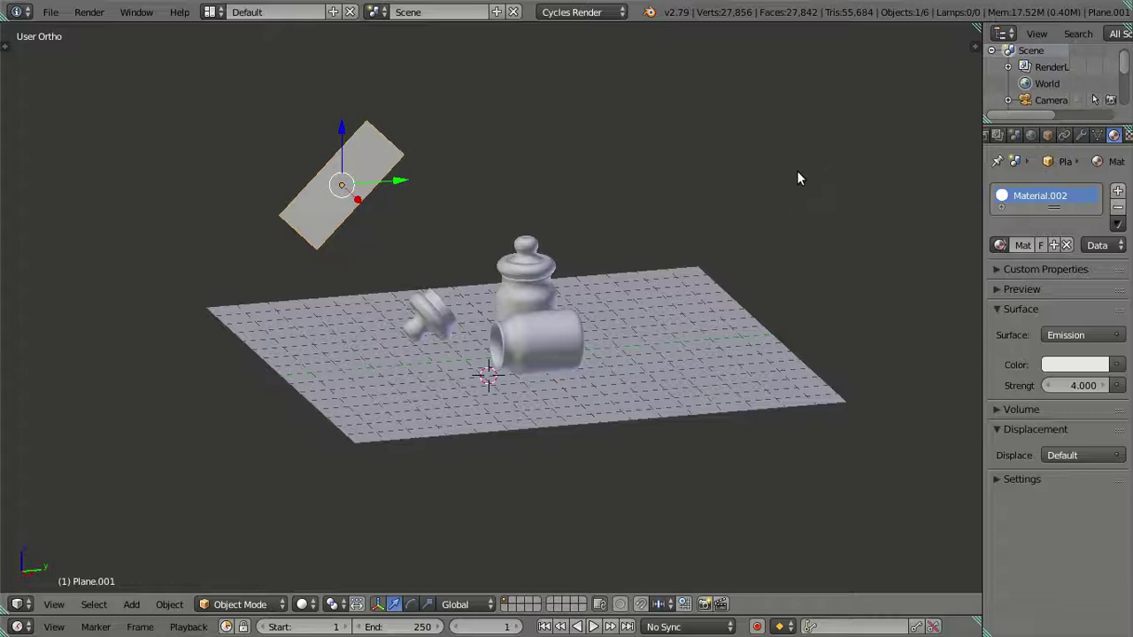
Step: Deselect everything and preview the scene in Rendered shading
key("a")
key("shift+z")
mouse_move(328, 257)
middle_mouse_down()
mouse_move(637, 271)
mouse_move(787, 247)
middle_mouse_up()
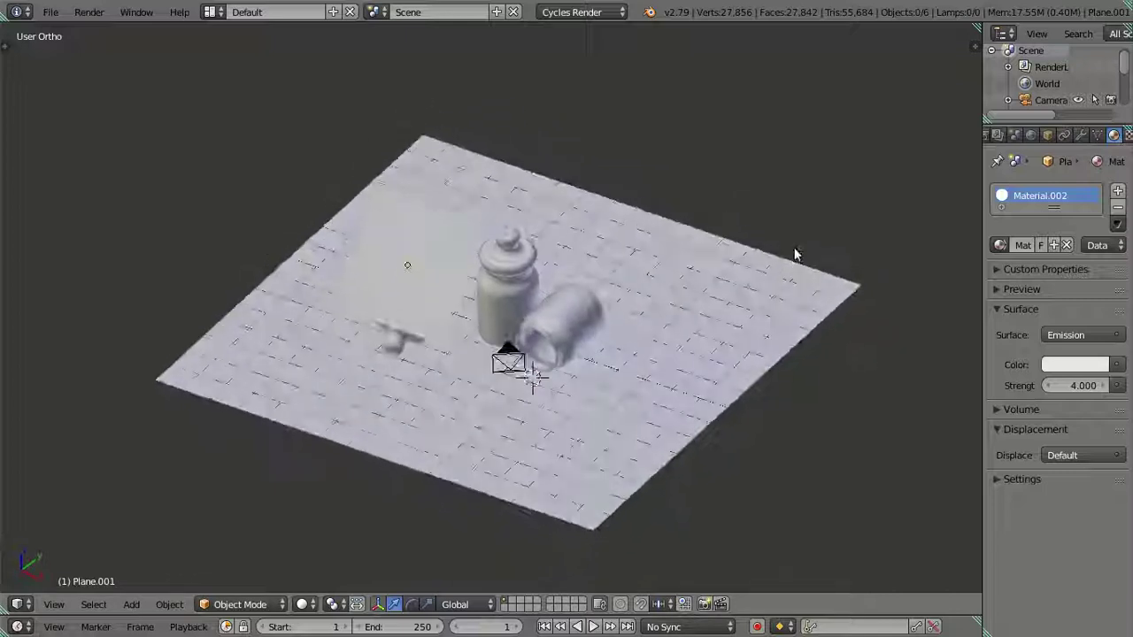
Step: Through the camera view, set resolution to 100% of 1920×1080 and render samples to 512
key("KP_0")
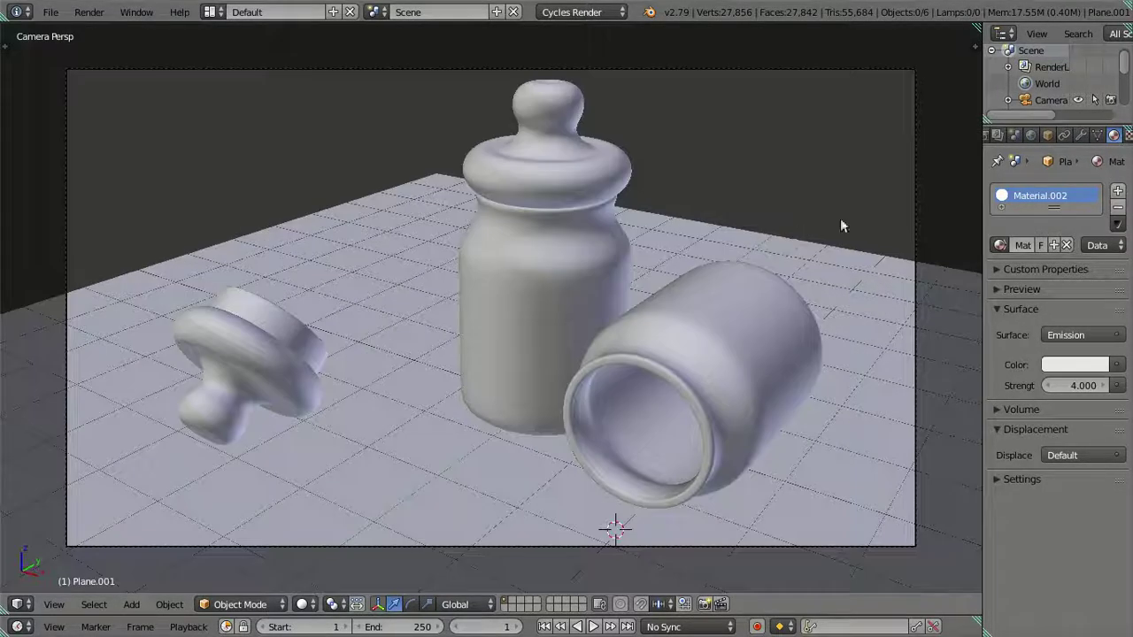
left_click(1031, 134)
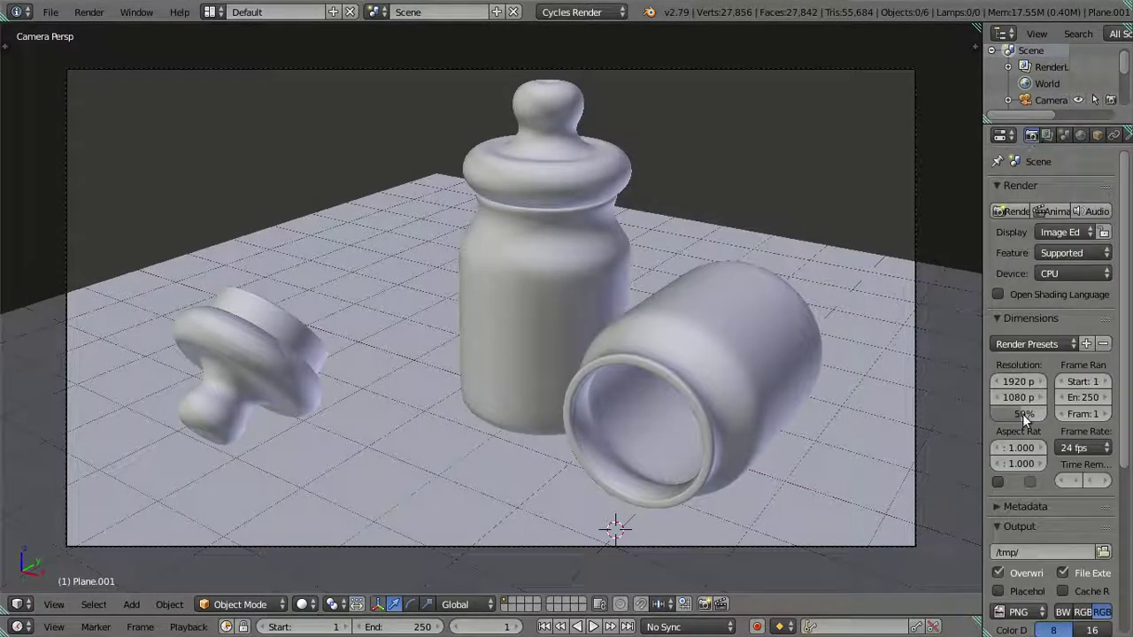
scroll(1043, 400, "down", 4)
left_click_drag(1019, 280, 1062, 281)
scroll(1015, 360, "down", 3)
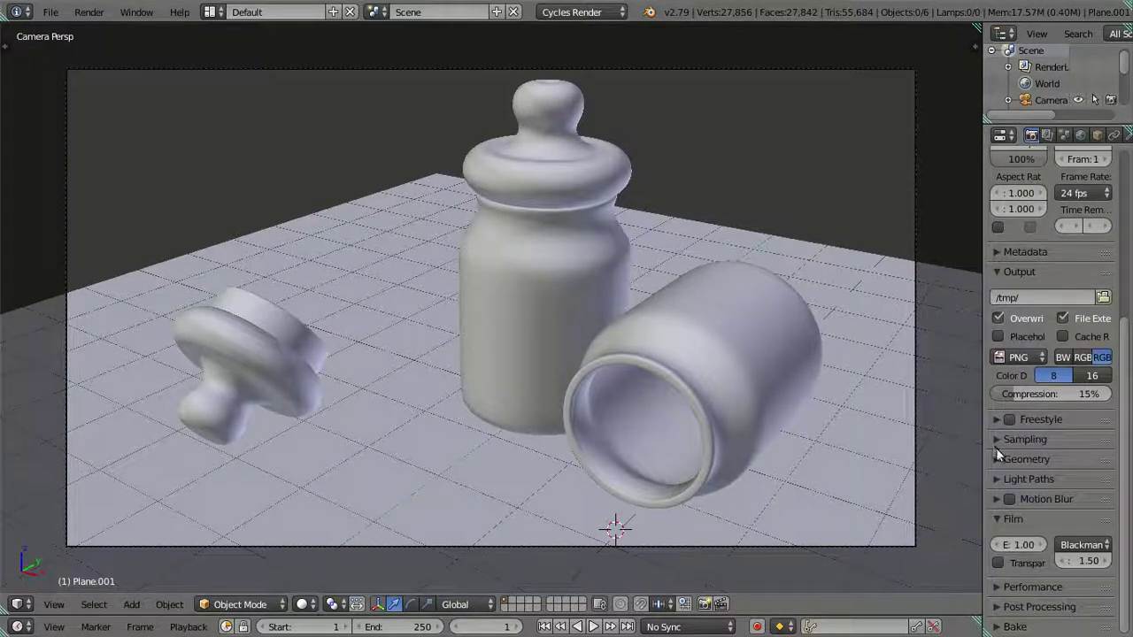
left_click(996, 438)
scroll(1018, 433, "down", 3)
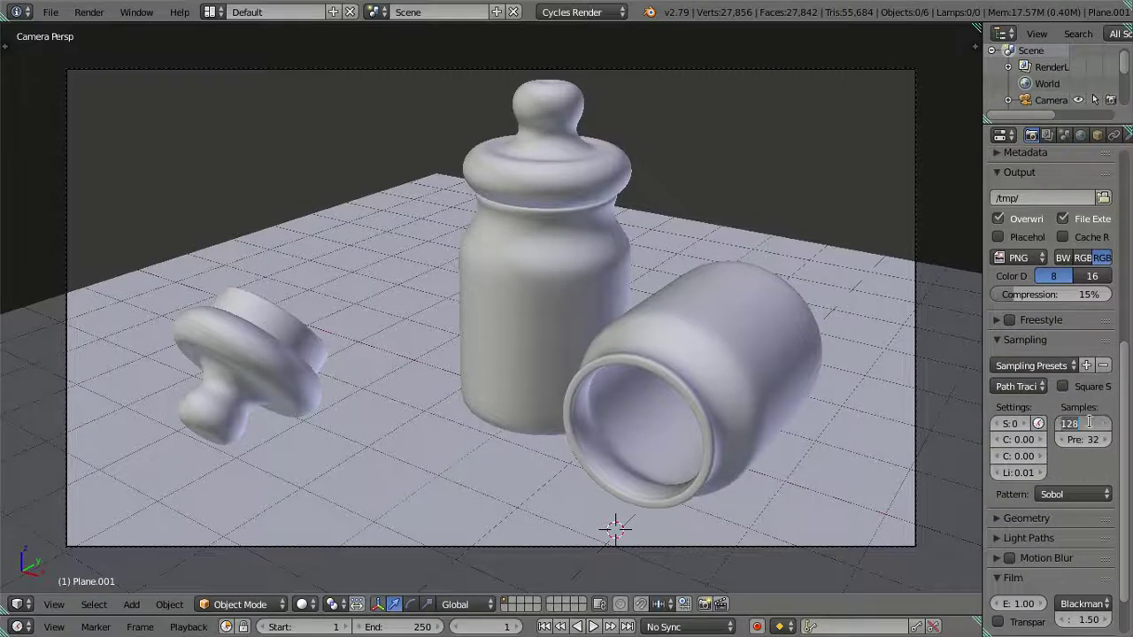
key("Return")
left_click(48, 12)
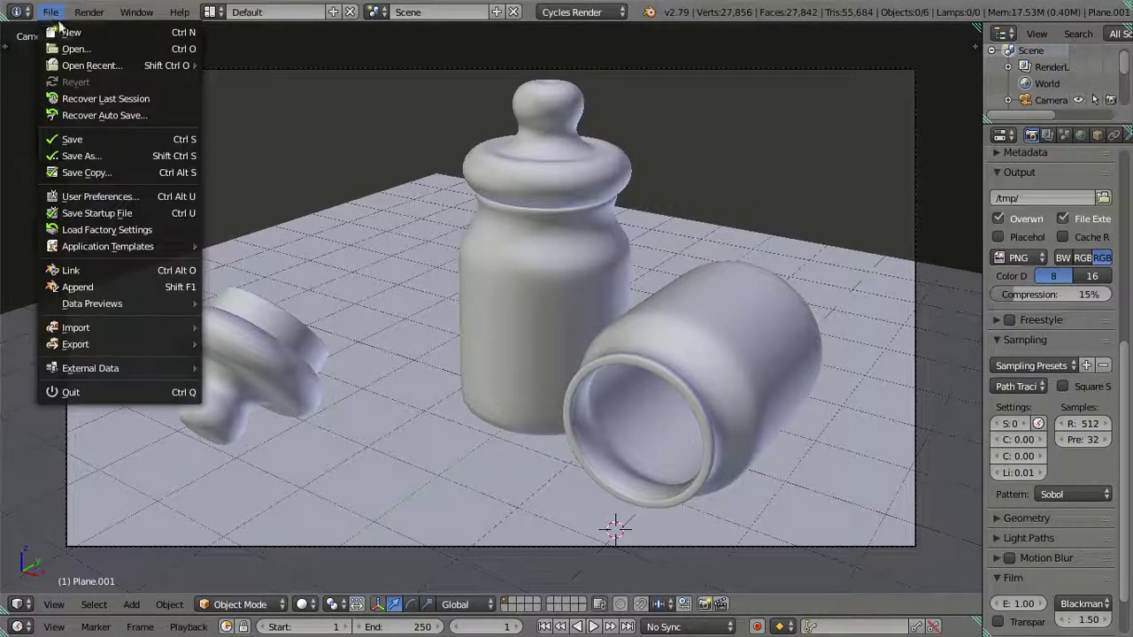
Step: Save the file as Glass Jar.blend on the Desktop, then toggle off window fullscreen
left_click(96, 157)
left_click(56, 201)
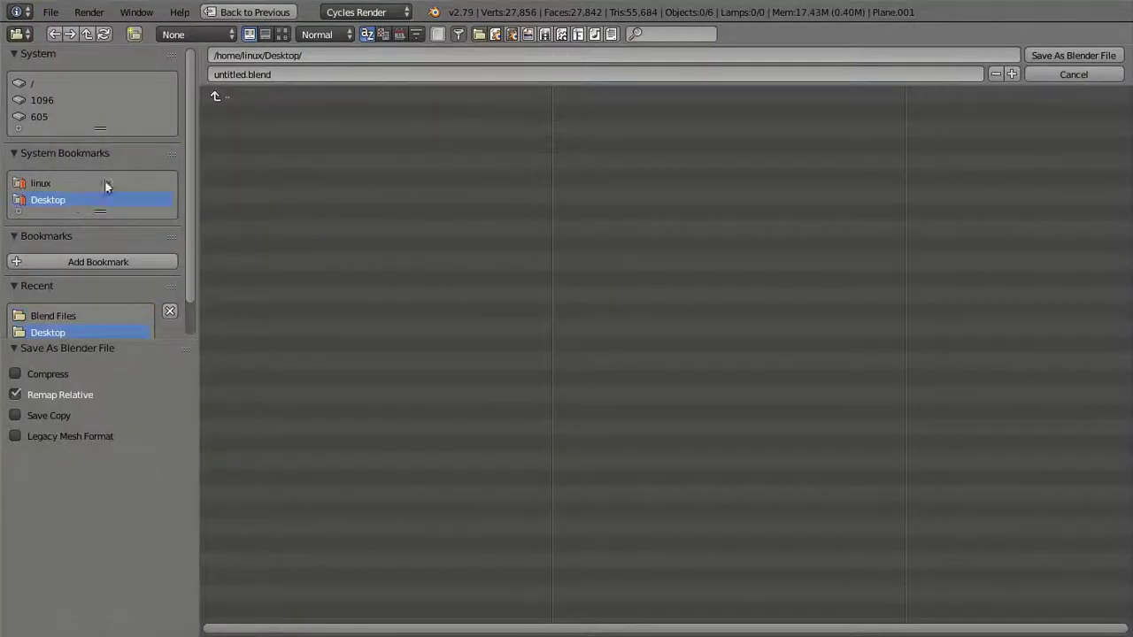
double_click(223, 76)
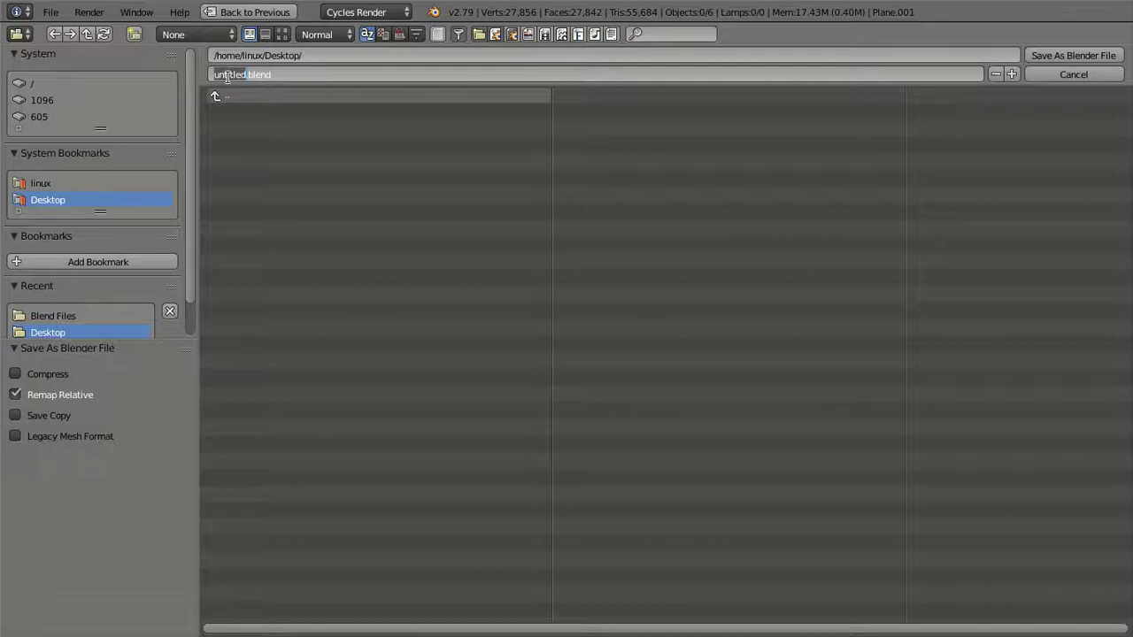
key("BackSpace")
left_click(92, 490)
left_click(1043, 56)
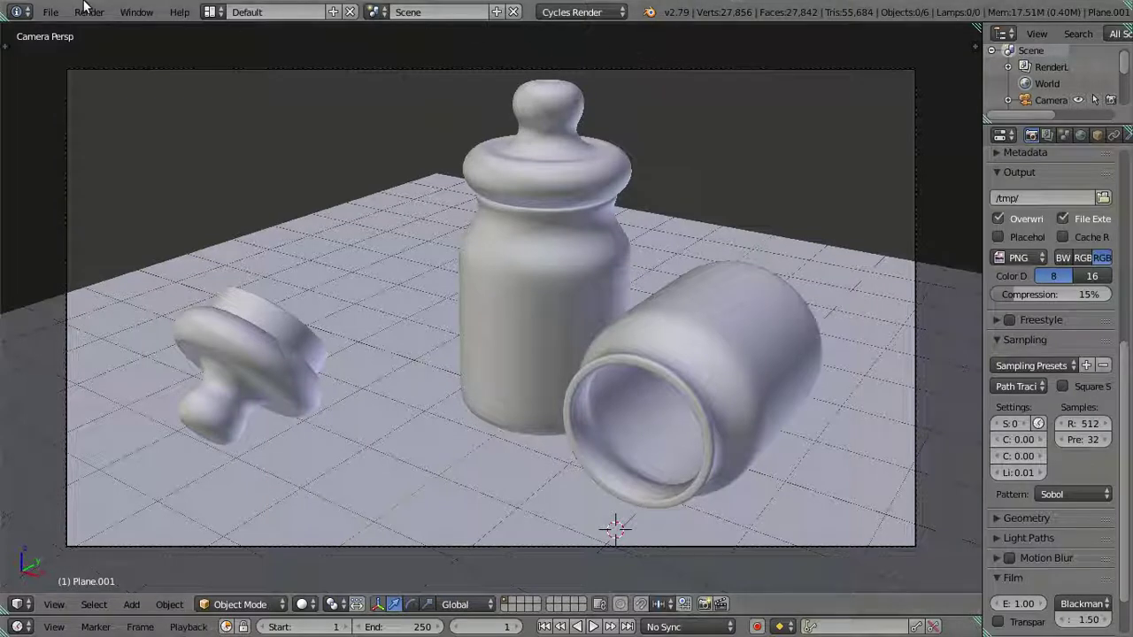
left_click(134, 13)
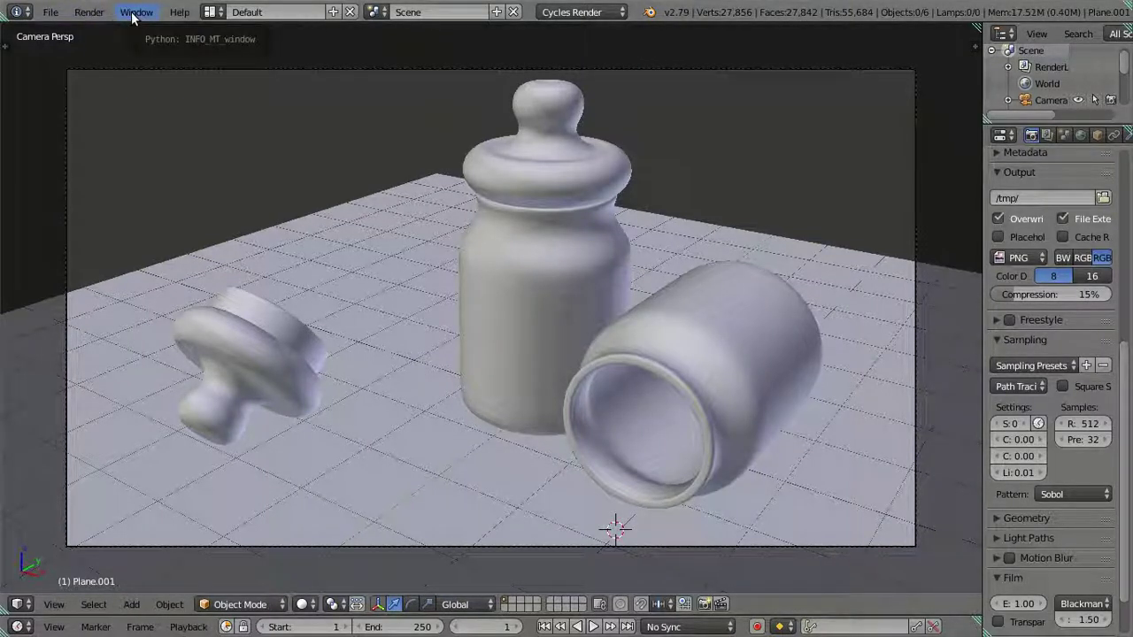
left_click(131, 48)
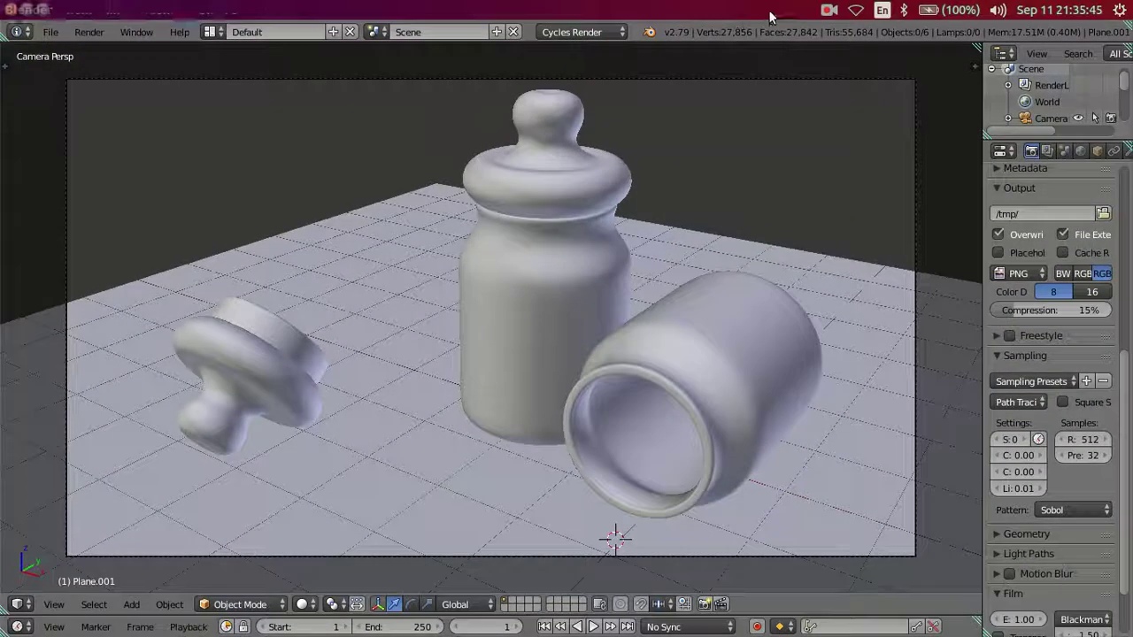